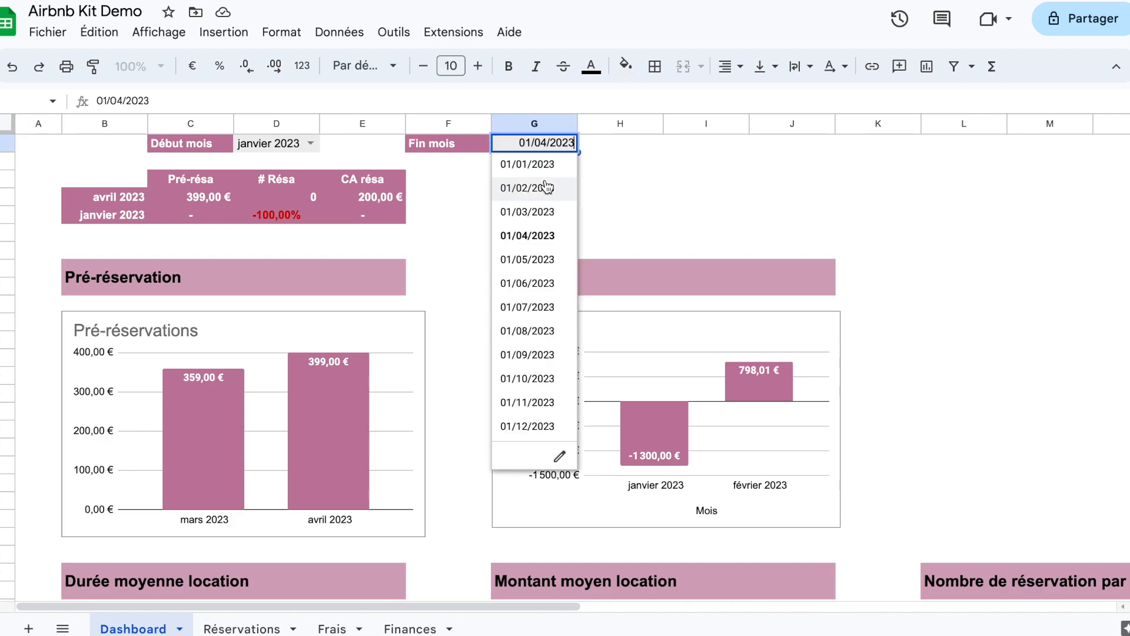
Step: Set the dashboard's end month (Fin mois) to 01/02/2023
click(546, 188)
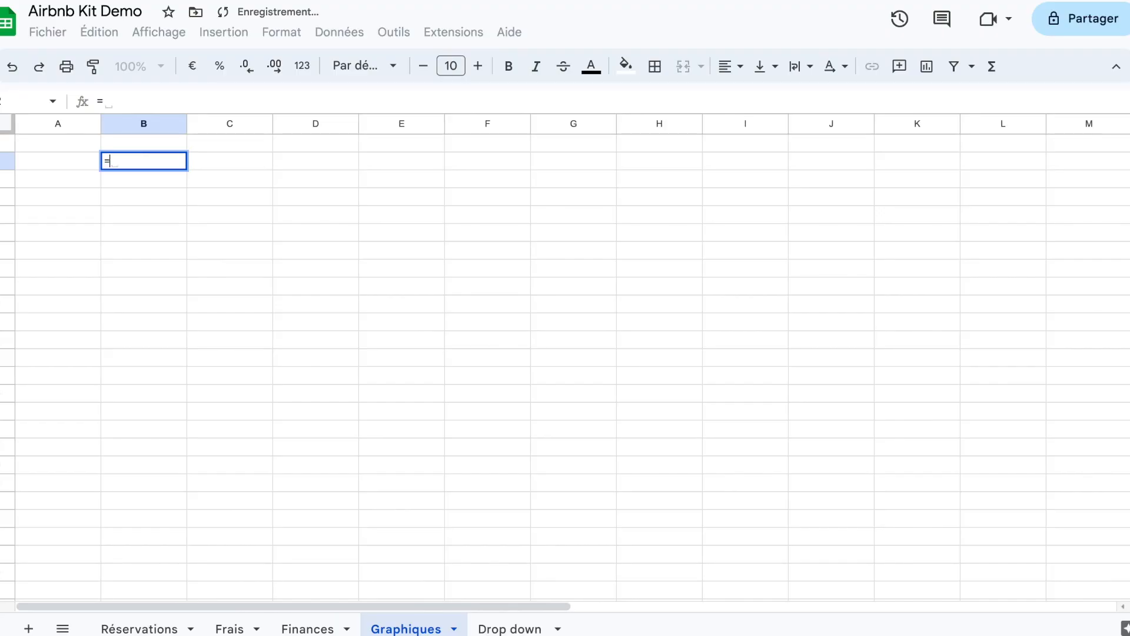
Step: Enter a QUERY formula in cell B2 of the Graphiques sheet that pulls columns A:X from the Réservations sheet
text(qu)
key(Tab)
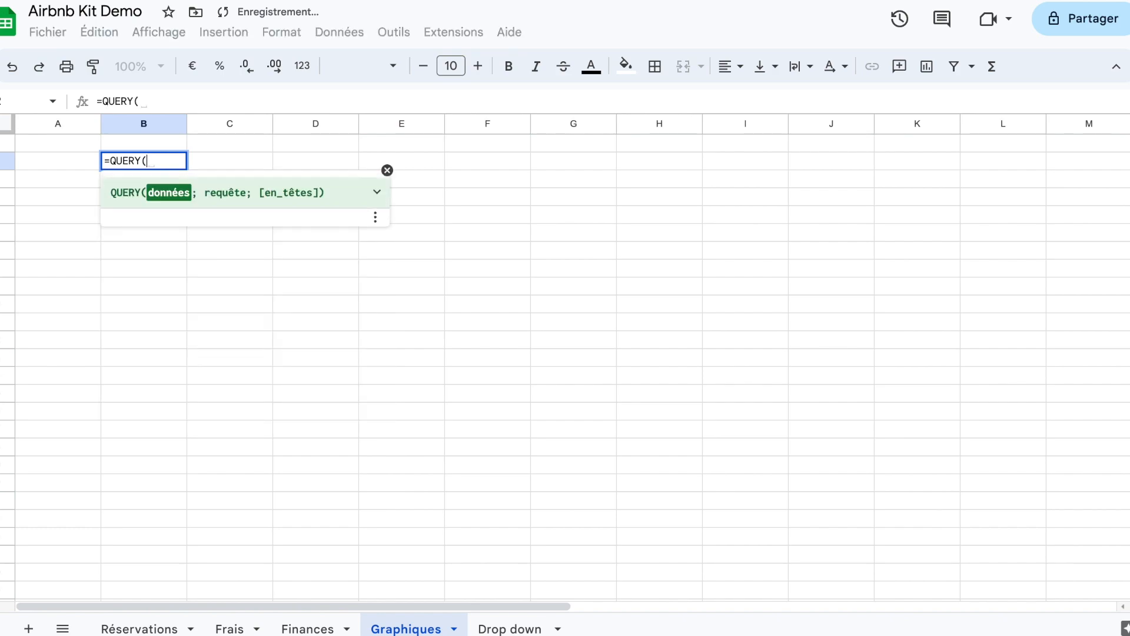
click(134, 628)
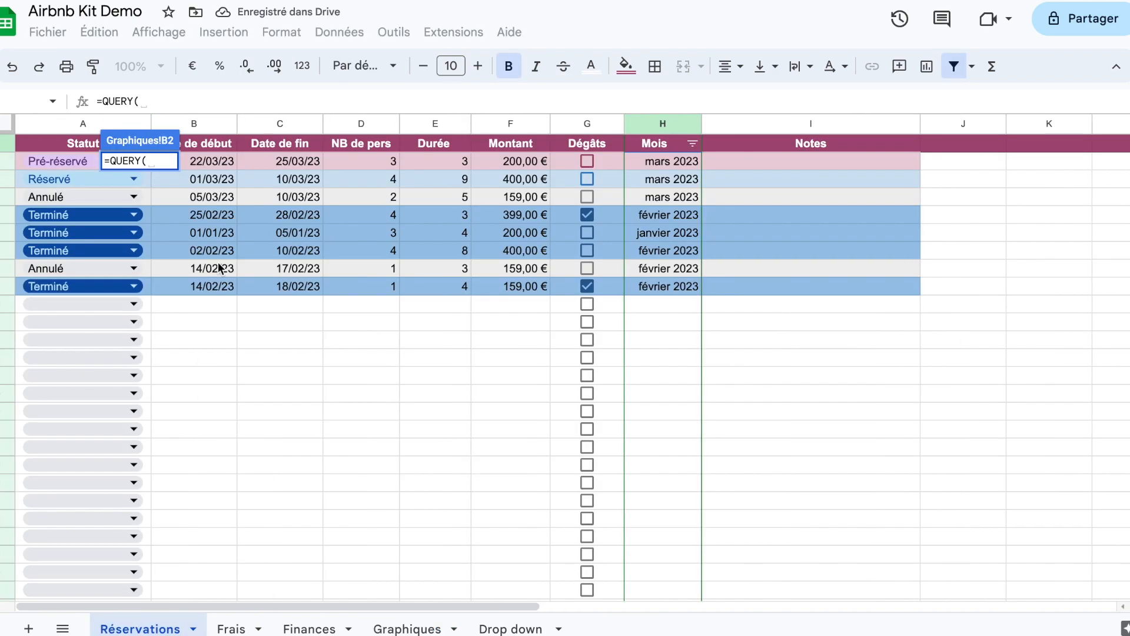
drag(73, 124, 280, 123)
drag(369, 109, 781, 125)
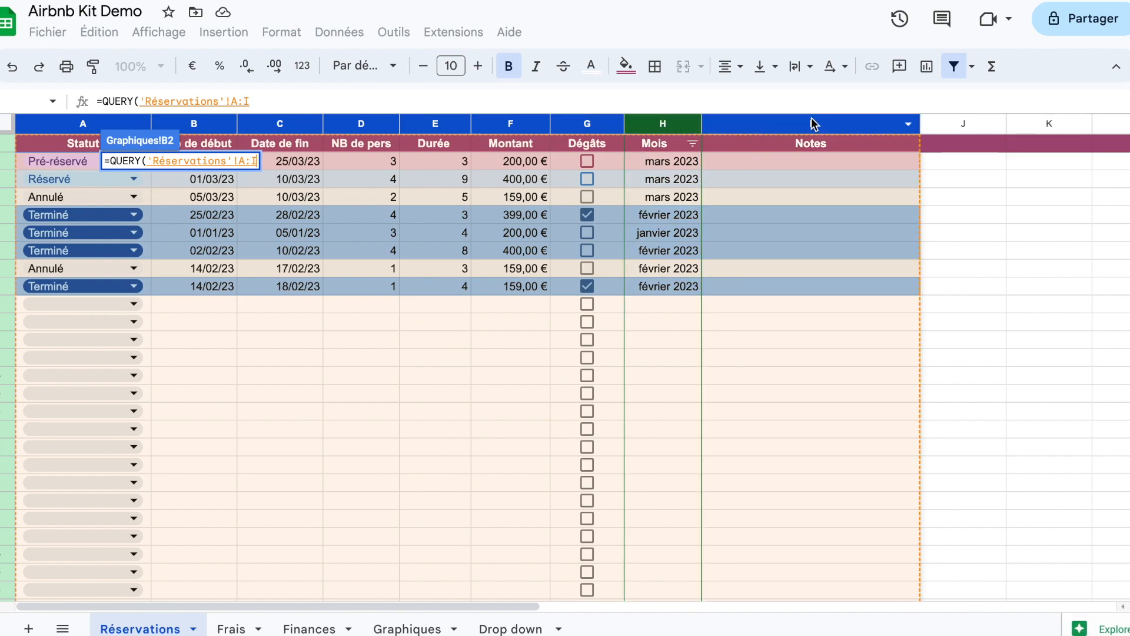
key(BackSpace)
text(X)
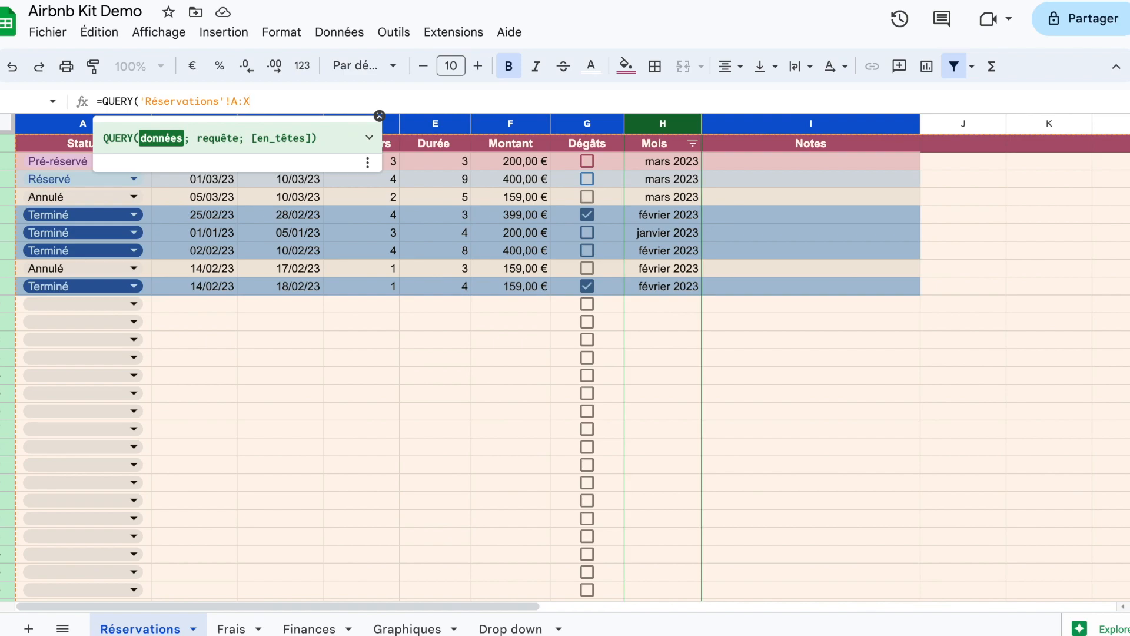
key(Return)
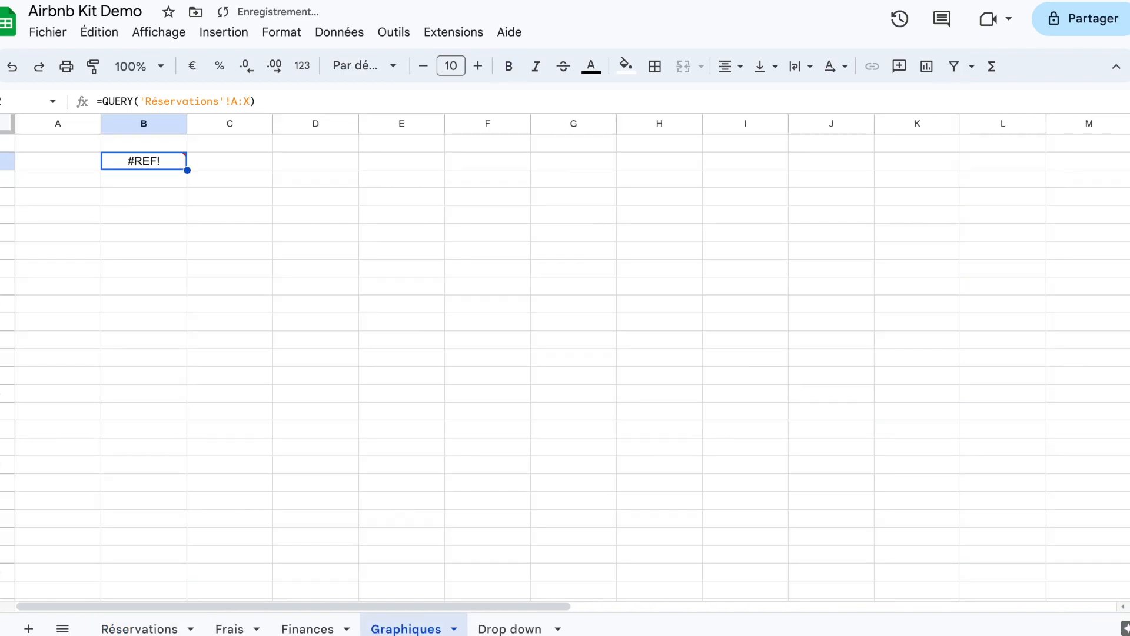
click(252, 101)
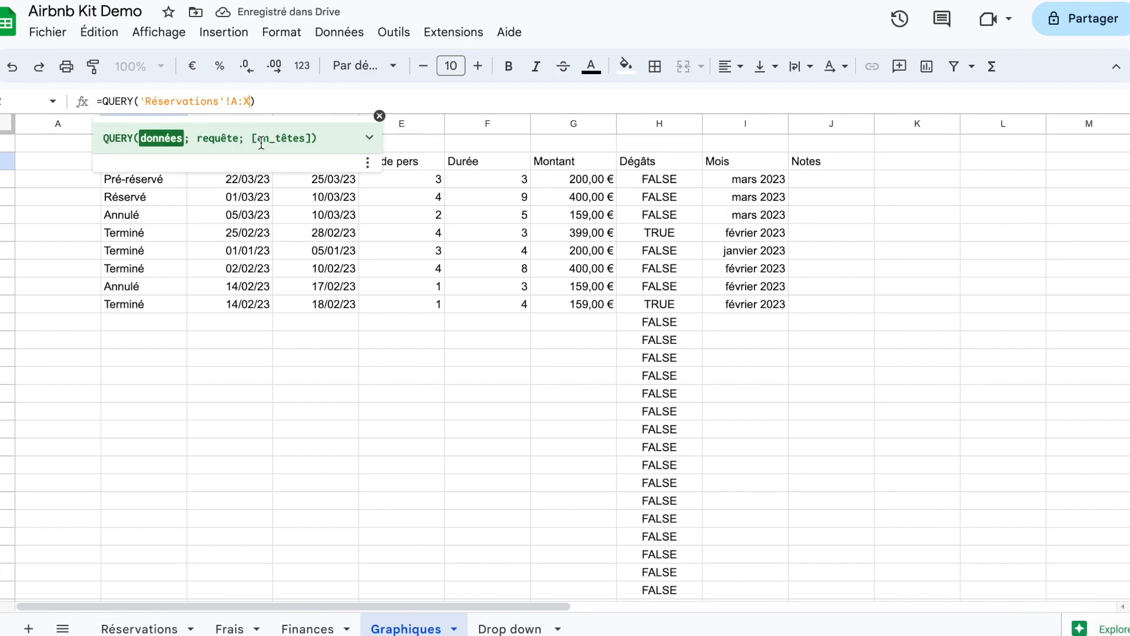
click(315, 335)
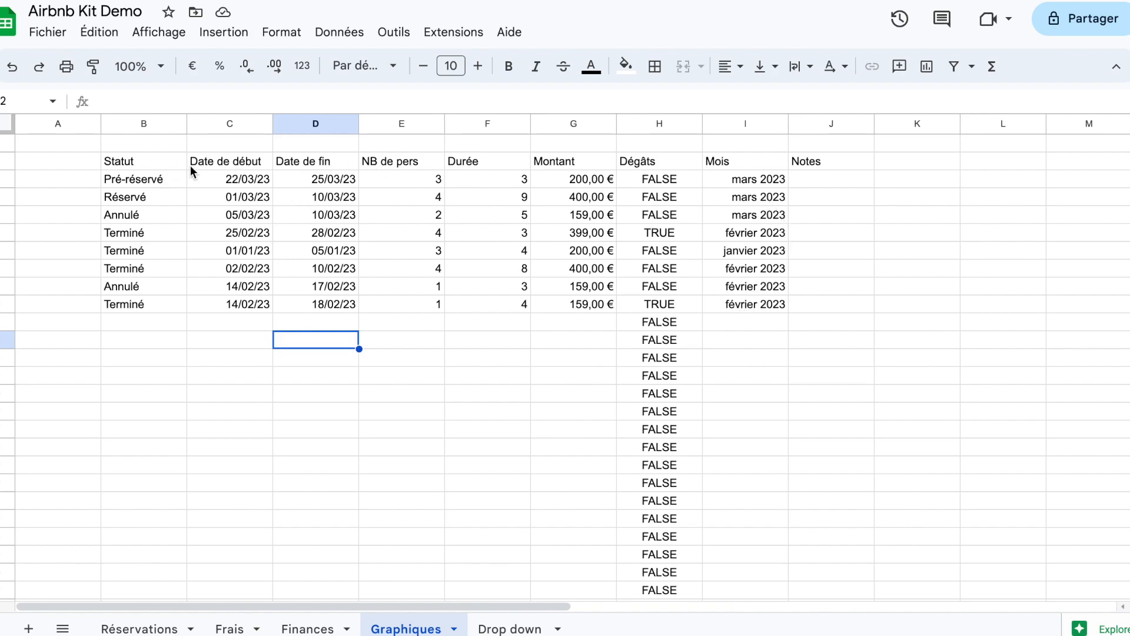
Step: Add a request argument beginning with "select " to the B2 query and check the column letters on the Réservations sheet
double_click(152, 166)
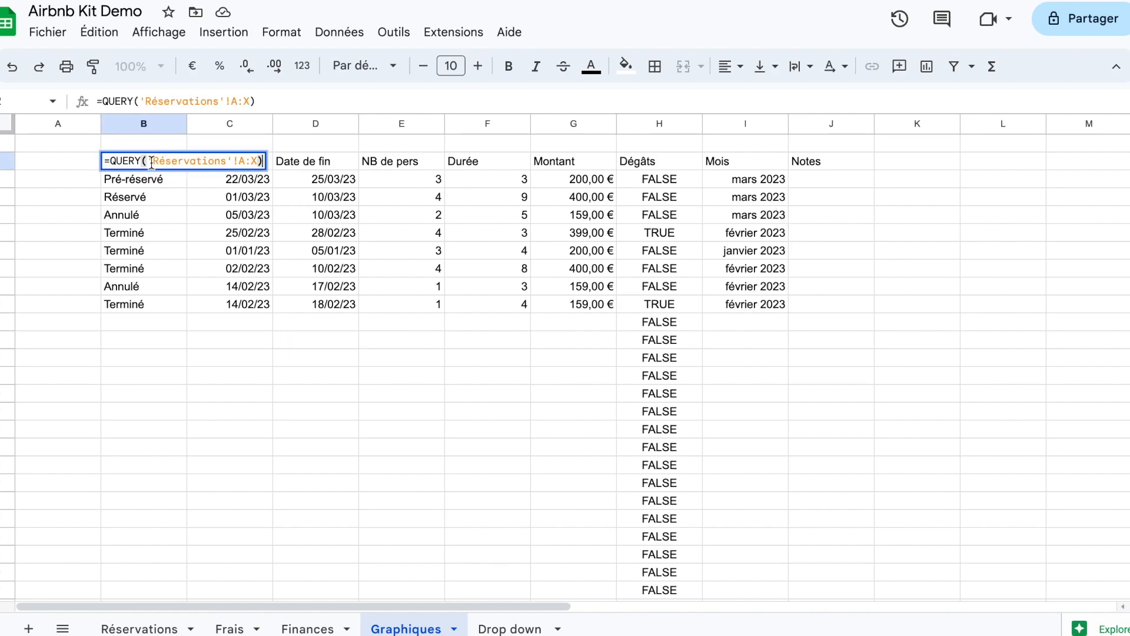
click(252, 103)
text(;sl)
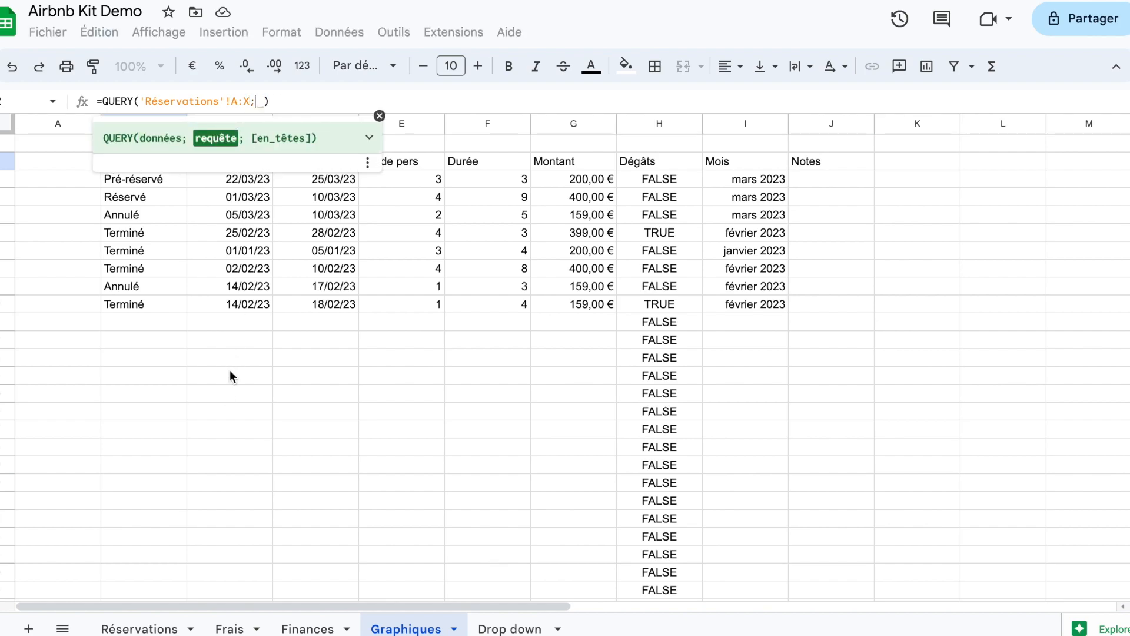
key(BackSpace)
key(BackSpace)
text("select)
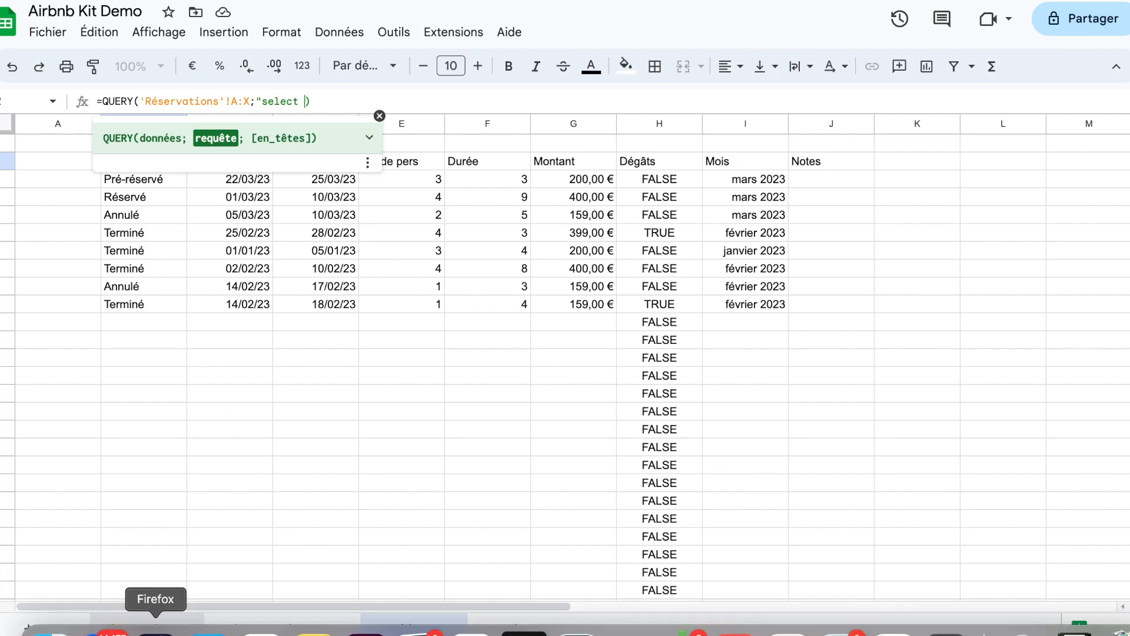
click(141, 625)
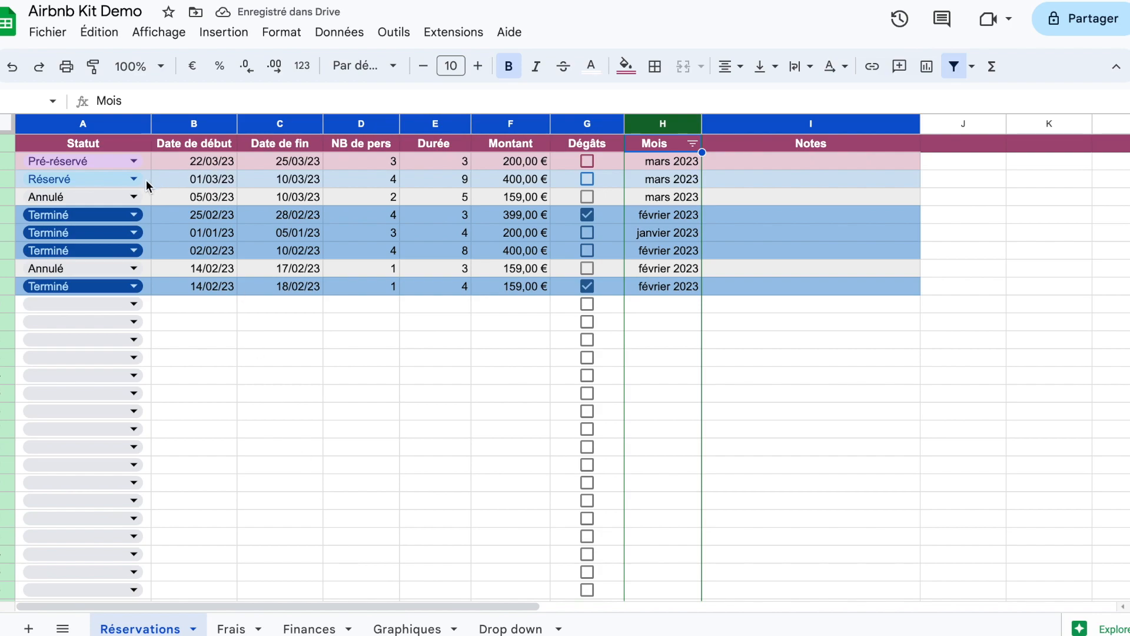
click(412, 628)
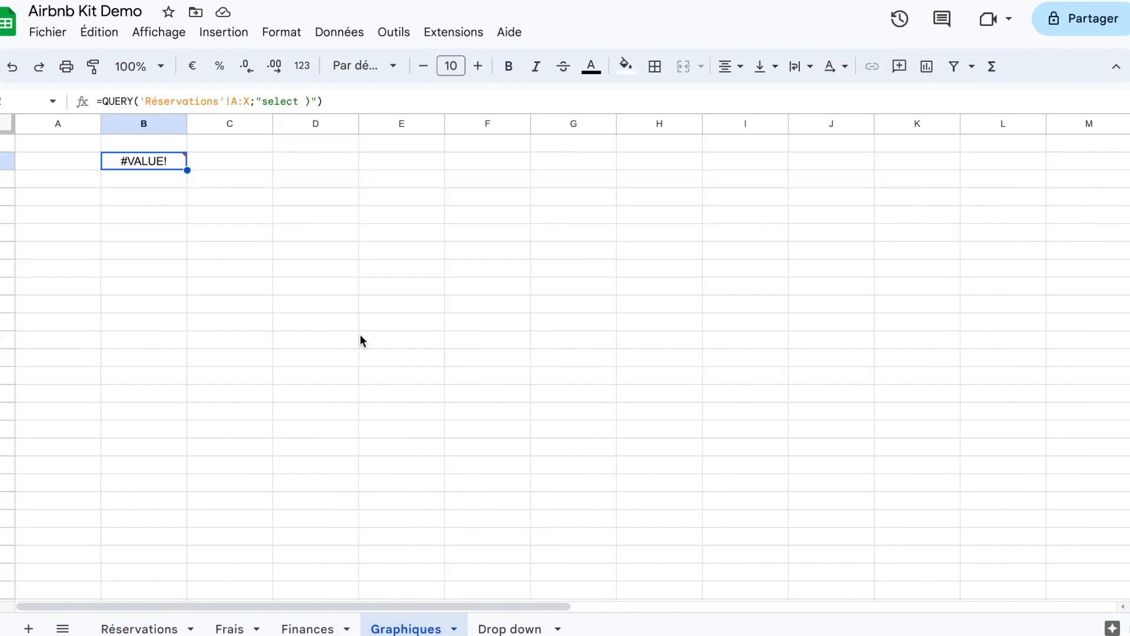
Step: Complete the B2 query's request as "select A" so it returns only the Statut column
click(314, 98)
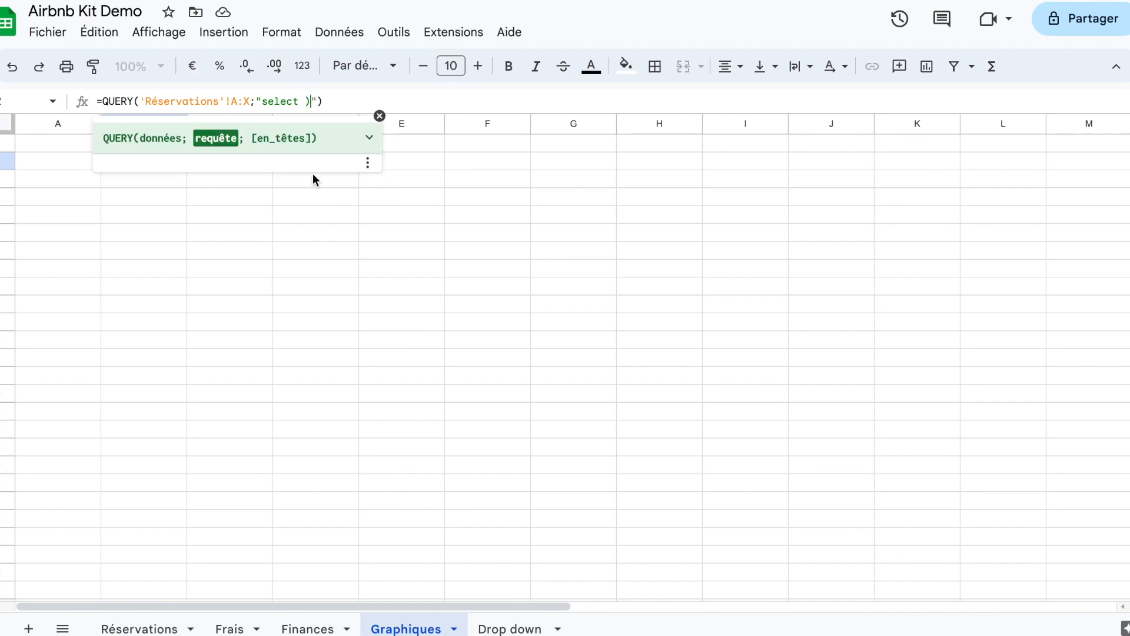
text(A;)
key(BackSpace)
key(Return)
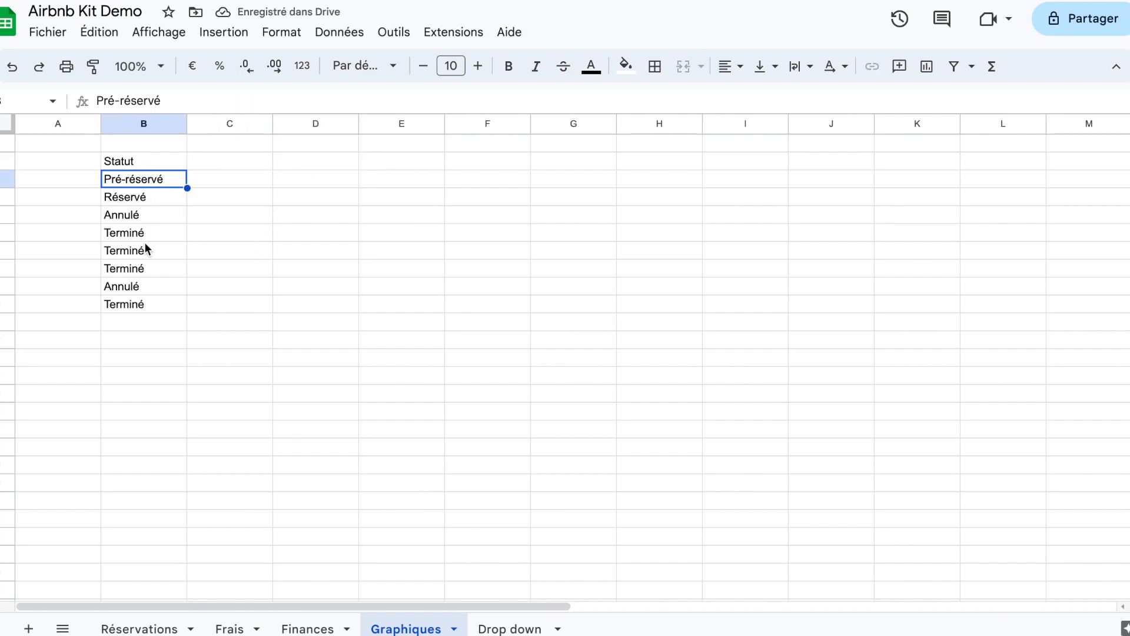
Step: Extend the B2 query's request to "select A, H, sum(F)" after checking the columns on the Réservations sheet
click(135, 627)
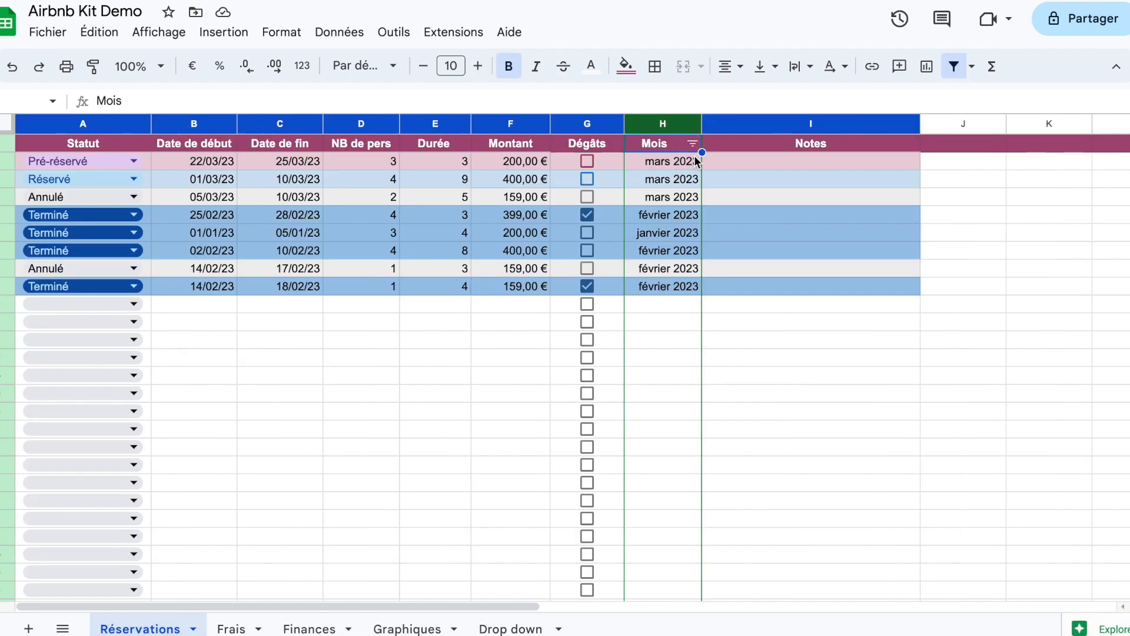
click(416, 628)
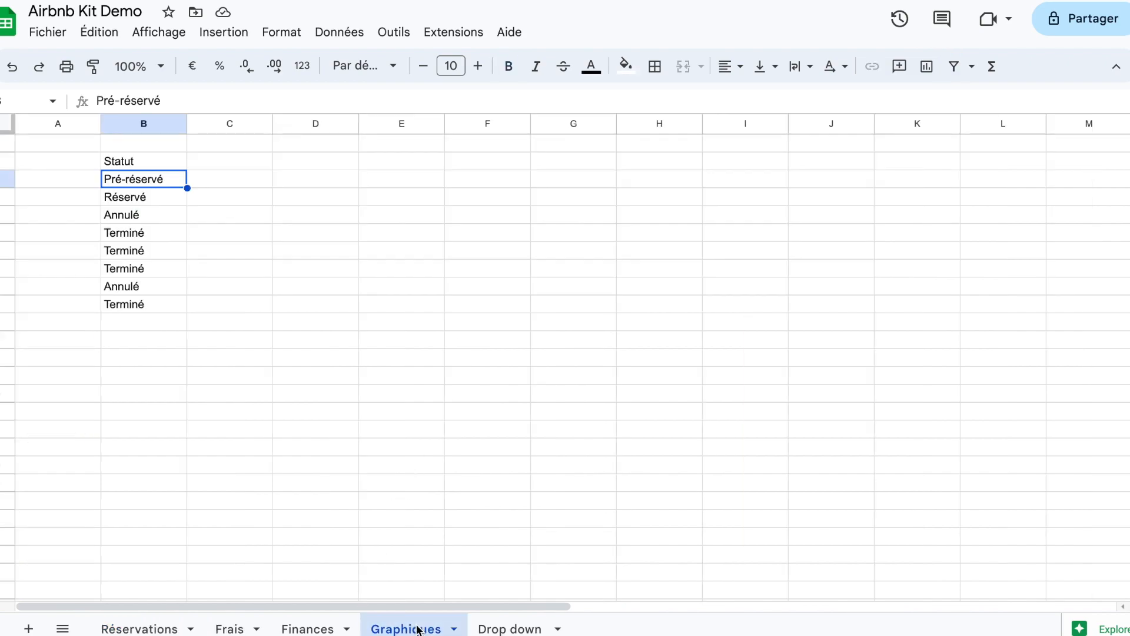
click(158, 163)
double_click(157, 161)
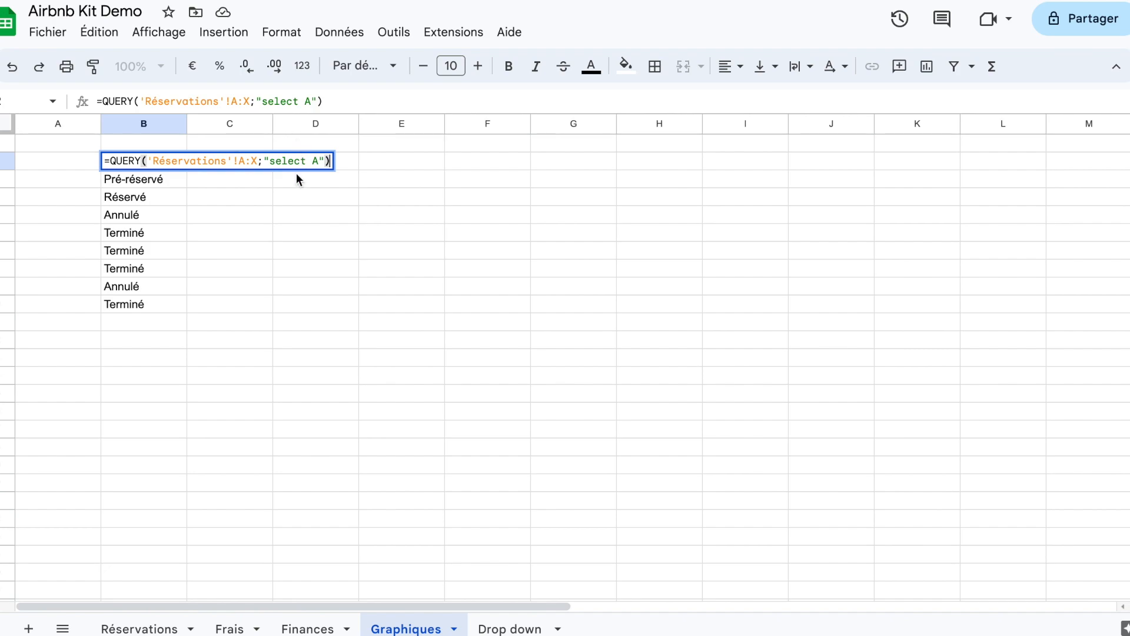
click(317, 162)
text(, H)
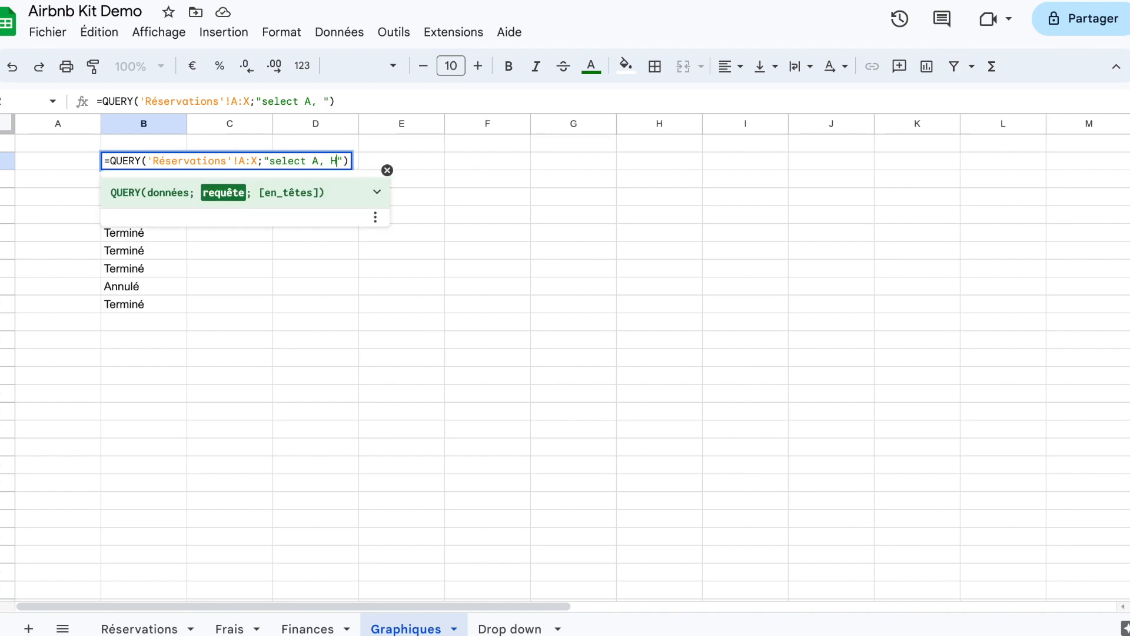
text(, sum()
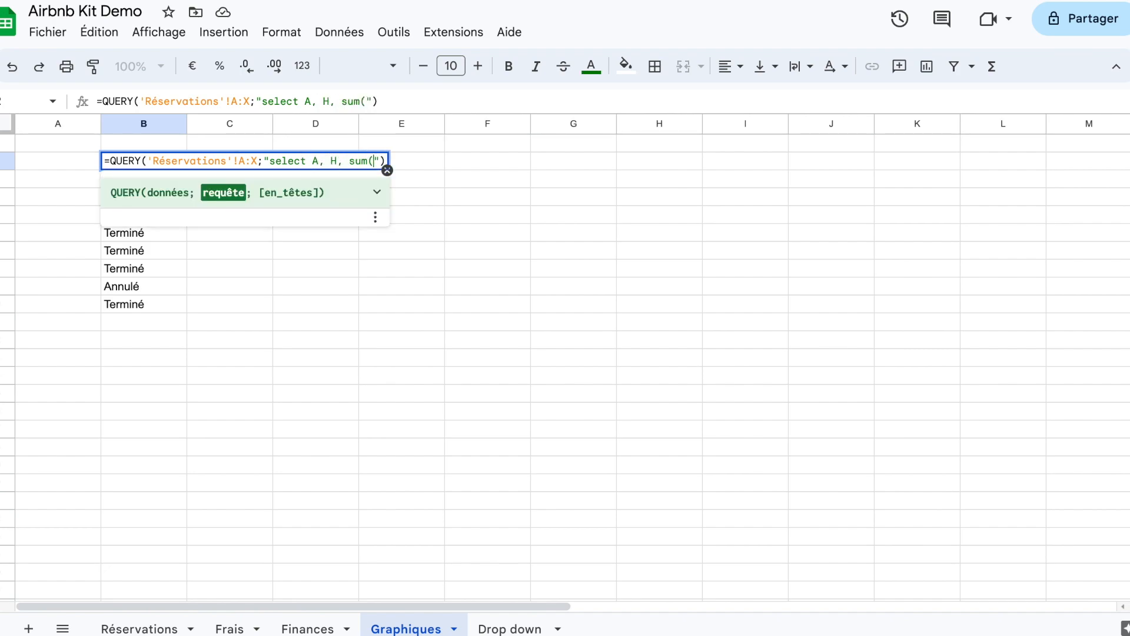
text(F))
key(shift+Return)
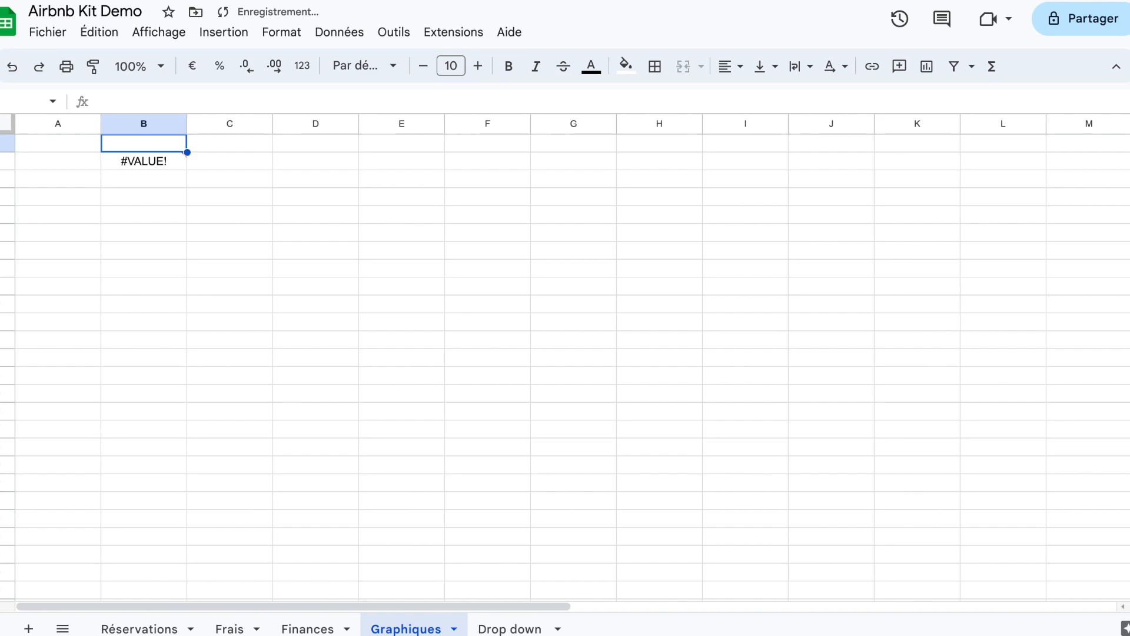
key(Down)
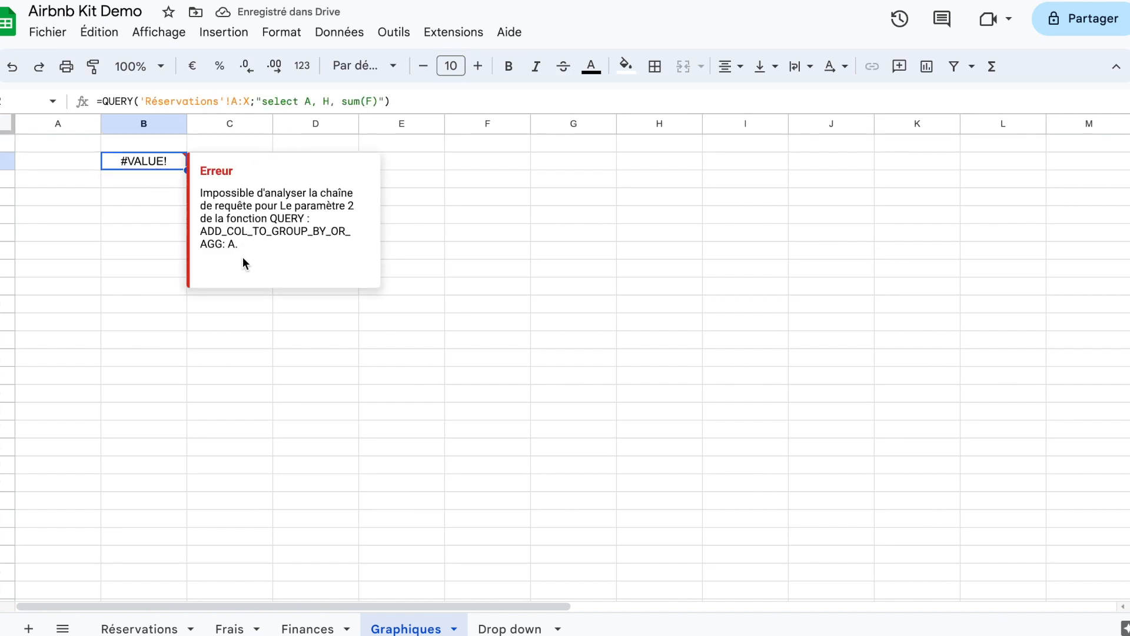
Step: Add the clause "group by A" on a new line of the B2 query's request
double_click(141, 160)
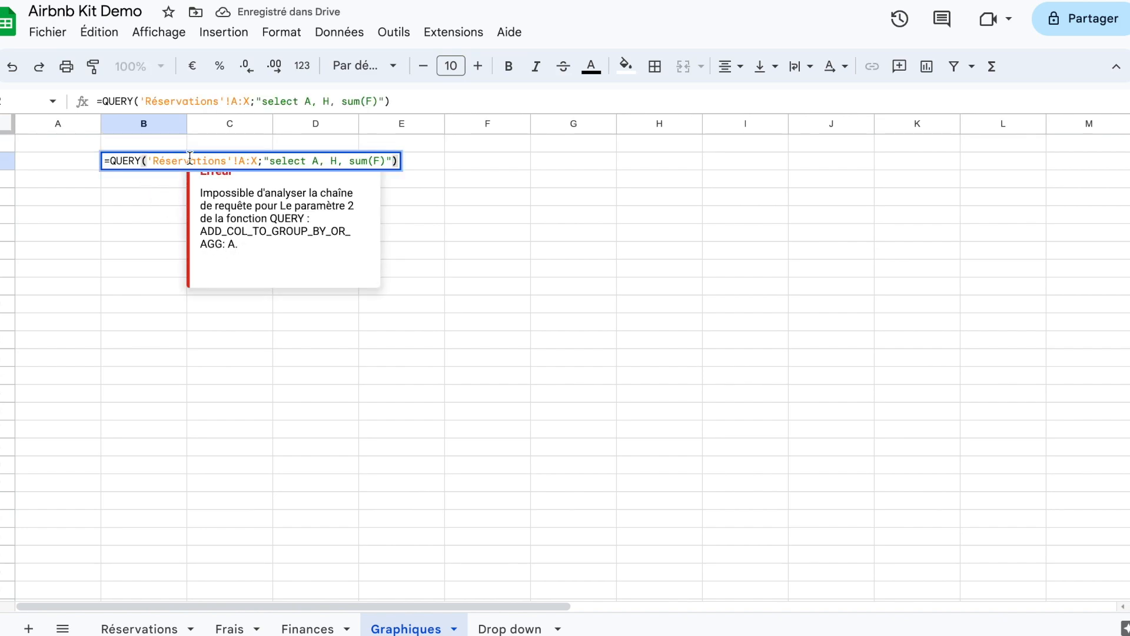
click(386, 160)
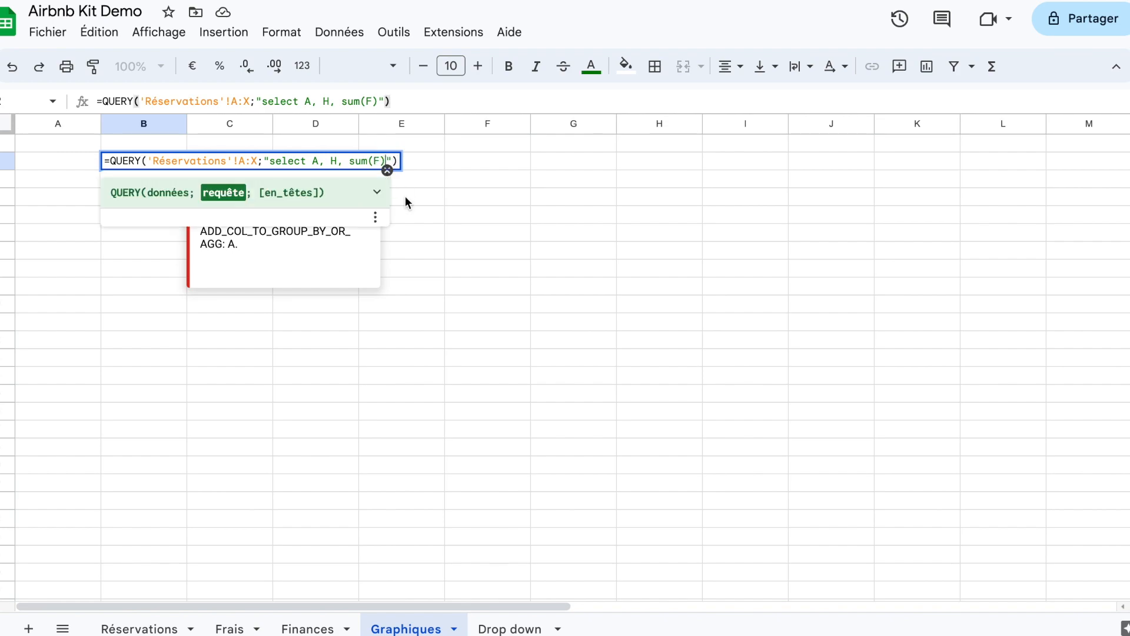
key(alt+Return)
text(group )
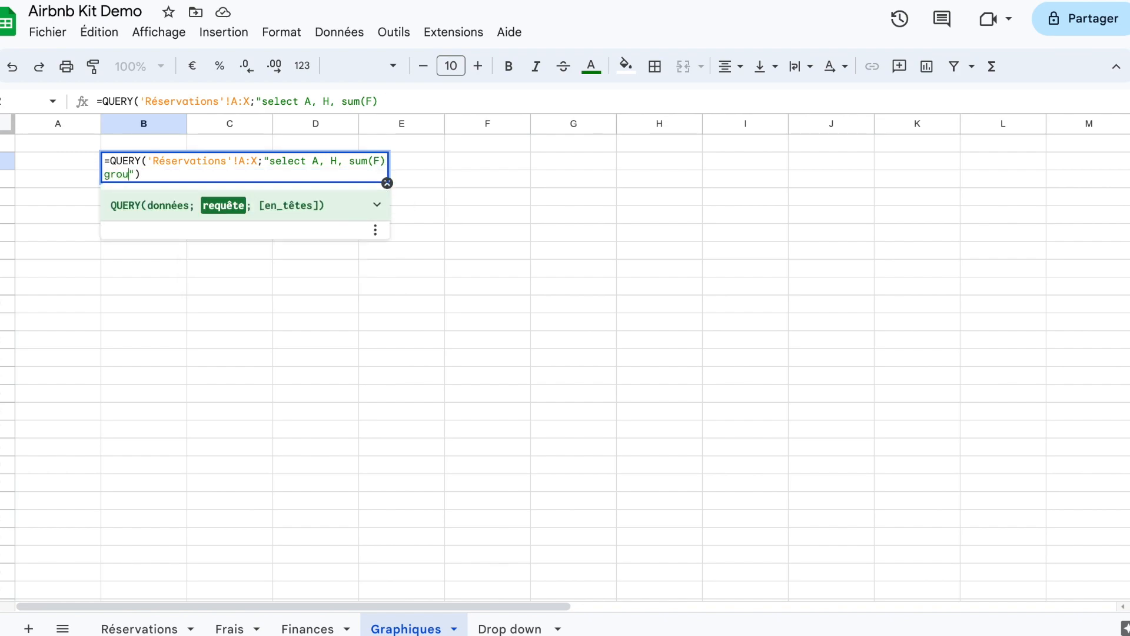
text(by A)
key(Return)
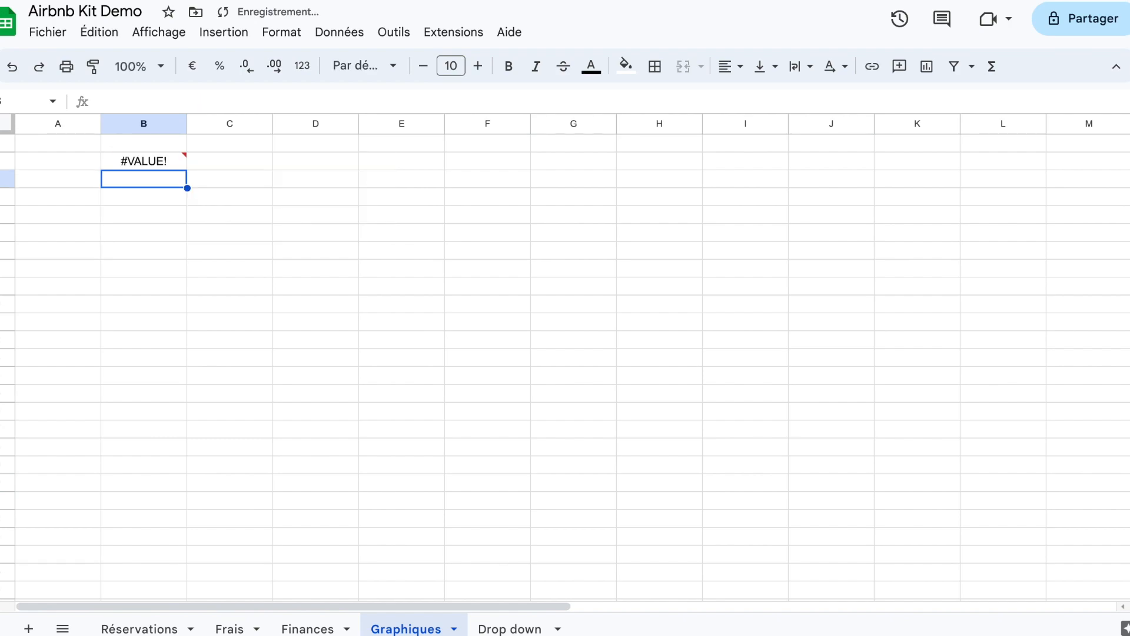
Step: Extend the B2 query's grouping clause to "group by A, H" and review the complete formula
key(Up)
double_click(153, 161)
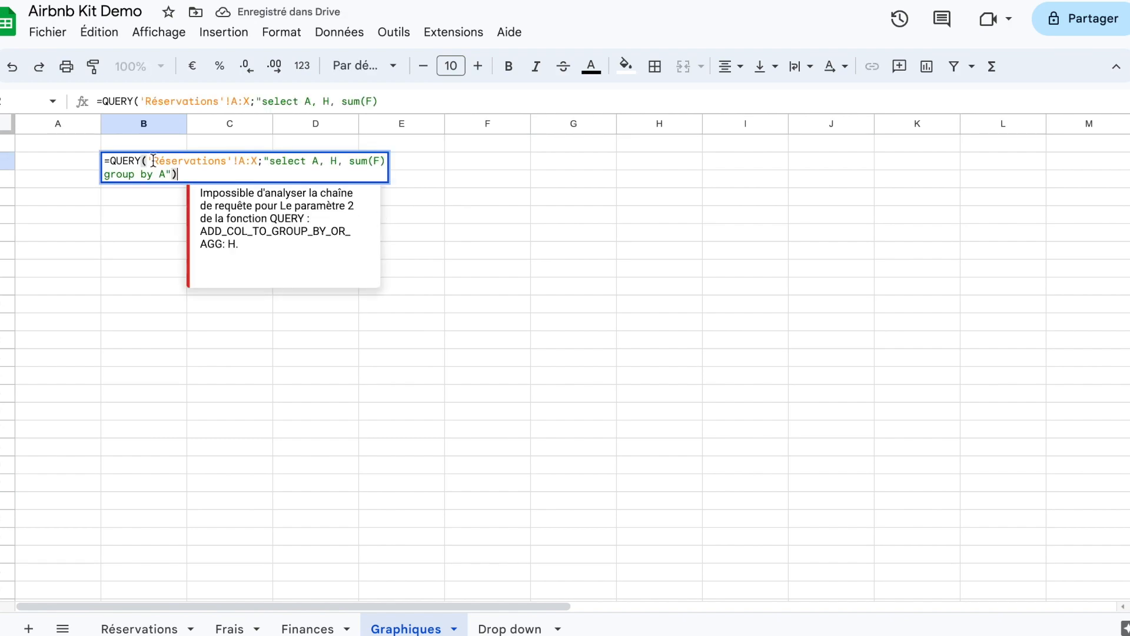
click(166, 172)
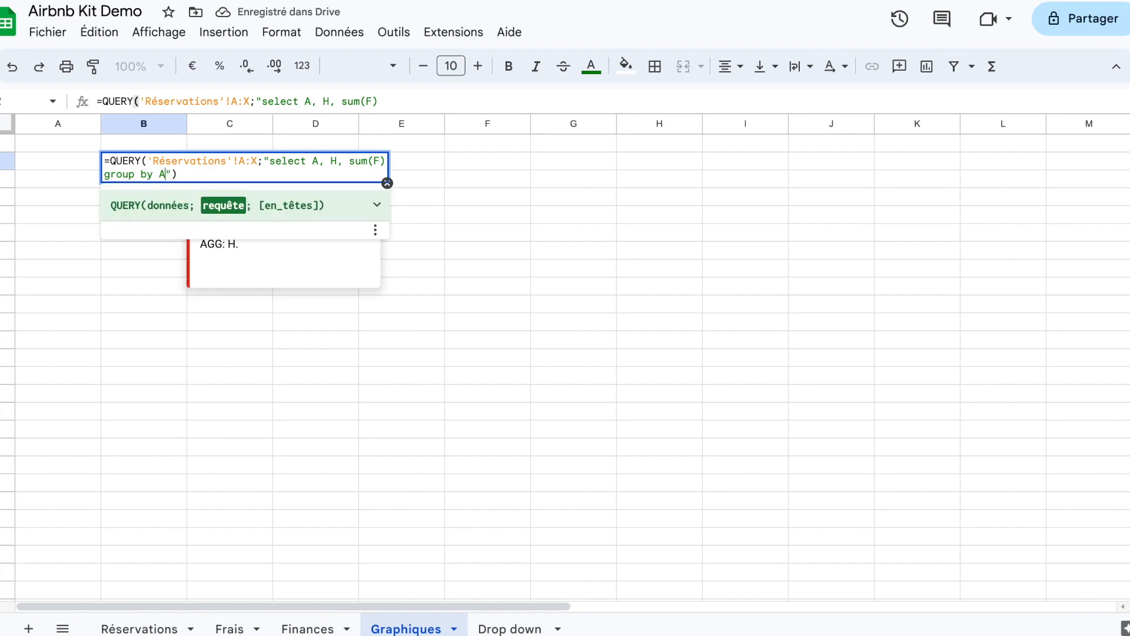
text(, H)
key(Return)
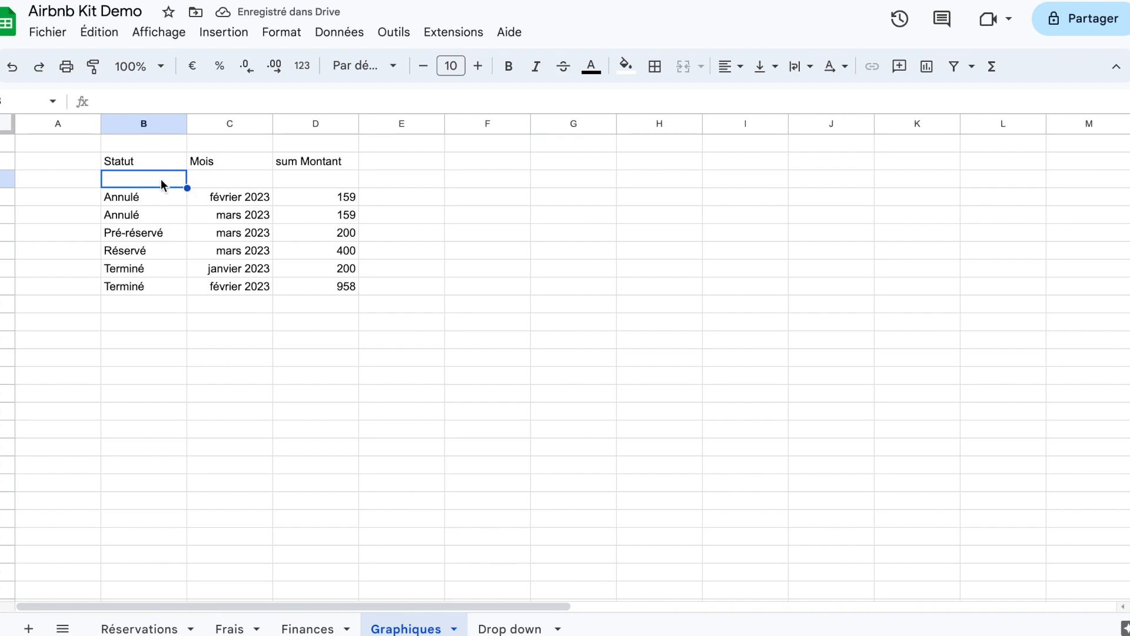
click(147, 163)
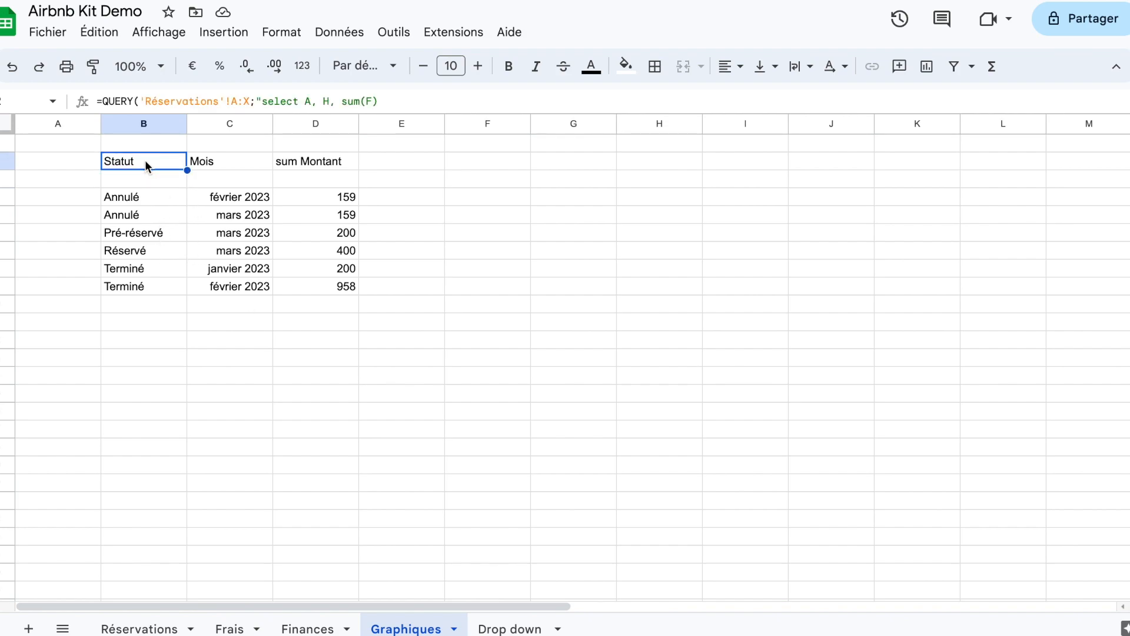
key(Return)
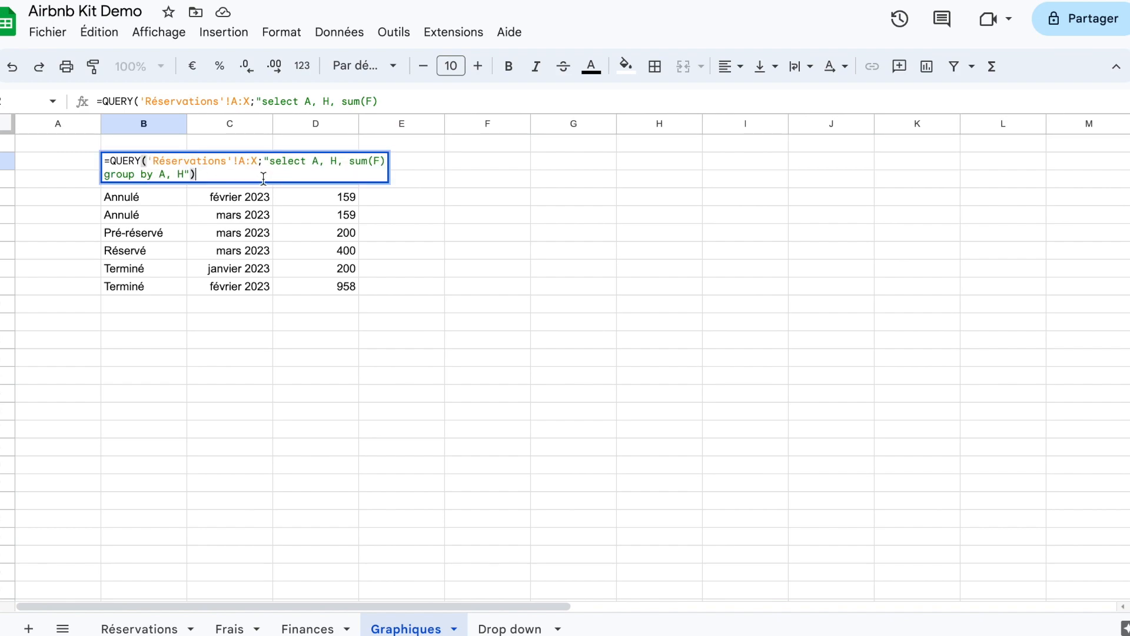
click(214, 318)
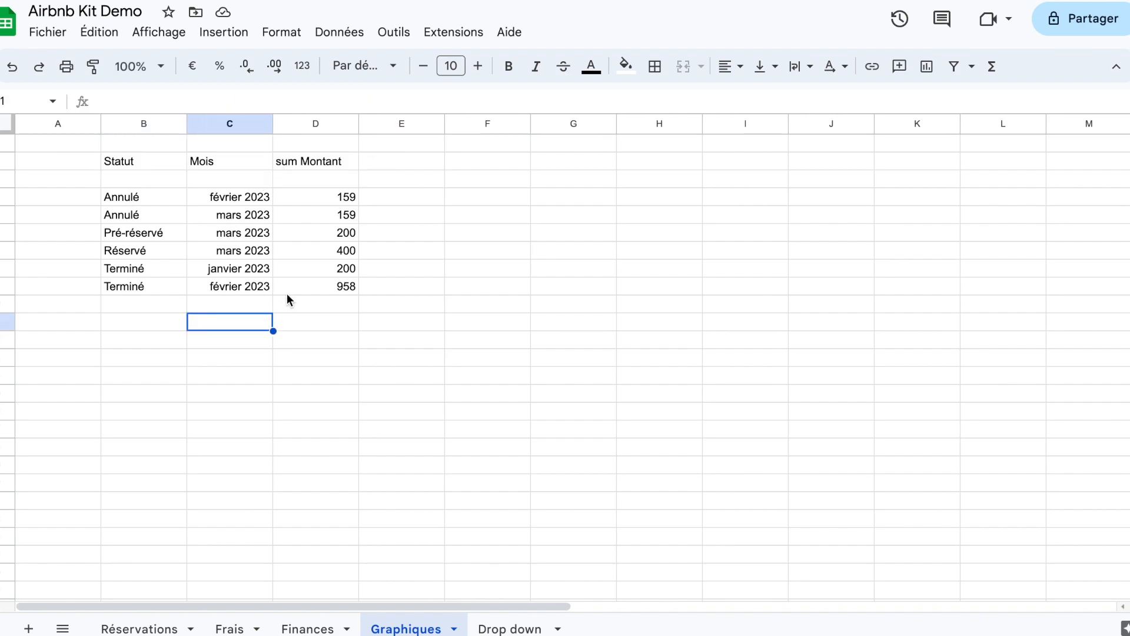
Step: Format the summed amounts in D3:D9 as euro currency and select the "sum Montant" header
drag(327, 179, 328, 287)
click(193, 66)
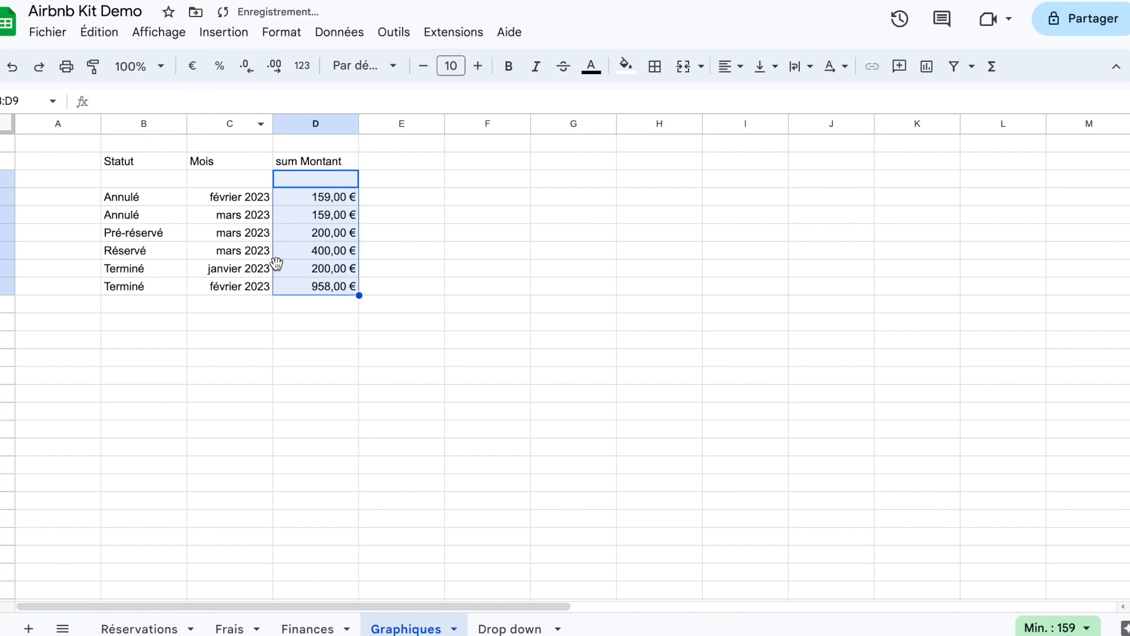
click(302, 343)
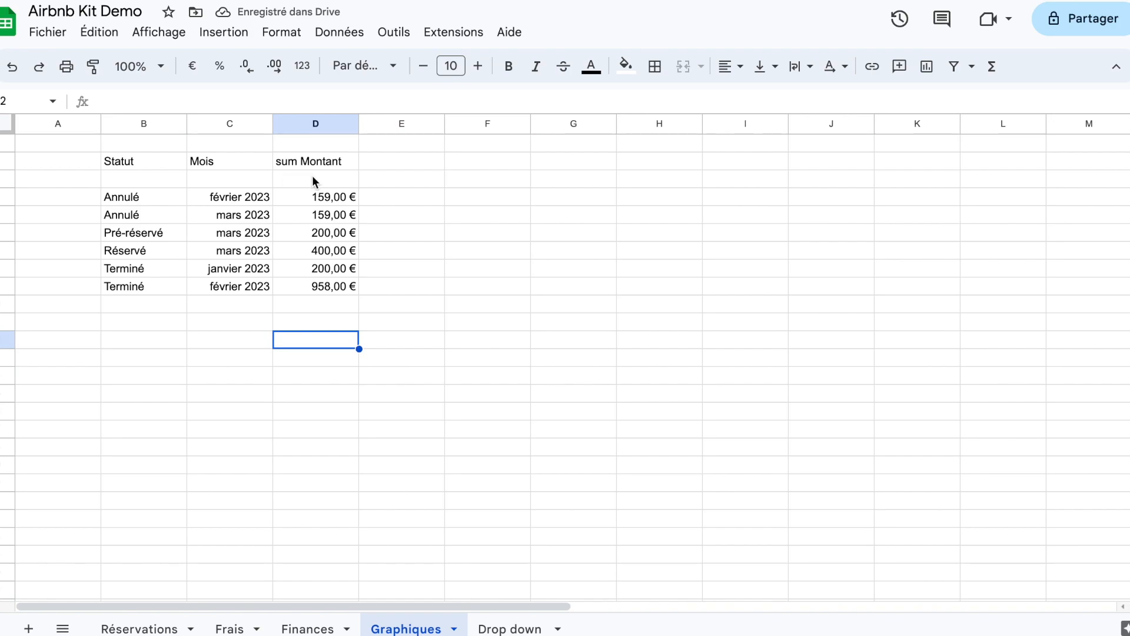
click(338, 161)
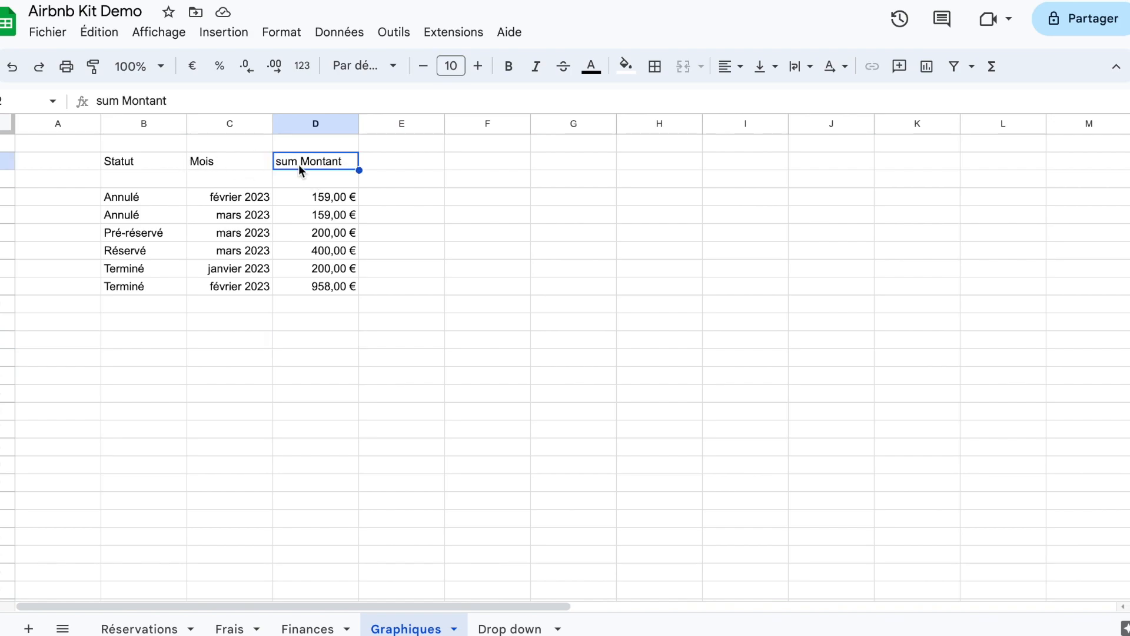
Step: Insert the line "where A = 'Pré-réservé'" before the grouping clause in the B2 query and validate the formula
click(145, 235)
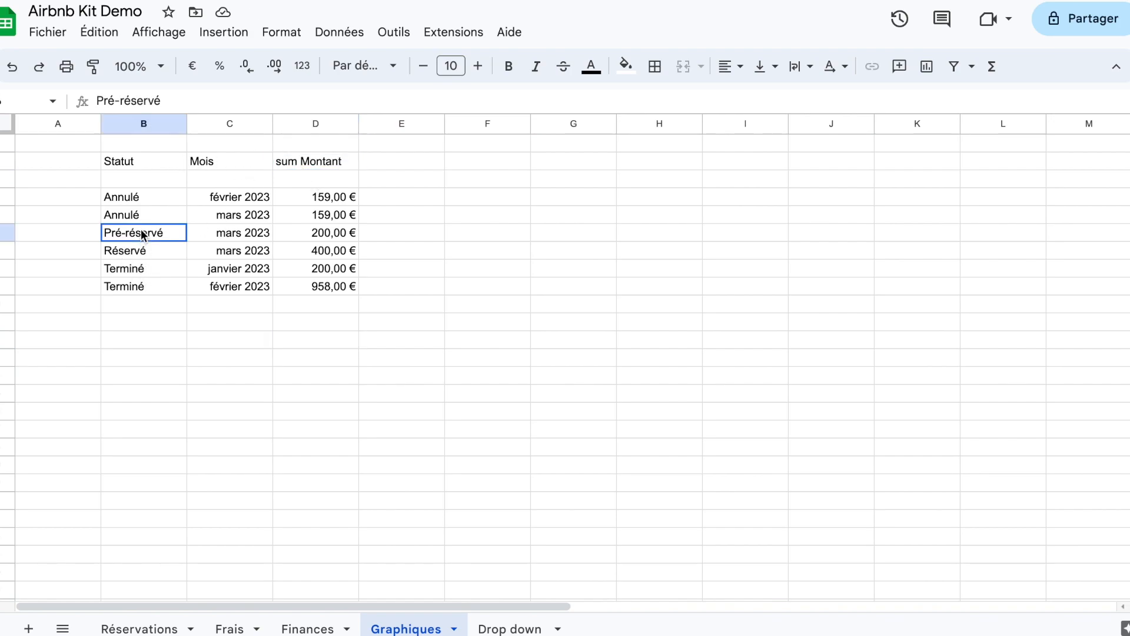
click(144, 161)
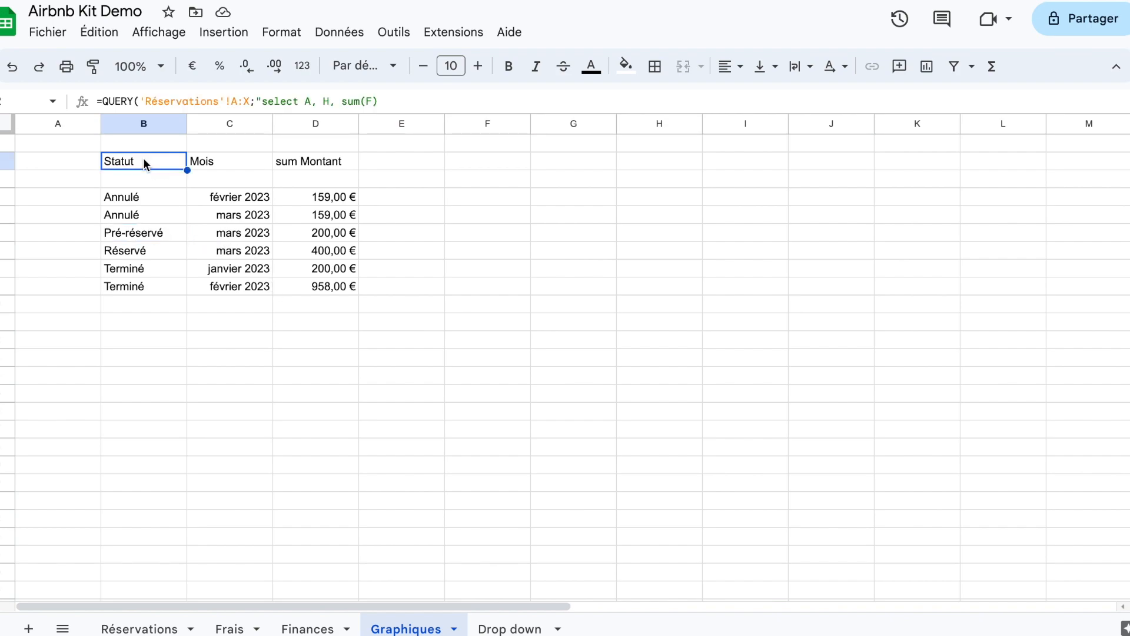
double_click(143, 160)
click(385, 165)
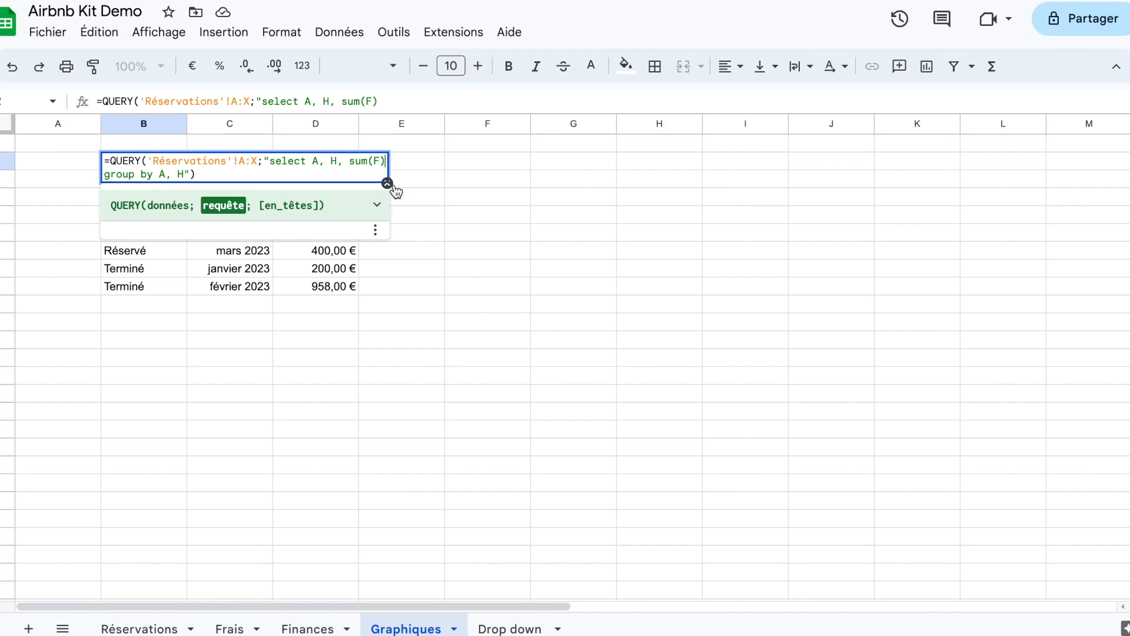
key(ctrl+Return)
text(where A =)
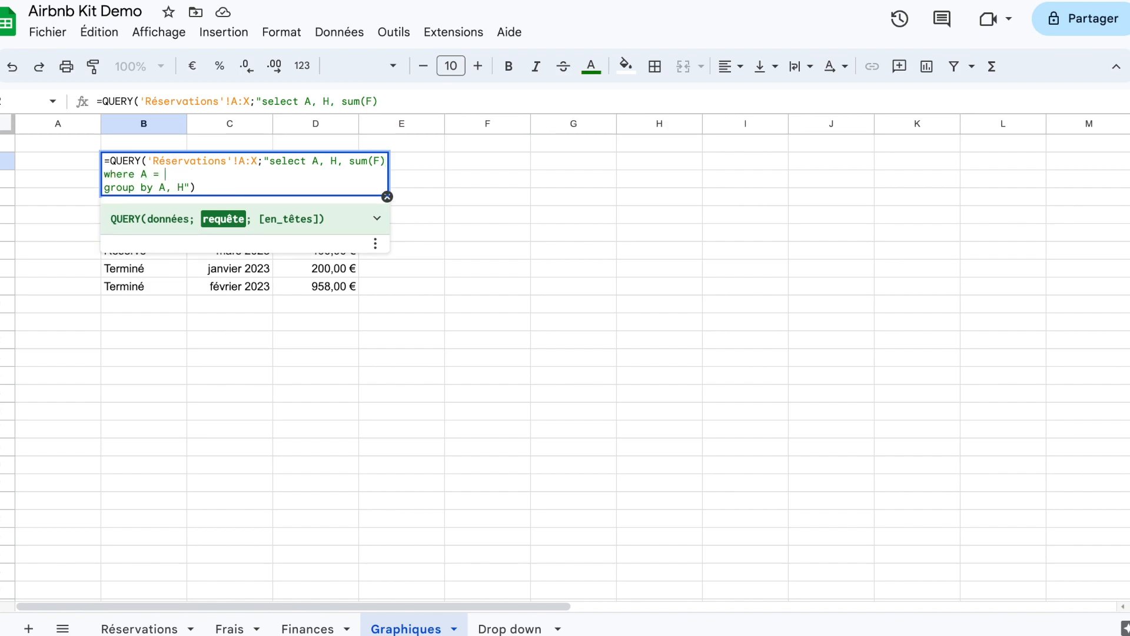
text( 'Pré-réservé)
key(Return)
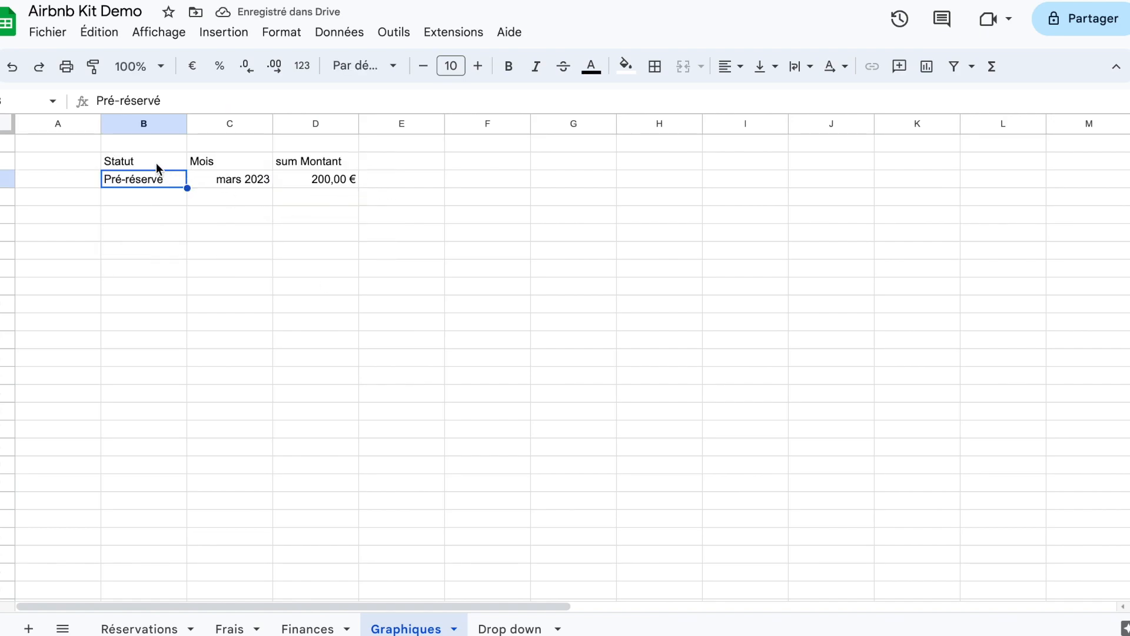
Step: Append the line "Label sum(F)'Montant'" to the B2 query's request to rename the summed amount header
click(142, 164)
double_click(141, 163)
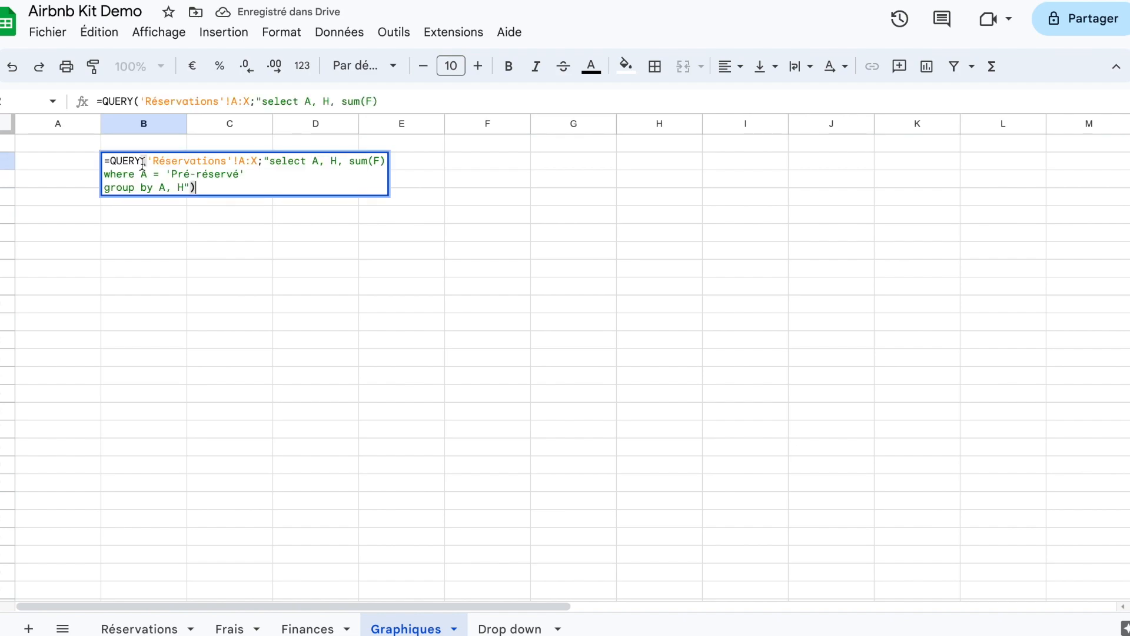
click(250, 175)
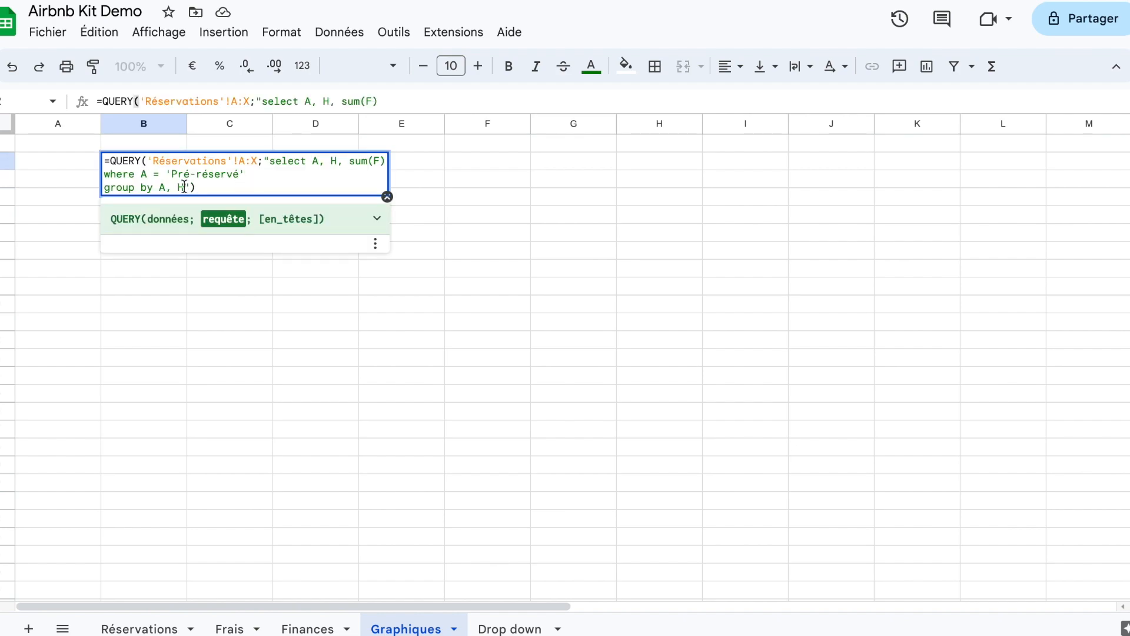
key(ctrl+Return)
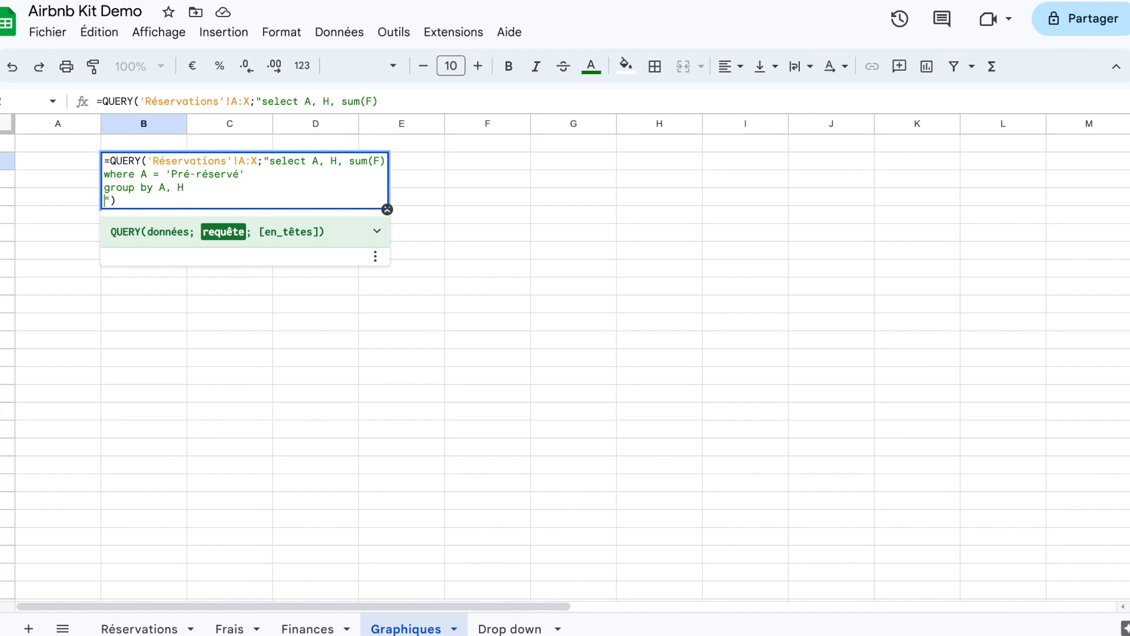
text(Label sumr)
text(F)
text()'')
text(Montant)
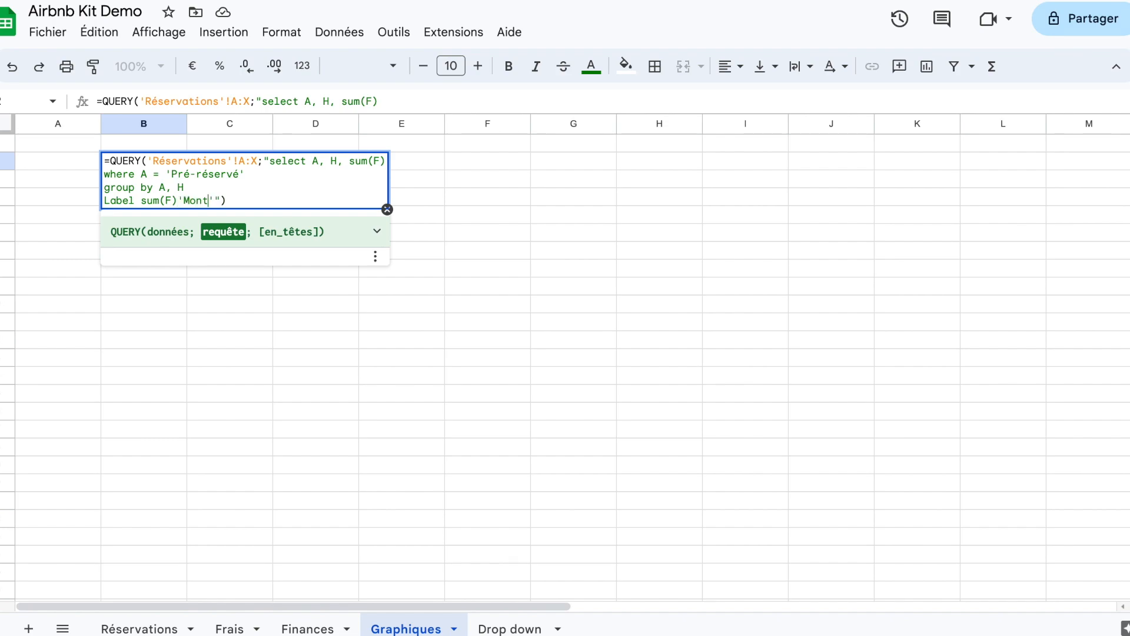
key(Return)
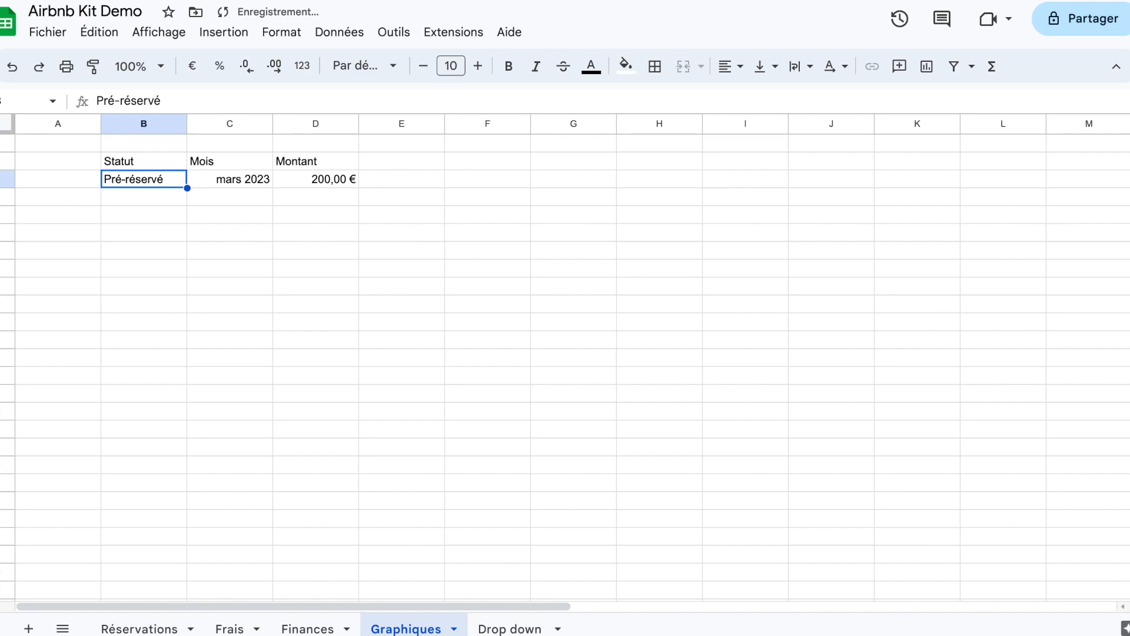
Step: Start a new booking in row 10 of the Réservations sheet with the status "Pré-réservé"
click(256, 248)
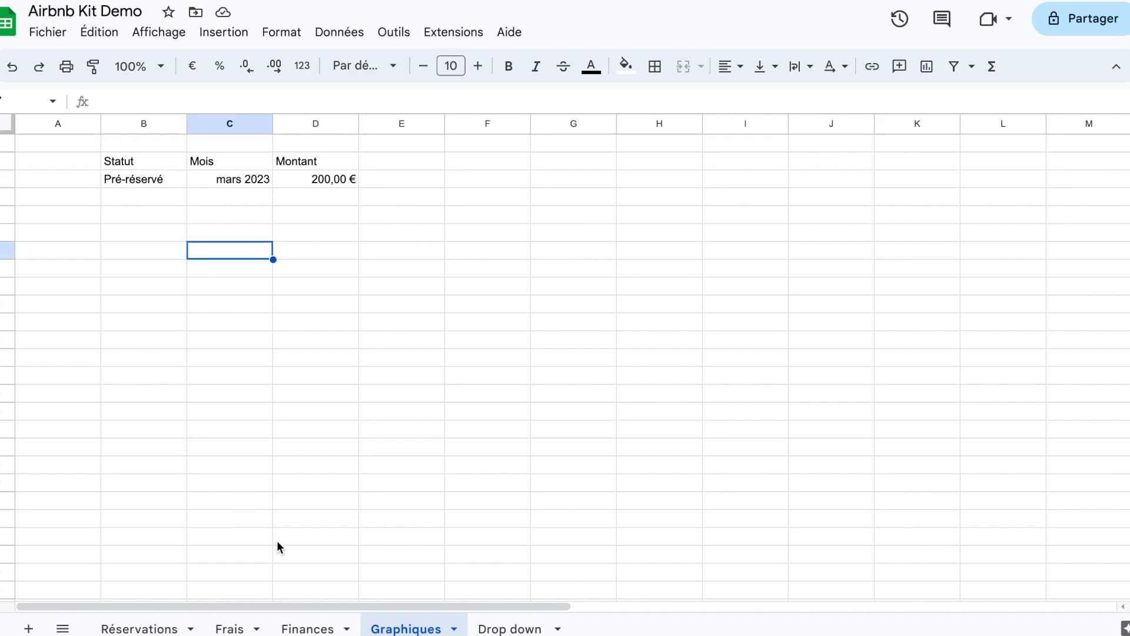
click(230, 629)
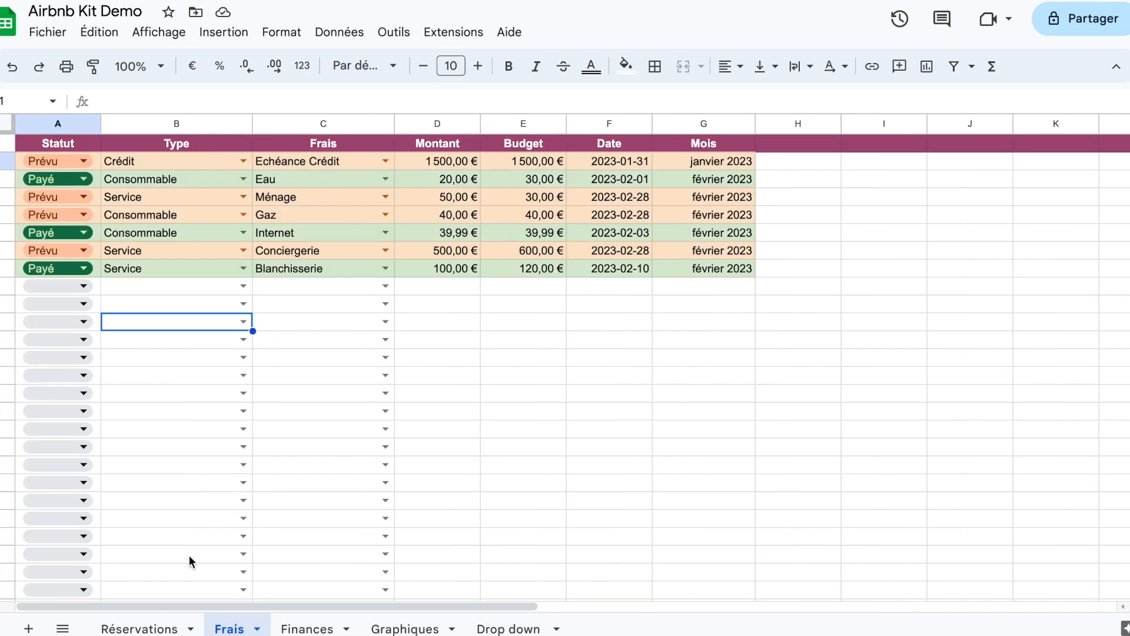
click(141, 629)
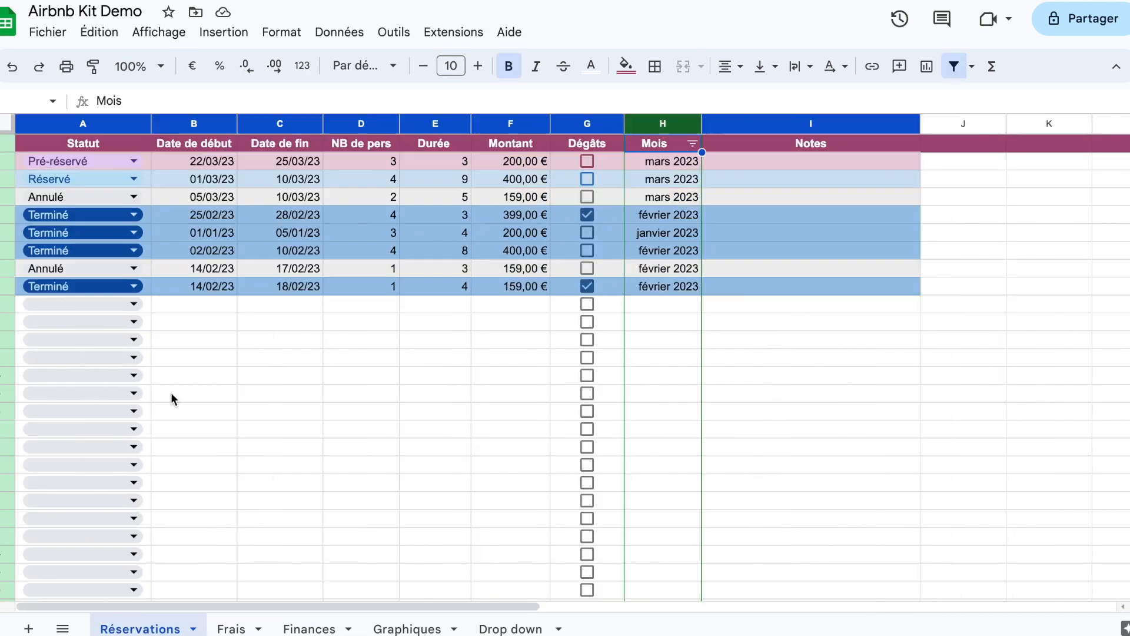
click(132, 303)
click(117, 334)
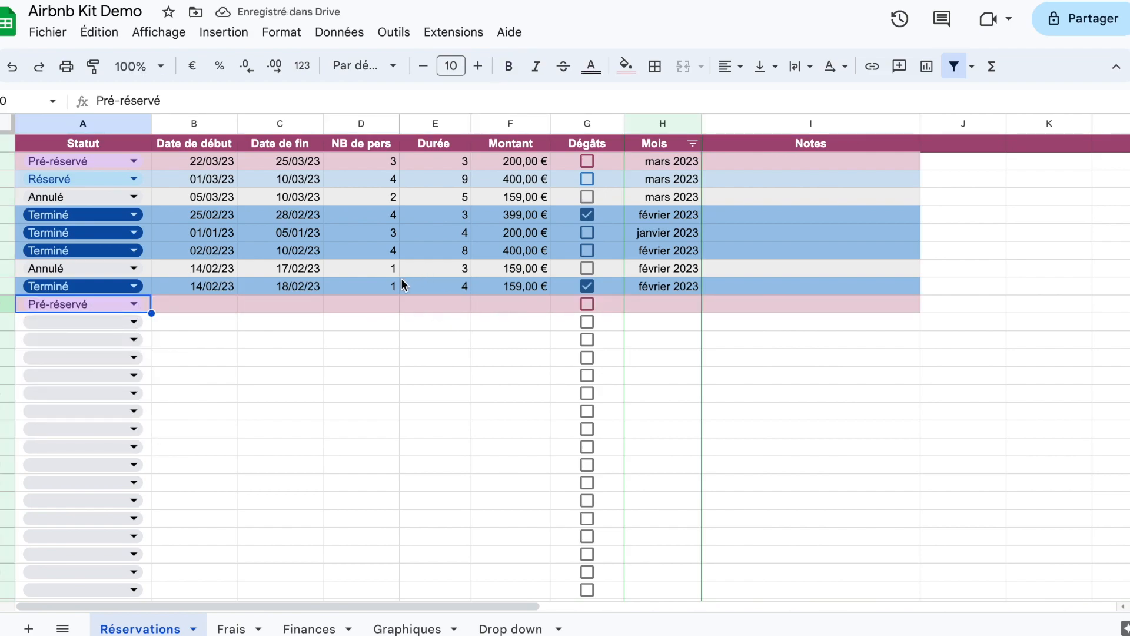
Step: Copy the guest count, duration and amount cells D9:F9 into row 10 of the new booking
drag(385, 286, 531, 288)
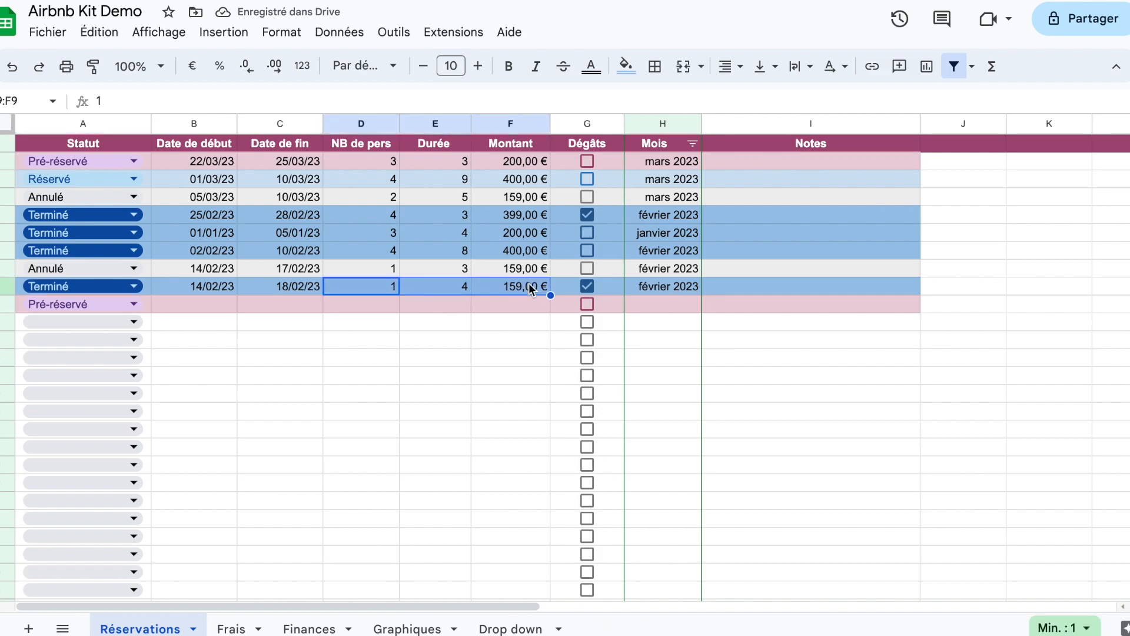
key(ctrl+c)
click(380, 306)
key(ctrl+v)
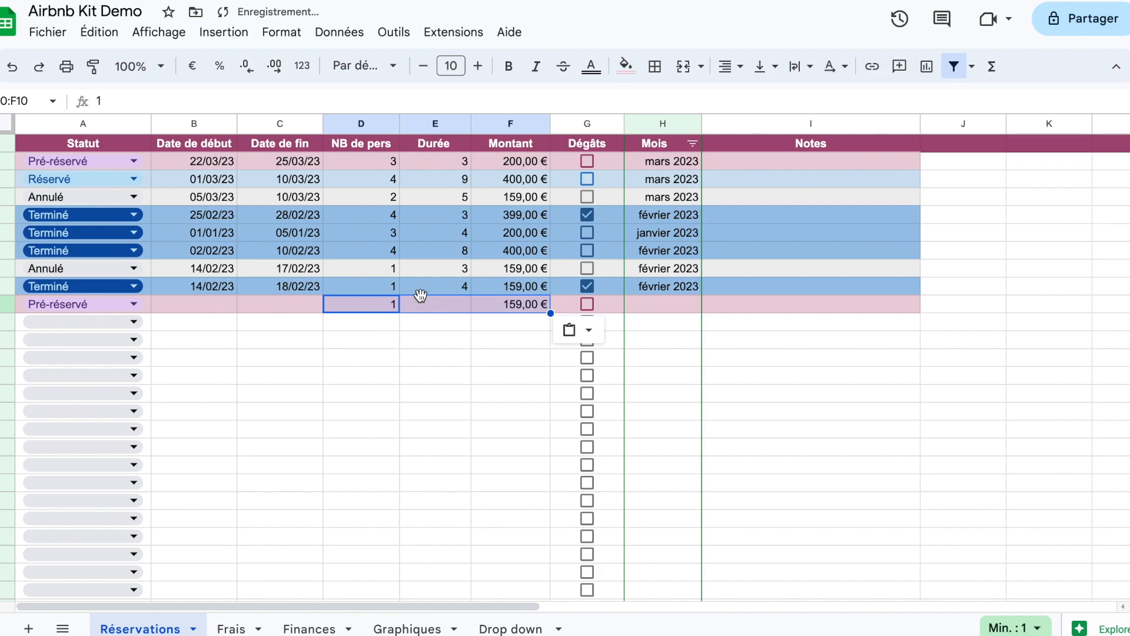
Step: Enter the start date 28/03/23 and the end date 20/03/2023 for the booking in row 10
click(209, 305)
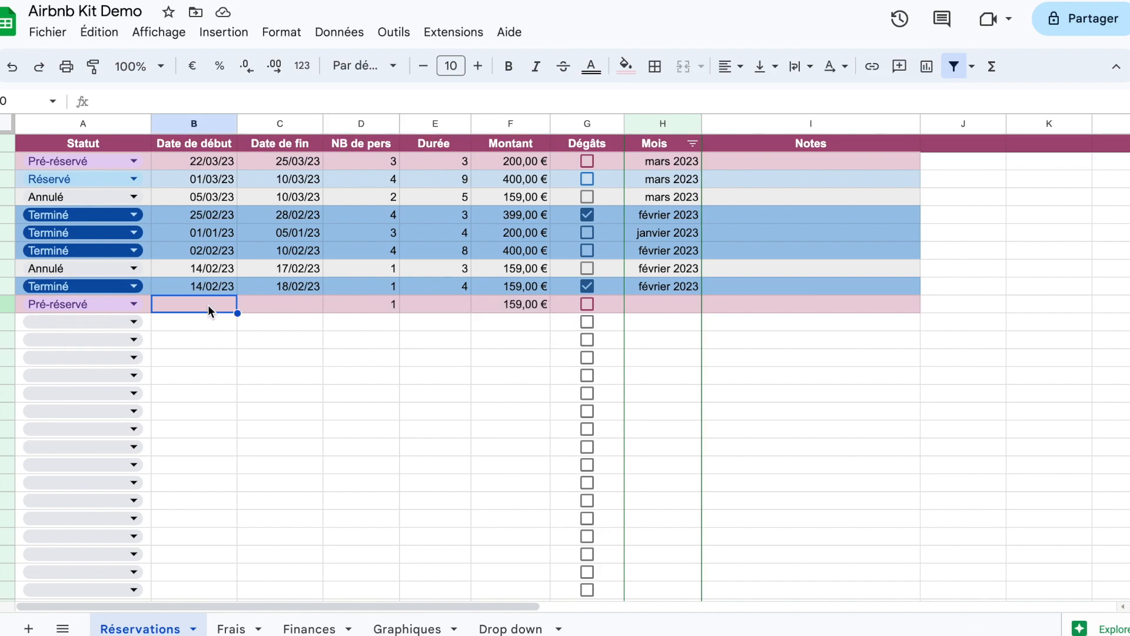
text(28)
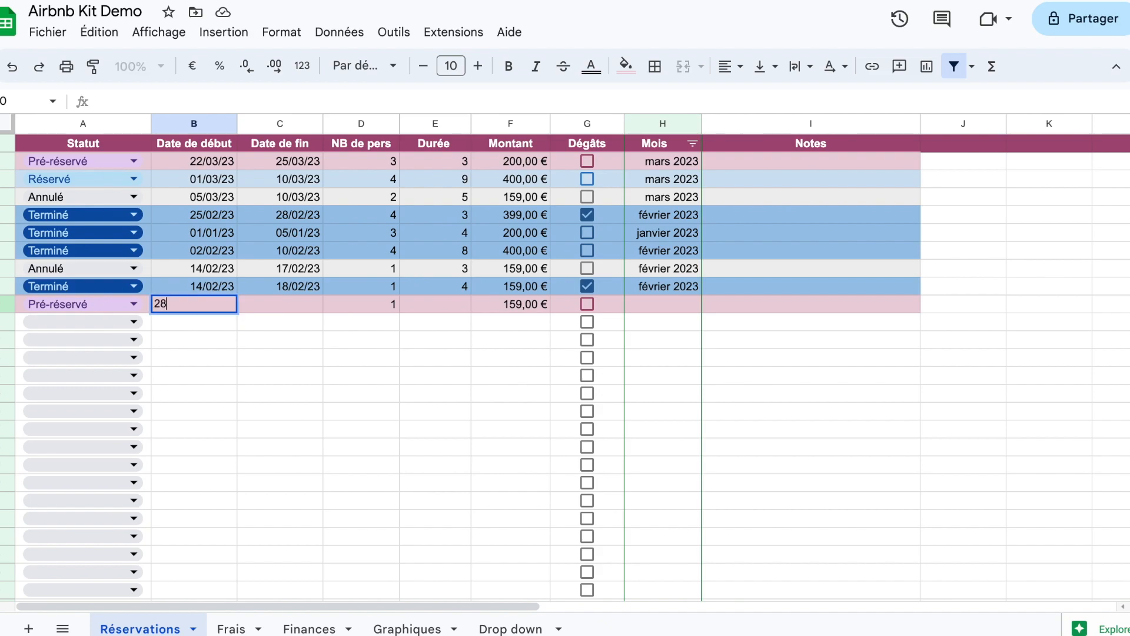
text(/03/23)
key(Tab)
text(20/02)
key(BackSpace)
text(3/2023)
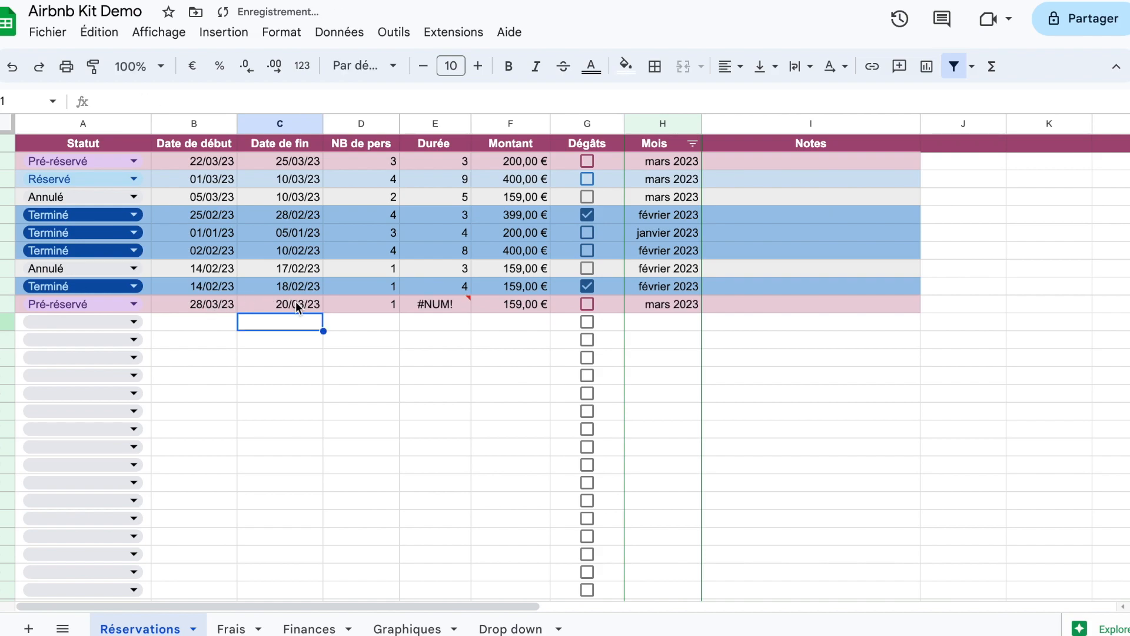
Step: Correct the end date of the booking in row 10 to 30/03/2023
click(274, 307)
click(102, 99)
key(BackSpace)
text(3)
key(Return)
Step: On the Graphiques sheet, format the headers B2:D2 with a light magenta fill and bold white text
click(418, 626)
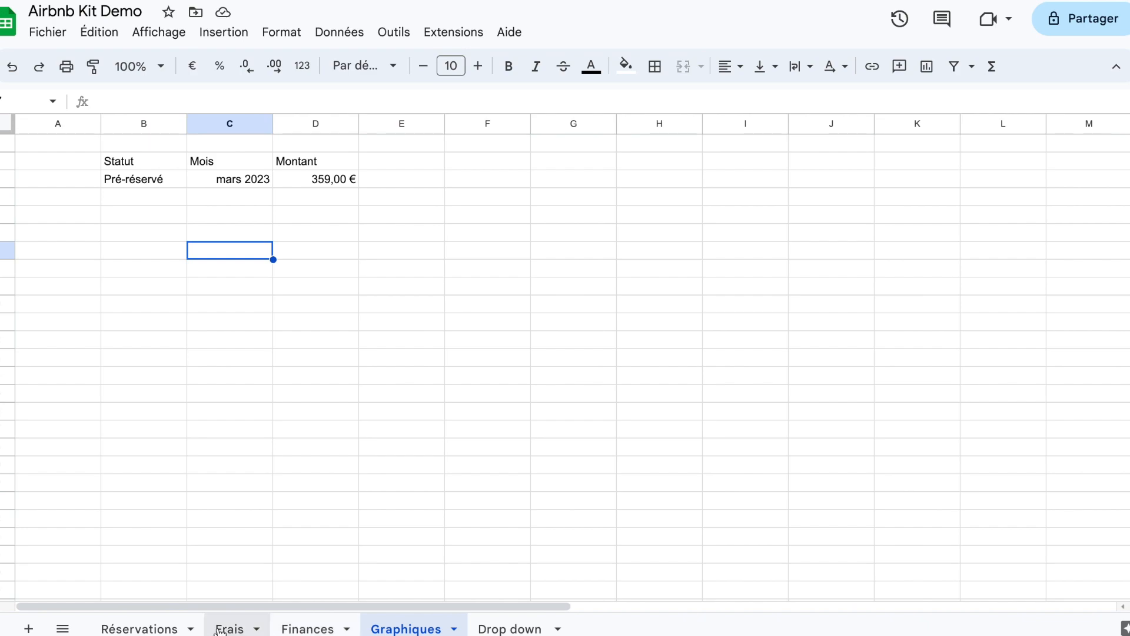
drag(118, 160, 289, 160)
click(625, 66)
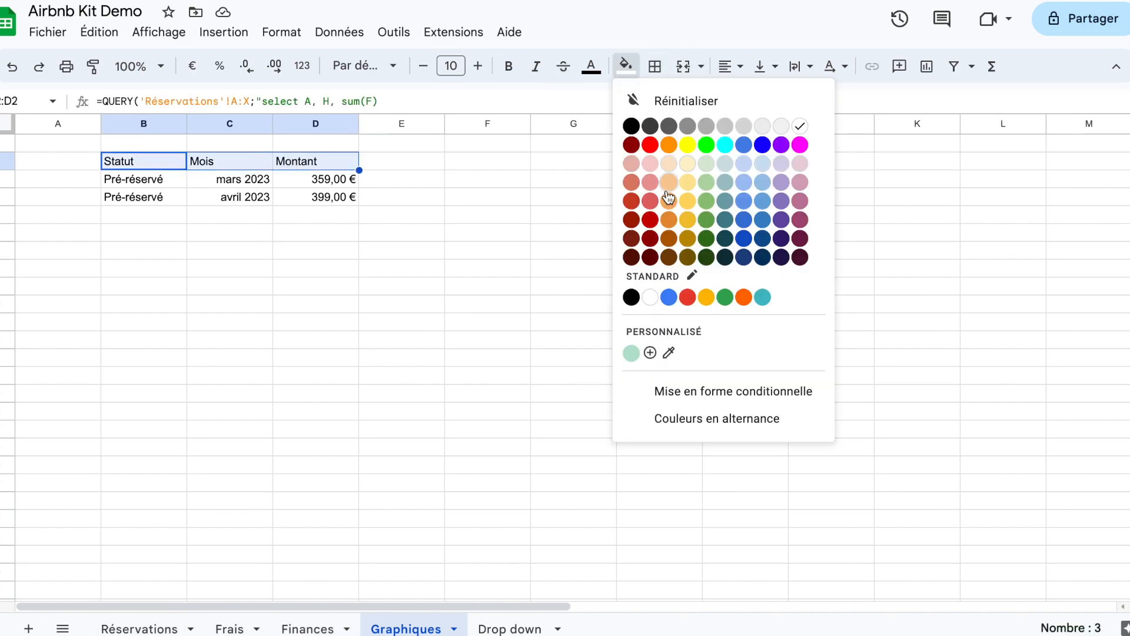
click(802, 202)
key(ctrl+b)
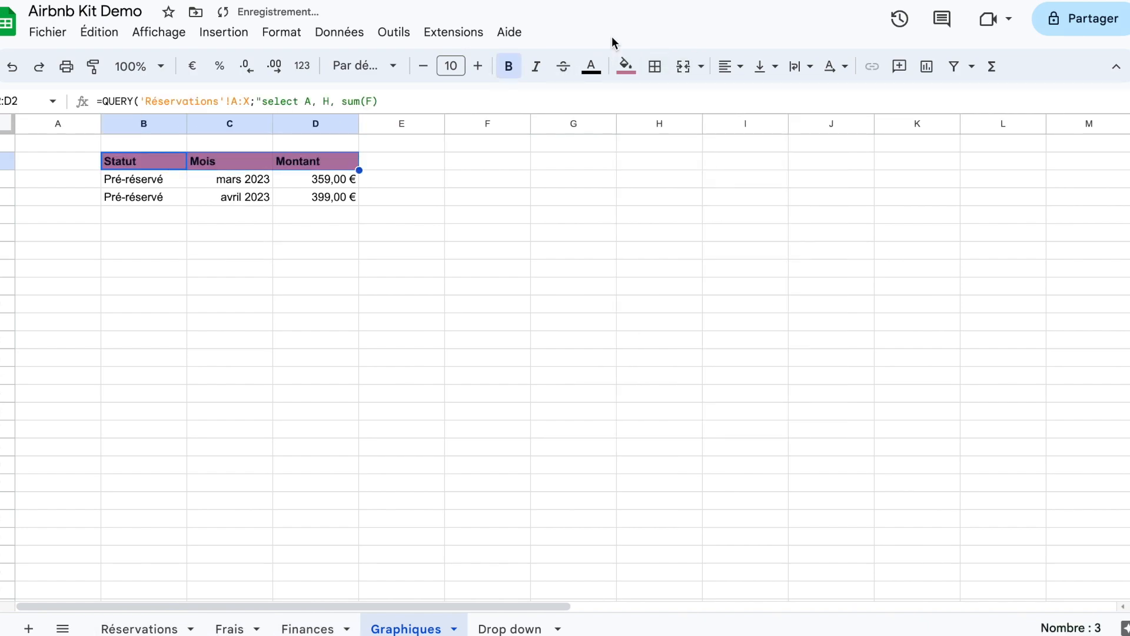
click(591, 66)
click(761, 121)
click(385, 199)
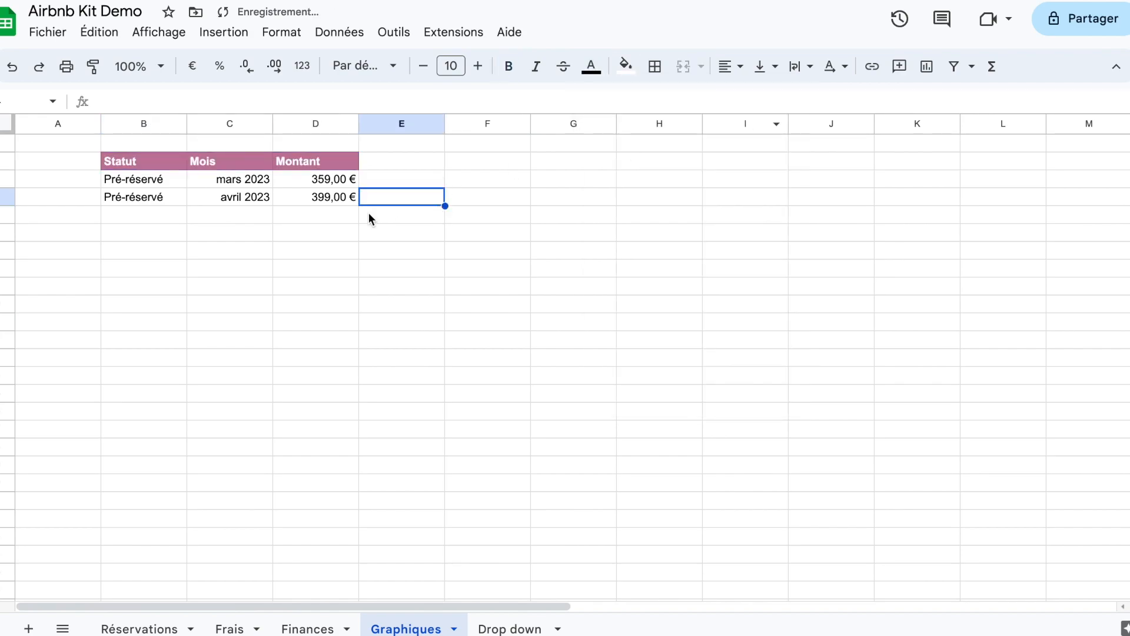
click(152, 162)
drag(154, 183, 318, 204)
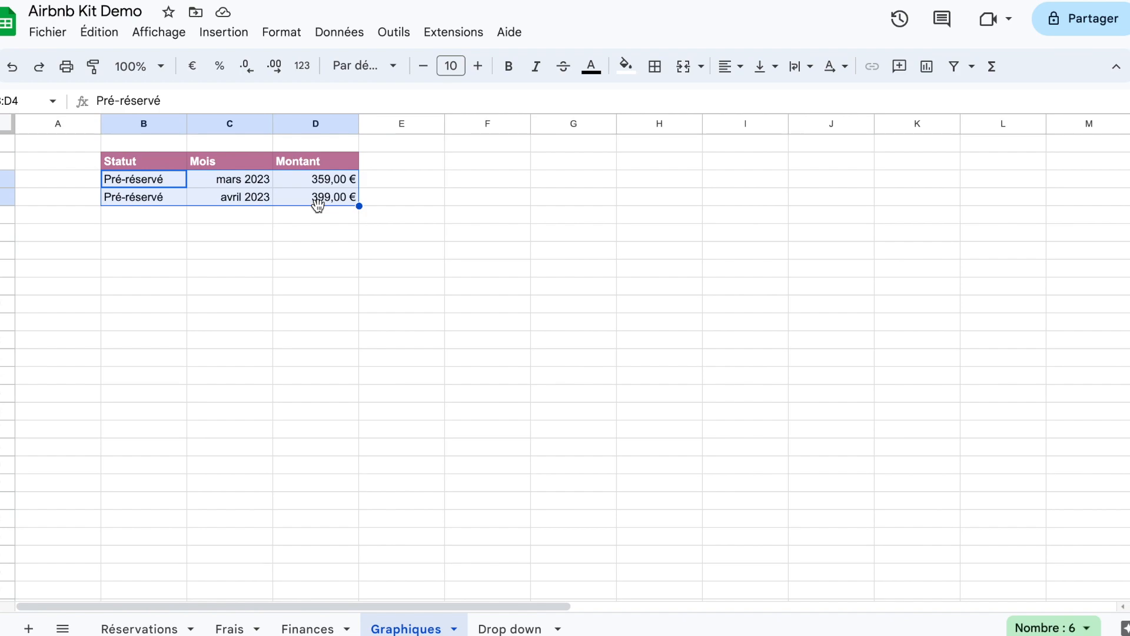
click(321, 234)
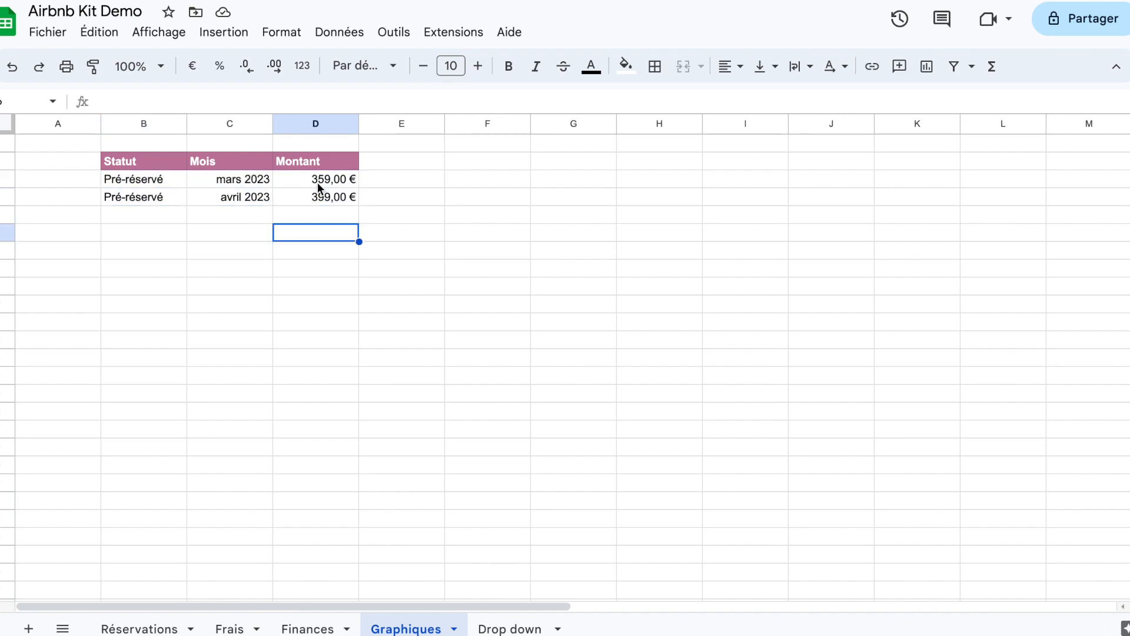
Step: Apply dashed borders to all cells of the range B3:D9
drag(141, 179, 329, 288)
click(655, 66)
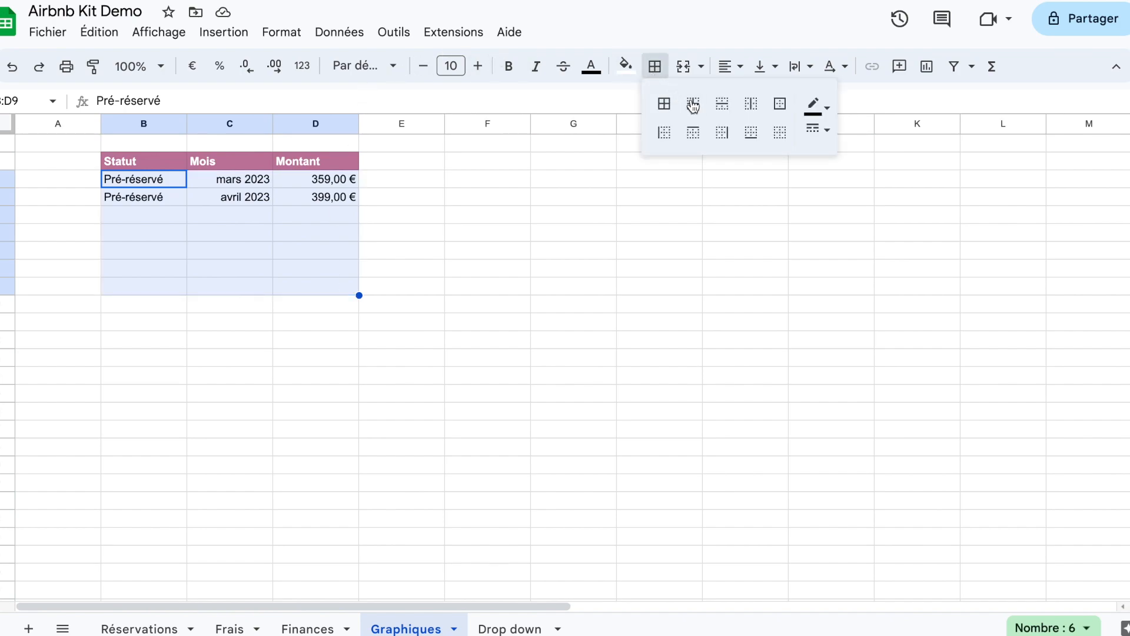
click(692, 105)
click(823, 130)
click(850, 223)
click(663, 104)
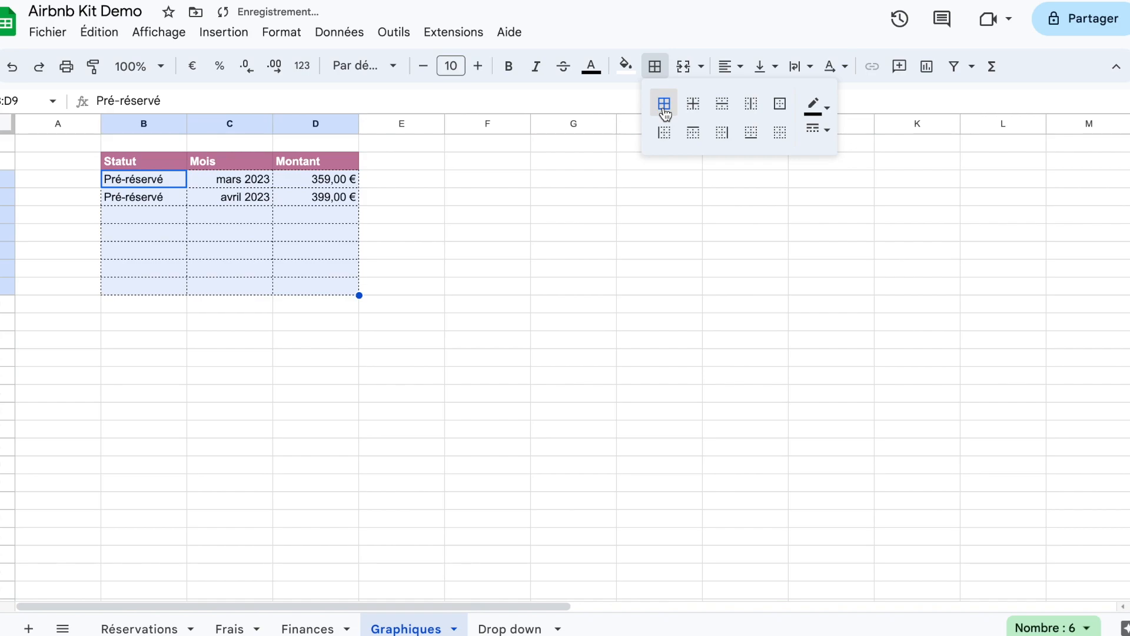
Step: Add a thin solid outer border around B3:D9, keeping the dashed lines inside the range
click(824, 130)
click(845, 163)
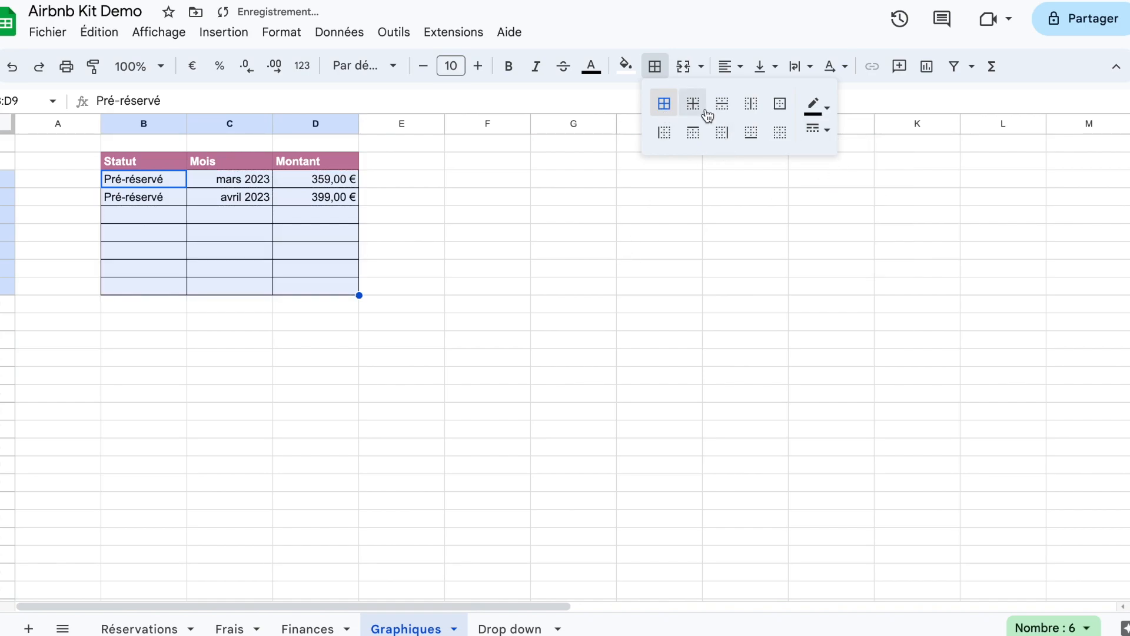
key(ctrl+z)
click(655, 66)
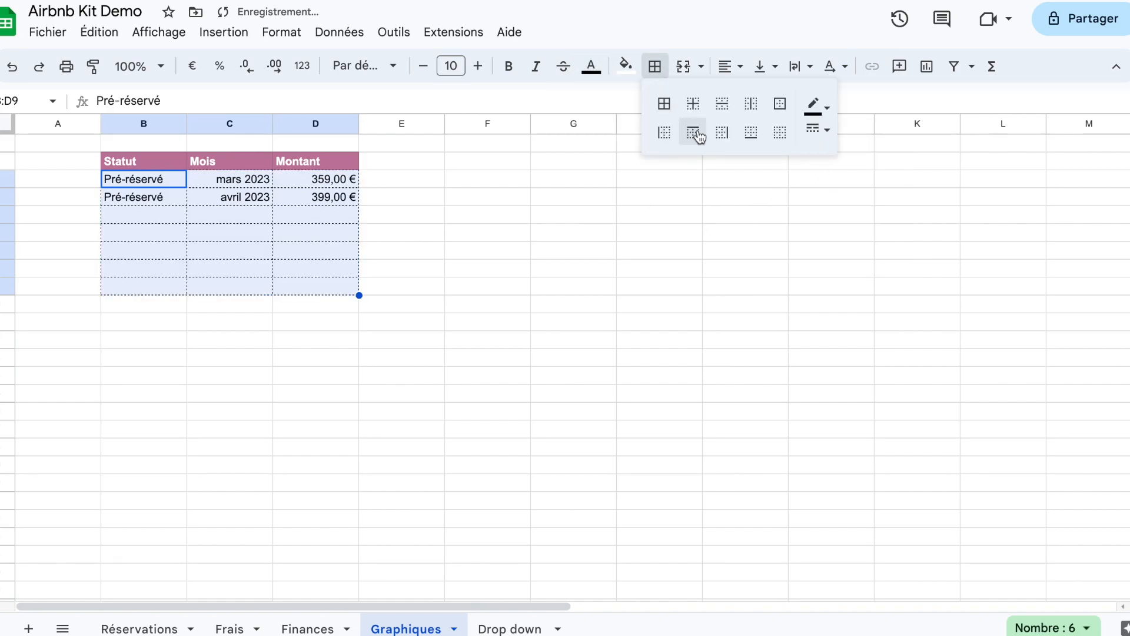
click(780, 105)
click(699, 292)
Step: Enter the formula =QUERY(Finances!A:L) in cell F2 of the Graphiques sheet
click(474, 169)
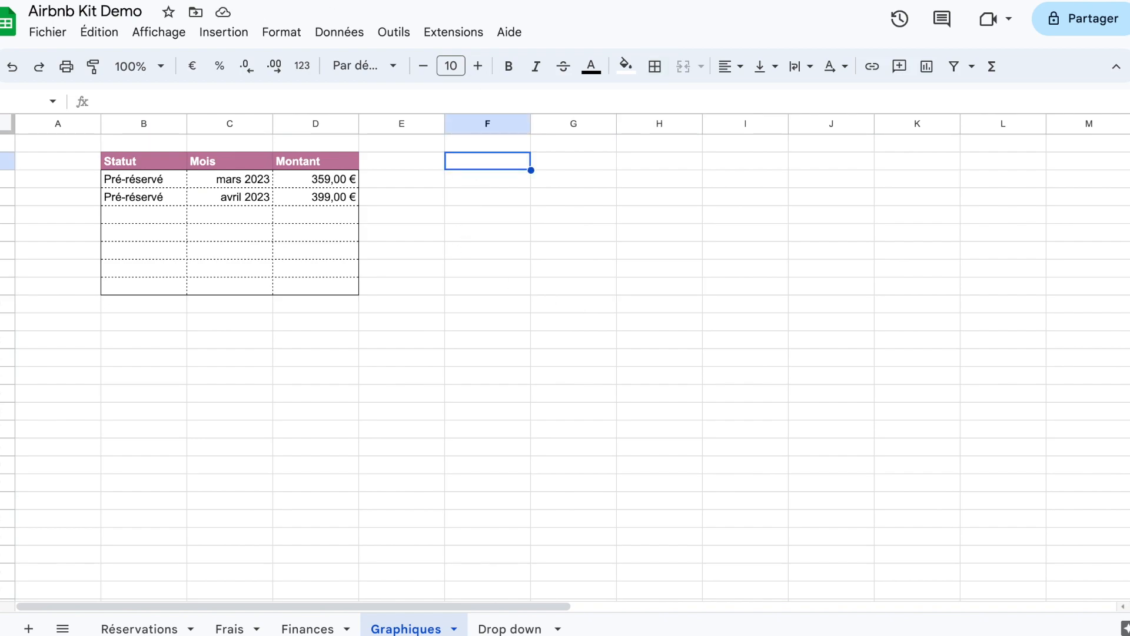
text(=q)
key(Tab)
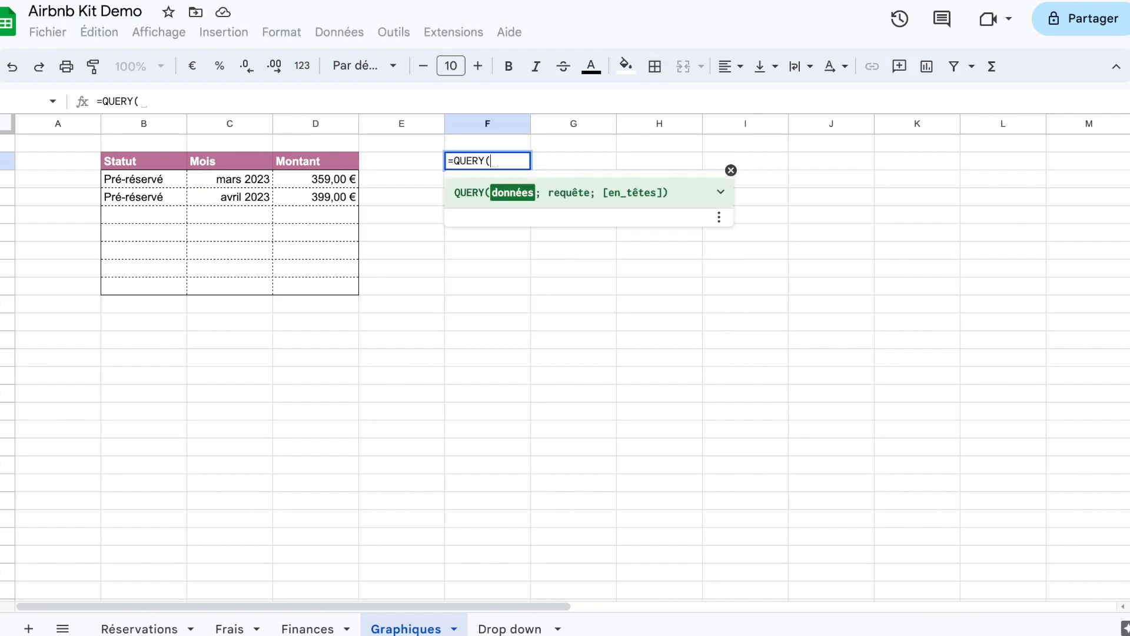
click(311, 629)
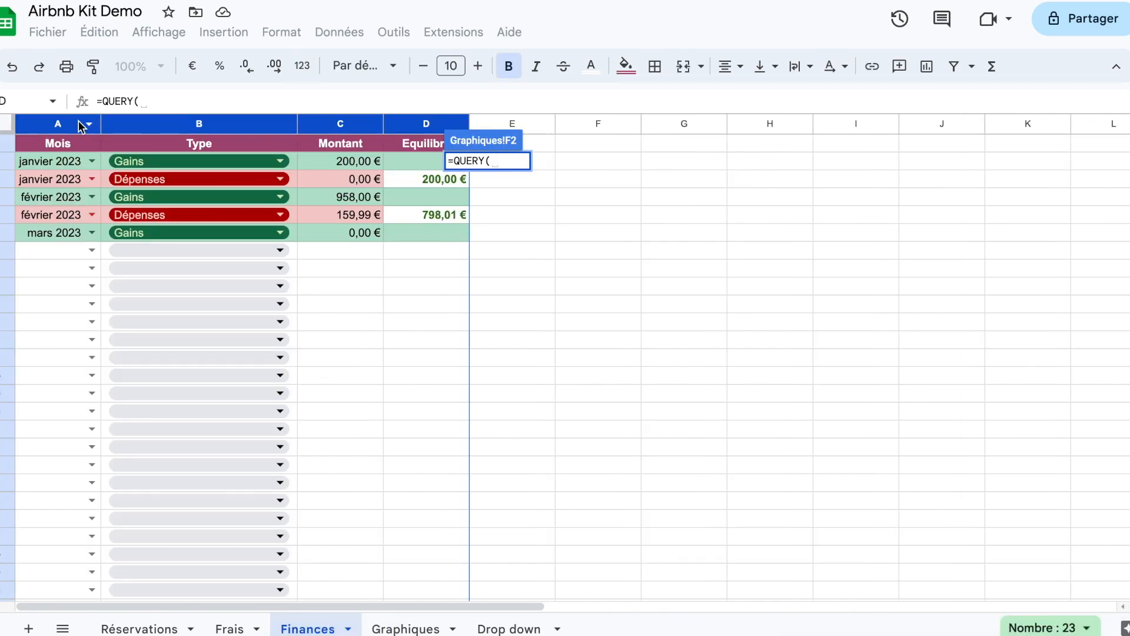
click(76, 121)
key(BackSpace)
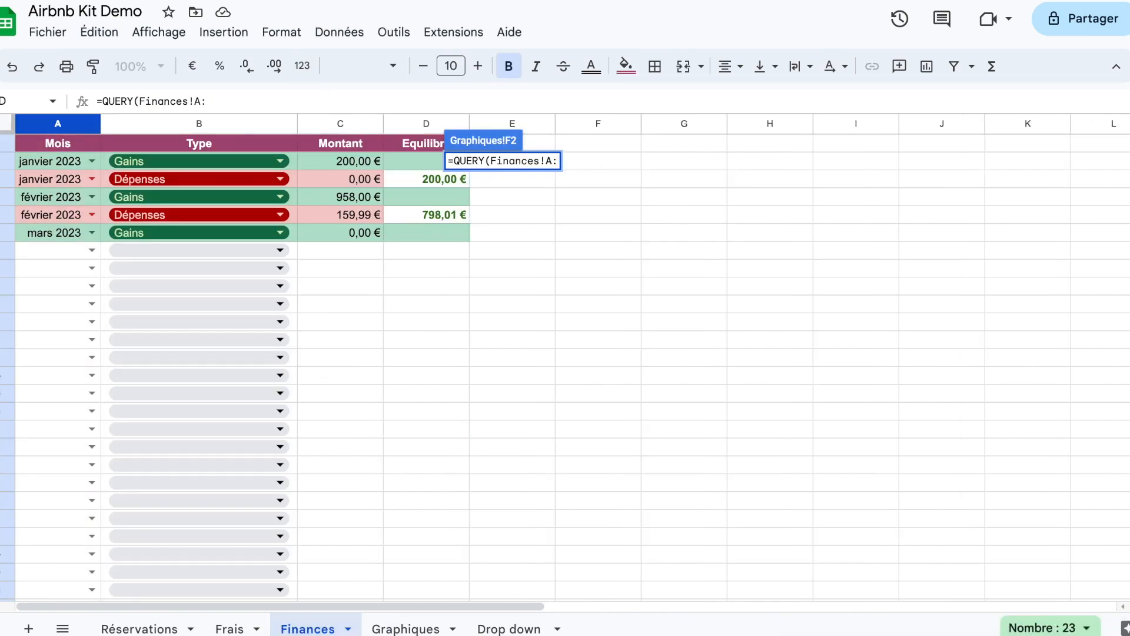
text(L)
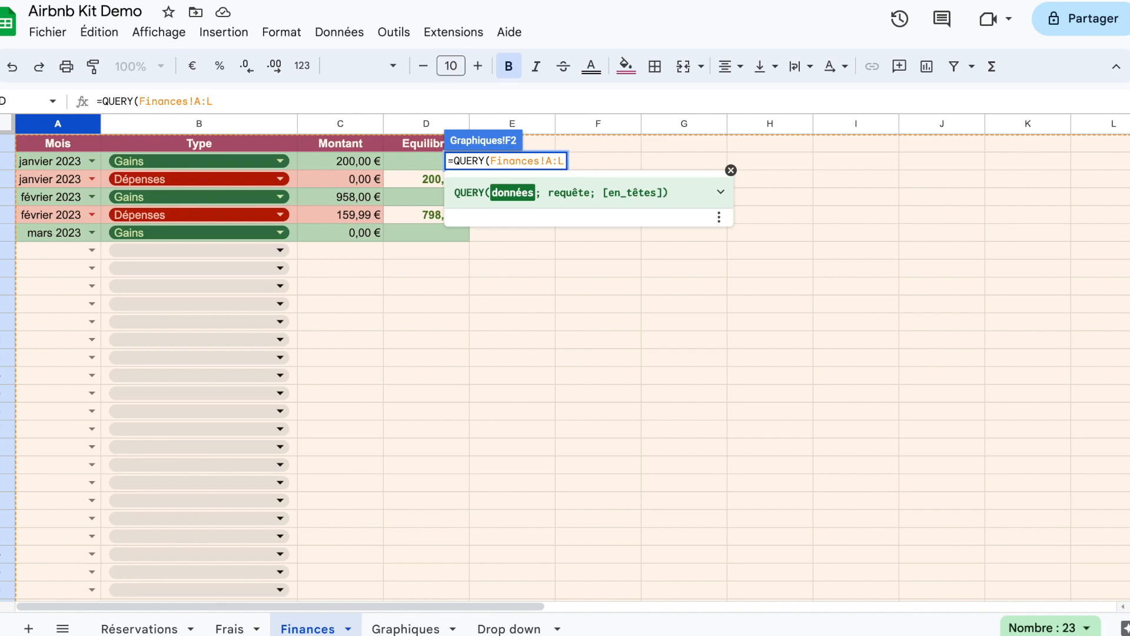
key(Return)
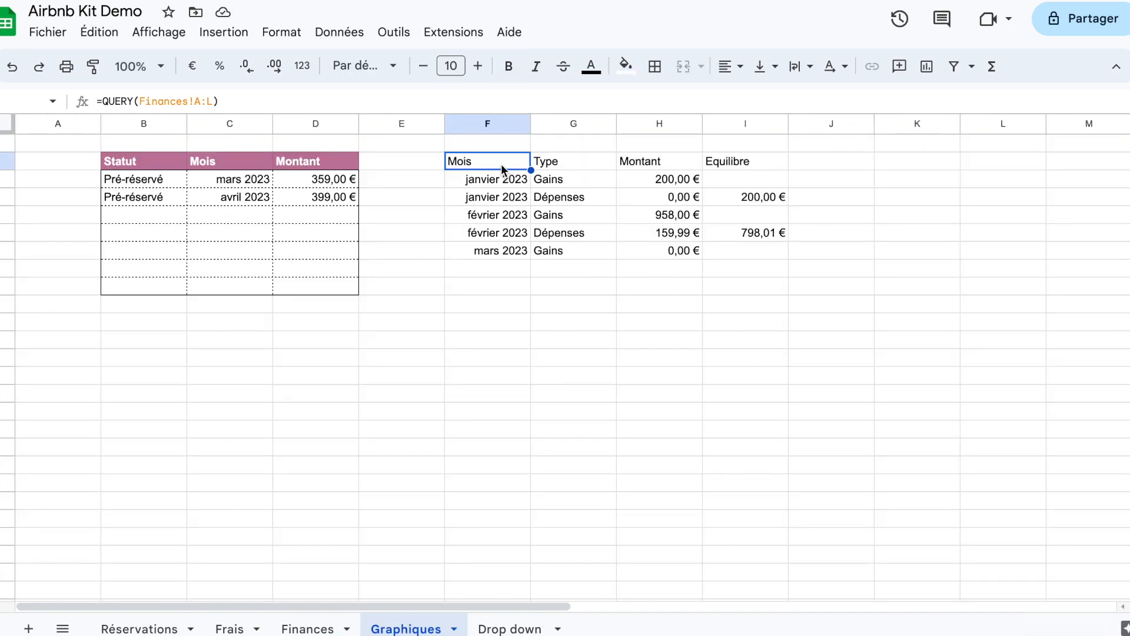
Step: Extend the QUERY formula in F2 with a query string starting with select A, checking the columns of the Finances sheet
click(212, 101)
text(;"selec)
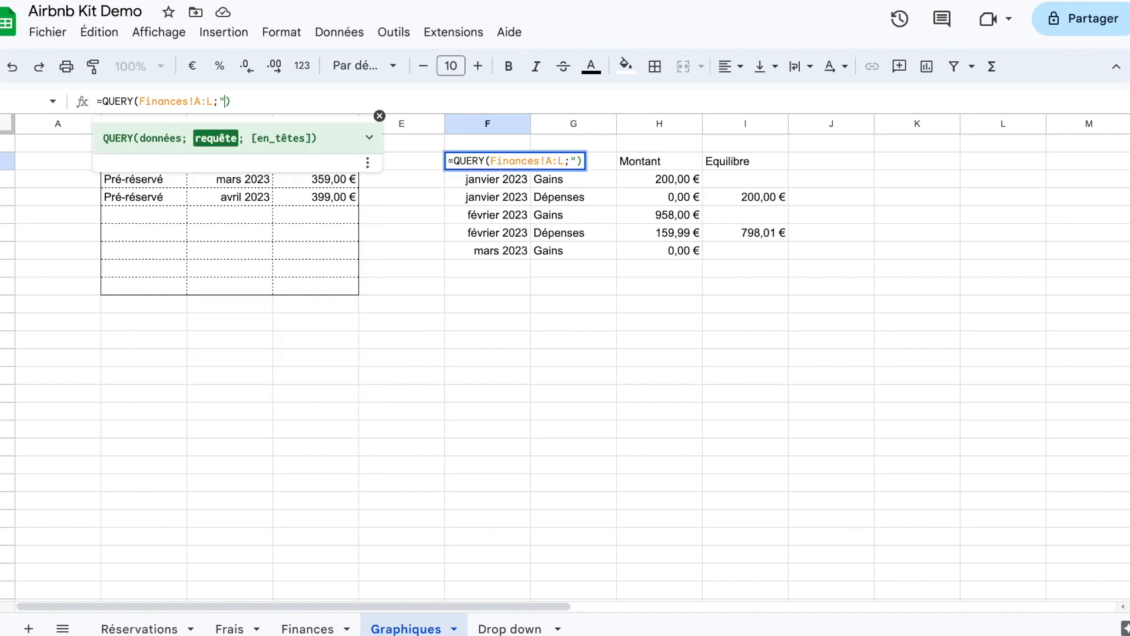
text(t)
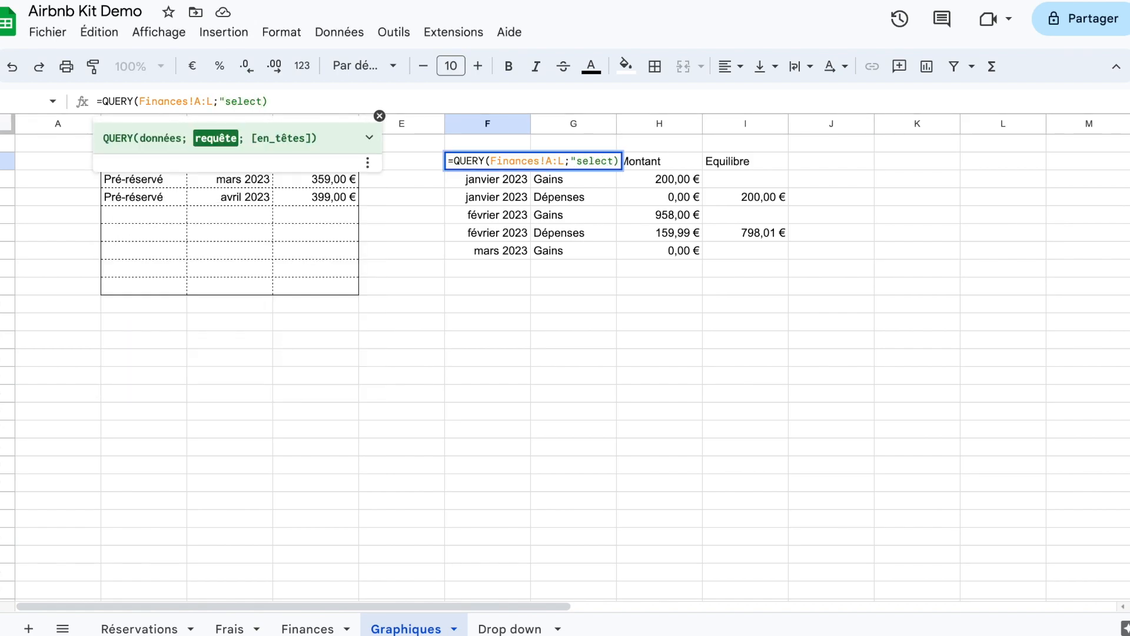
text( A;)
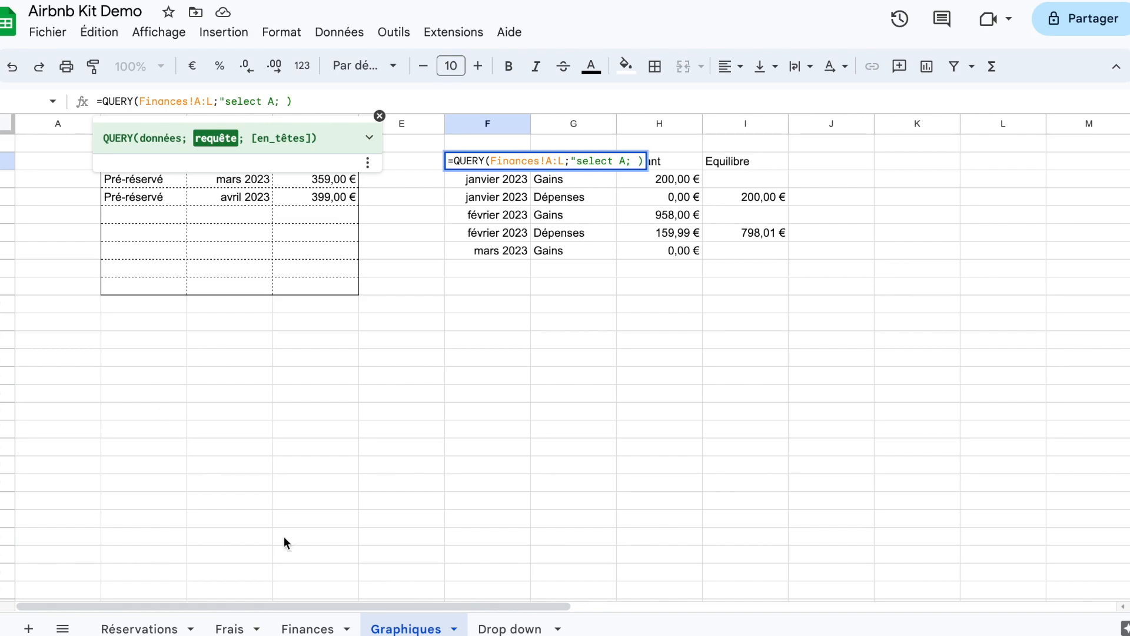
click(307, 627)
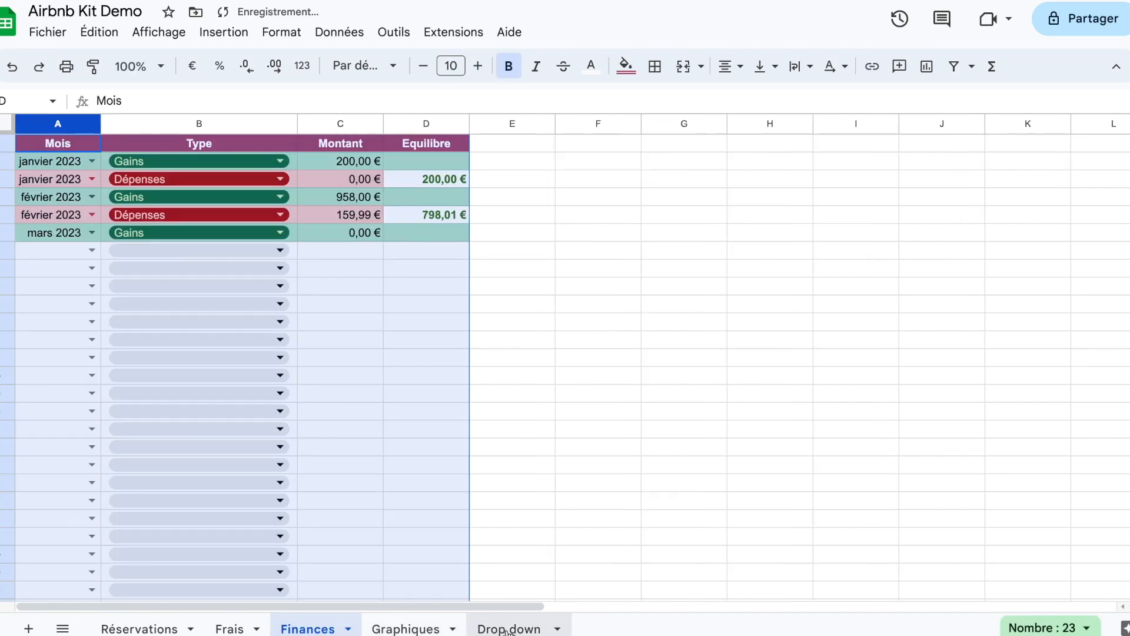
key(Return)
Step: Complete the query string in F2 as "select A, sum(D) group by A"
double_click(506, 160)
click(633, 162)
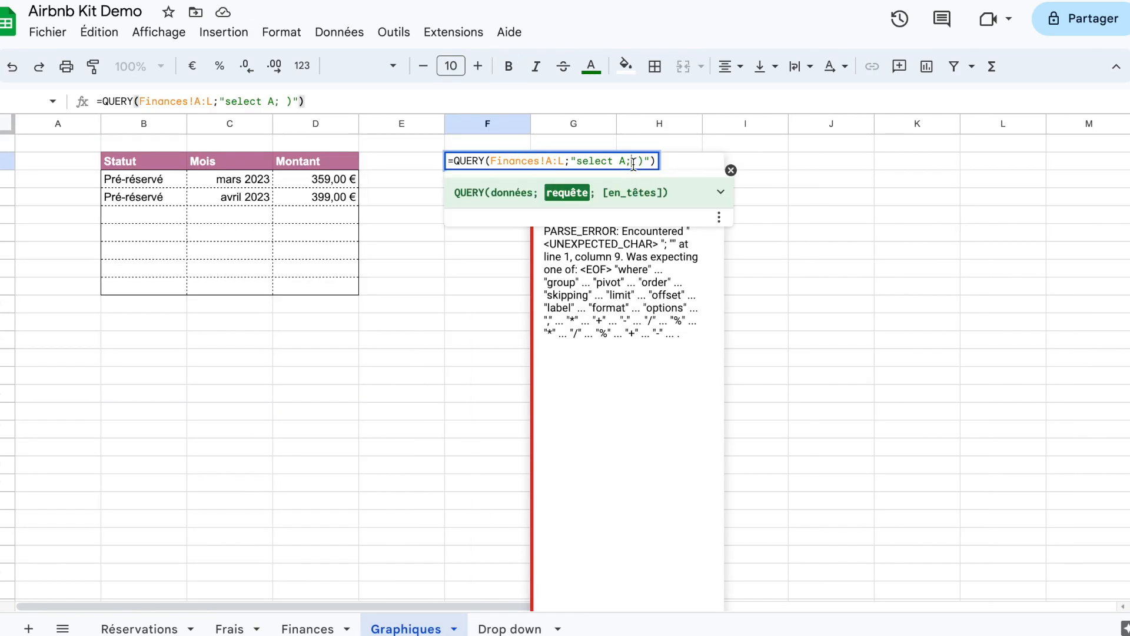
key(BackSpace)
text(, sum(D)
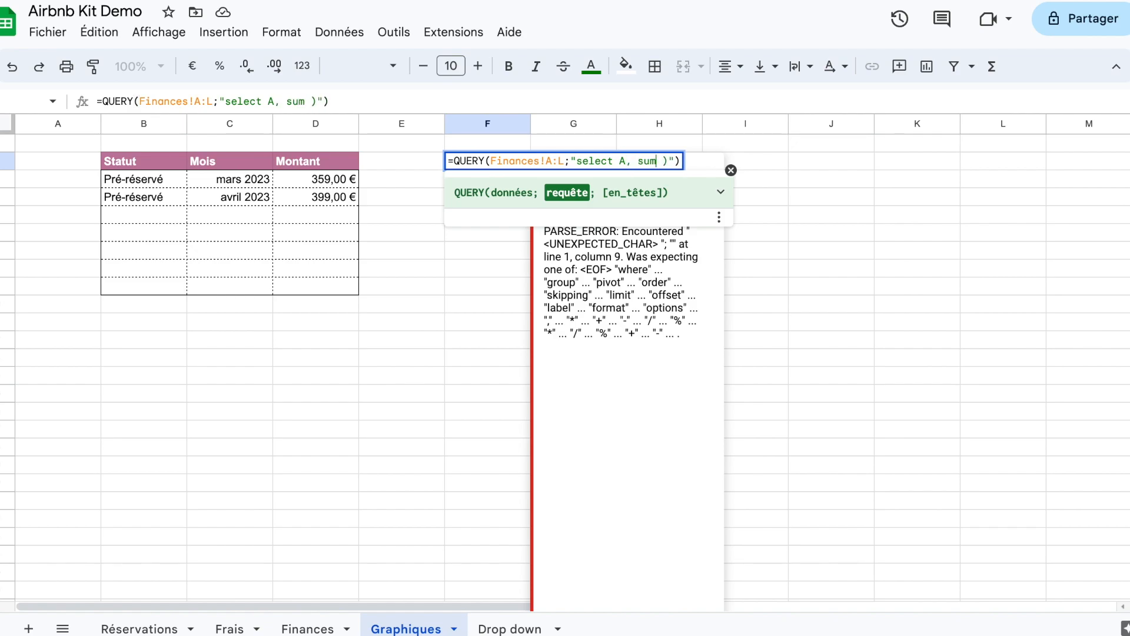
text())
text( group by )
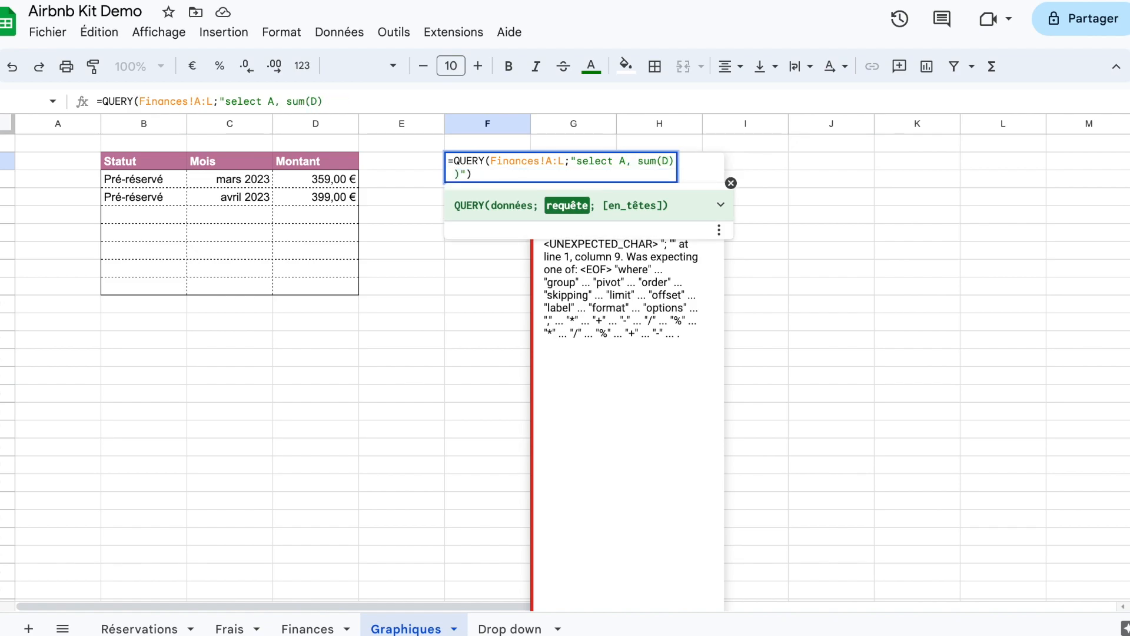
text(A)
key(BackSpace)
key(Return)
Step: Format the sums in G3:G6 as euro currency
drag(599, 182, 592, 234)
click(192, 66)
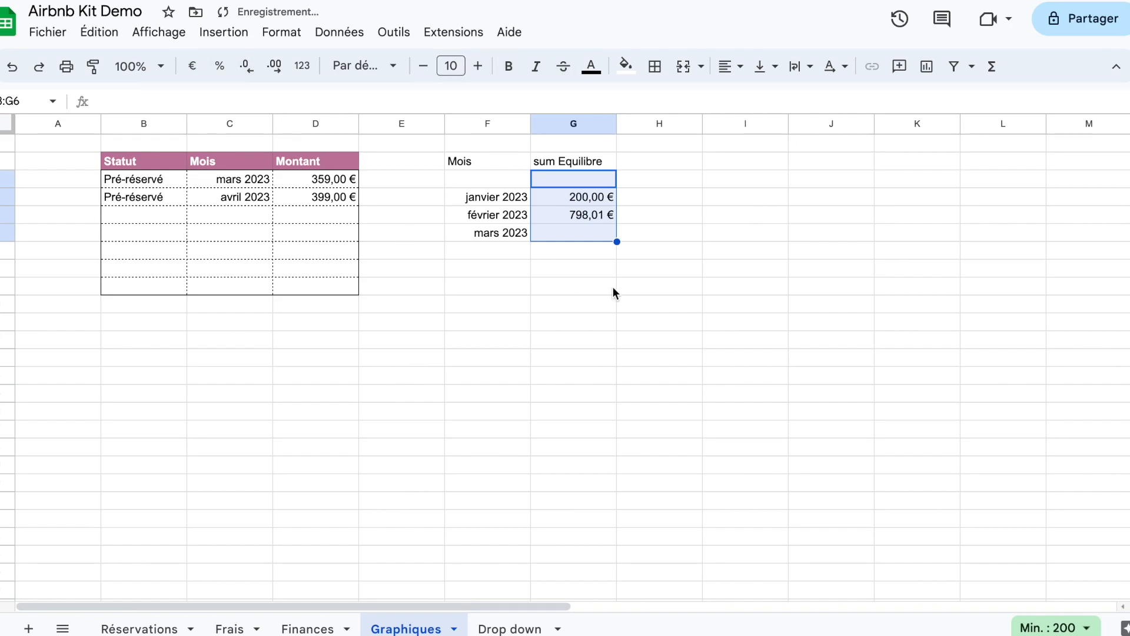
click(612, 286)
Step: Insert the line Where D is not null before group by A in the F2 query
double_click(491, 161)
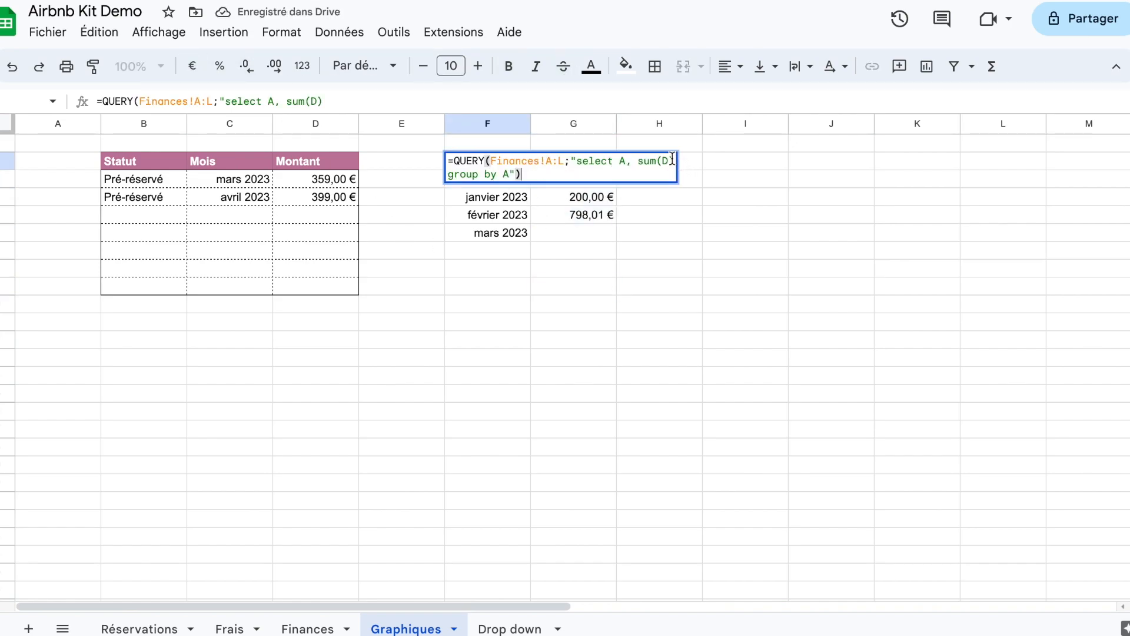
click(672, 159)
key(ctrl+Return)
text(Where D)
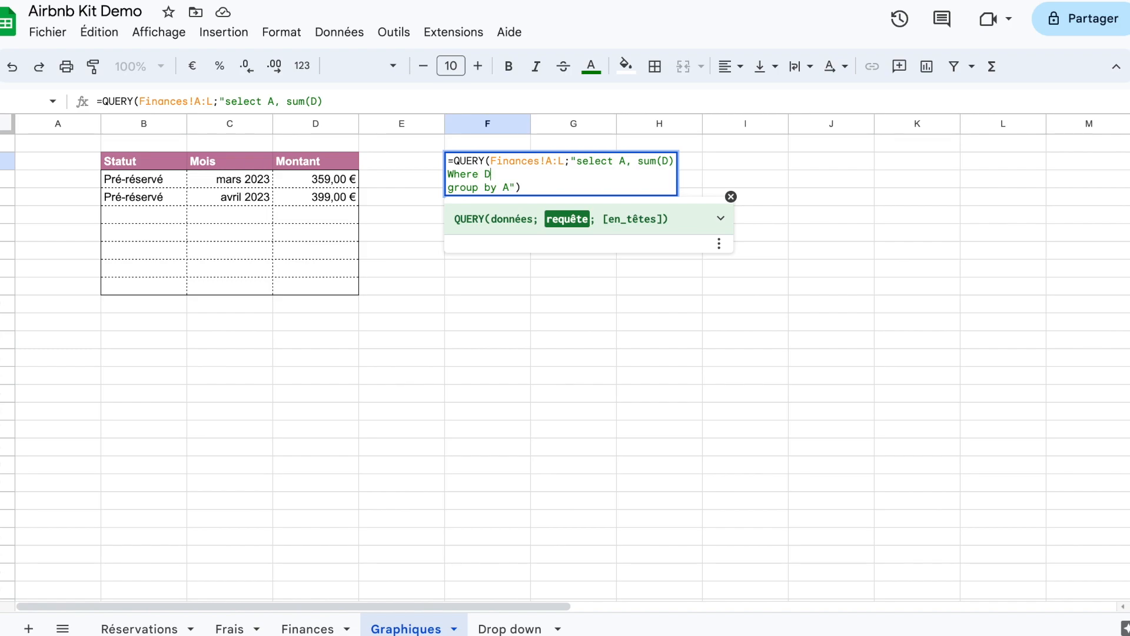
text( is not null)
key(Return)
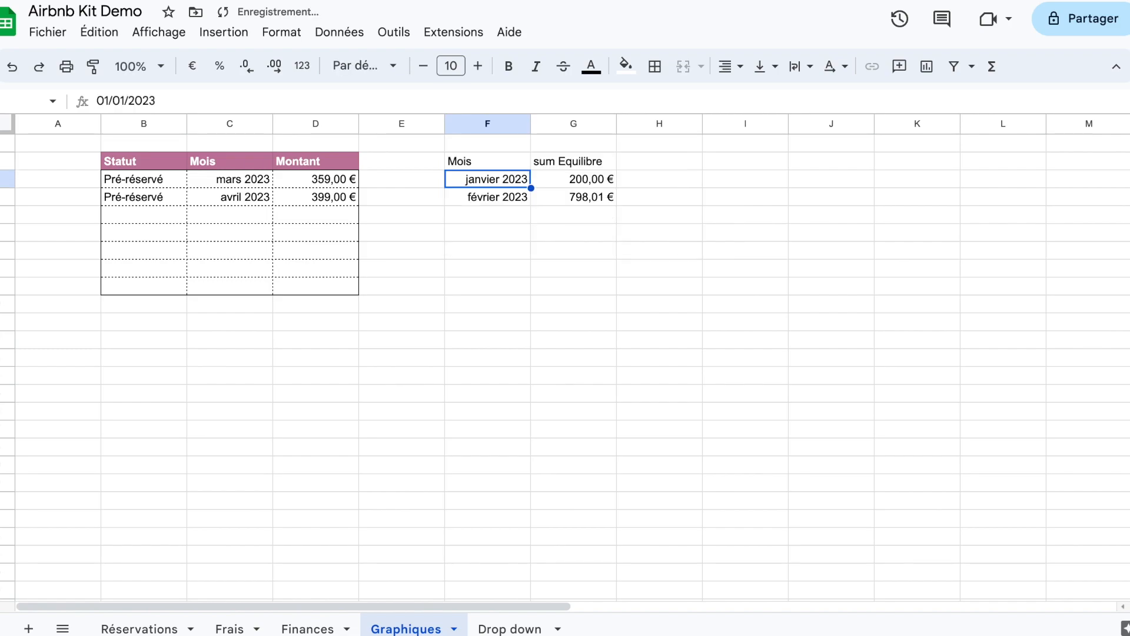
key(Up)
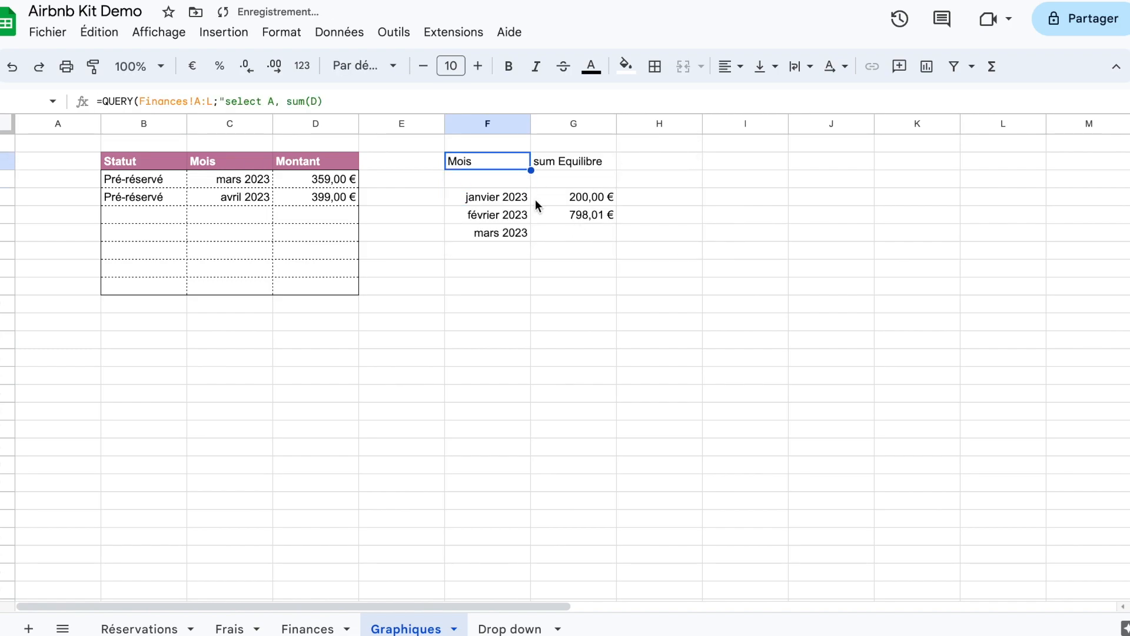
click(39, 69)
Step: Add the line Label sum(D) 'Equilibre' at the end of the F2 query
double_click(509, 163)
click(512, 186)
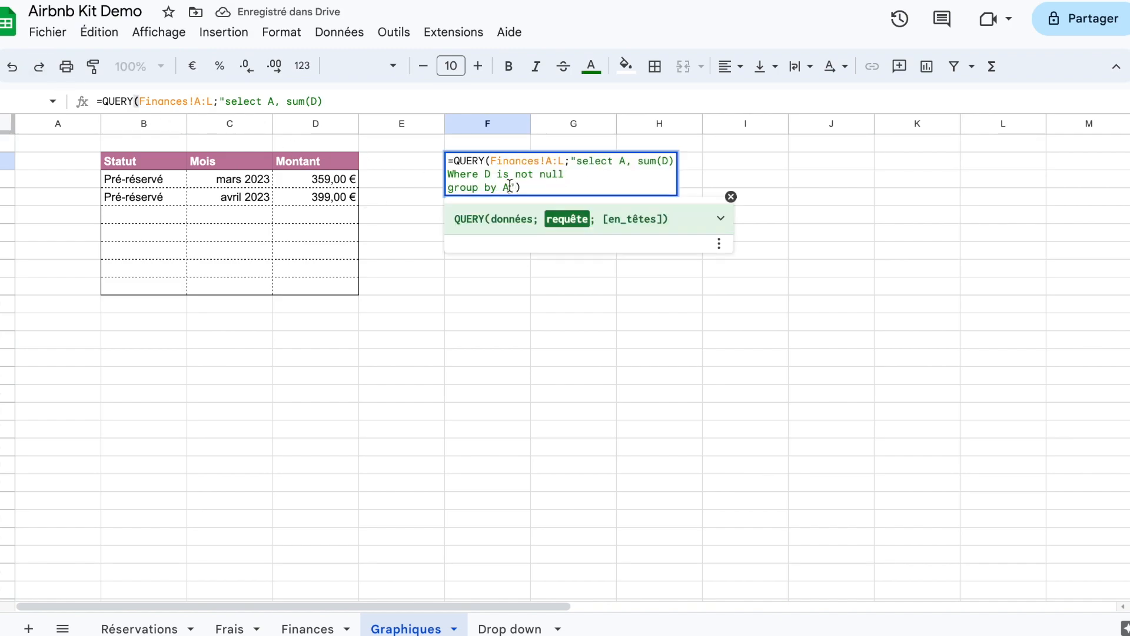
key(alt+Return)
text(Label sum(D) '')
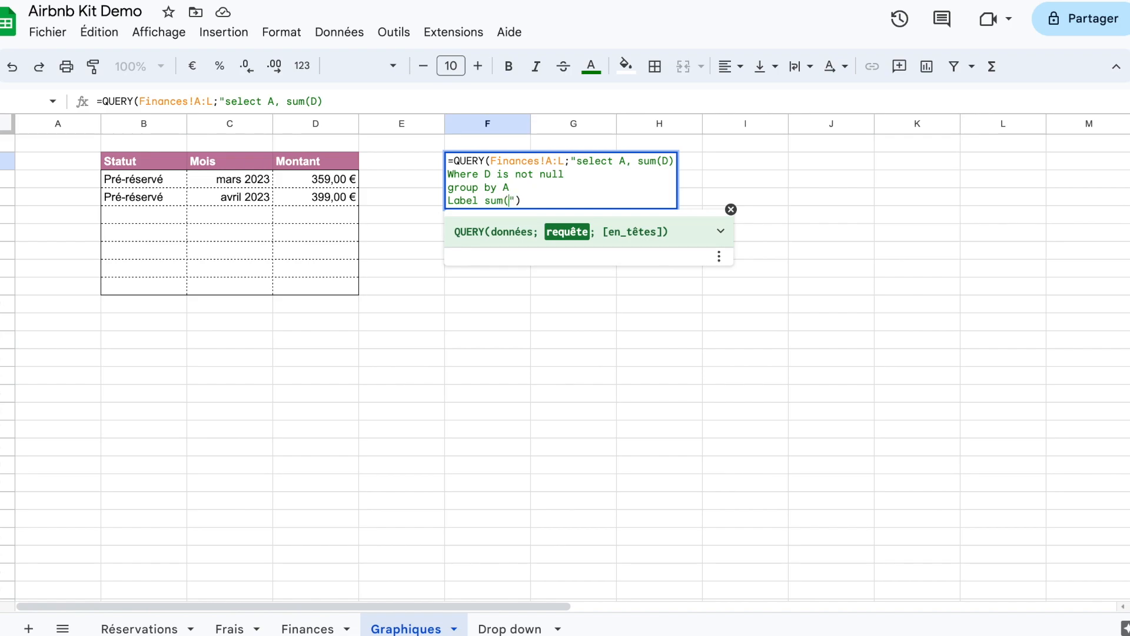
text(Equilibre)
key(Return)
click(536, 230)
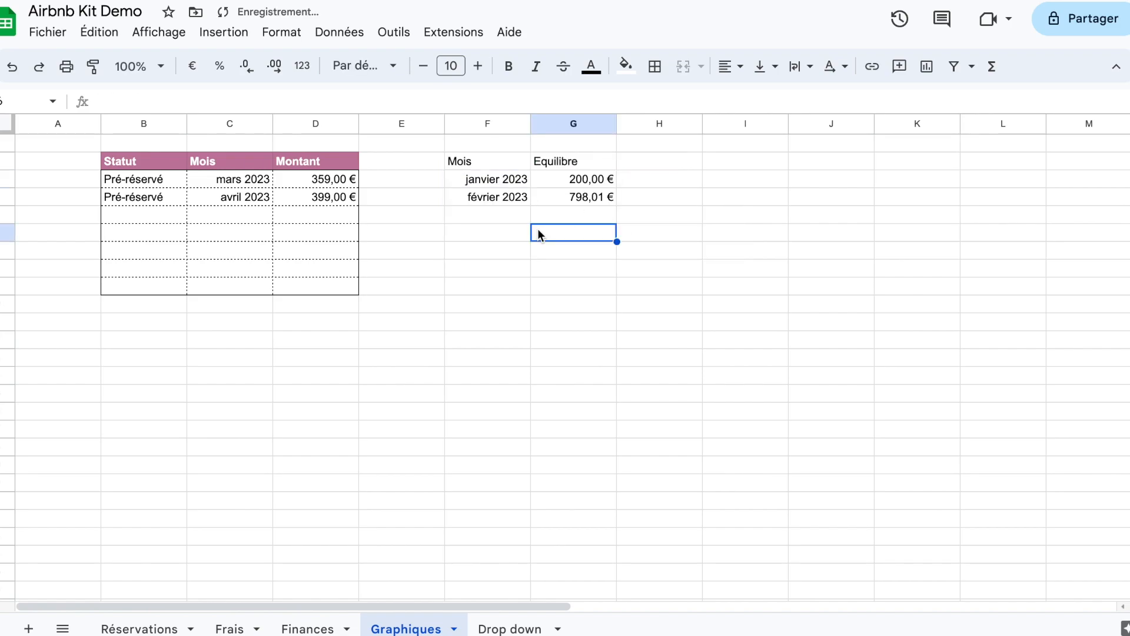
Step: Try to copy the formatting of B2:C9 onto the table starting at F2, and undo it
drag(153, 165, 226, 287)
click(92, 66)
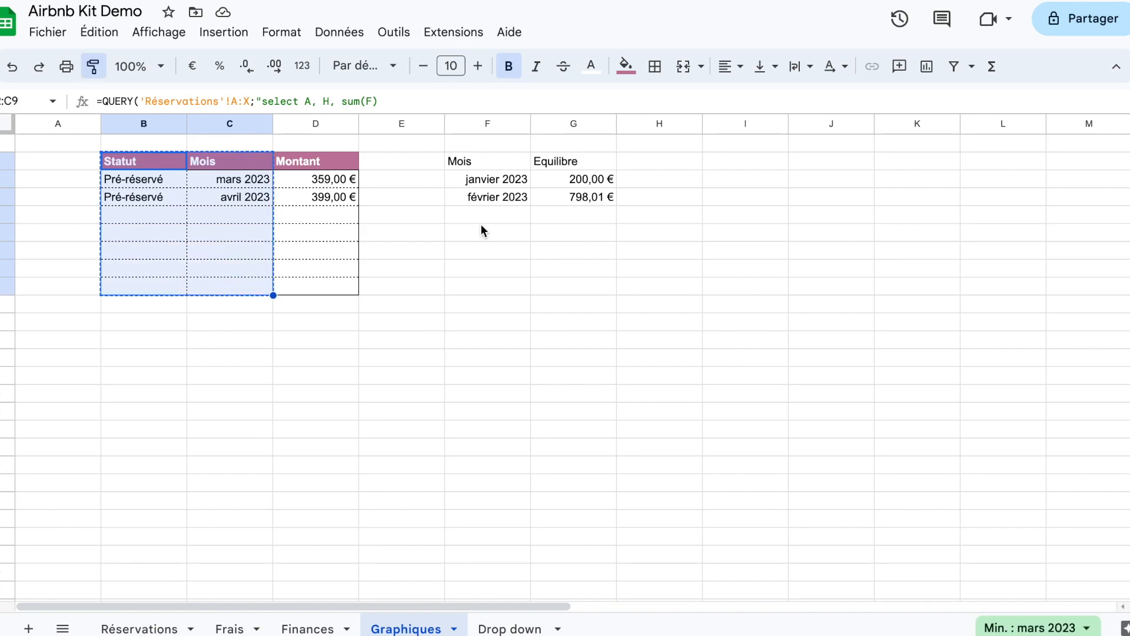
click(495, 168)
click(764, 203)
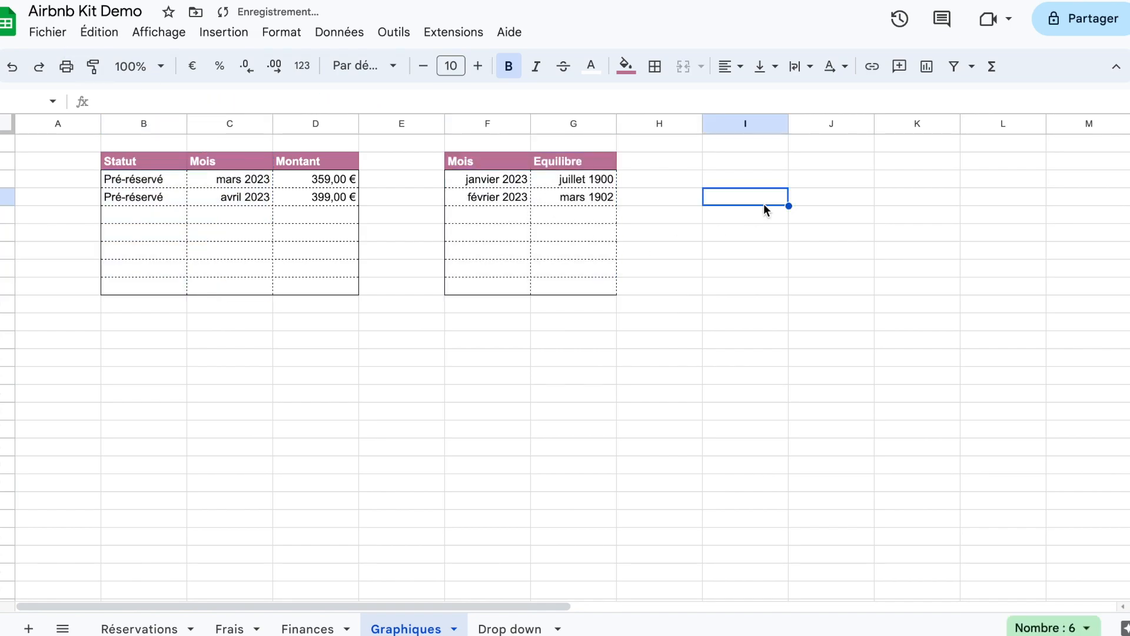
click(600, 181)
key(ctrl+z)
Step: Copy the header formatting of B2:C2 onto F2:G2
drag(144, 161, 227, 163)
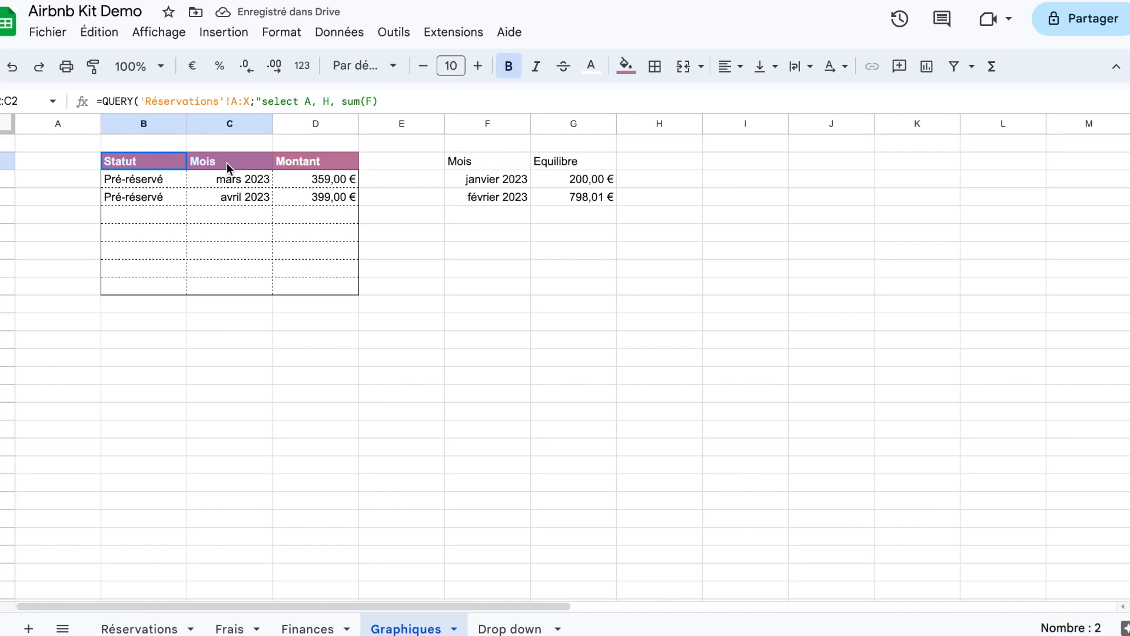
click(93, 66)
click(465, 163)
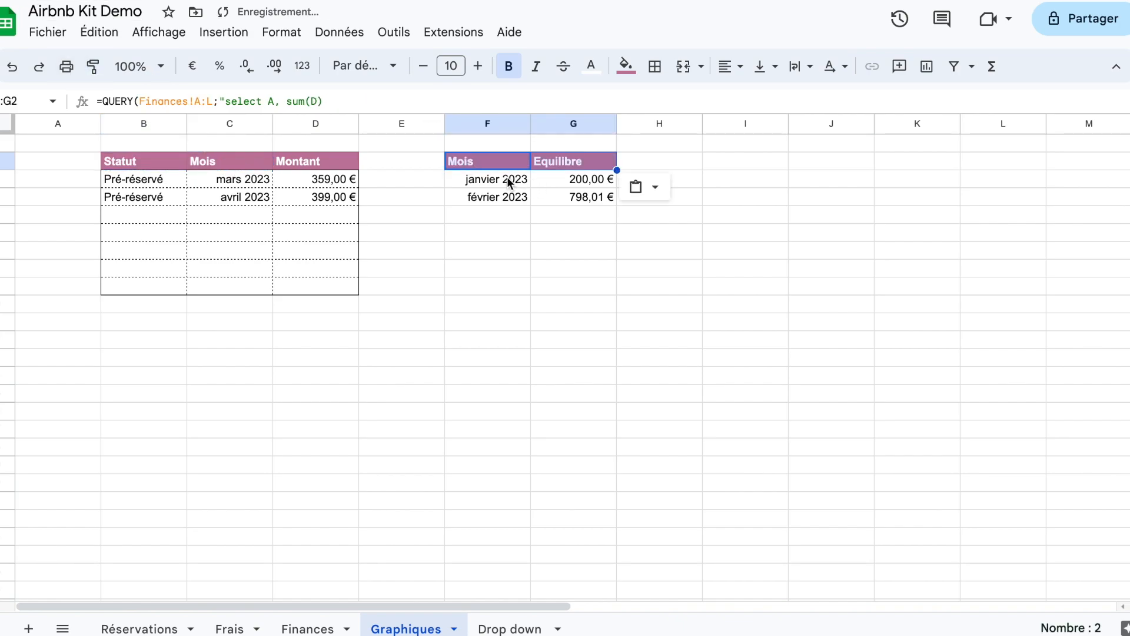
Step: Copy the borders and number formats of C3:D9 onto the Equilibre table's body F3:G9
drag(494, 179, 599, 265)
drag(253, 179, 304, 292)
click(92, 66)
drag(464, 176, 611, 271)
click(697, 204)
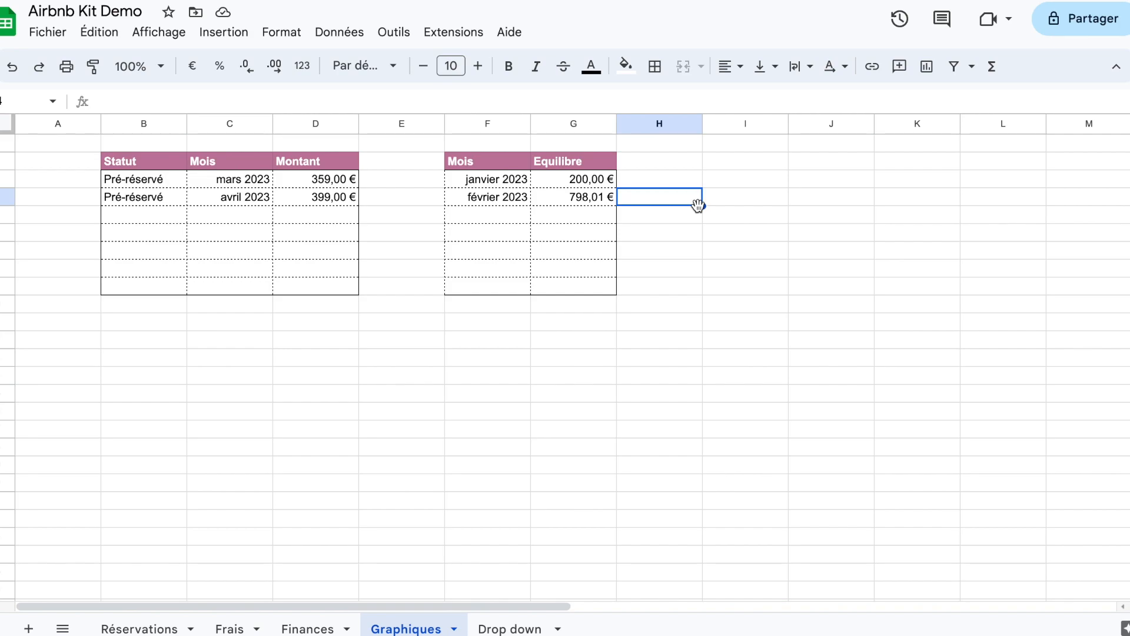
click(697, 286)
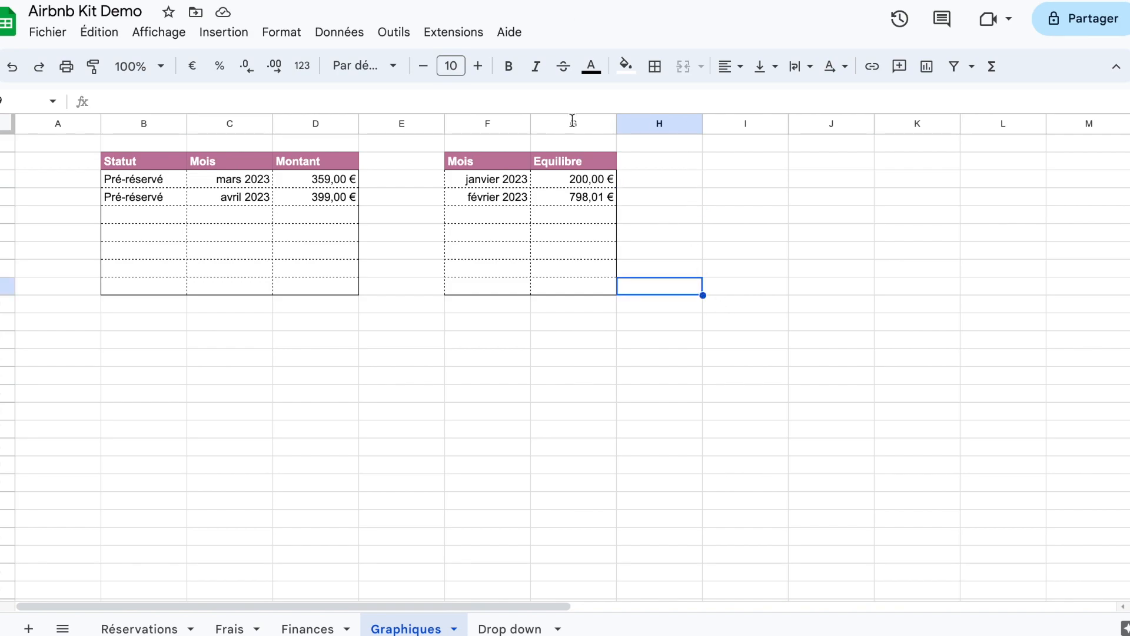
Step: Enter the table titles Pré-réservé in B1 and Equilibre in F1
click(162, 143)
text(Pré-réservé)
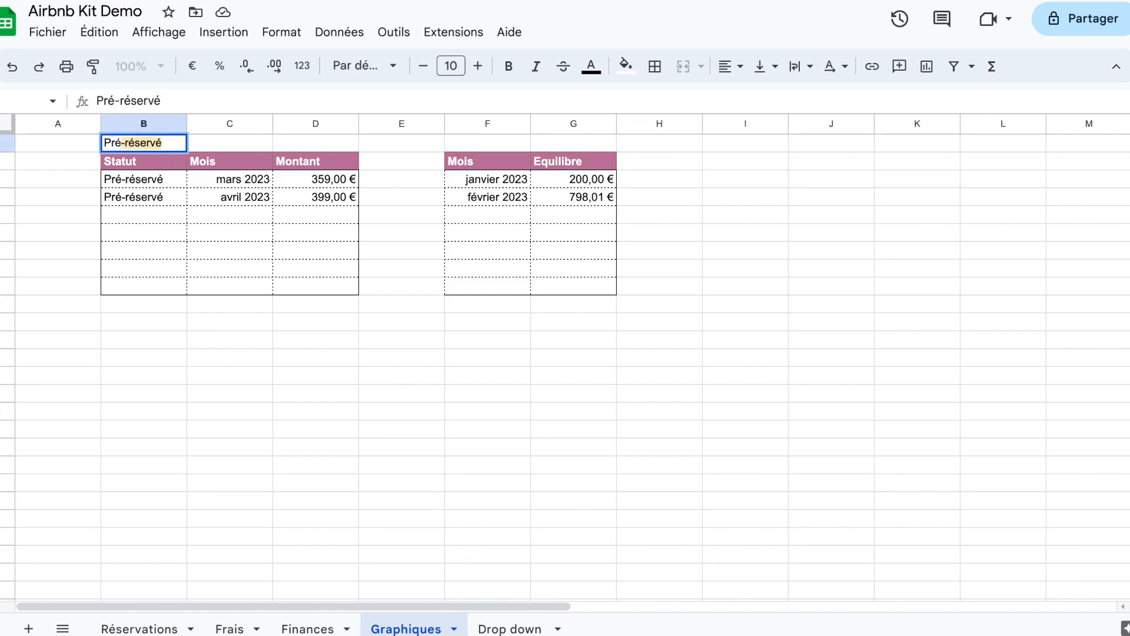
key(Tab)
key(Tab)
key(Tab)
key(Tab)
text(Equilibre)
key(Return)
Step: Make the titles in row 1 bold
click(7, 143)
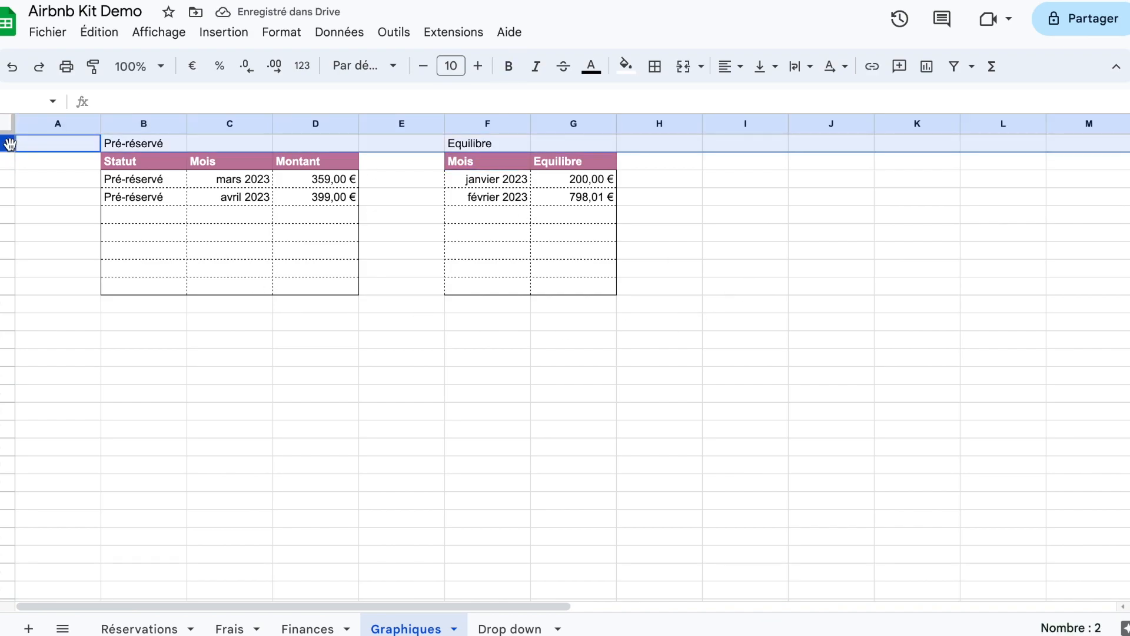
click(508, 66)
click(555, 340)
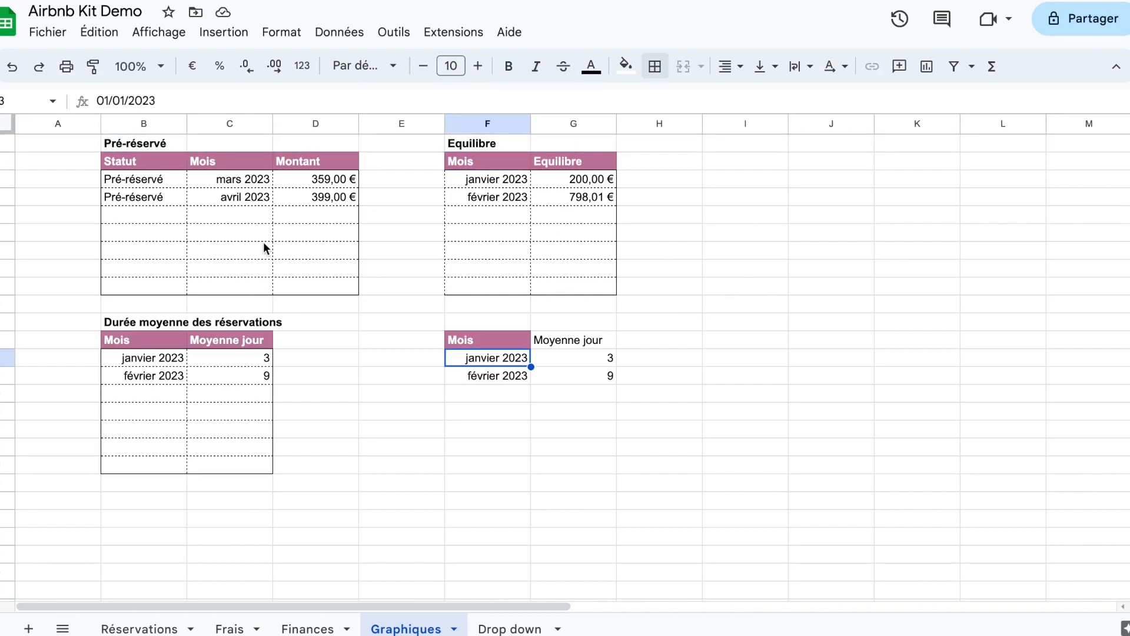
click(143, 161)
key(ctrl+c)
click(481, 347)
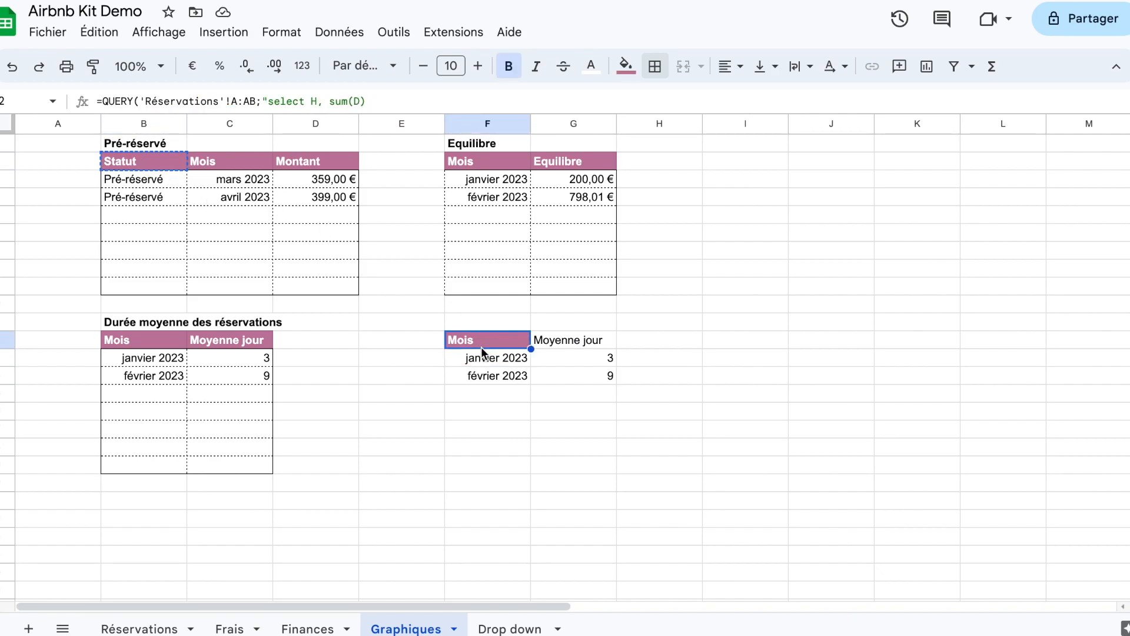
key(ctrl+v)
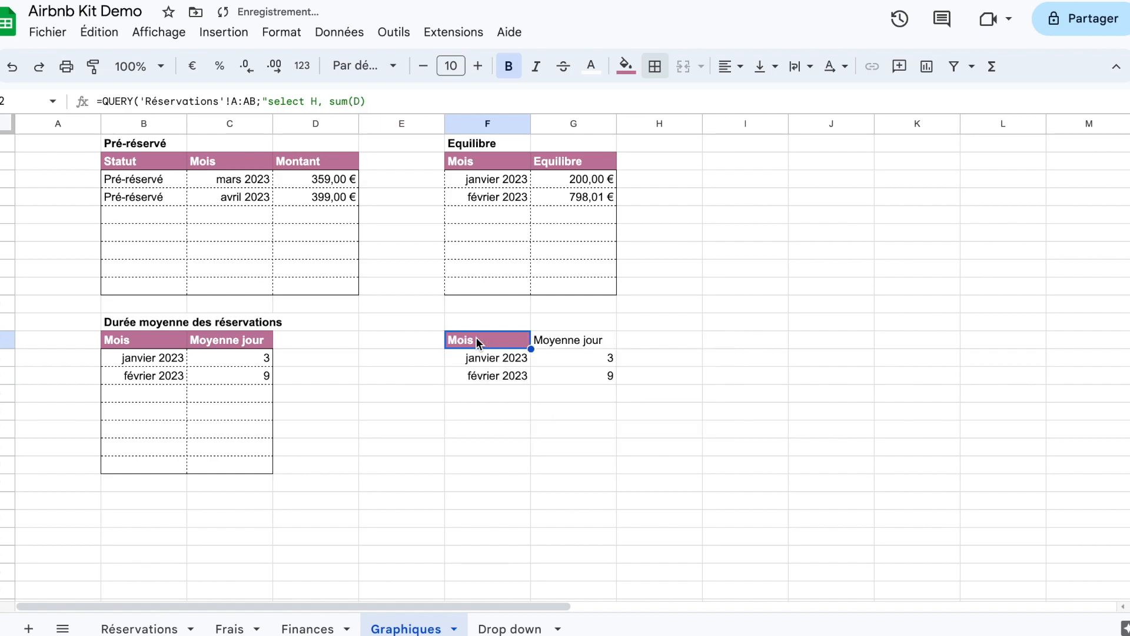
Step: In the F12 query, change the Réservations range to A:X and the selected sum to sum(F)
double_click(492, 337)
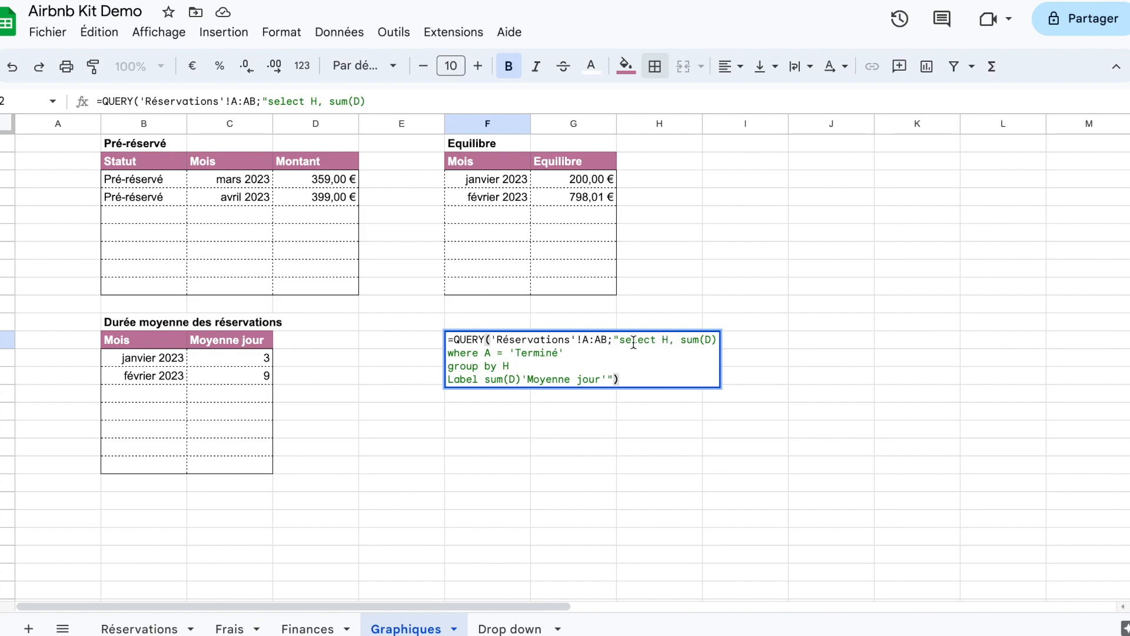
double_click(605, 339)
text(x)
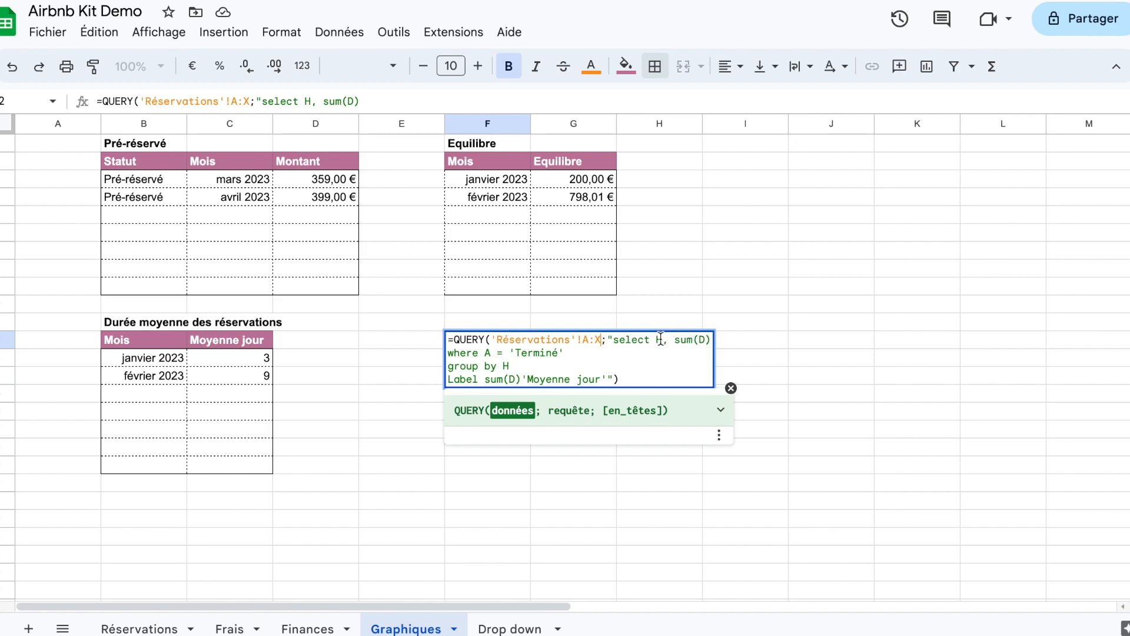
double_click(702, 340)
text(F)
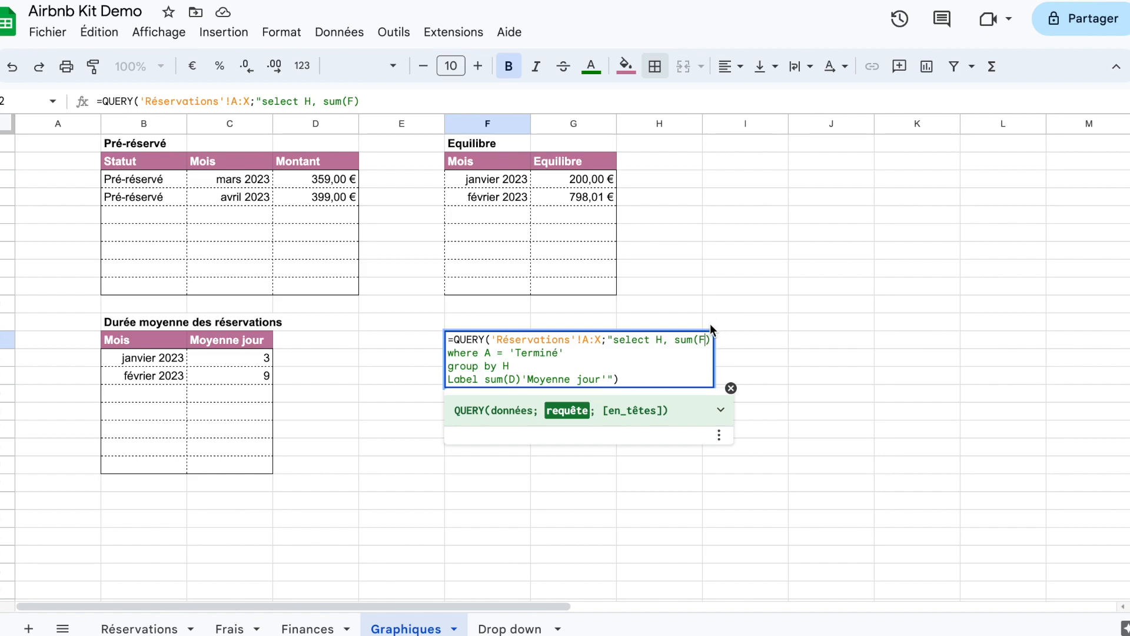
click(670, 305)
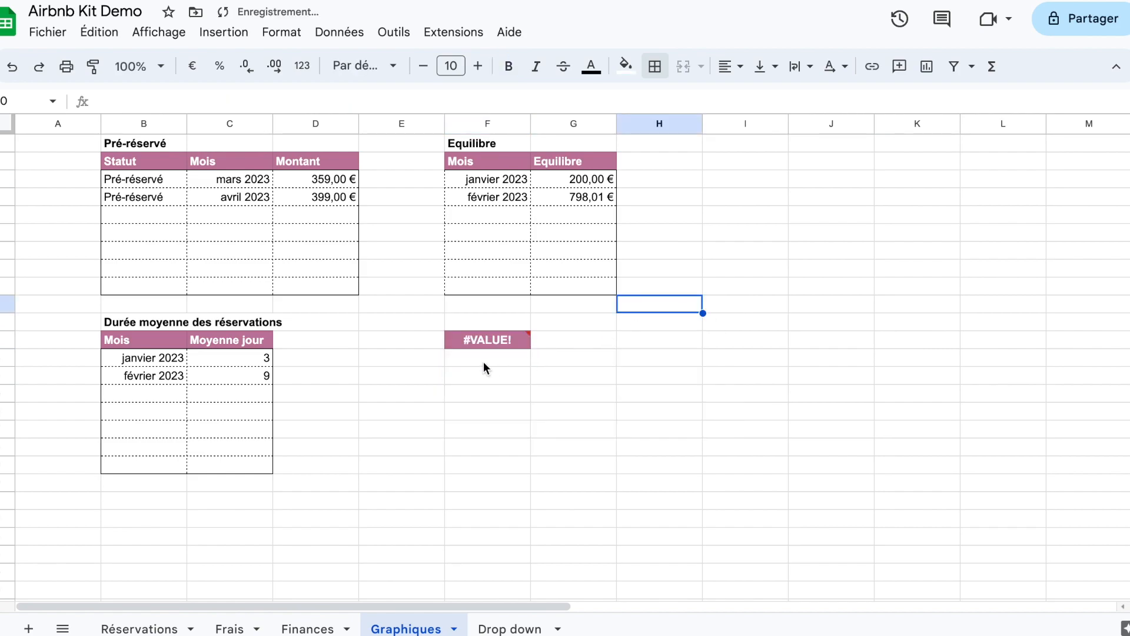
Step: In the F12 query, replace the "select H, sum" part before (F) with avg
click(471, 347)
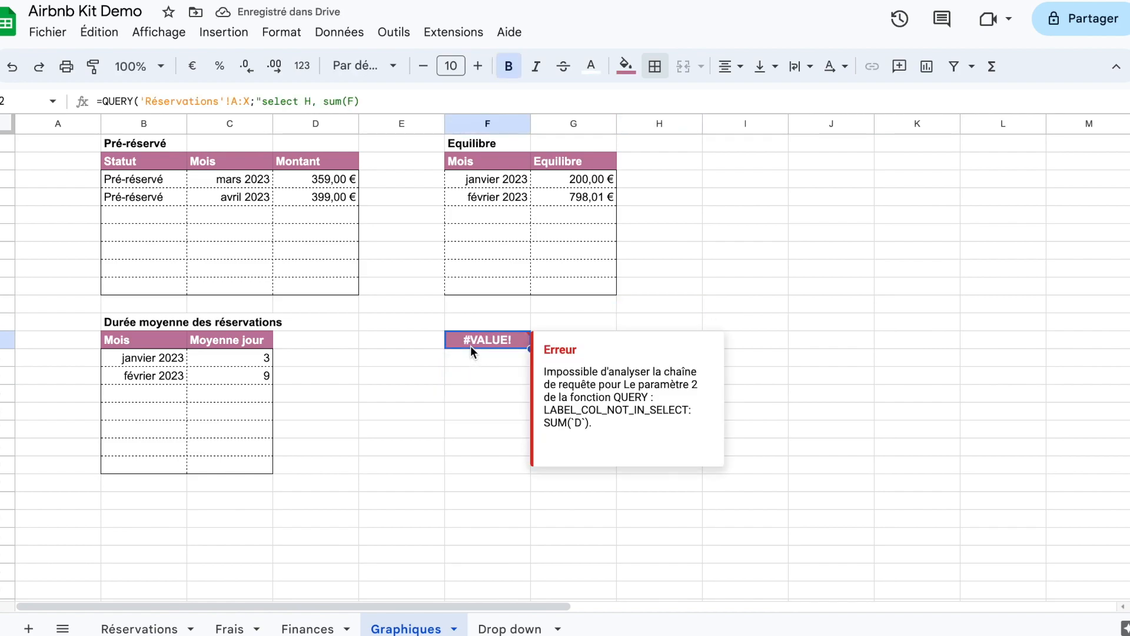
click(359, 103)
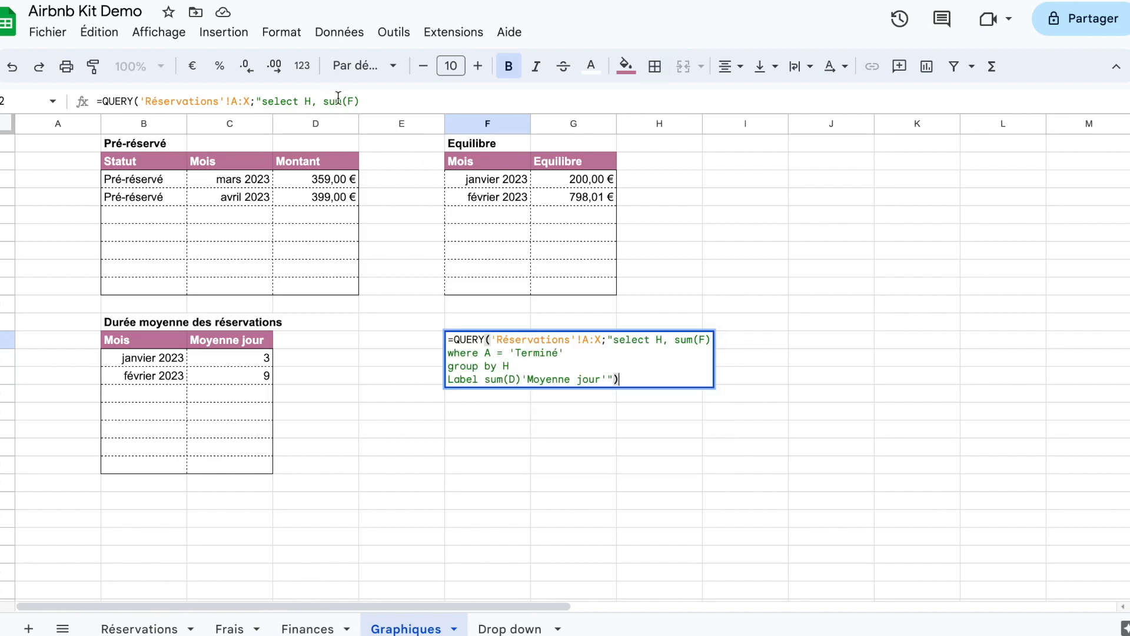
drag(341, 101, 261, 101)
text(ag)
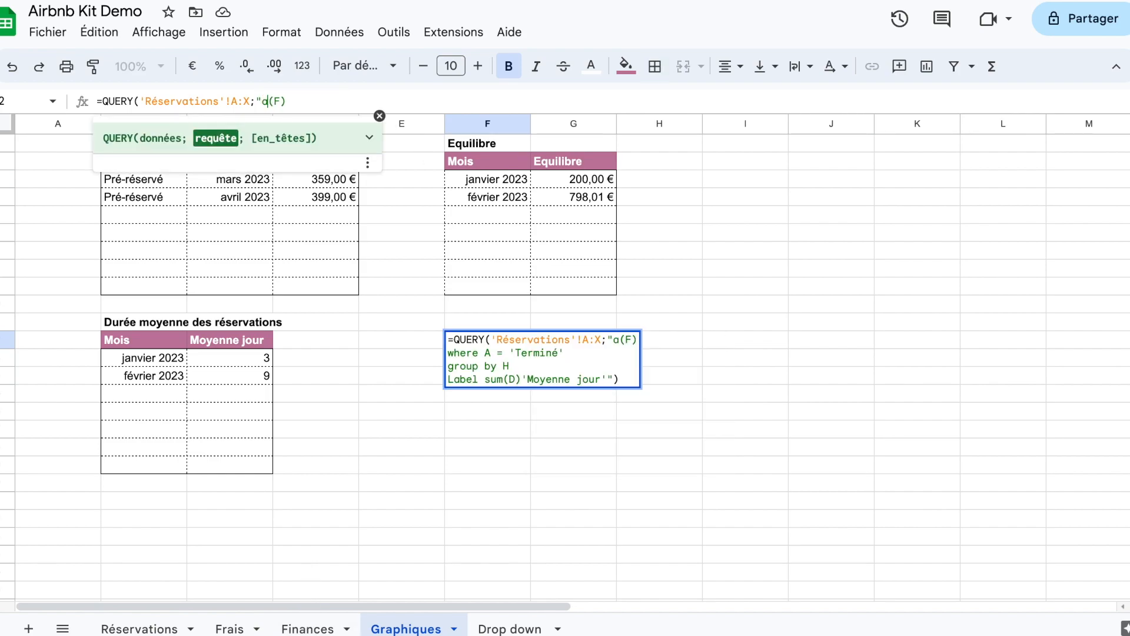
key(BackSpace)
text(vg)
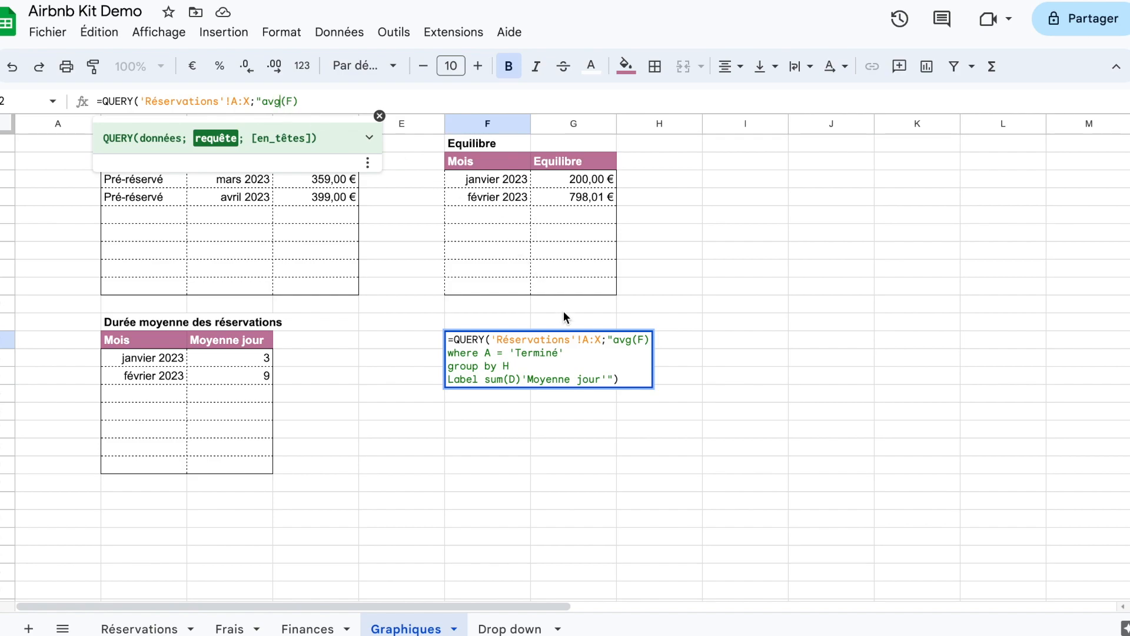
Step: Remove the "group by H" and "Label" lines from the F12 query, keeping the where A = 'Terminé' condition
click(511, 366)
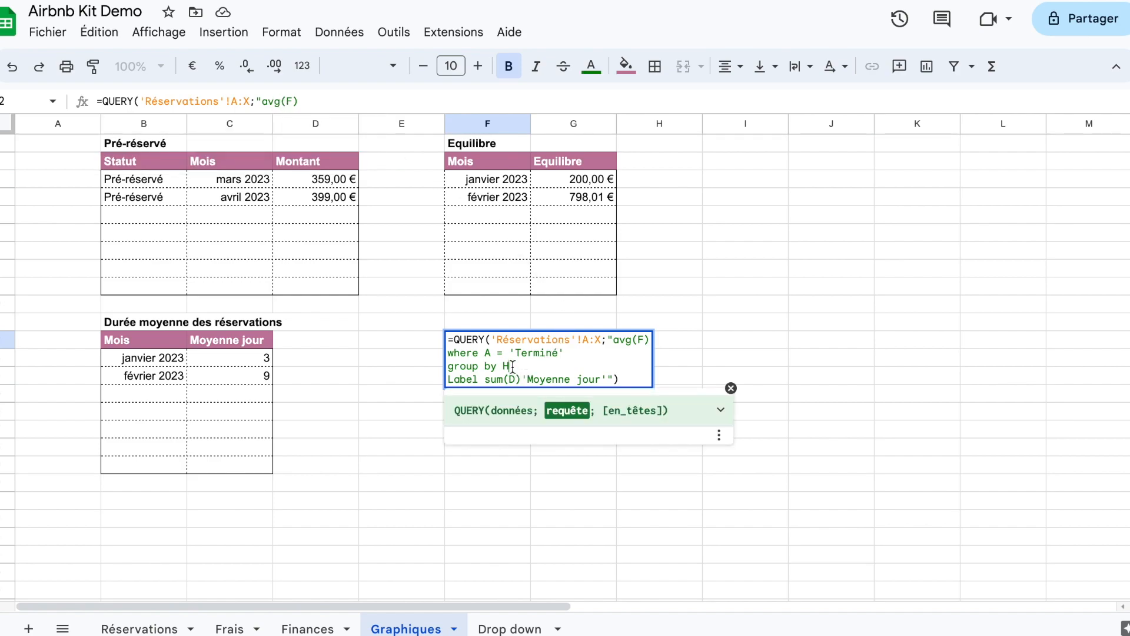
key(shift+Home)
key(BackSpace)
key(BackSpace)
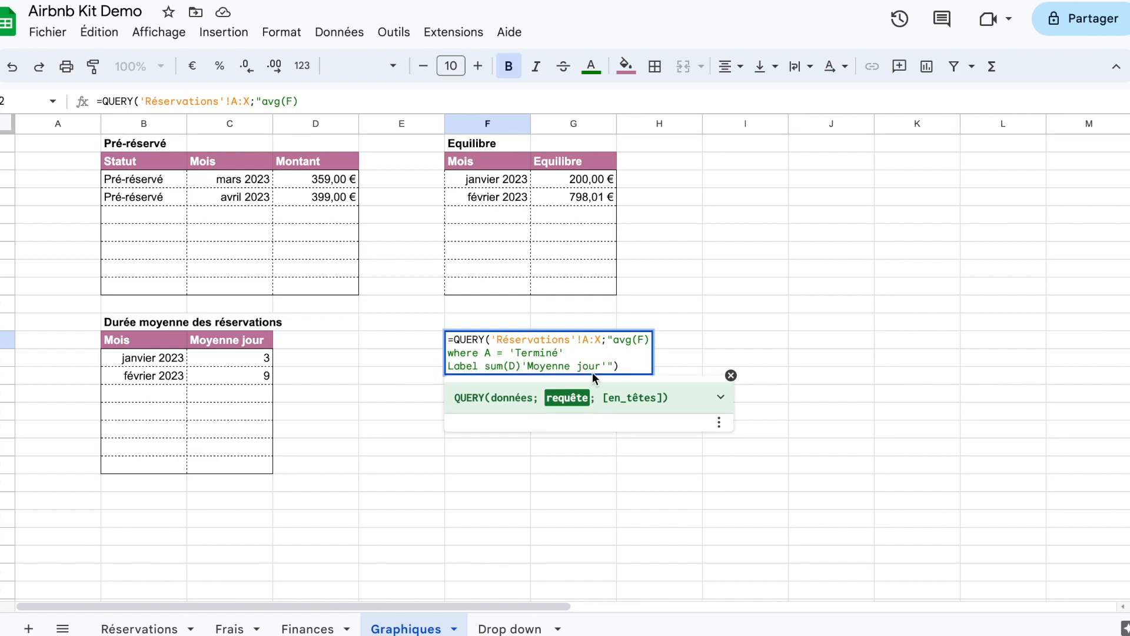
click(610, 365)
key(shift+Home)
key(BackSpace)
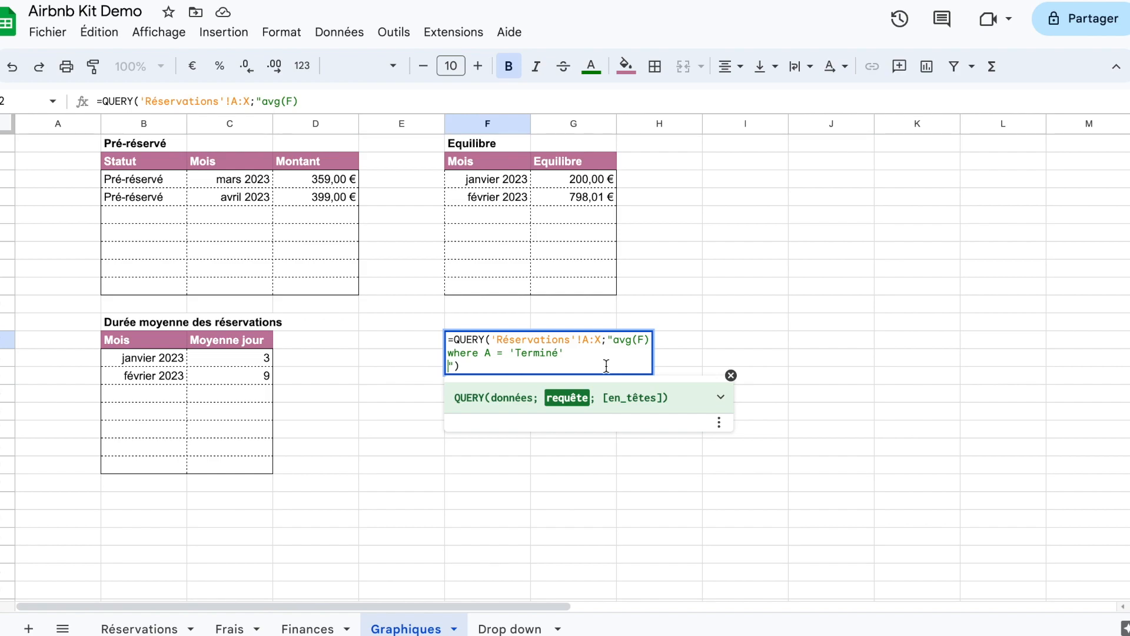
key(BackSpace)
key(Return)
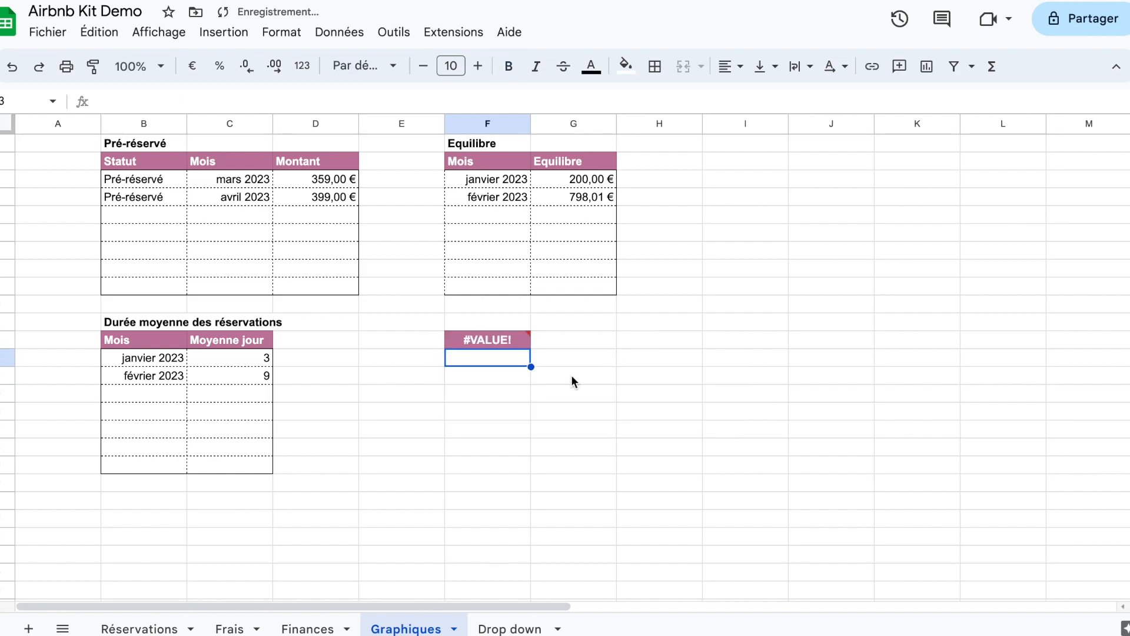
Step: Complete the F12 query with select before avg(F) and format the average in F13 as euro currency
click(508, 343)
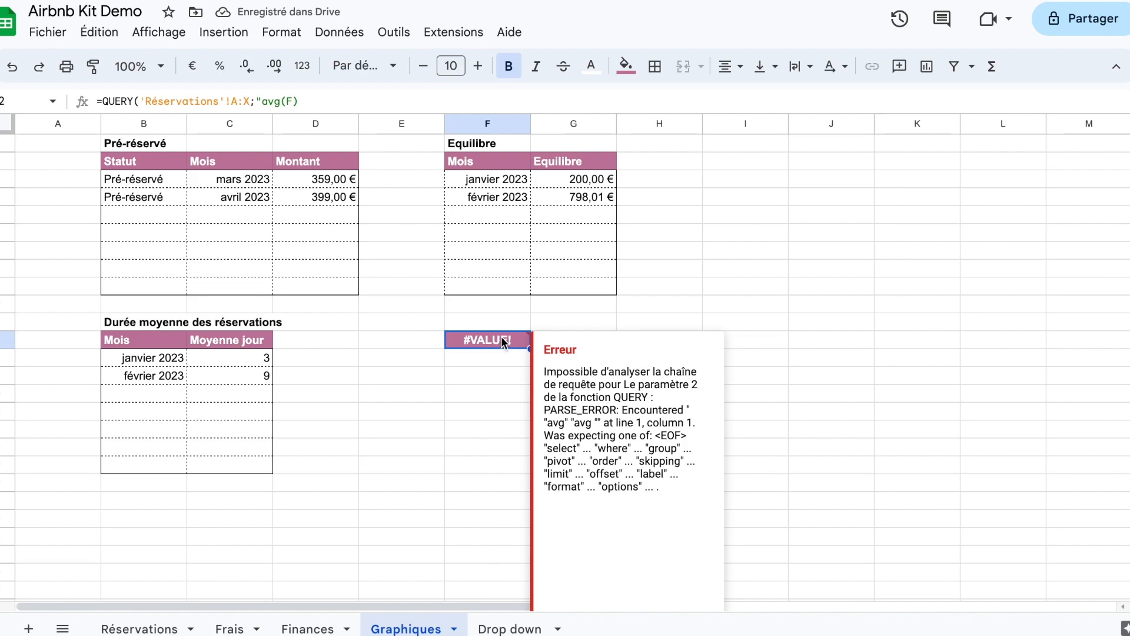
click(261, 101)
text(select)
key(Return)
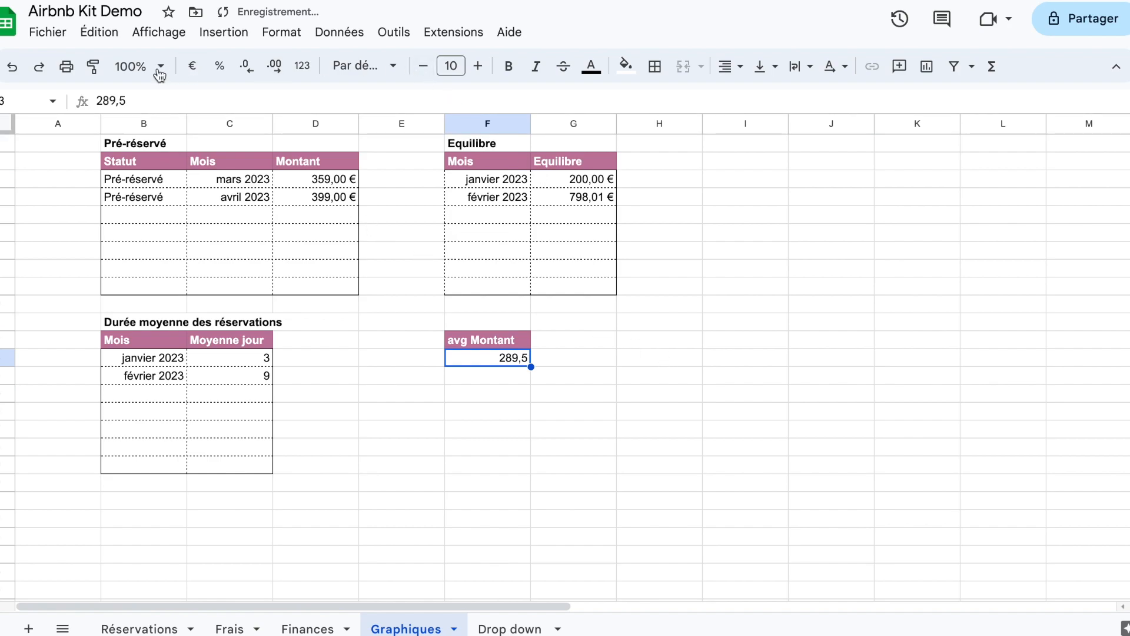
click(192, 66)
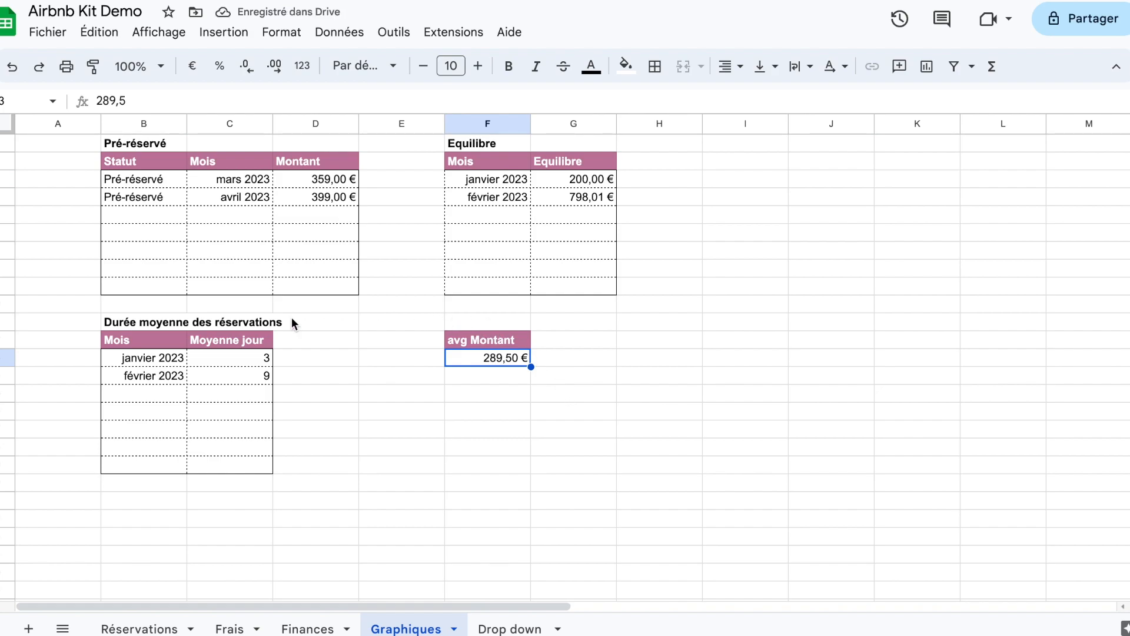
Step: Enter the title Montant moyen in F11 and give it the format of the Durée moyenne des réservations title
click(487, 322)
text(Mont)
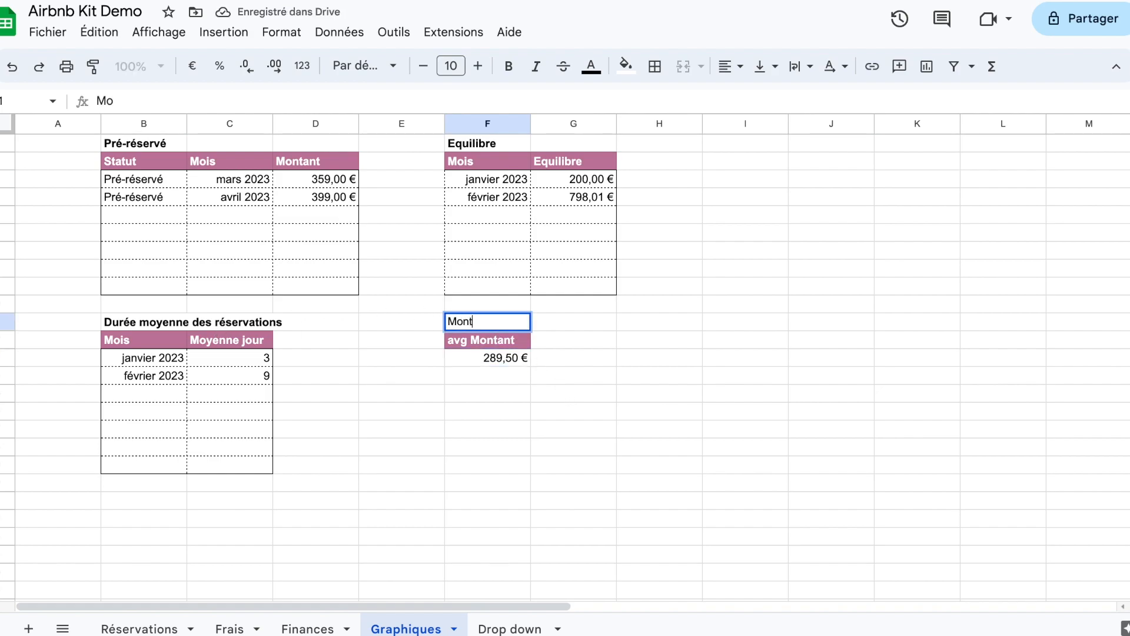
text(ant moyen)
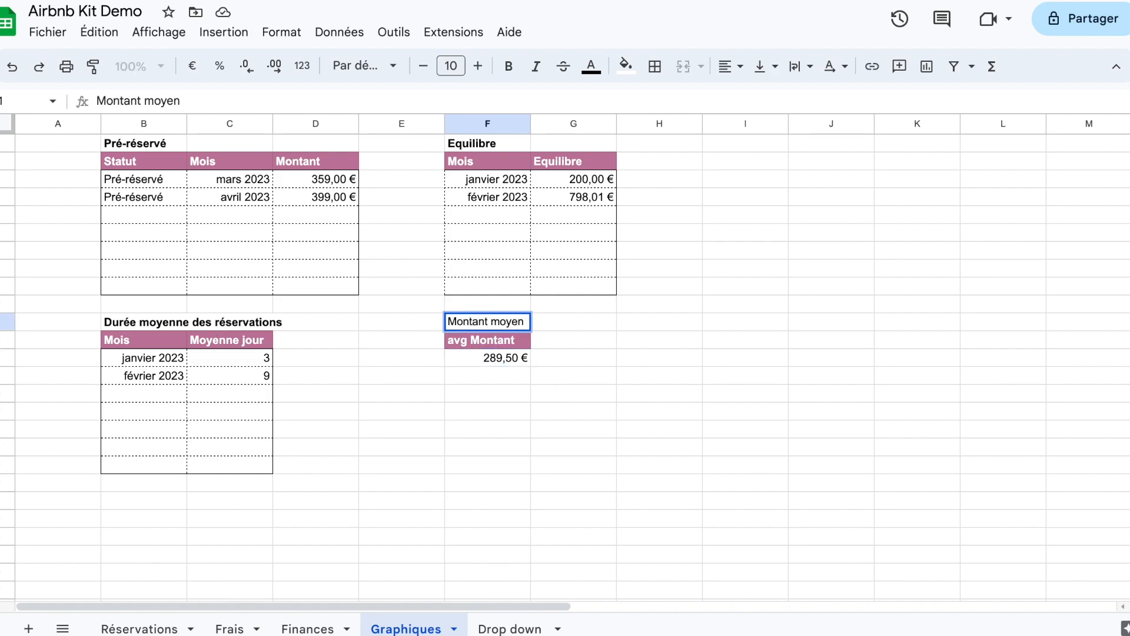
key(Return)
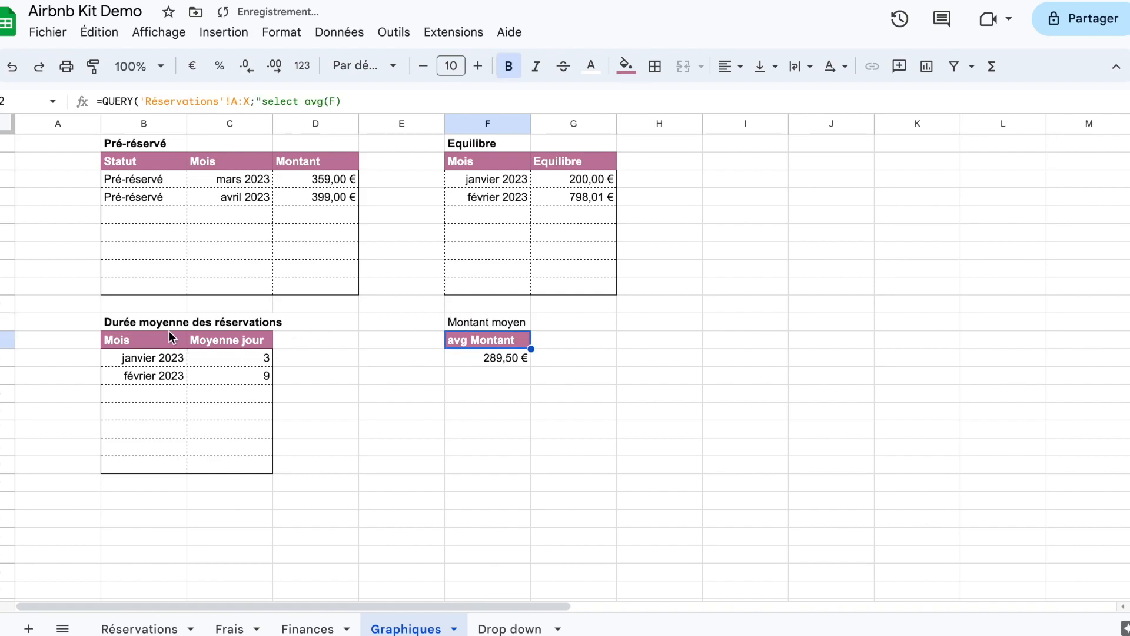
click(158, 323)
click(93, 65)
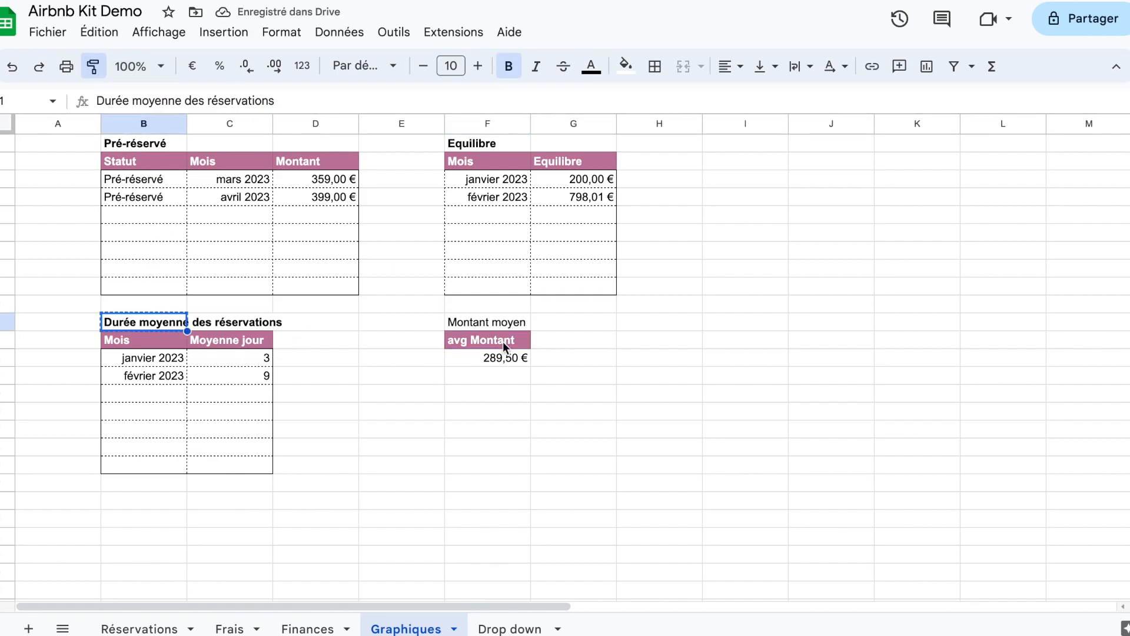
click(486, 321)
click(577, 447)
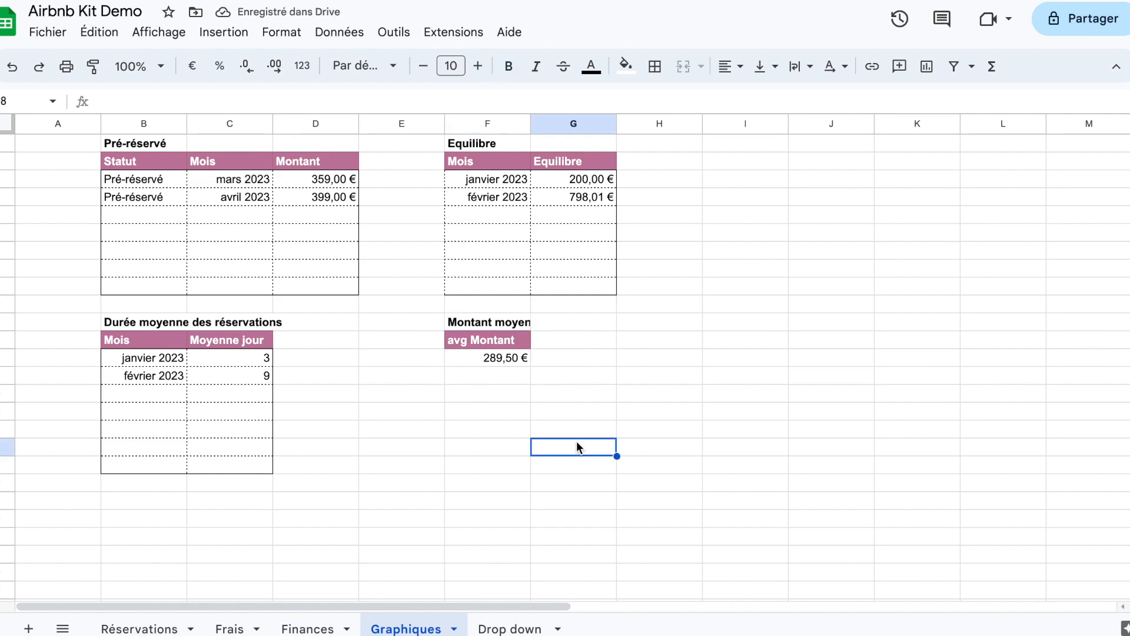
Step: Copy the Pré-réservé query from B2 into H12 and set its Réservations range to A:X
click(162, 164)
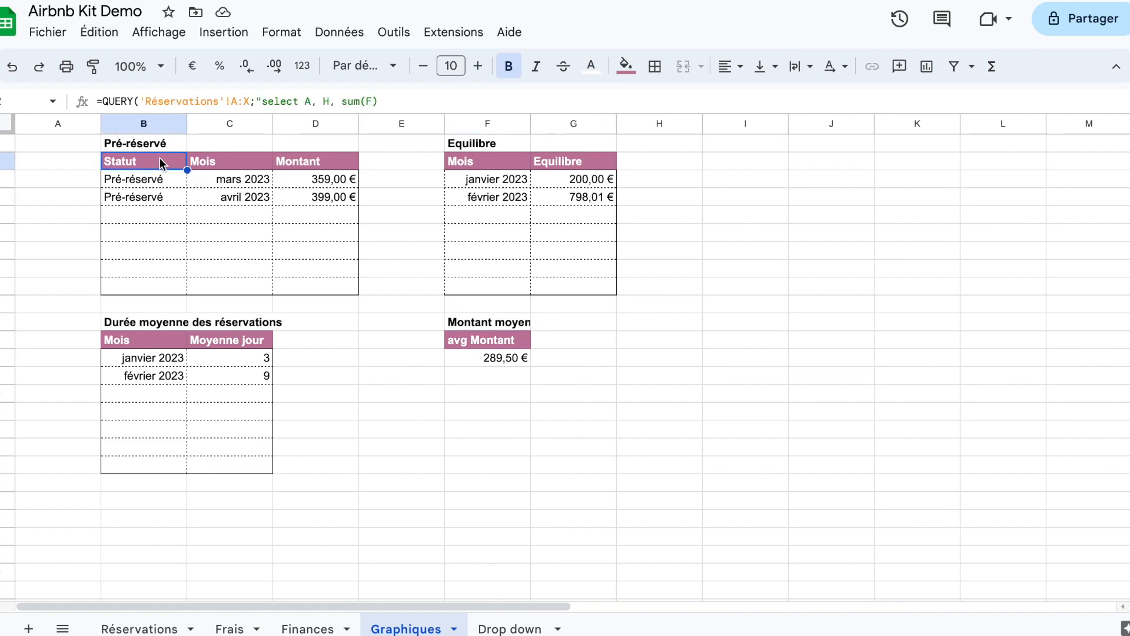
key(ctrl+c)
click(684, 325)
click(651, 342)
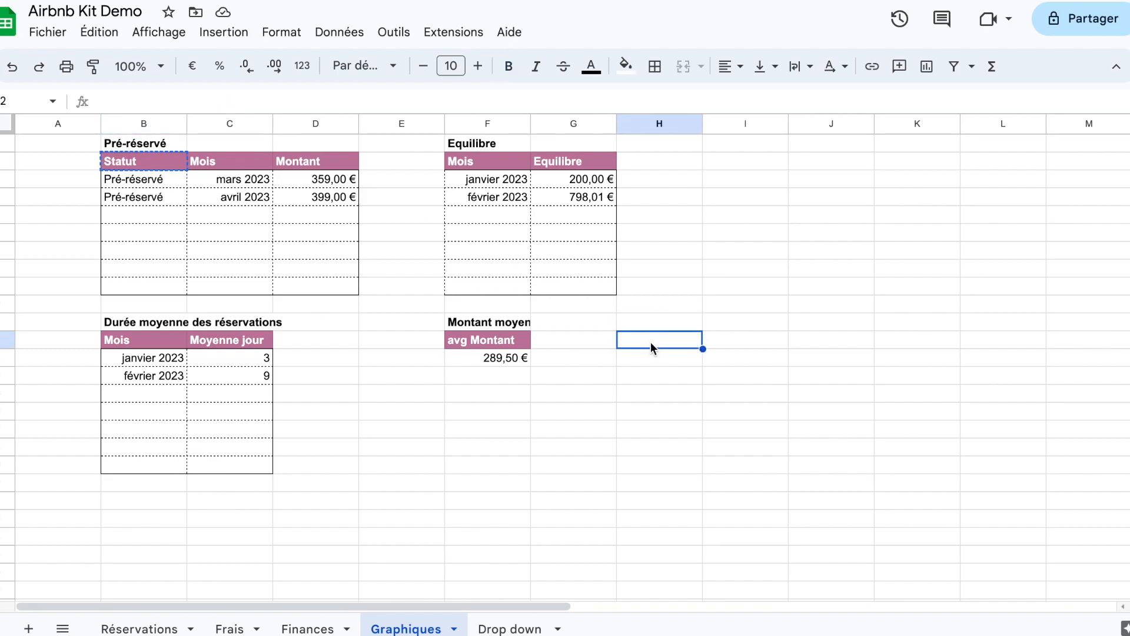
key(ctrl+v)
click(238, 102)
key(BackSpace)
text(A)
key(Right)
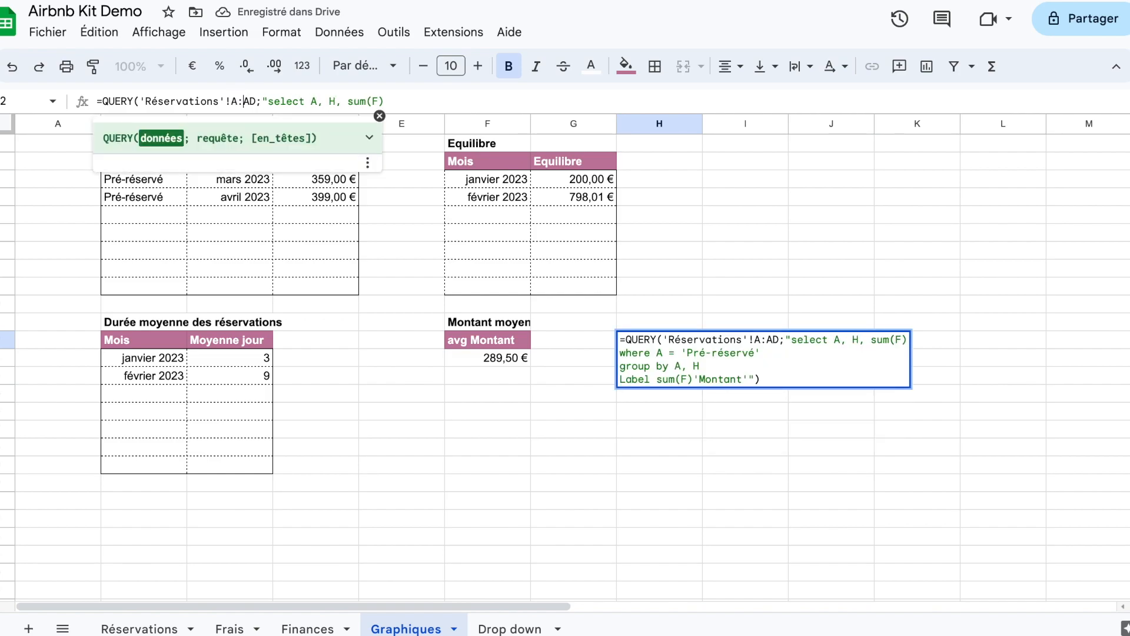
key(BackSpace)
key(BackSpace)
text(X)
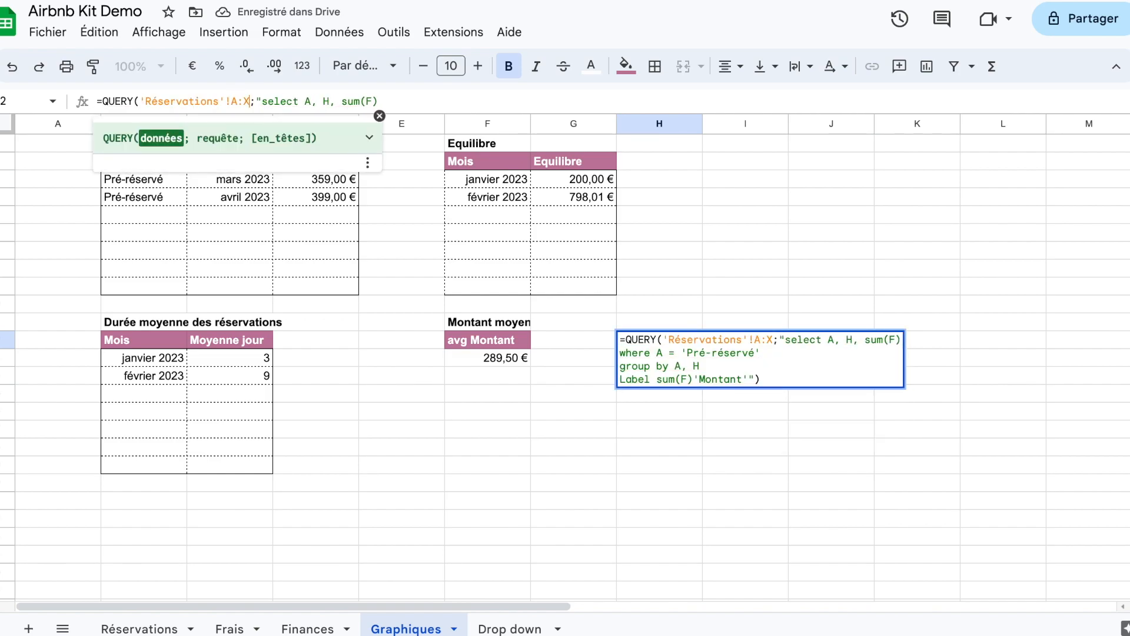
key(Return)
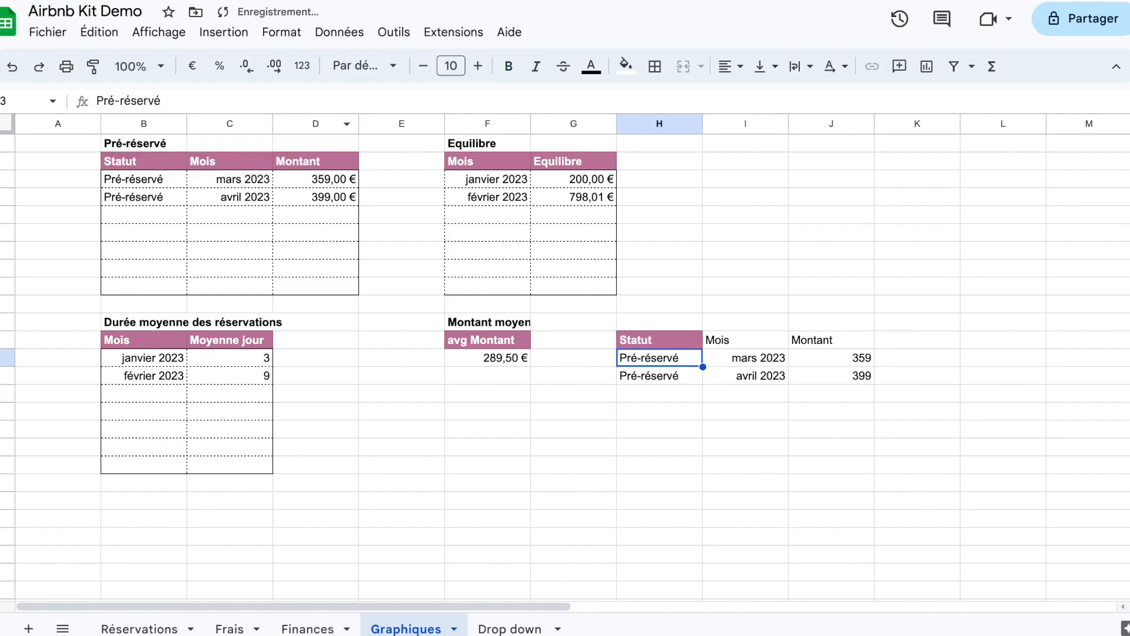
Step: In the Réservations sheet, add the column header Count resa in J1
click(154, 629)
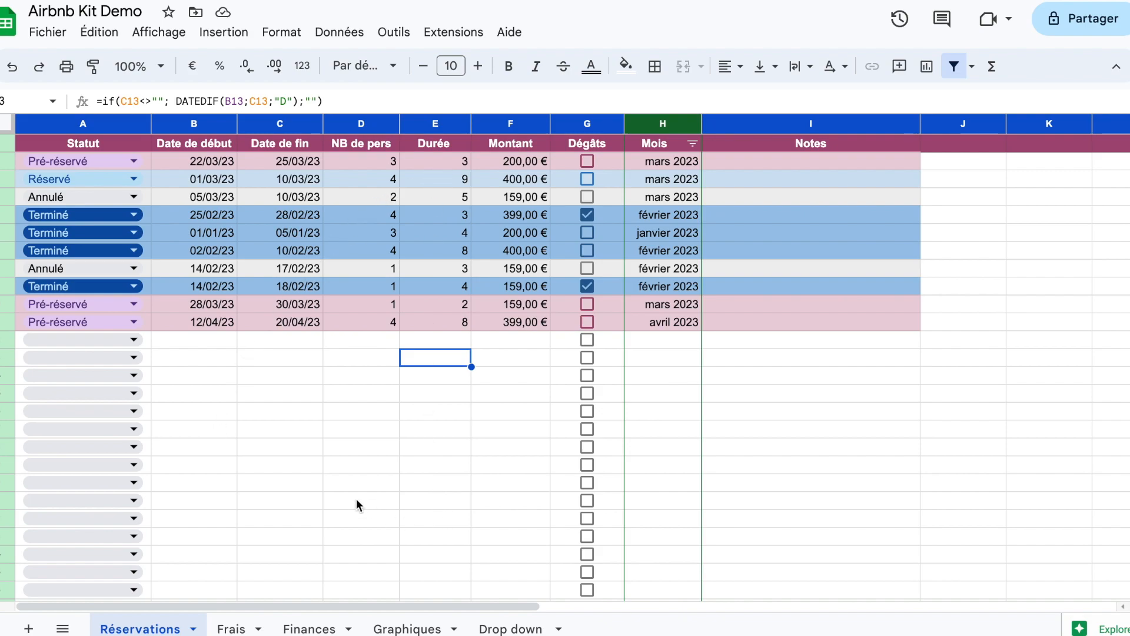
click(970, 165)
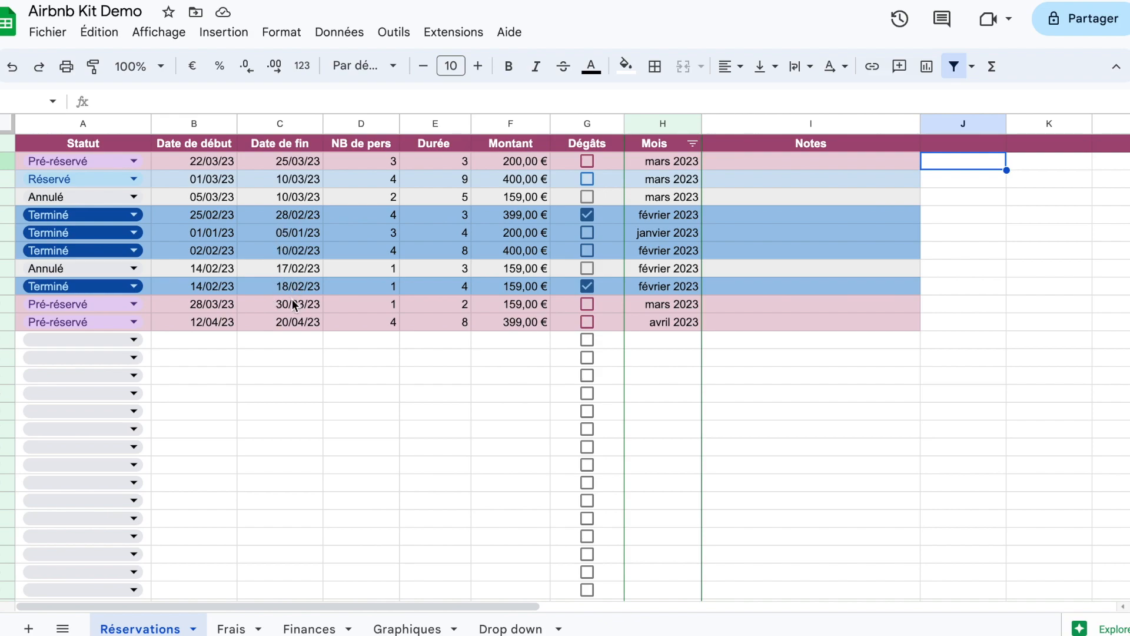
click(947, 143)
text(C)
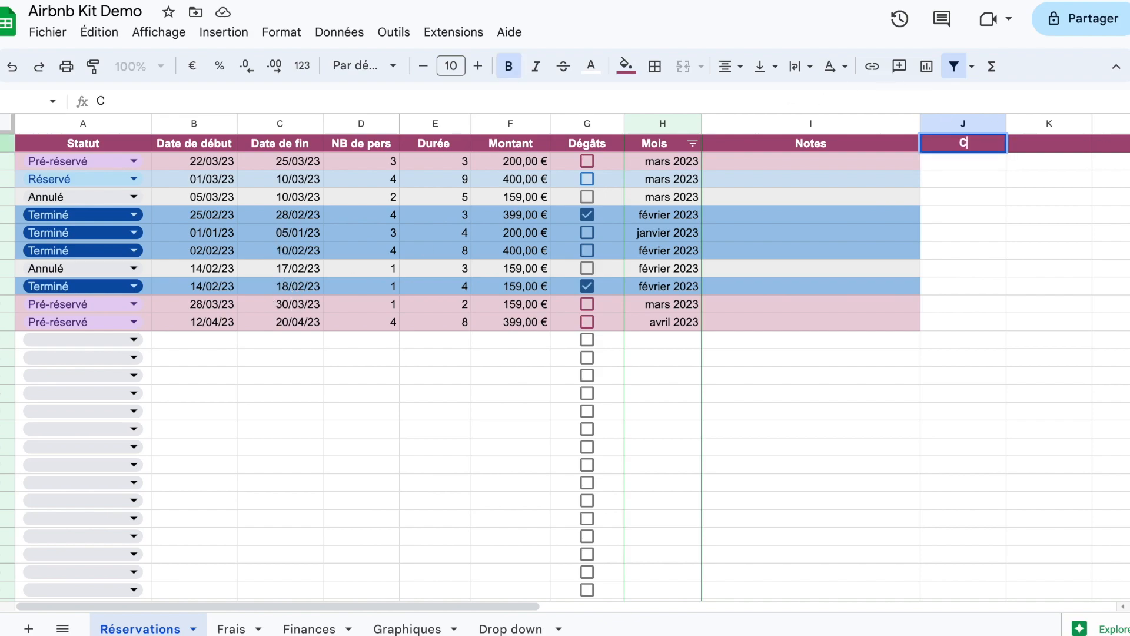
text(ount resa)
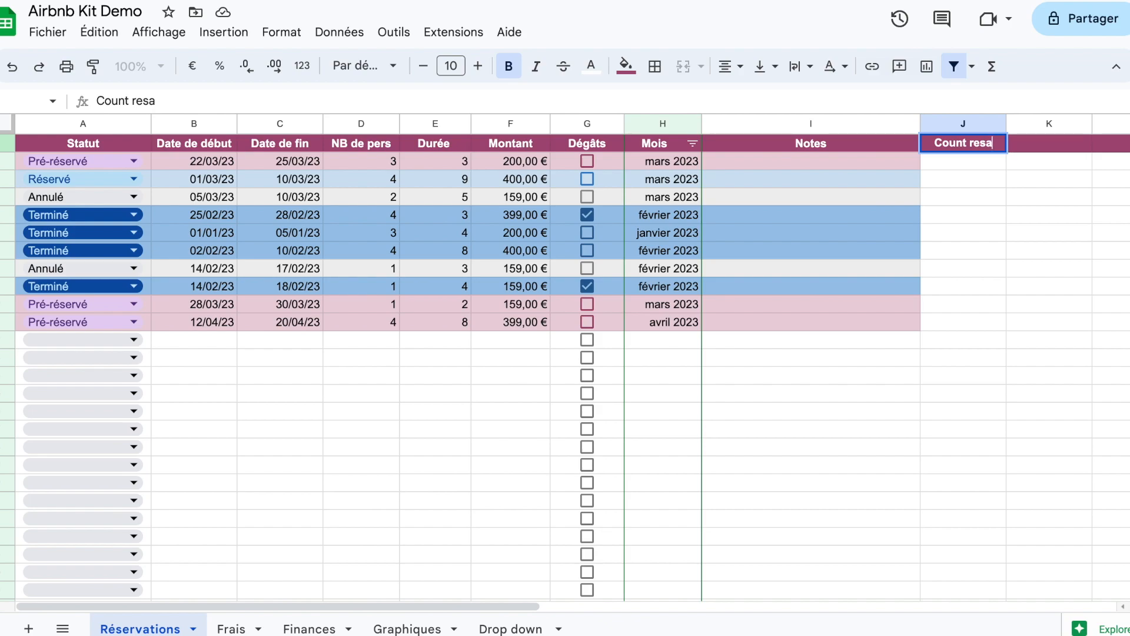
key(Return)
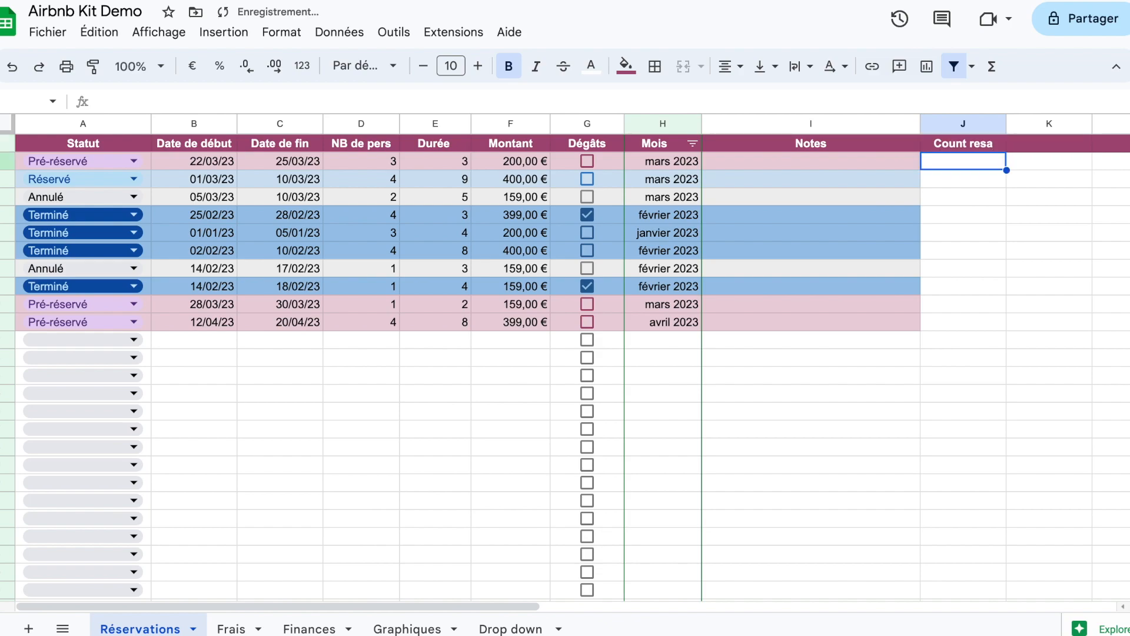
Step: Begin an IF formula in J2 that tests whether the status in A2 equals "Terminé"
text(=IF()
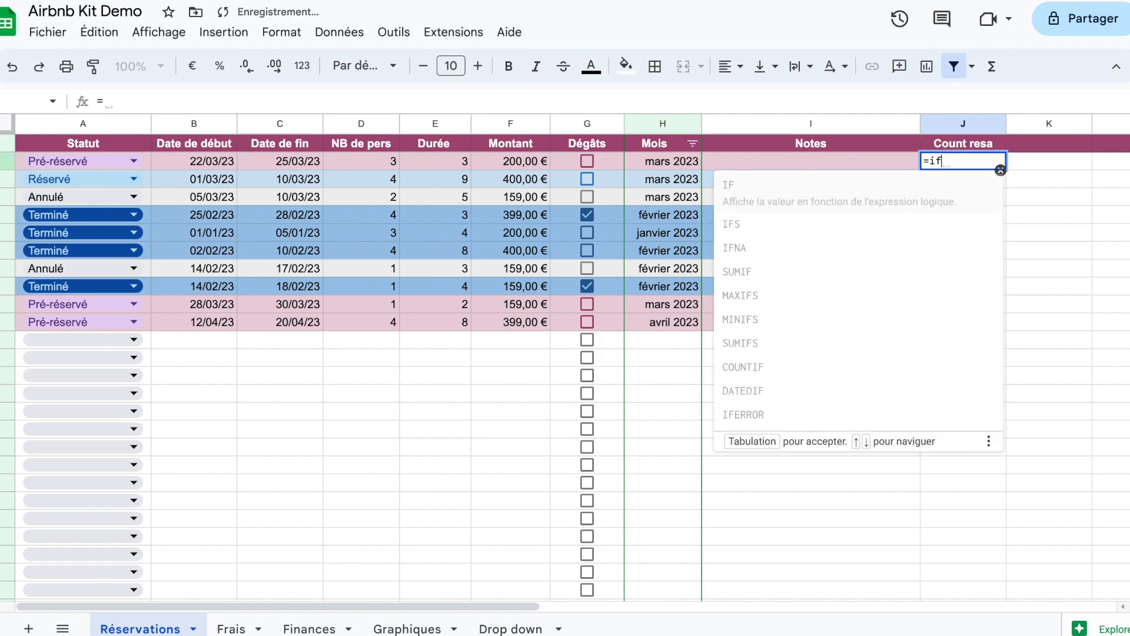
click(147, 164)
text(=)
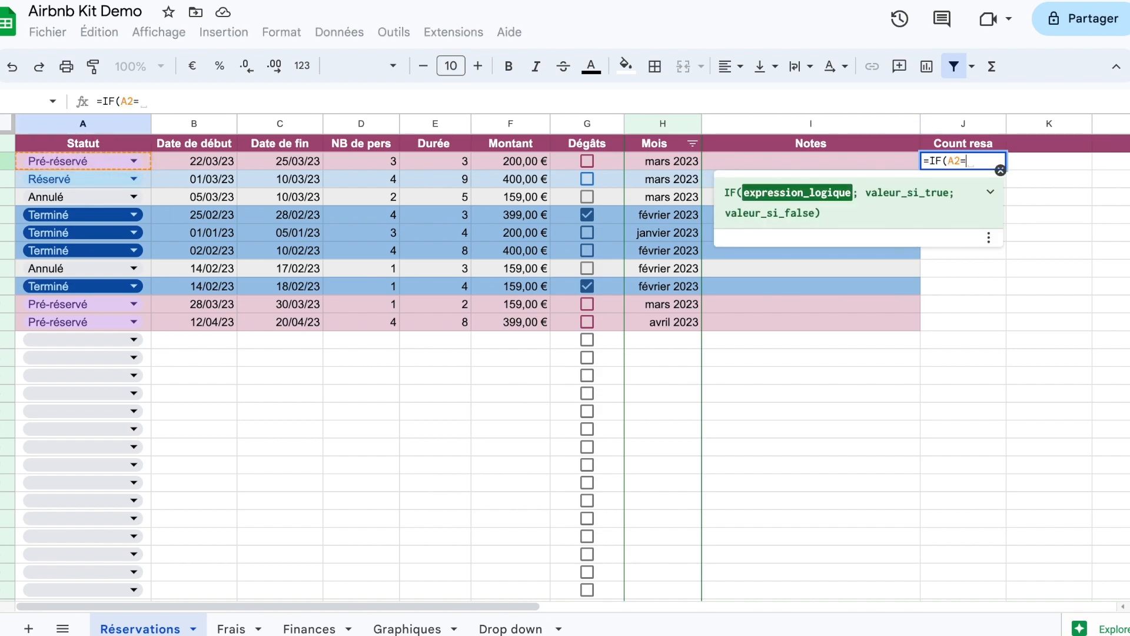
text("")
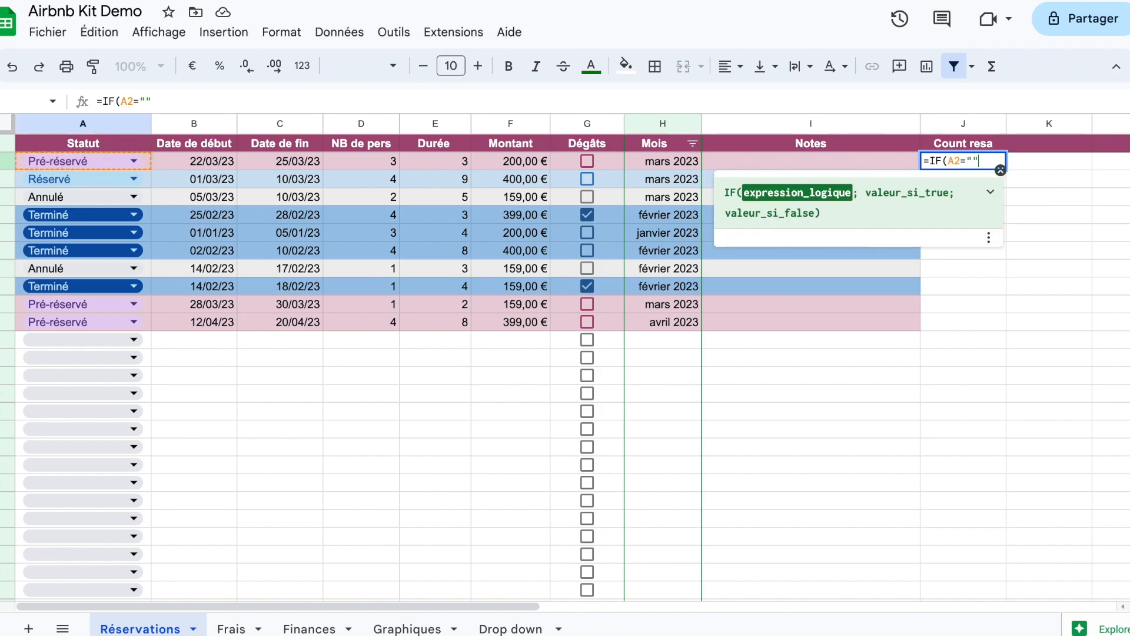
text(T)
key(BackSpace)
key(BackSpace)
text(T)
key(BackSpace)
text(T)
key(BackSpace)
text(Terminné)
key(BackSpace)
key(BackSpace)
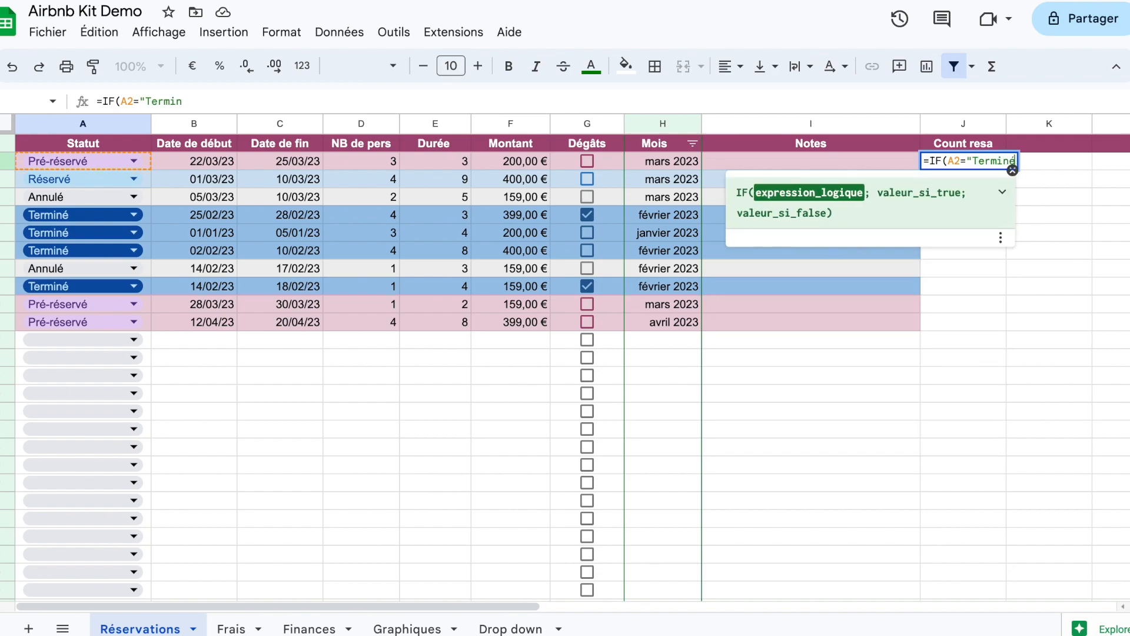
text(é")
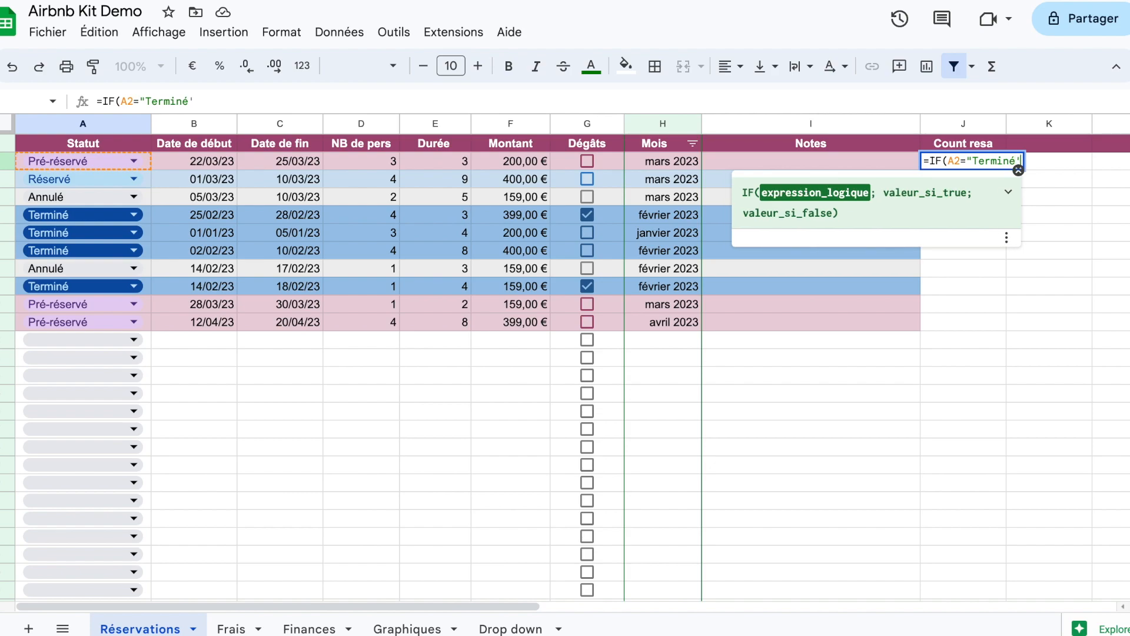
text(;)
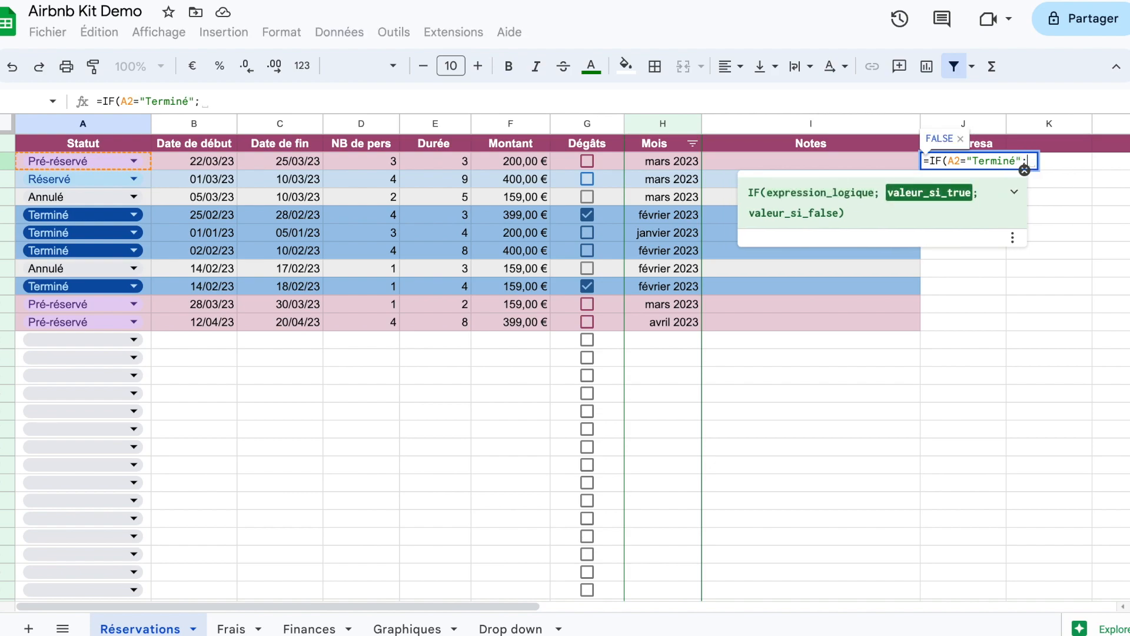
text(1)
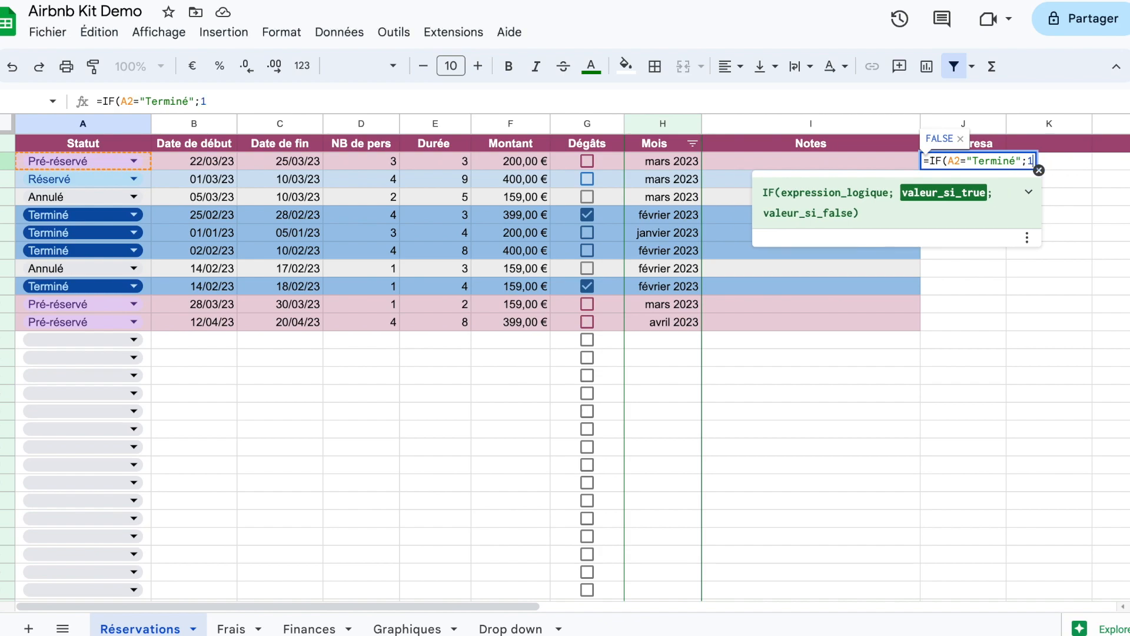
text(;)
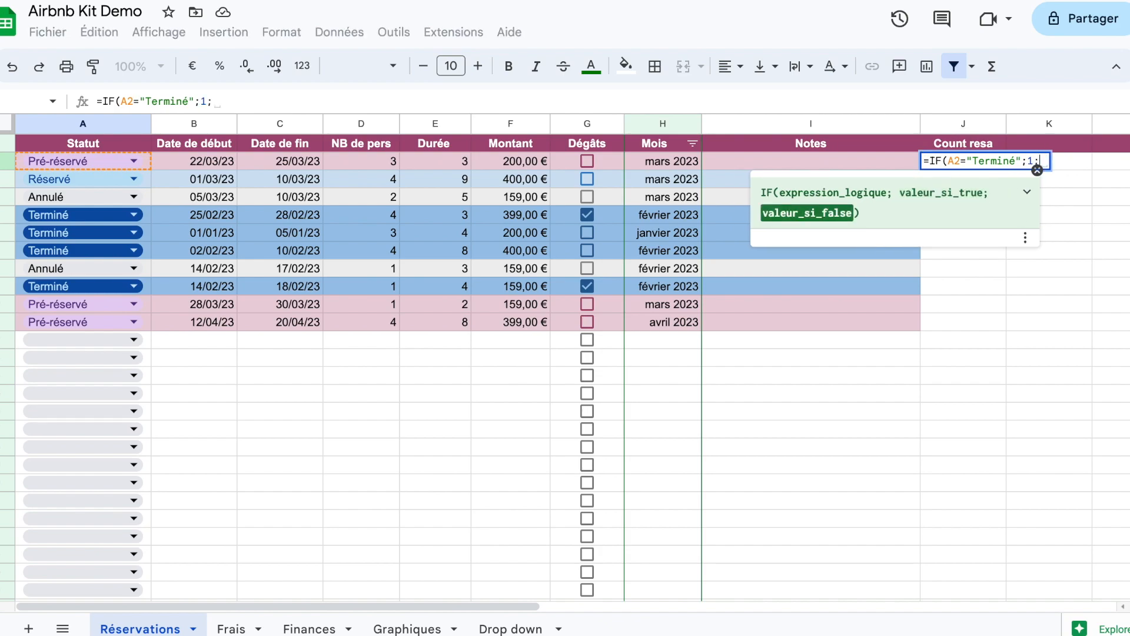
text(33)
Step: Complete the J2 formula as =IF(A2="Terminé";1;"") so it returns 1 when true and empty text otherwise
key(BackSpace)
key(BackSpace)
text(""))
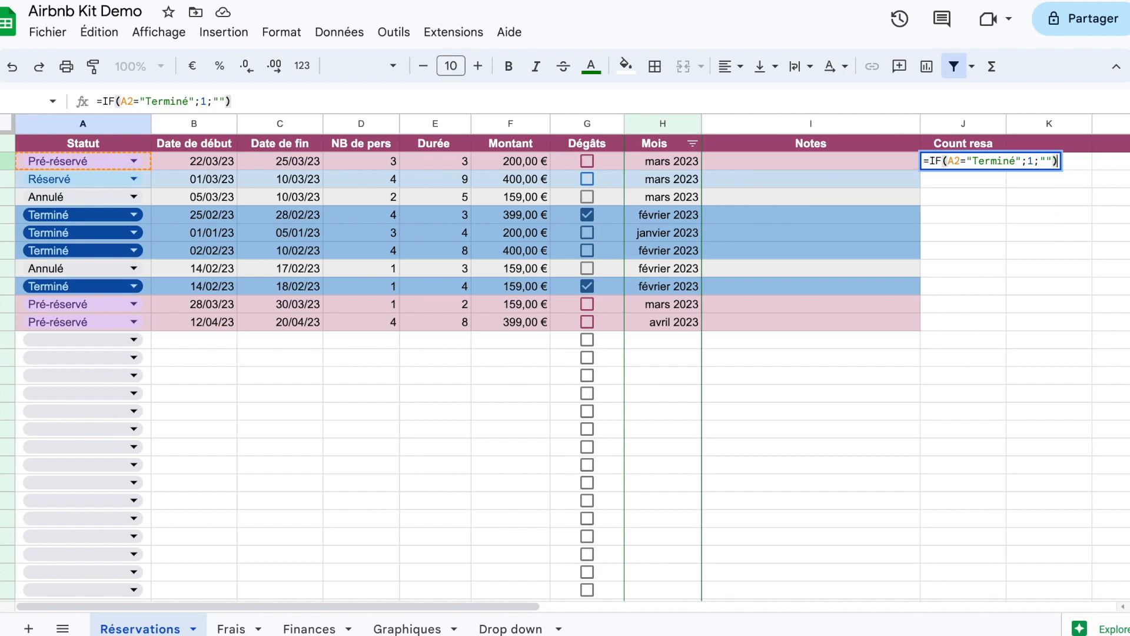
key(Return)
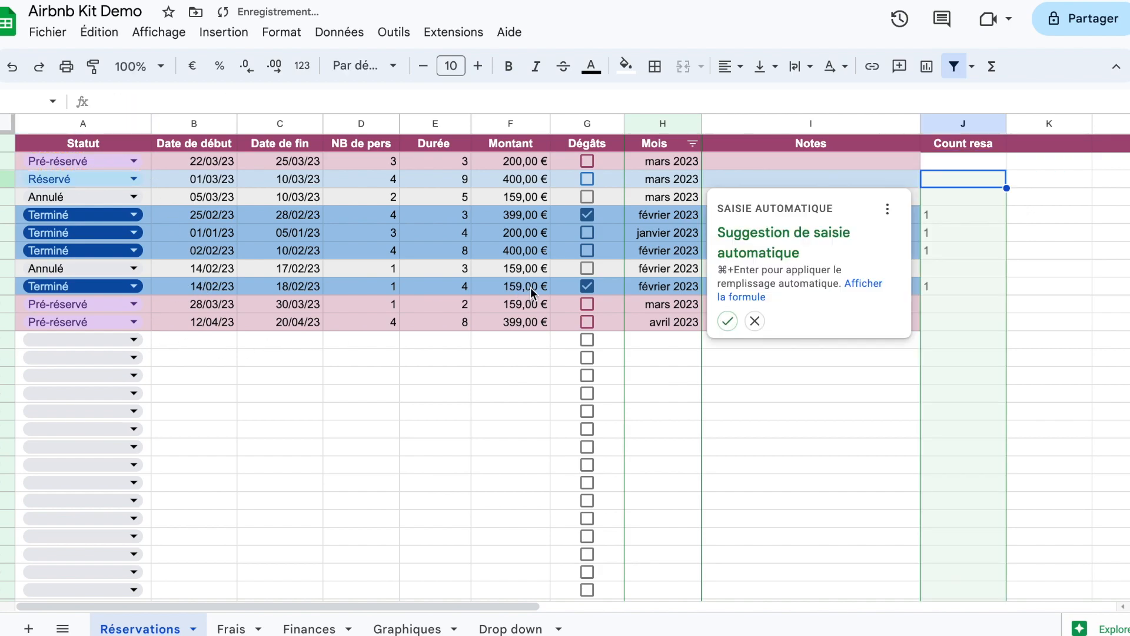
Step: Accept the suggested autofill of the formula down the Count resa column and narrow column J to fit its header
click(727, 321)
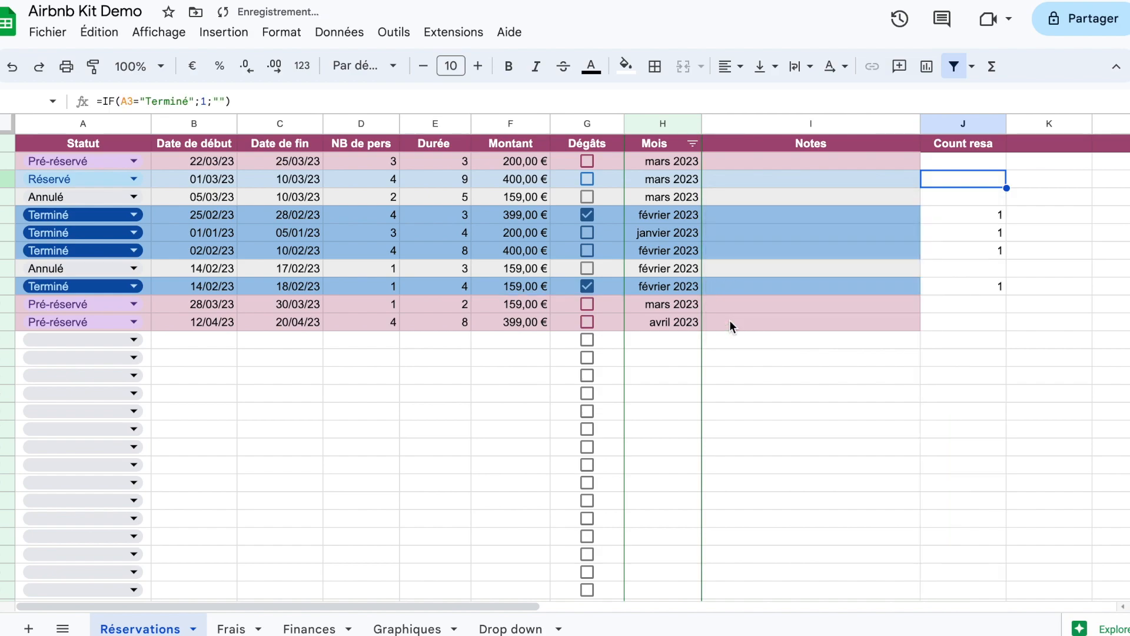
mouse_move(1006, 127)
mouse_down()
mouse_move(964, 123)
mouse_move(986, 124)
mouse_up()
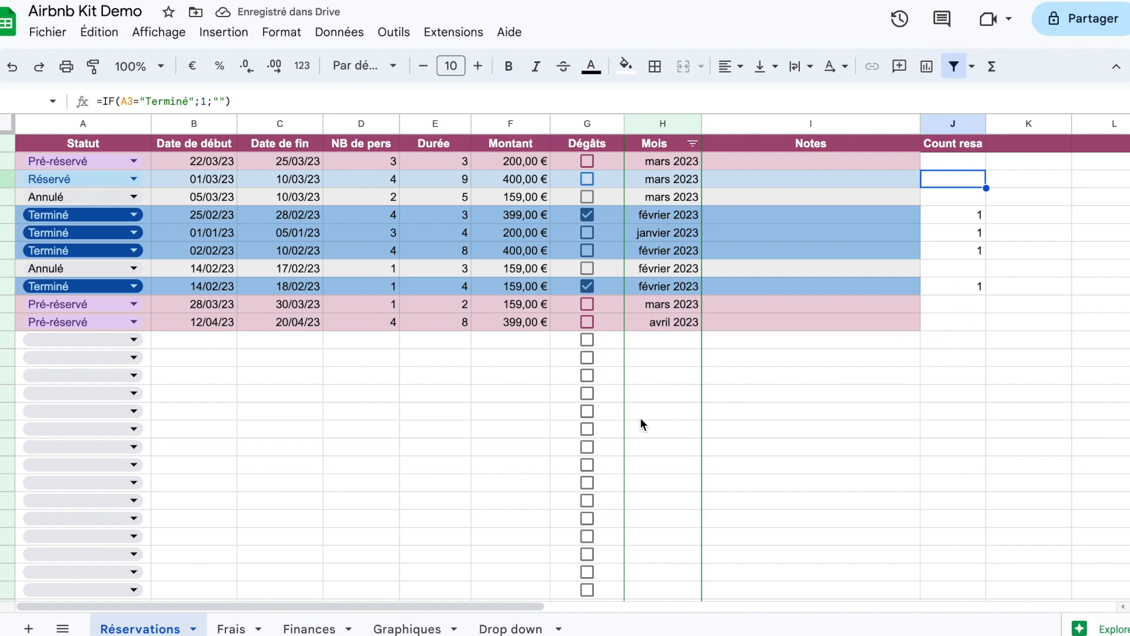
Step: In the Graphiques sheet, remove column A from the select clause of the H12 query
click(422, 628)
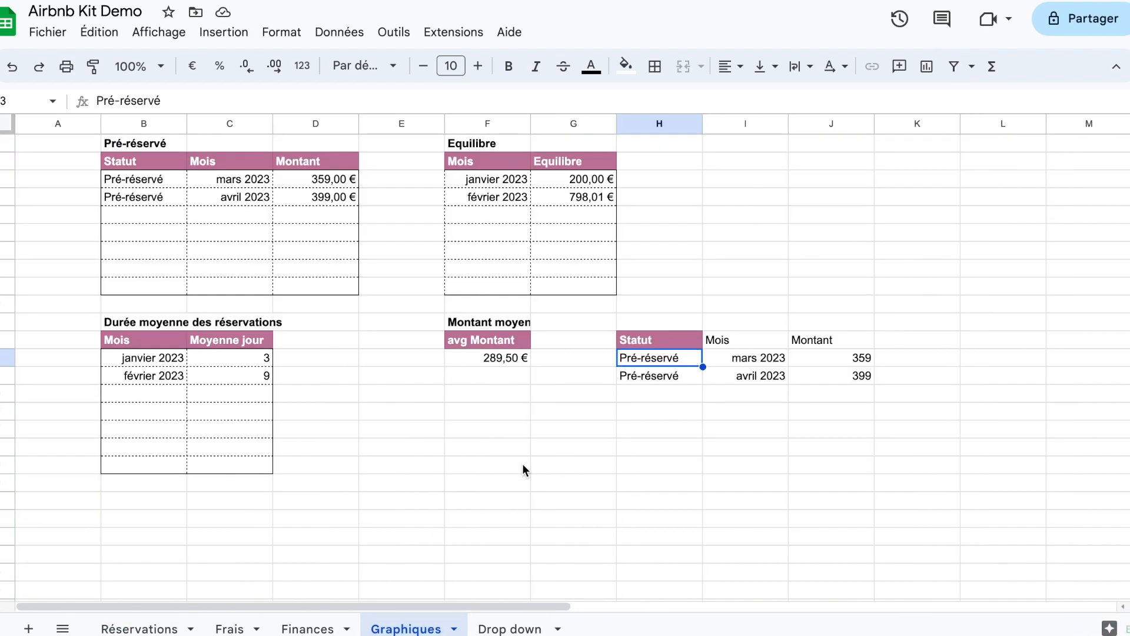
scroll(736, 453, down, 1)
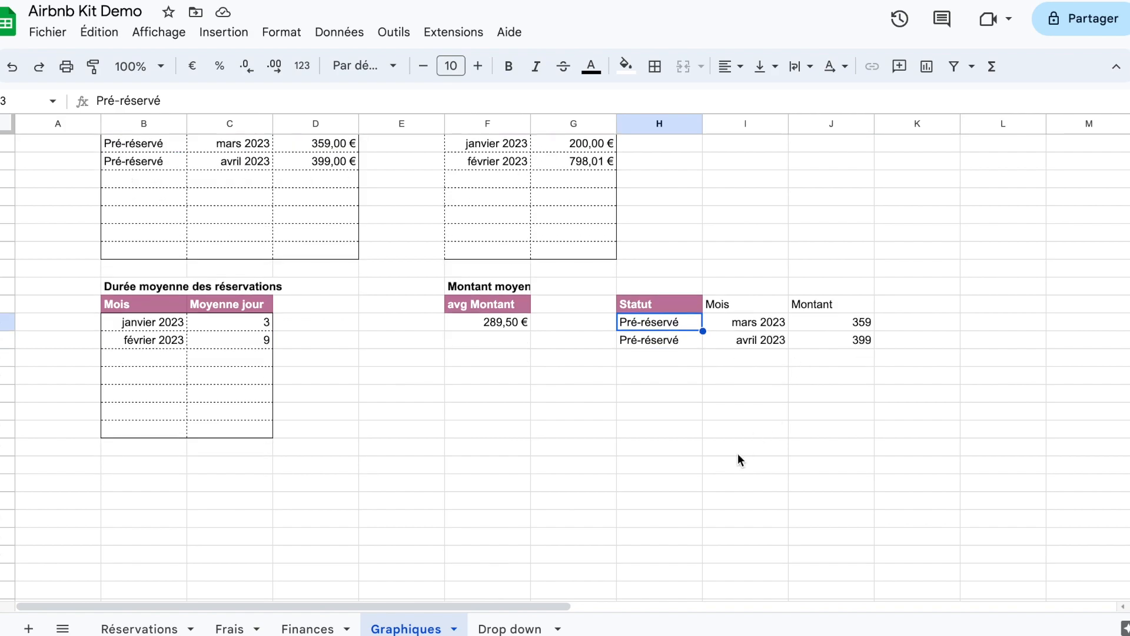
scroll(735, 448, up, 1)
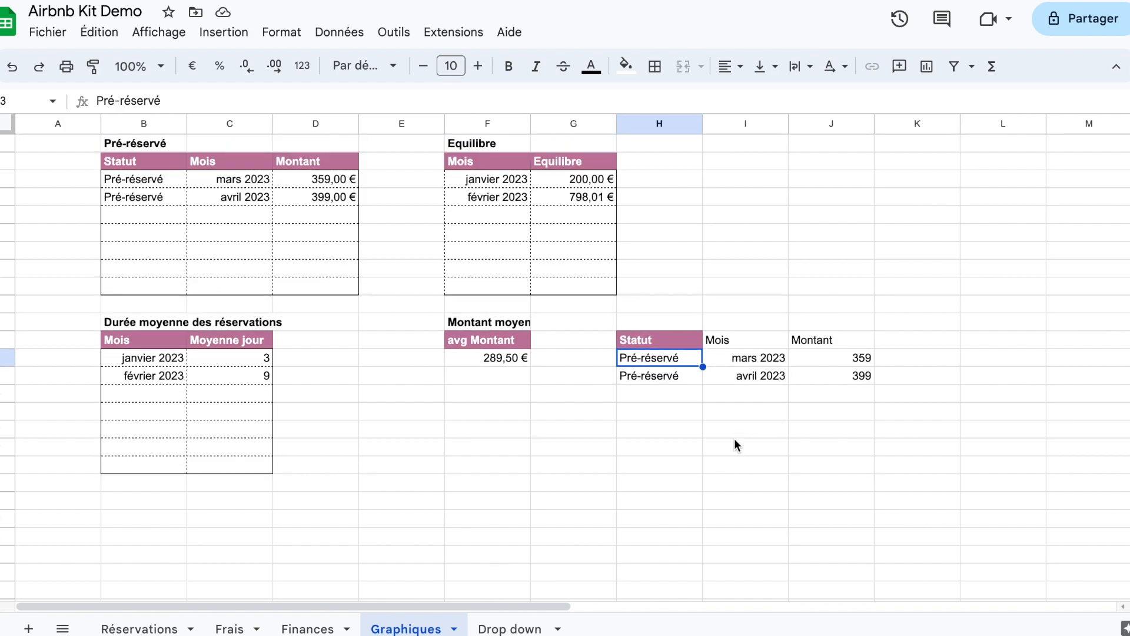
click(672, 341)
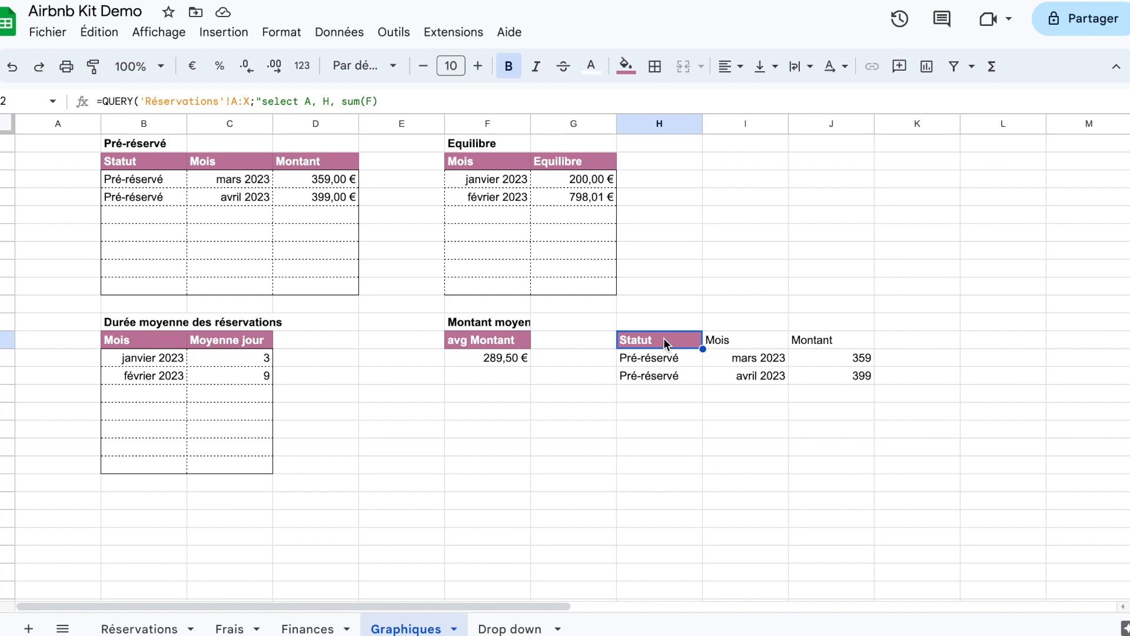
double_click(663, 338)
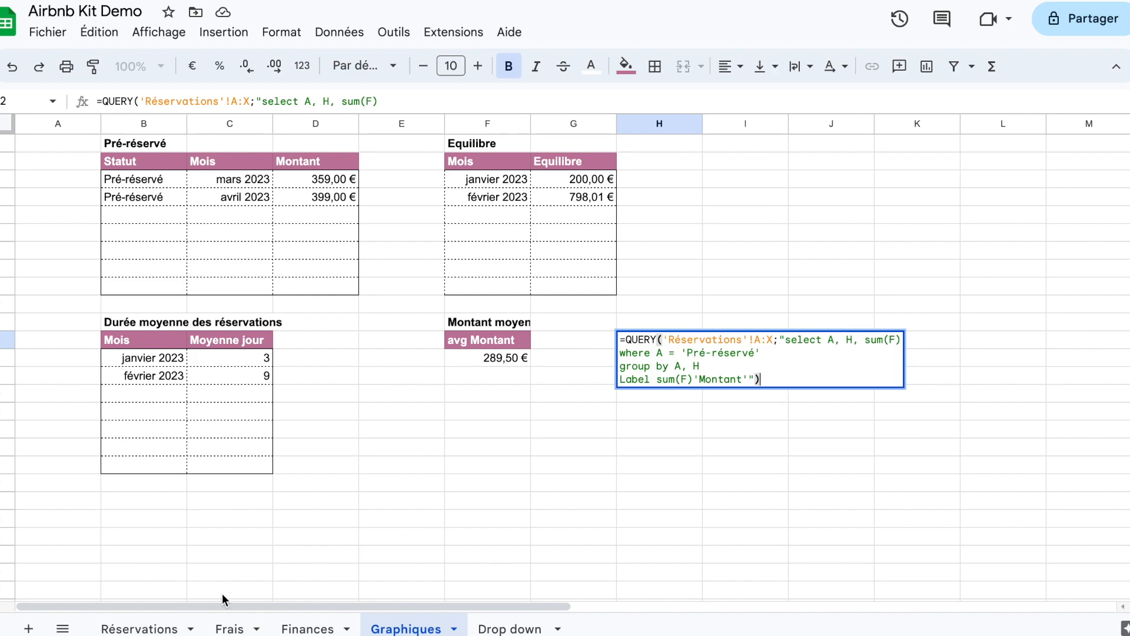
click(141, 629)
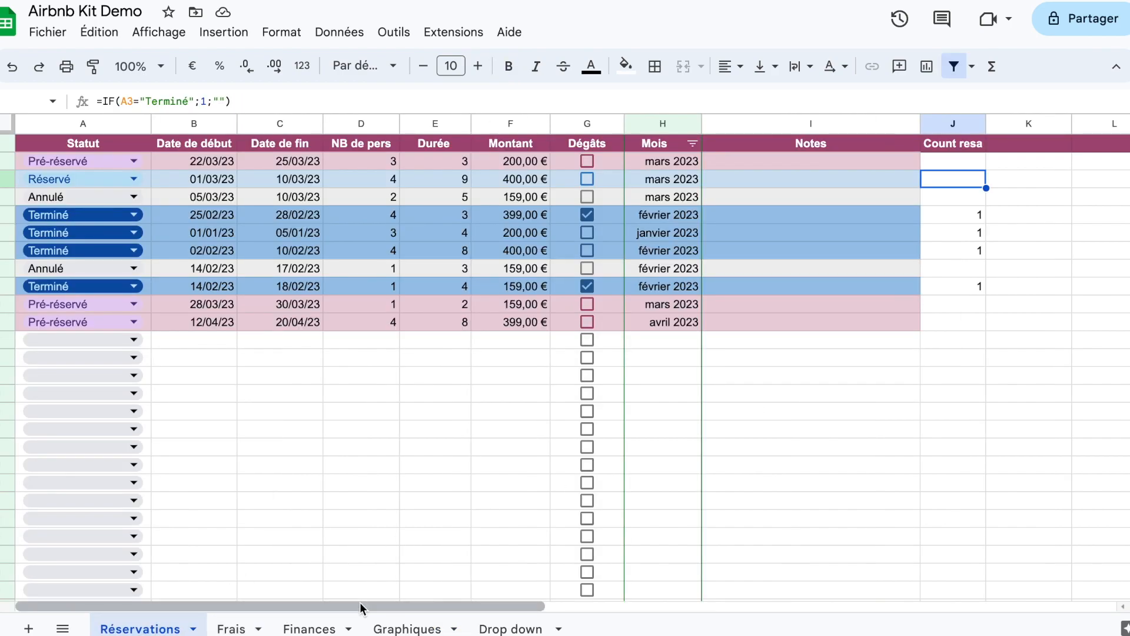
click(413, 628)
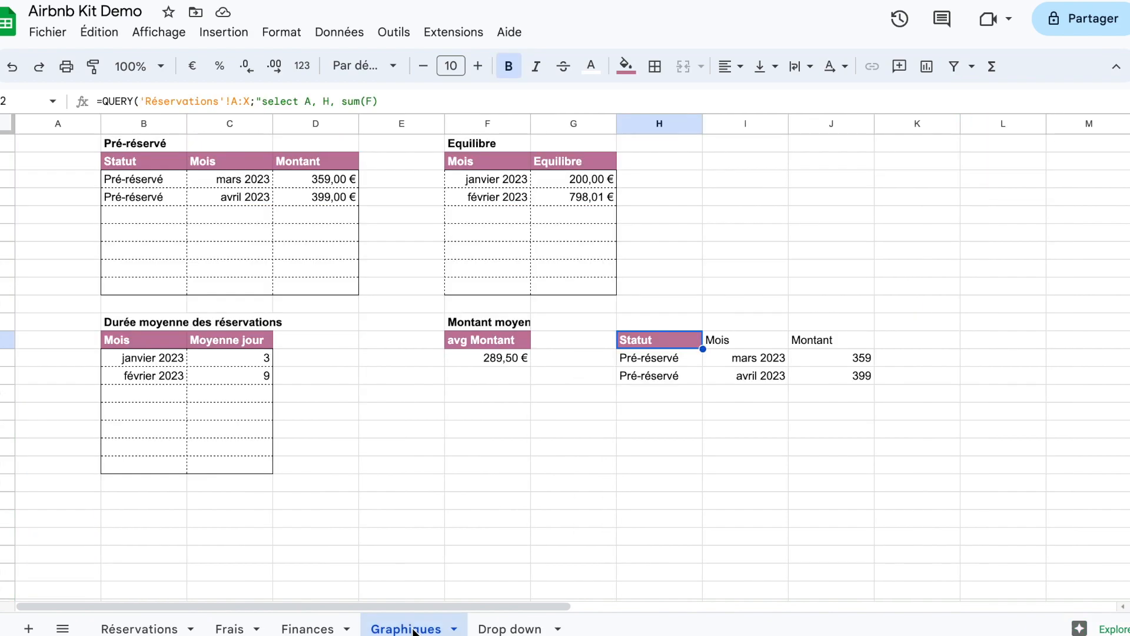
double_click(681, 341)
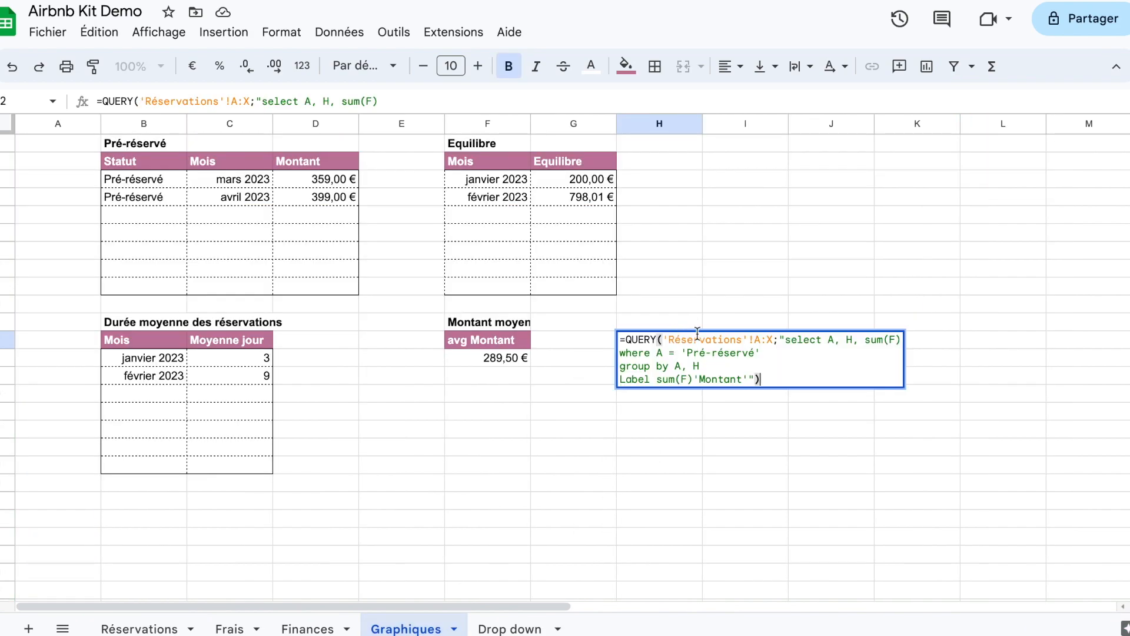
click(842, 342)
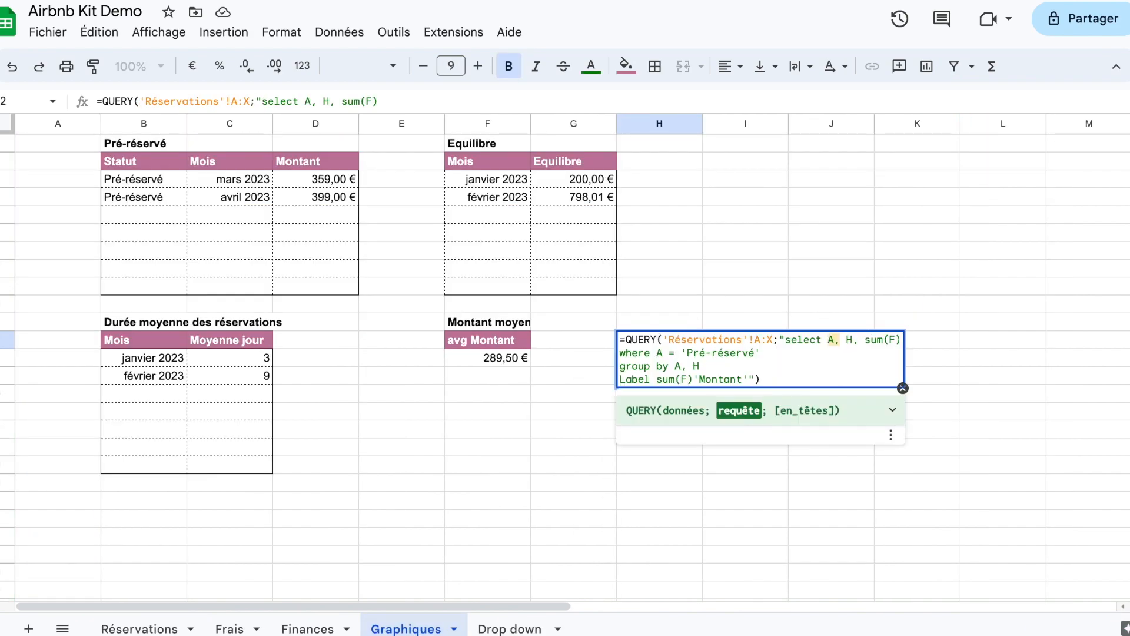
key(BackSpace)
key(BackSpace)
key(BackSpace)
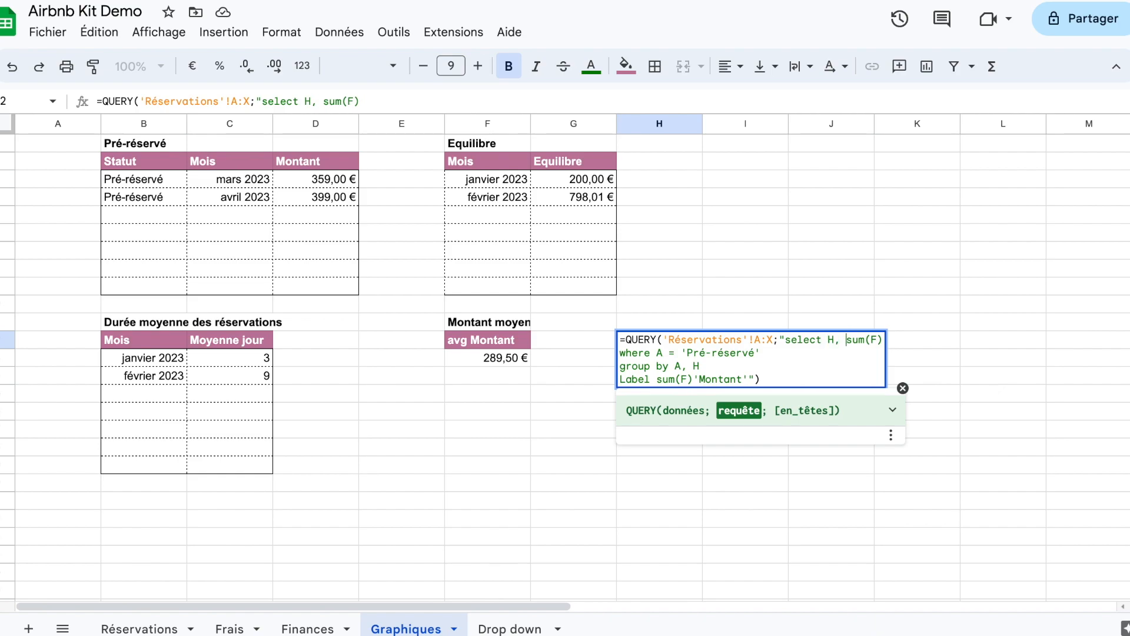
Step: Make the select clause of the H12 query sum column J
key(Right)
key(Right)
key(Right)
key(BackSpace)
text(J)
Step: Set the where clause of the H12 query to filter column A on 'Terminé'
click(755, 353)
key(BackSpace)
key(BackSpace)
key(BackSpace)
key(BackSpace)
key(BackSpace)
key(BackSpace)
key(BackSpace)
key(BackSpace)
Step: Group the H12 query by H only and label sum(J) as 'Total'
key(BackSpace)
key(BackSpace)
key(BackSpace)
text(Terminé)
click(686, 366)
key(BackSpace)
key(BackSpace)
click(683, 379)
key(BackSpace)
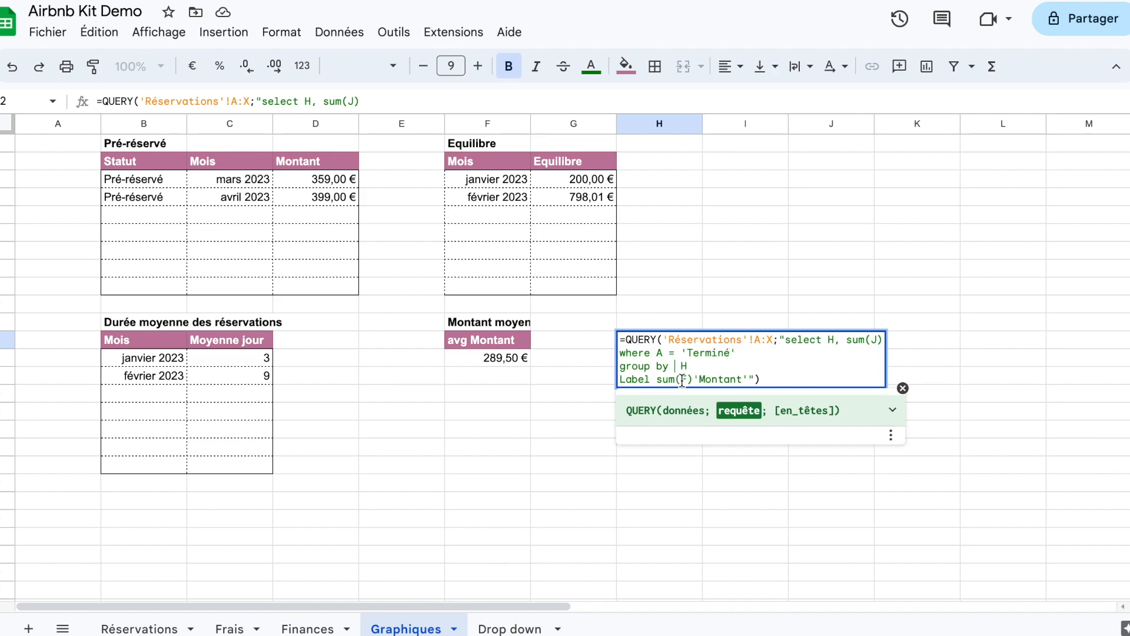
text(J)
click(742, 380)
key(BackSpace)
key(BackSpace)
key(BackSpace)
key(BackSpace)
key(BackSpace)
key(BackSpace)
key(BackSpace)
text(Total)
key(Return)
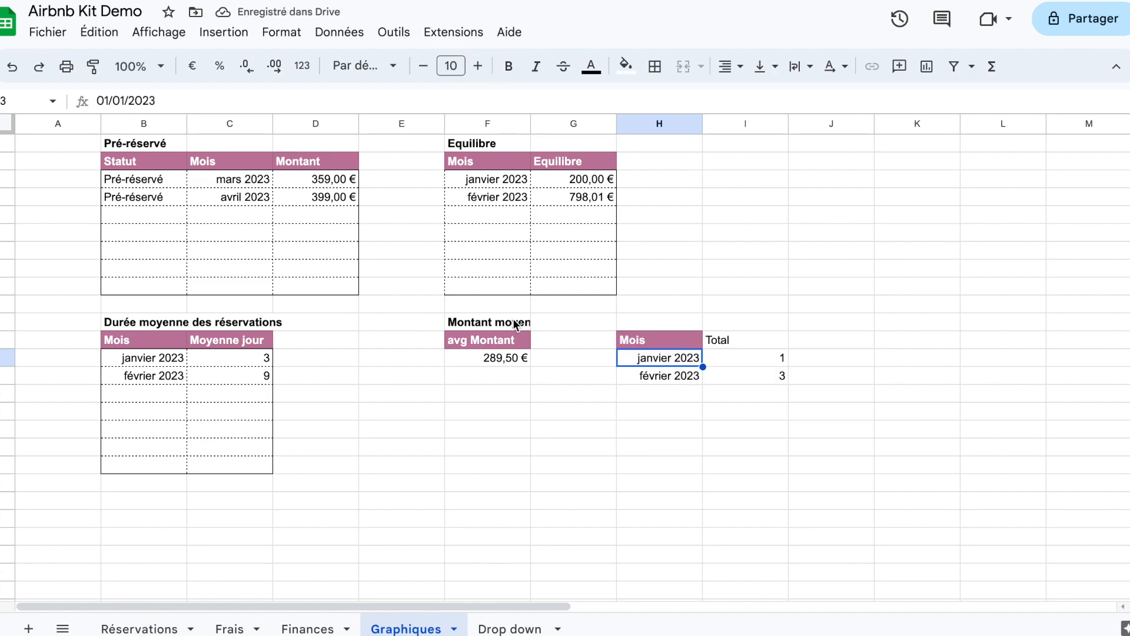
Step: Copy the Montant moyen title cell into H11 and replace its text with Nombre de réservation par mois
click(507, 322)
key(ctrl+c)
click(628, 322)
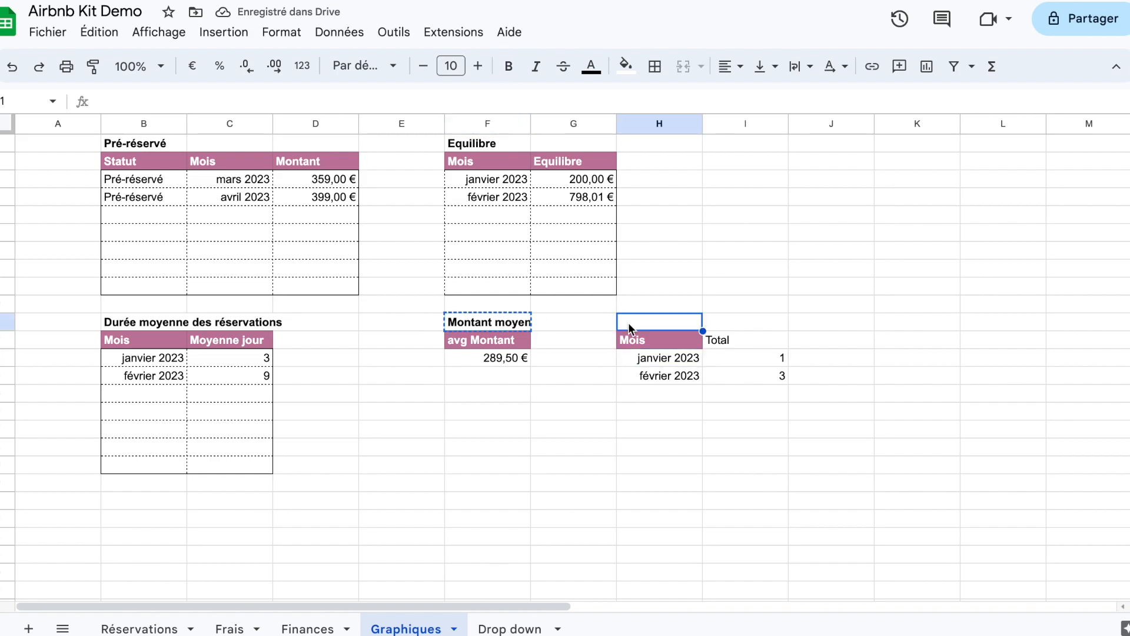
key(ctrl+v)
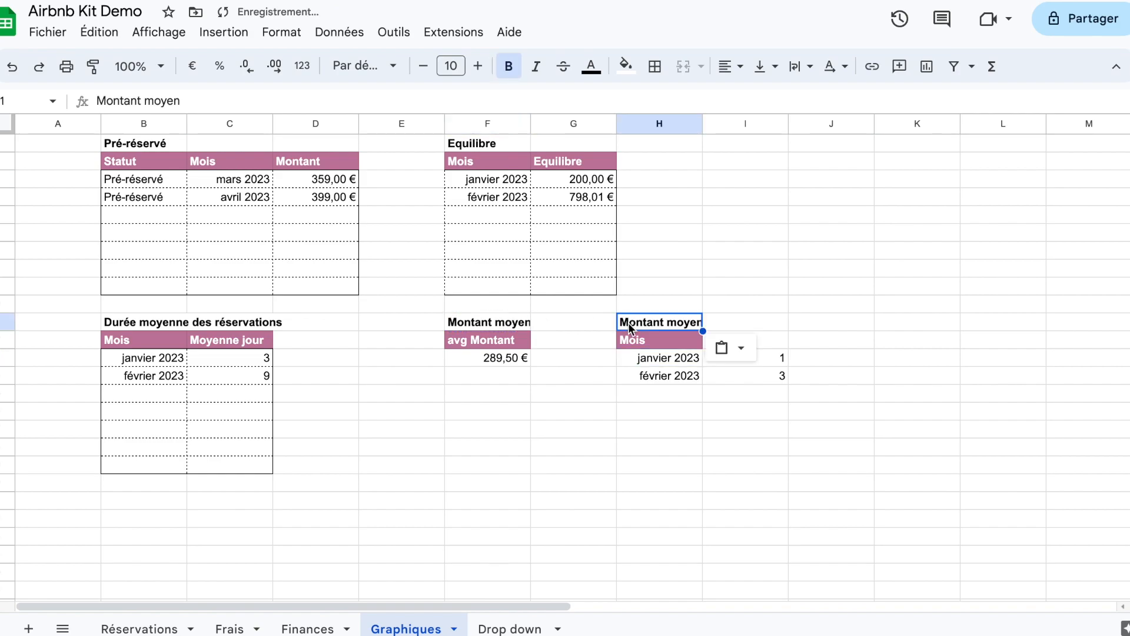
text(Nombrede réservation par mois)
key(Return)
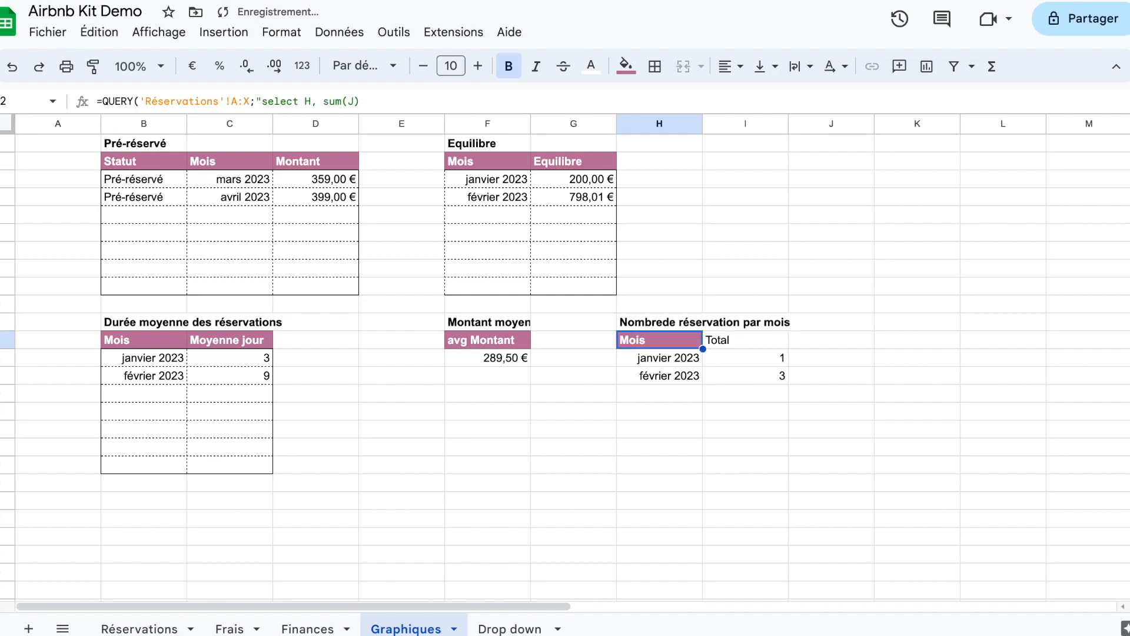
click(624, 323)
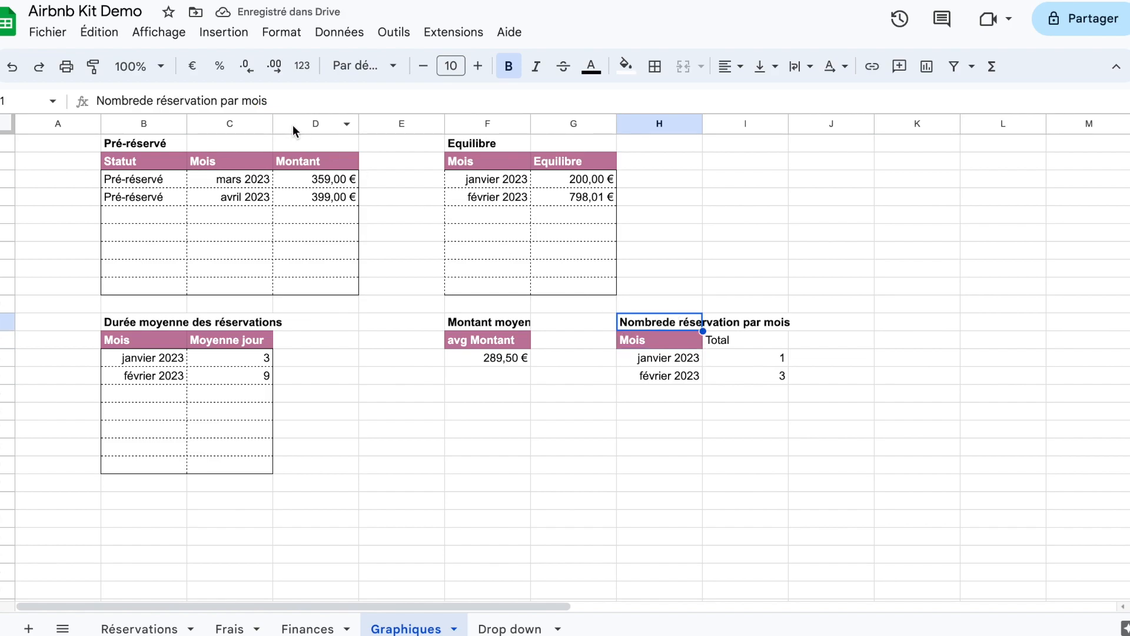
click(138, 101)
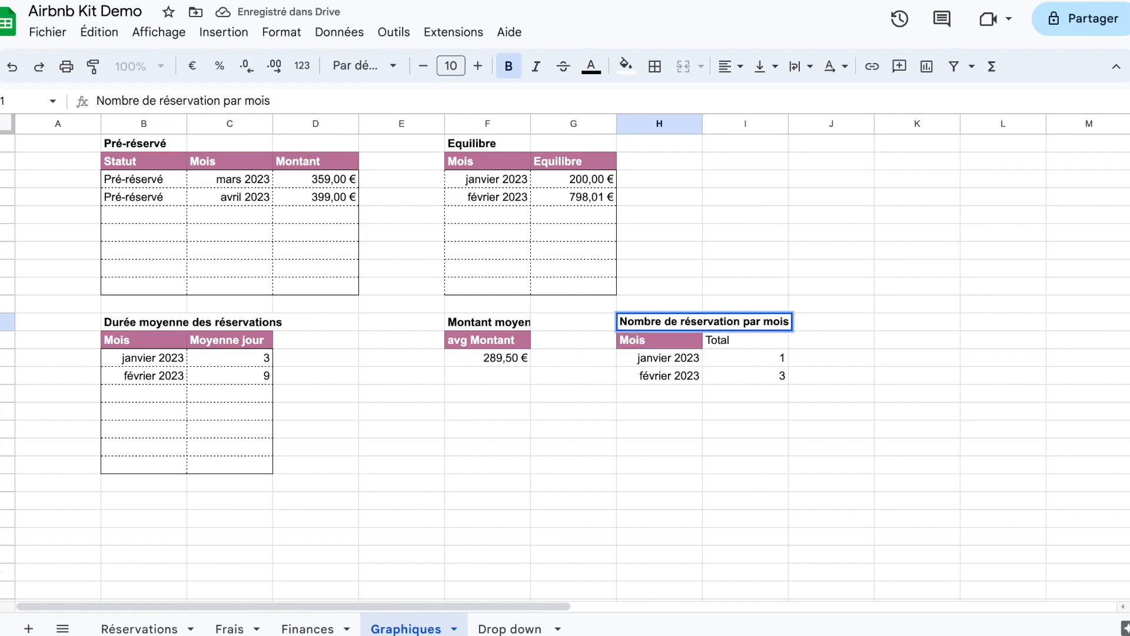
key(Return)
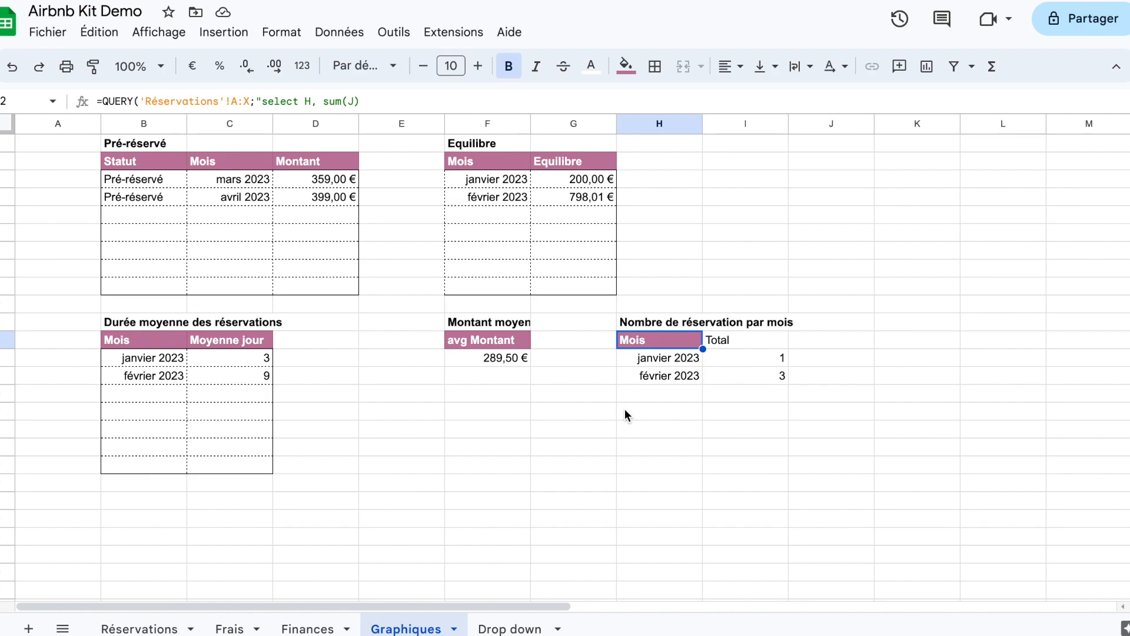
click(225, 629)
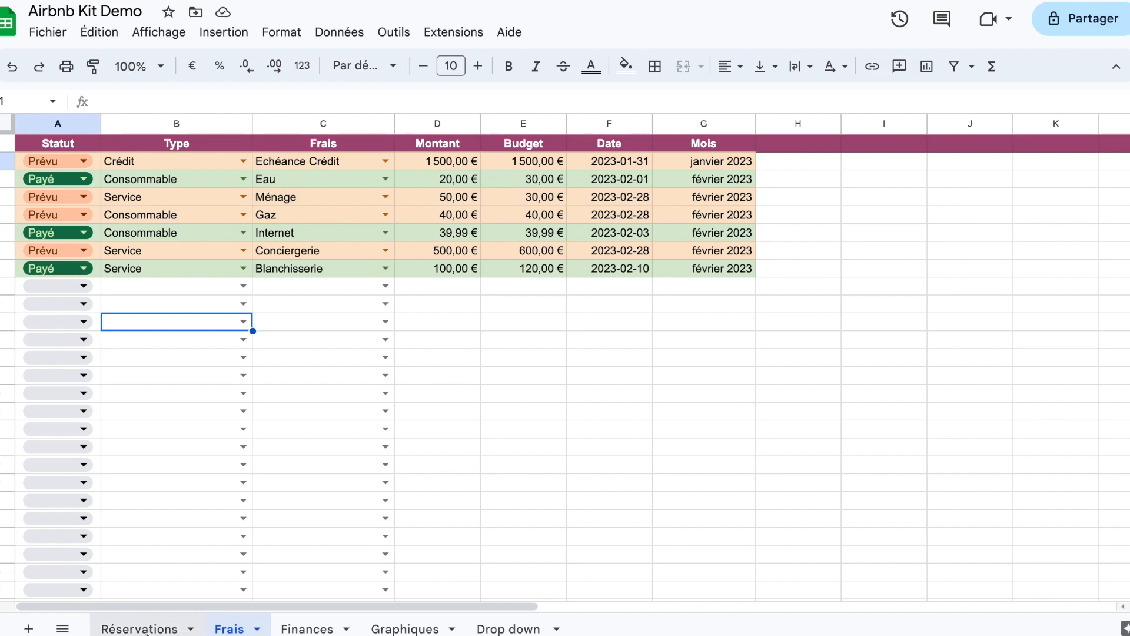
click(145, 631)
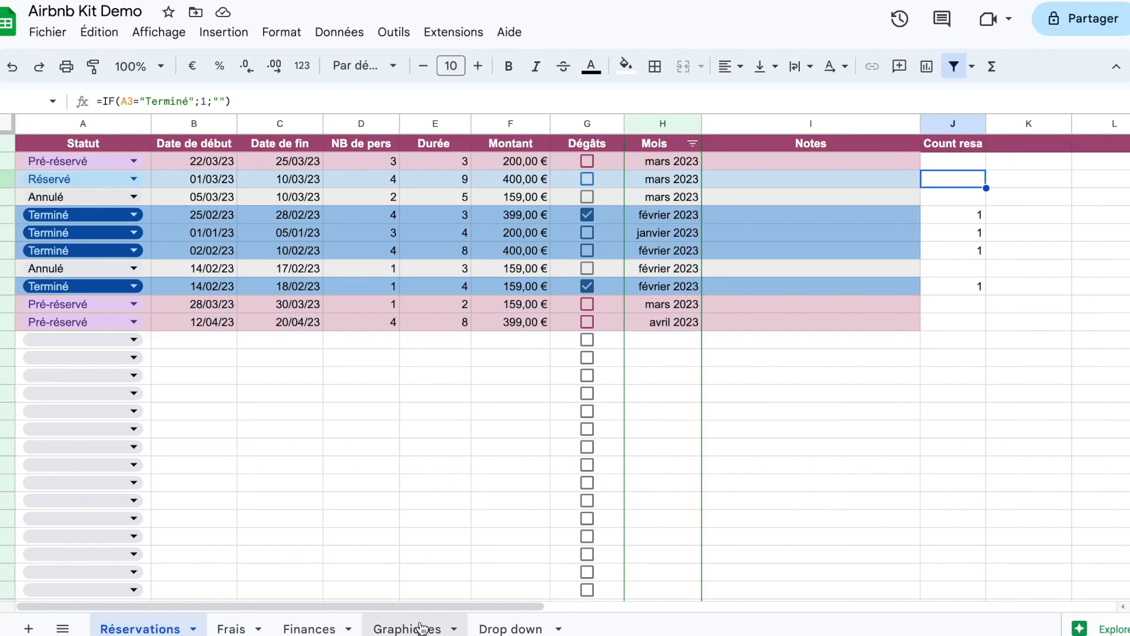
click(412, 627)
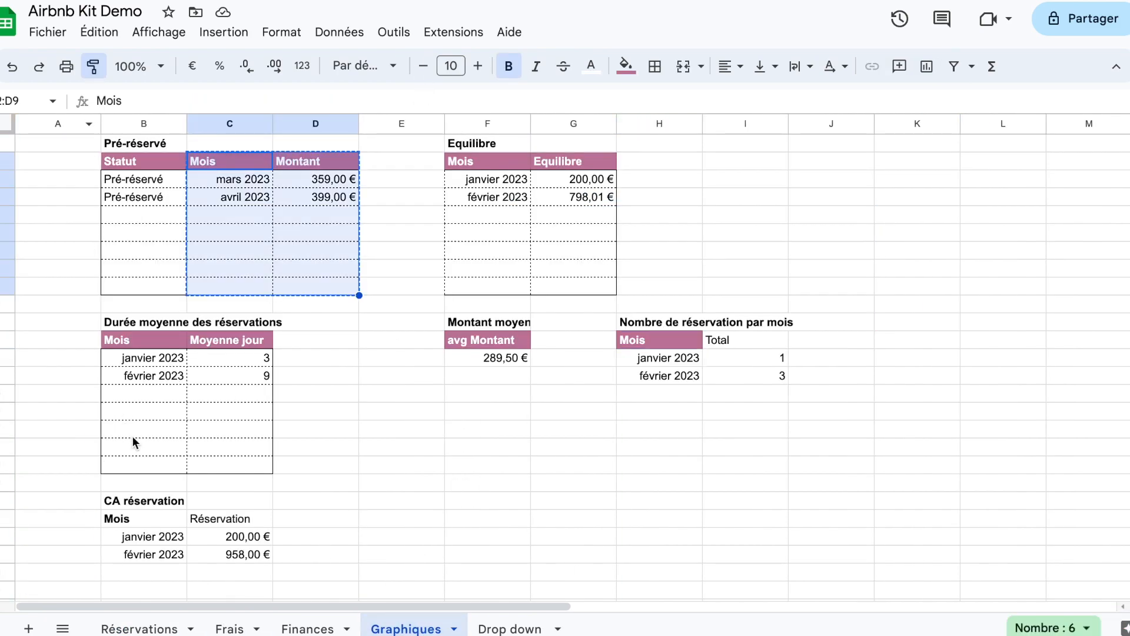
Step: Apply the copied formatting of the Pré-réservé table's C2:D9 range to the CA réservation table in B22:C29
click(161, 520)
scroll(366, 493, down, 3)
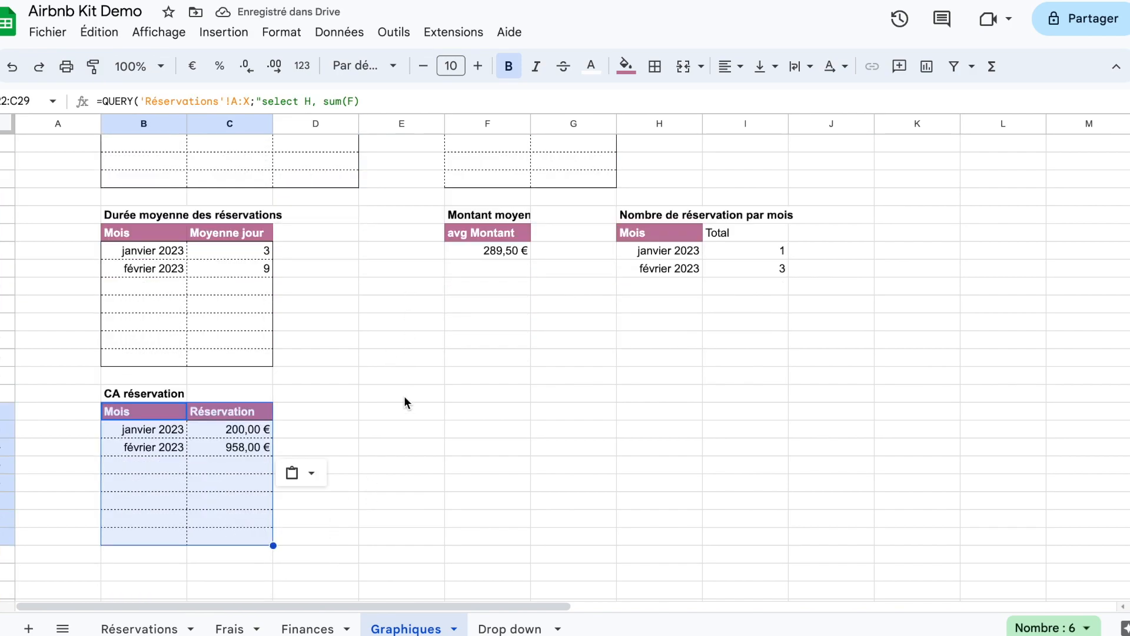
scroll(404, 401, up, 3)
scroll(404, 400, down, 2)
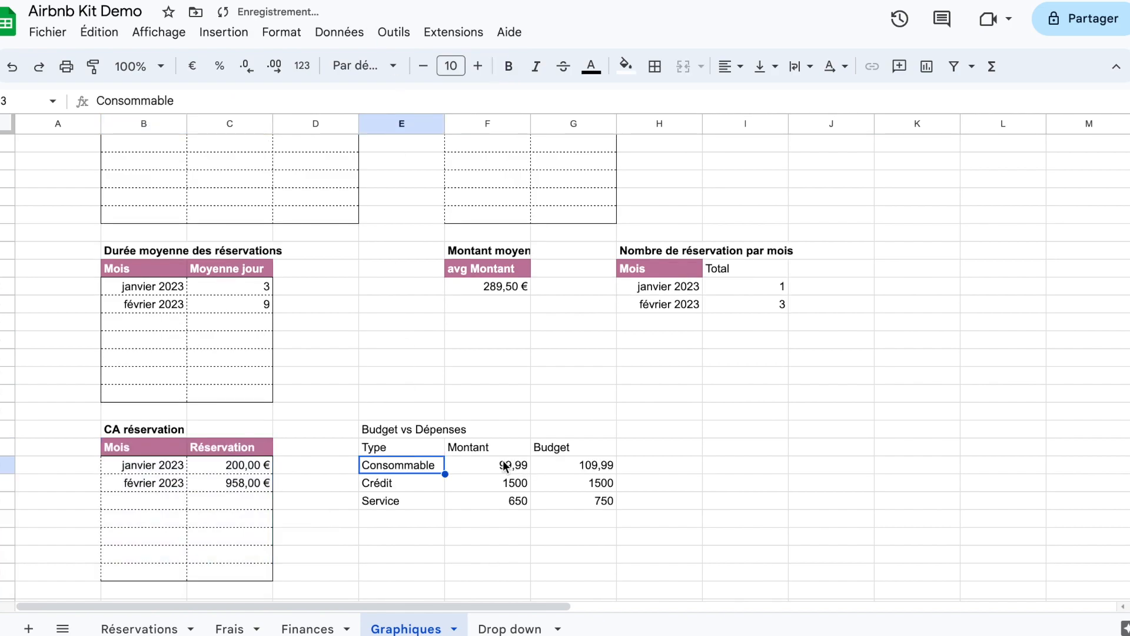
Step: Format the Montant and Budget amounts in F23:G25 of the Budget vs Dépenses table as euro currency
drag(504, 464, 605, 499)
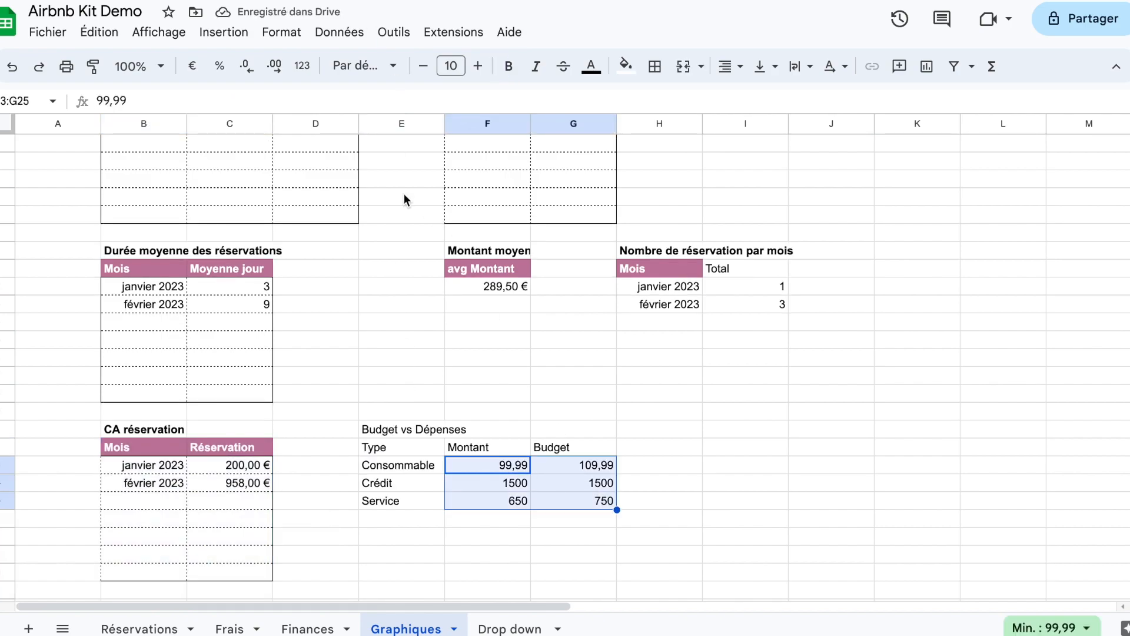
click(192, 66)
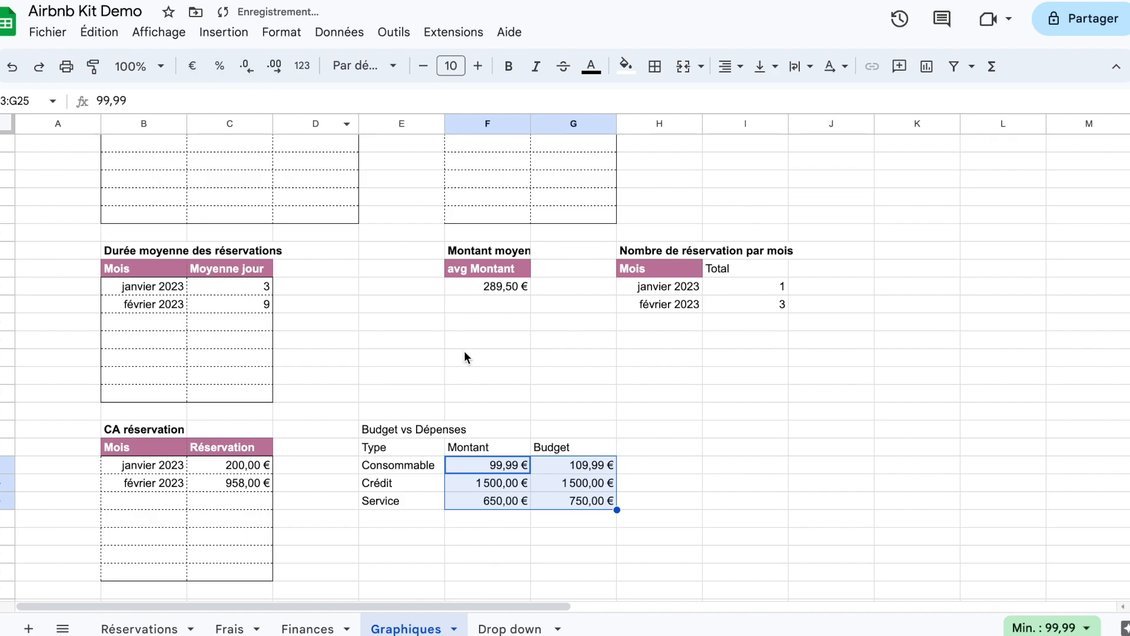
click(687, 488)
Step: Add a new sheet after Graphiques and name it Dashboard
click(28, 628)
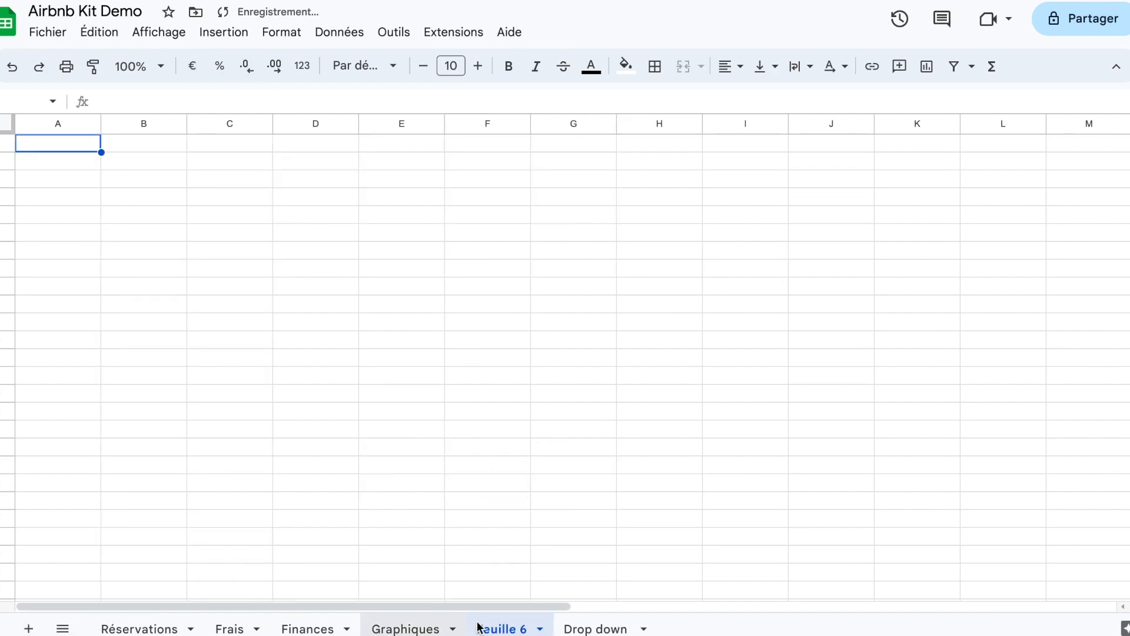
double_click(497, 629)
text(Dashboard)
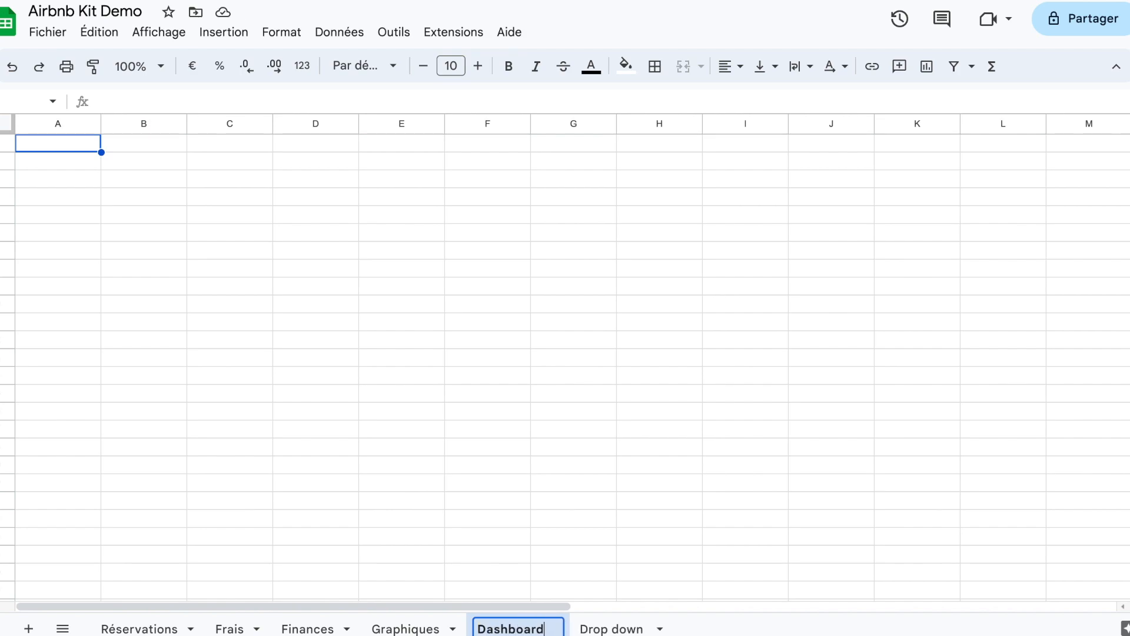
key(Return)
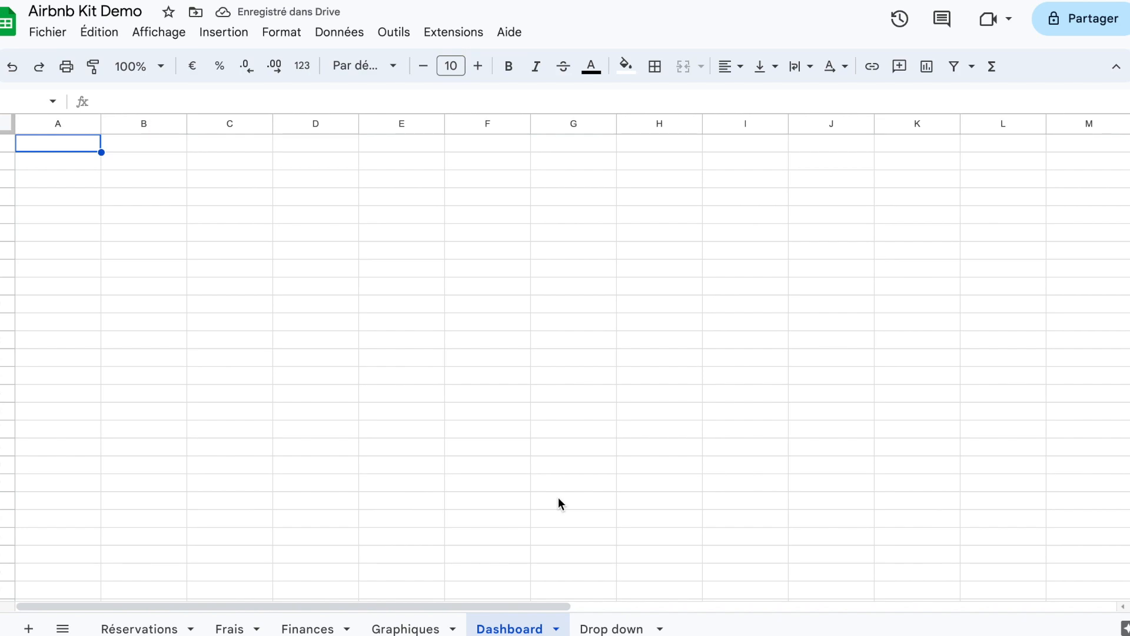
Step: Narrow column A on the Dashboard sheet to roughly half its width
click(558, 498)
key(shift+Up)
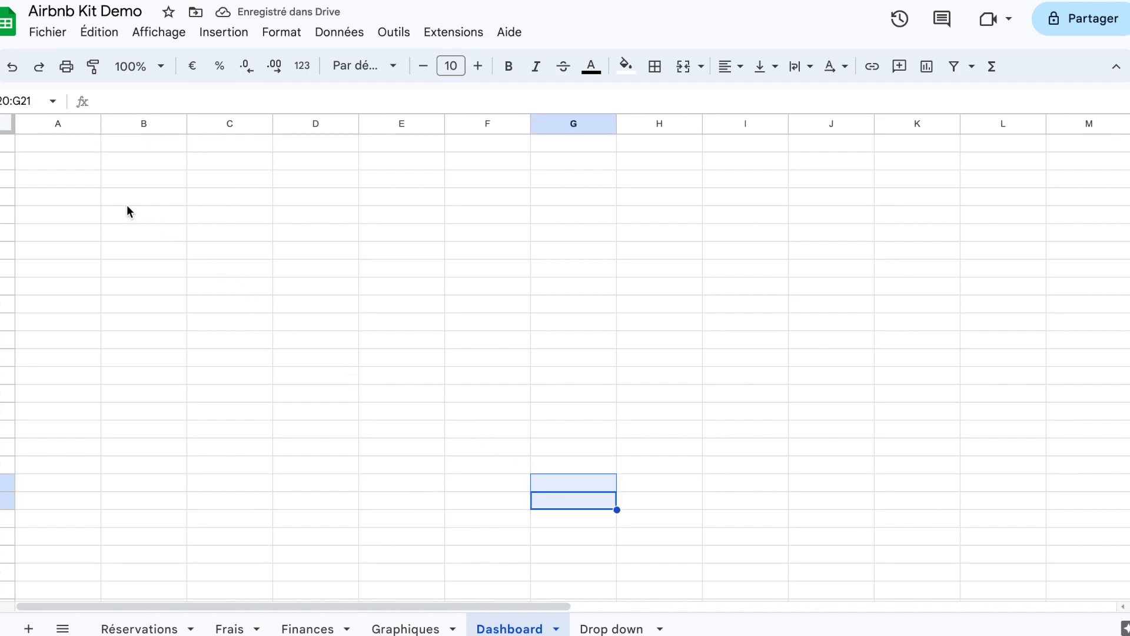
click(111, 286)
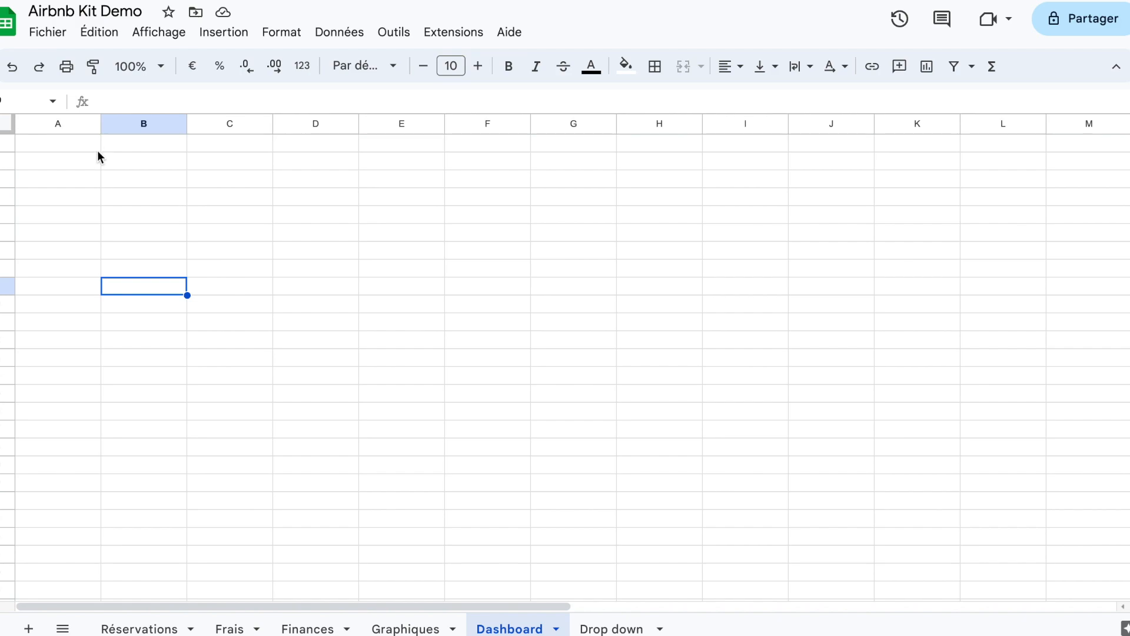
drag(99, 124, 99, 124)
drag(58, 130, 59, 126)
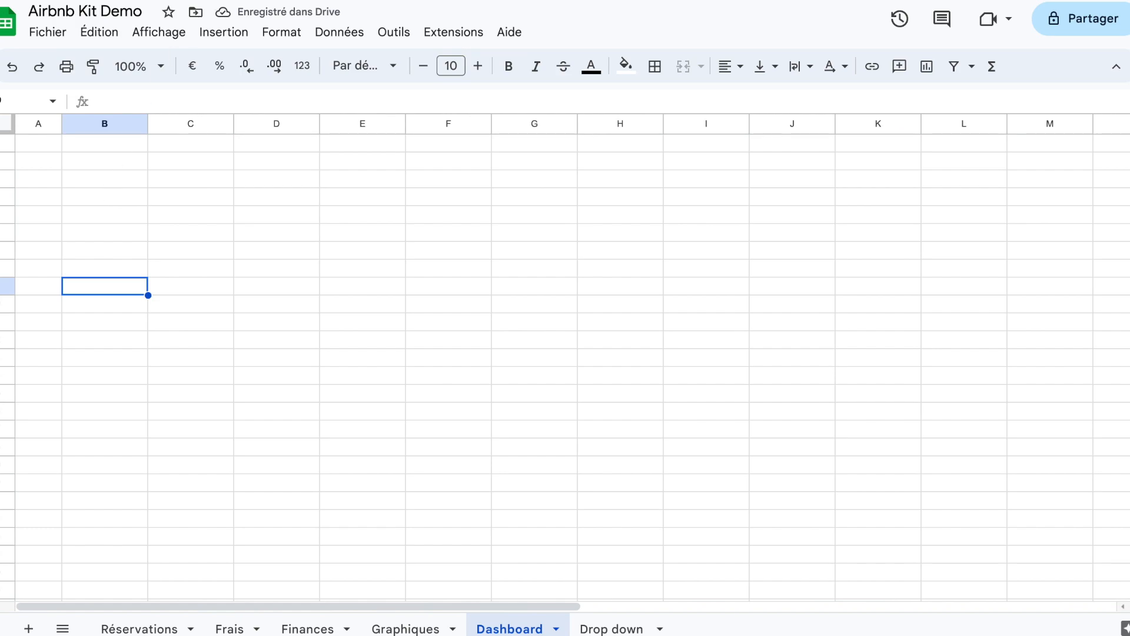
Step: Enter the heading Pré-réservation in B9 of the Dashboard sheet and select the range B9:D10
text(Pré-réservation)
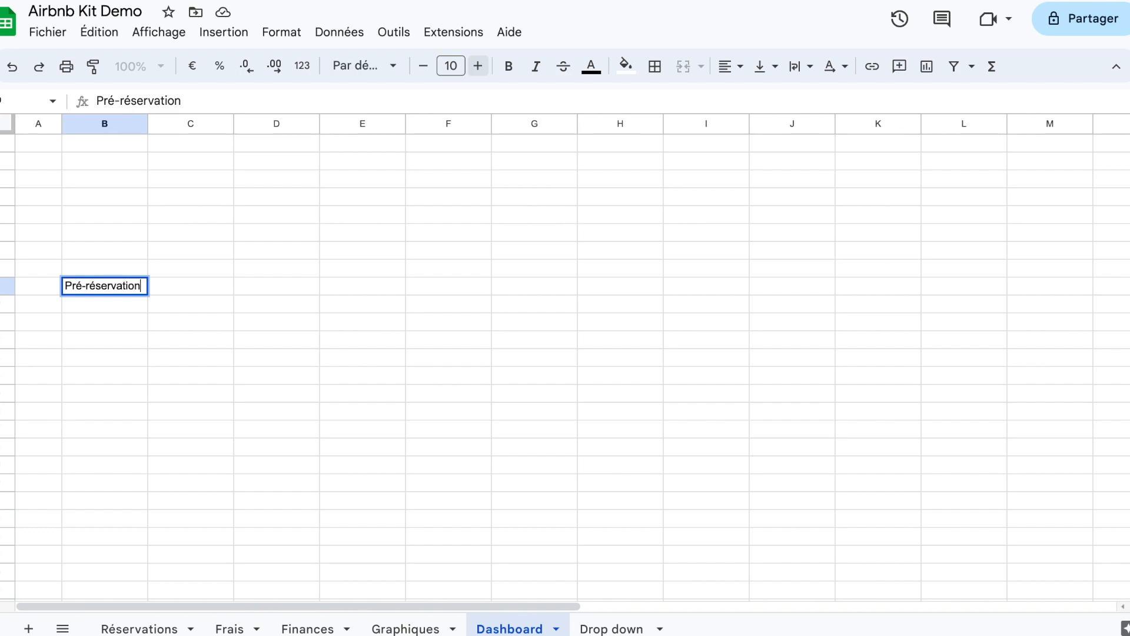
key(Tab)
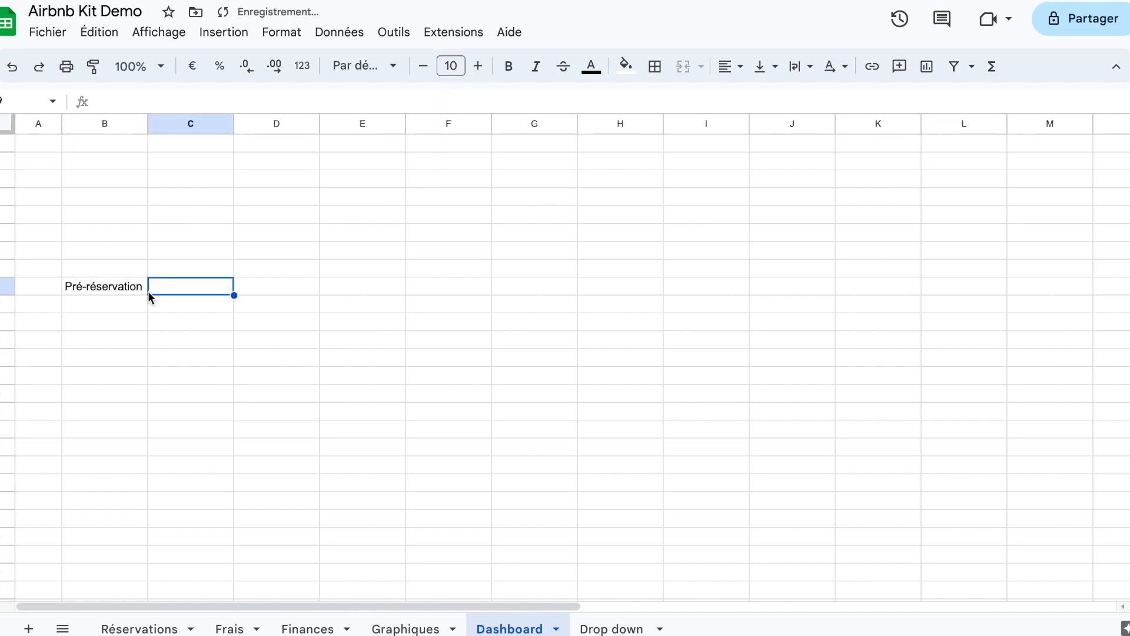
drag(113, 288, 269, 291)
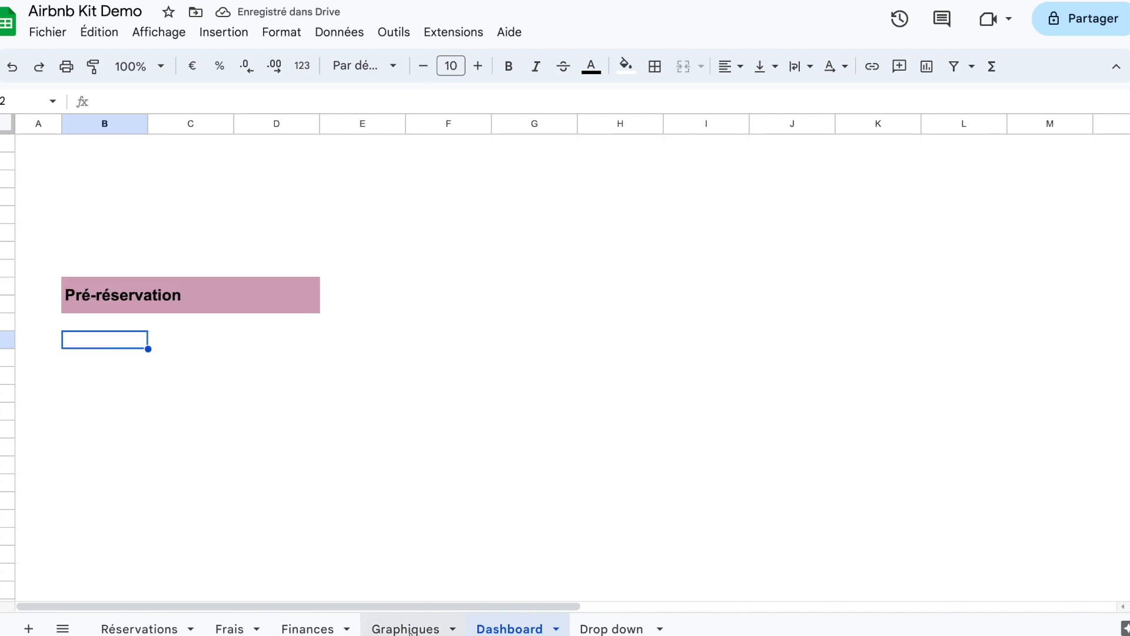
Step: Insert a chart from the Pré-réservé table range B2:D9 on the Graphiques sheet
click(407, 629)
scroll(407, 446, up, 5)
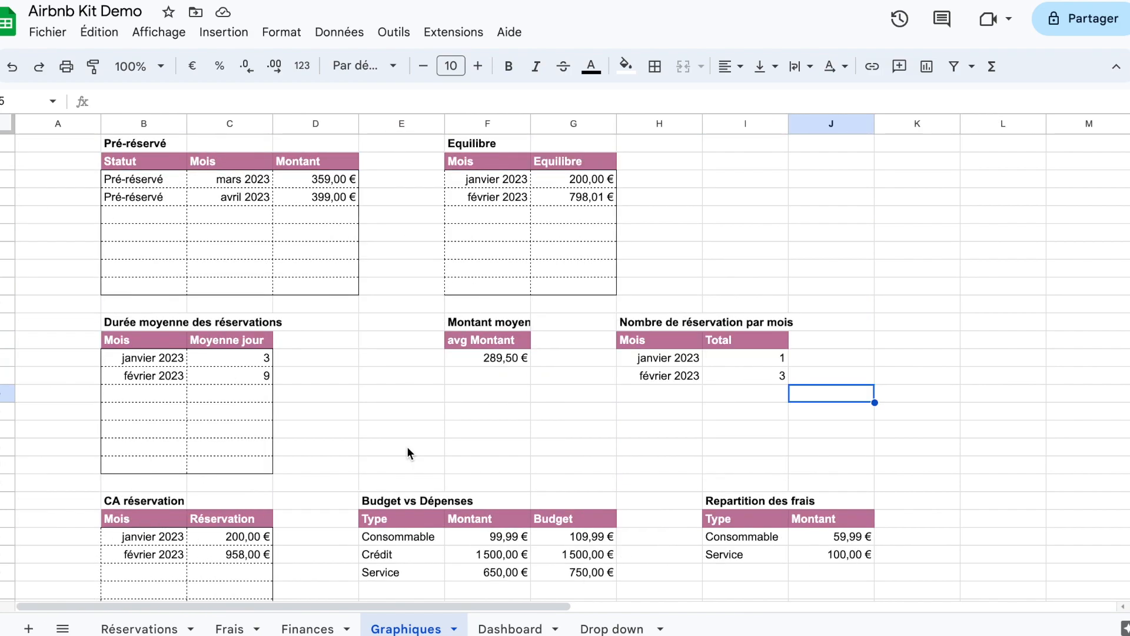
drag(147, 160, 284, 222)
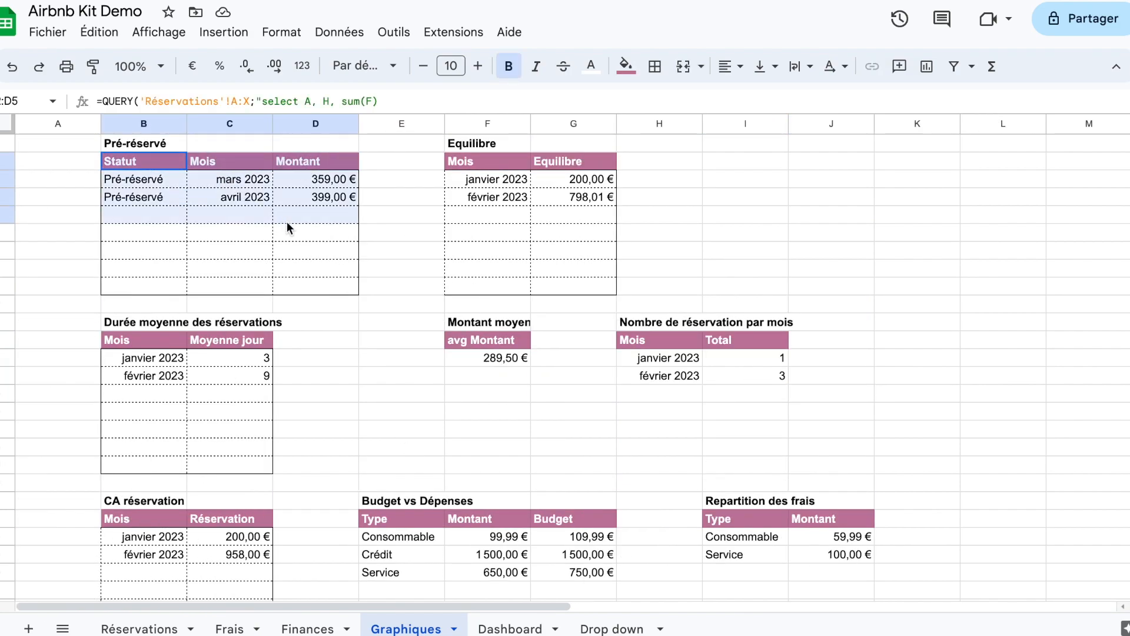
drag(320, 288, 320, 287)
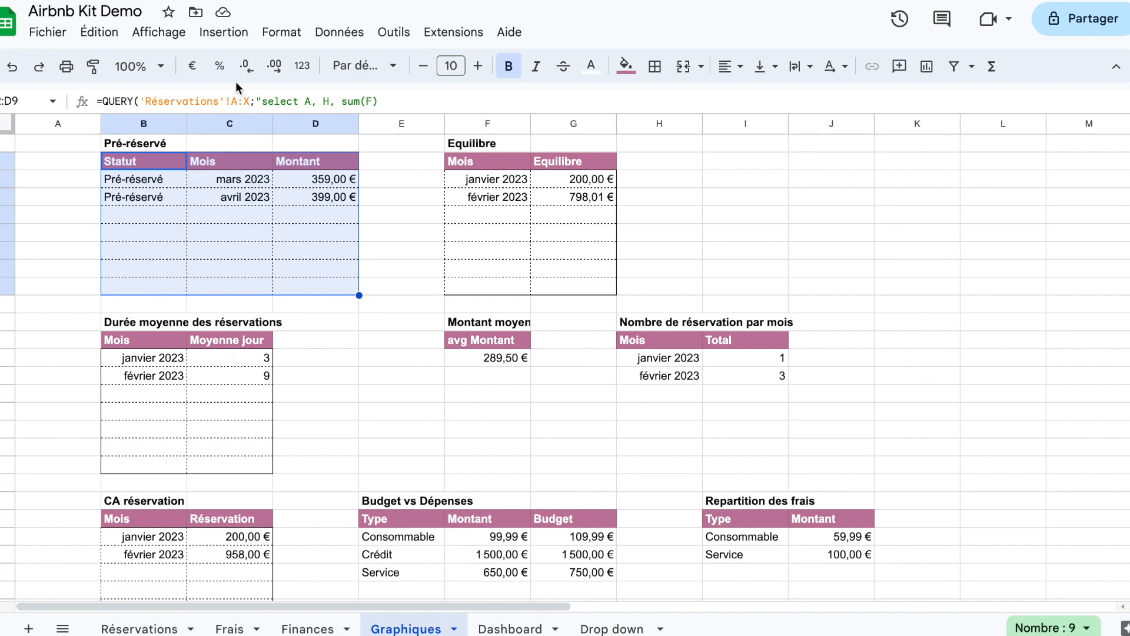
click(218, 35)
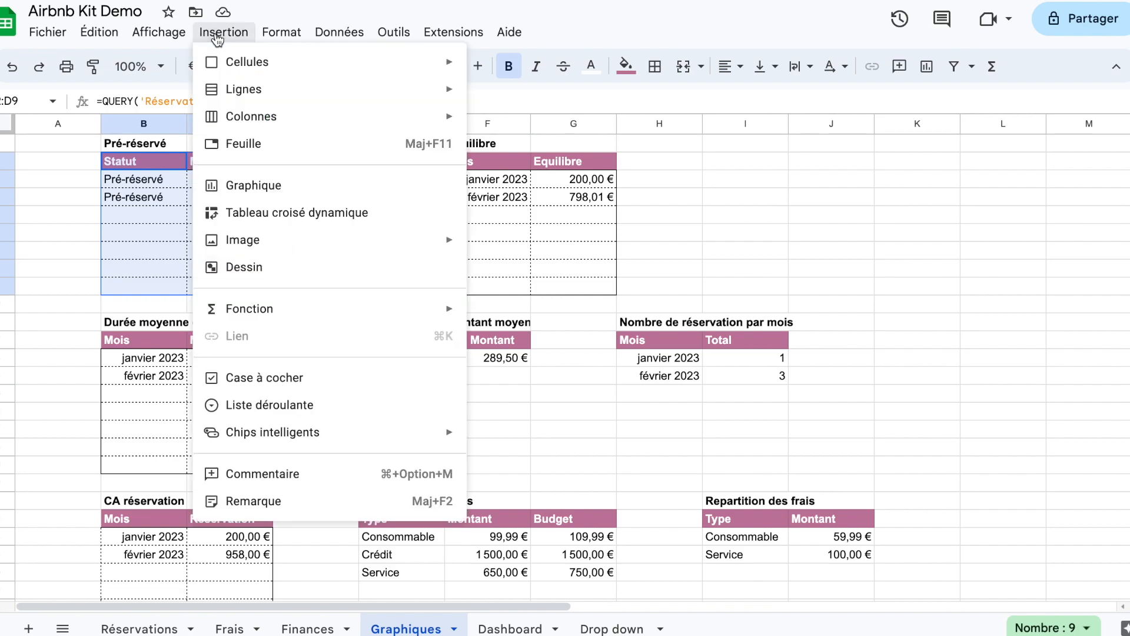
click(257, 186)
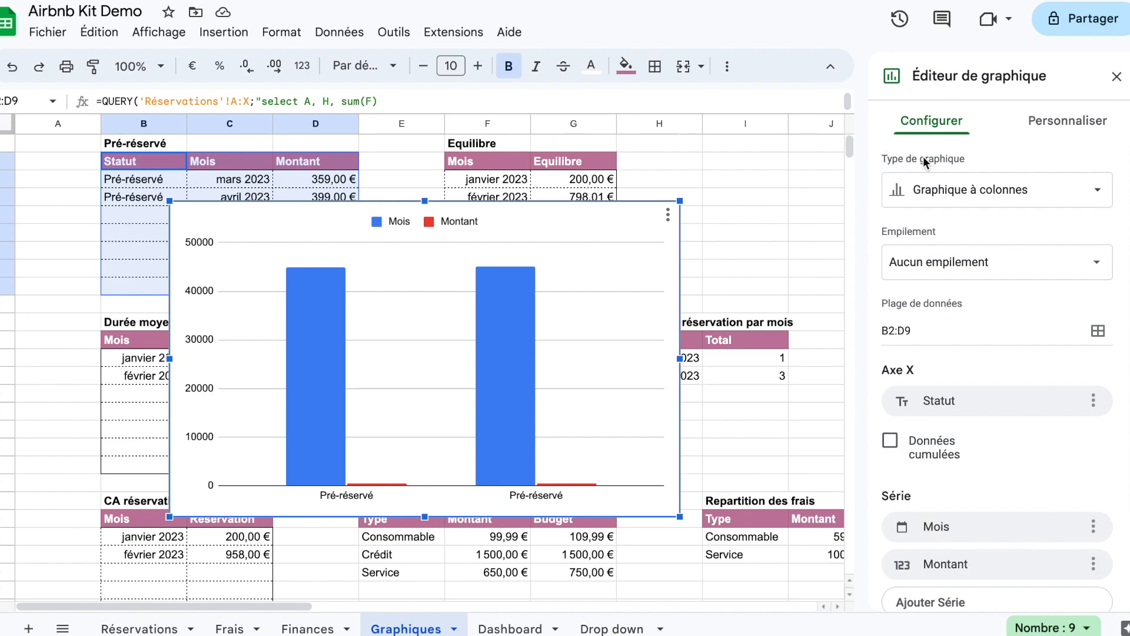
Step: Remove the Mois series from the new chart
scroll(1027, 340, down, 1)
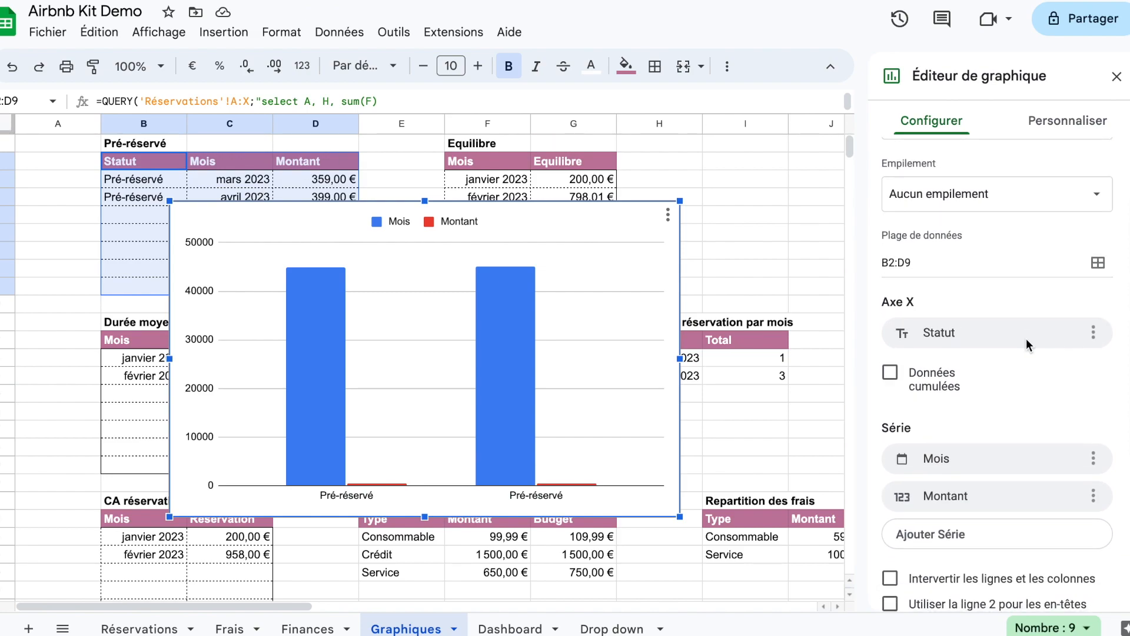
click(1092, 460)
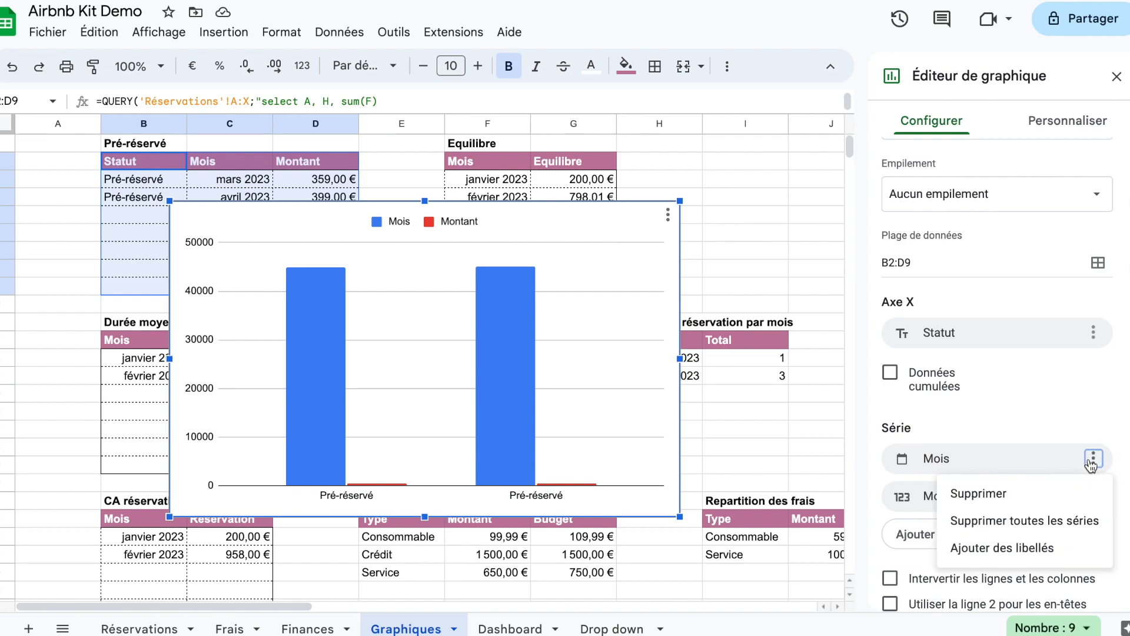
click(1058, 493)
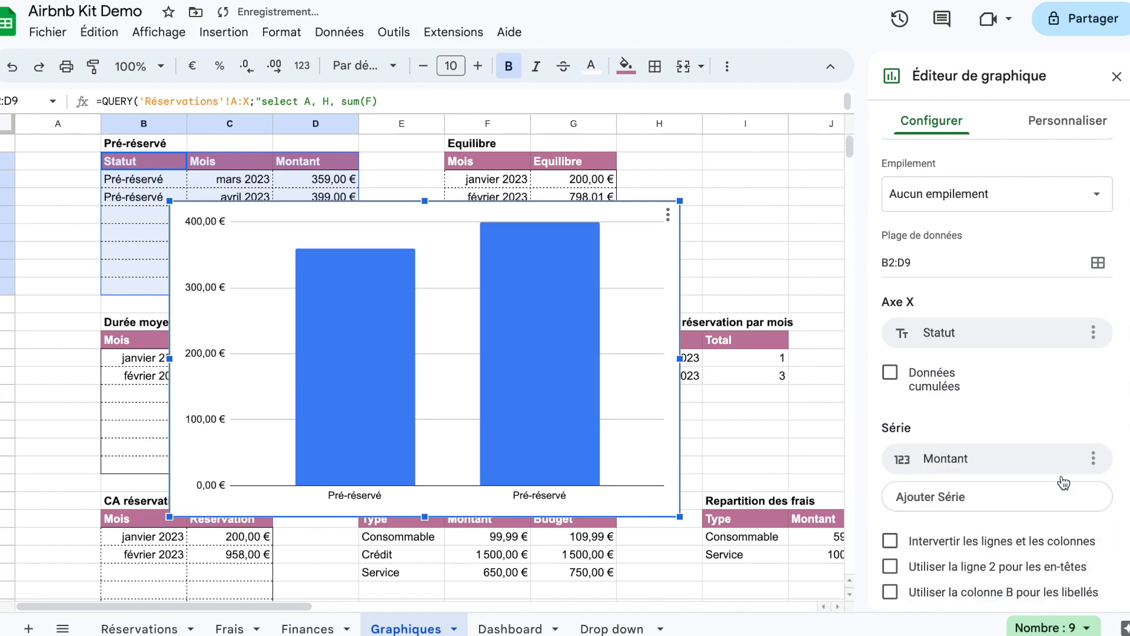
Step: Set the chart's X axis to Mois and keep Montant as its only series
click(1070, 334)
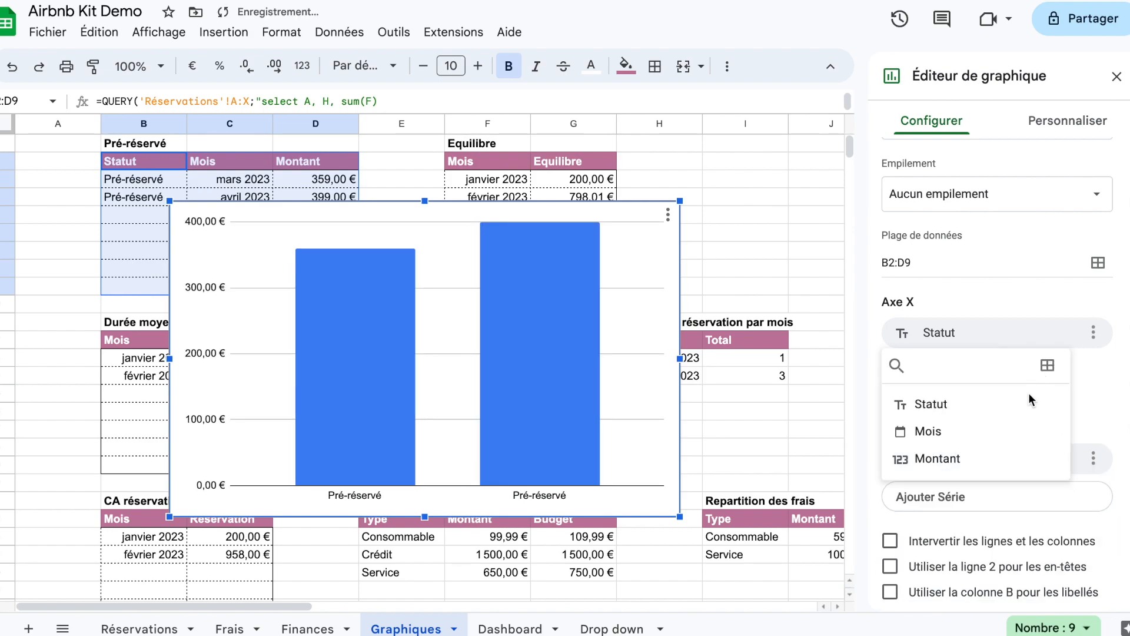
click(1006, 432)
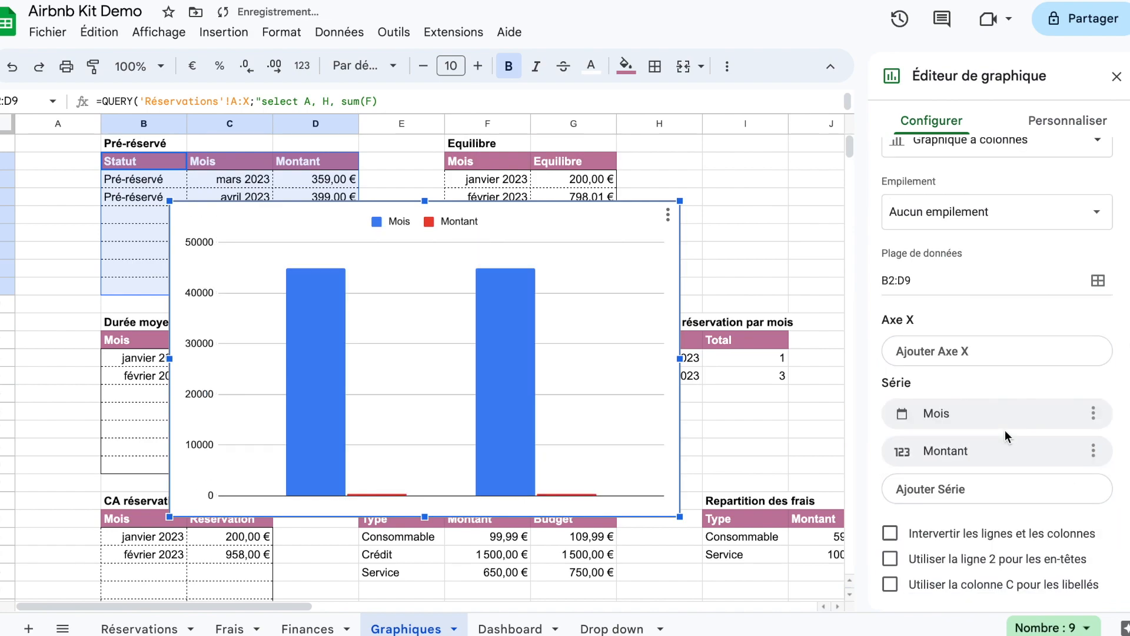
click(1036, 353)
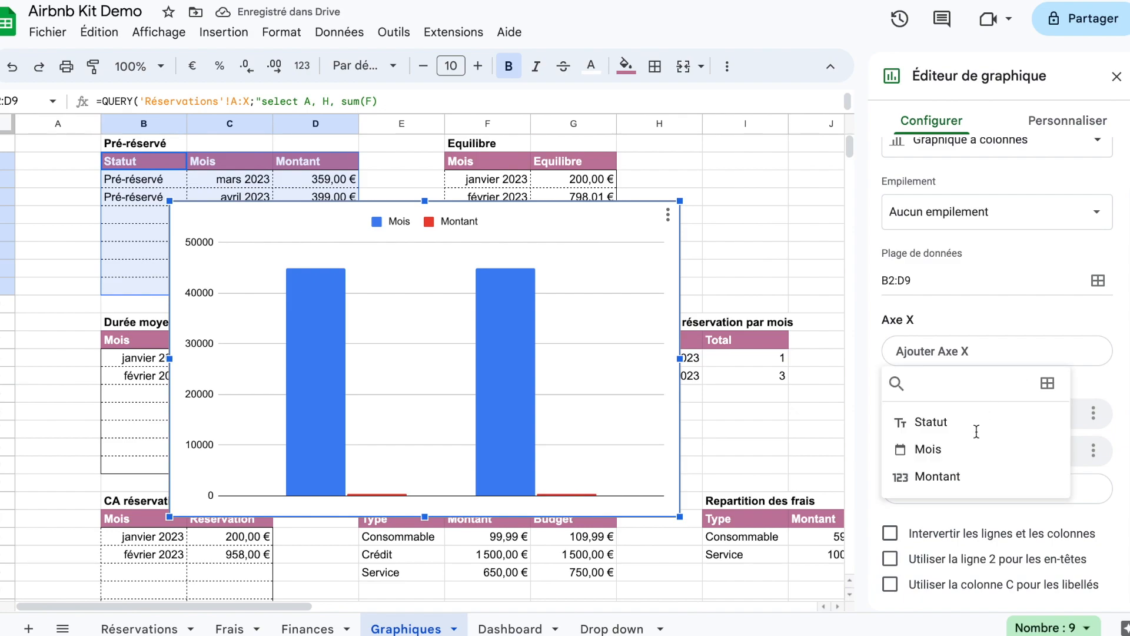
click(940, 448)
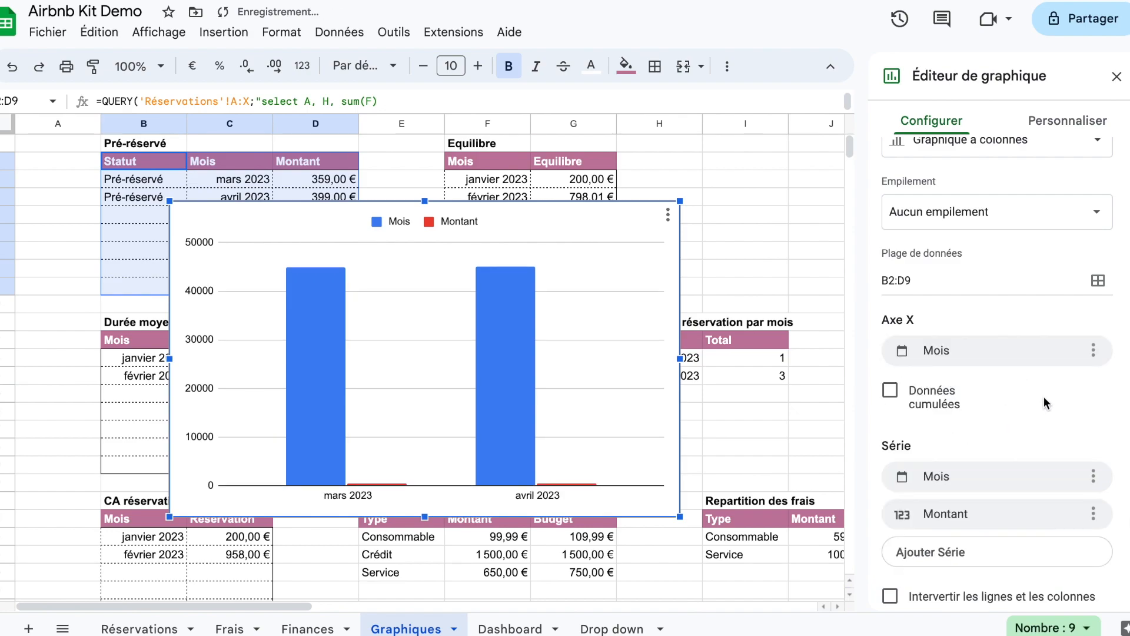
click(1093, 476)
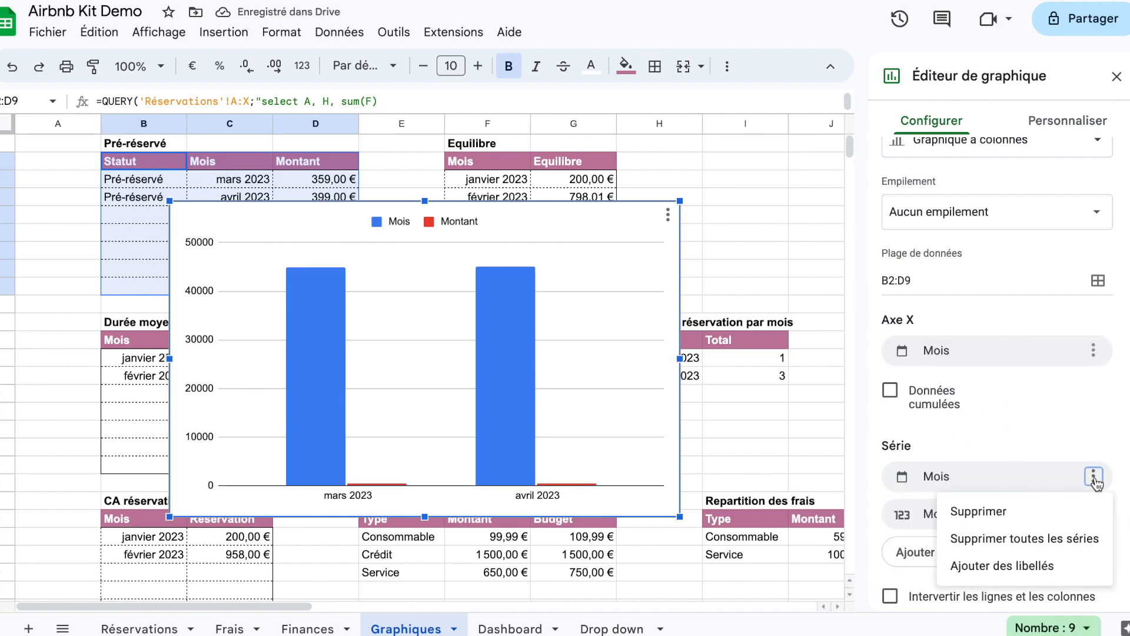
click(1069, 511)
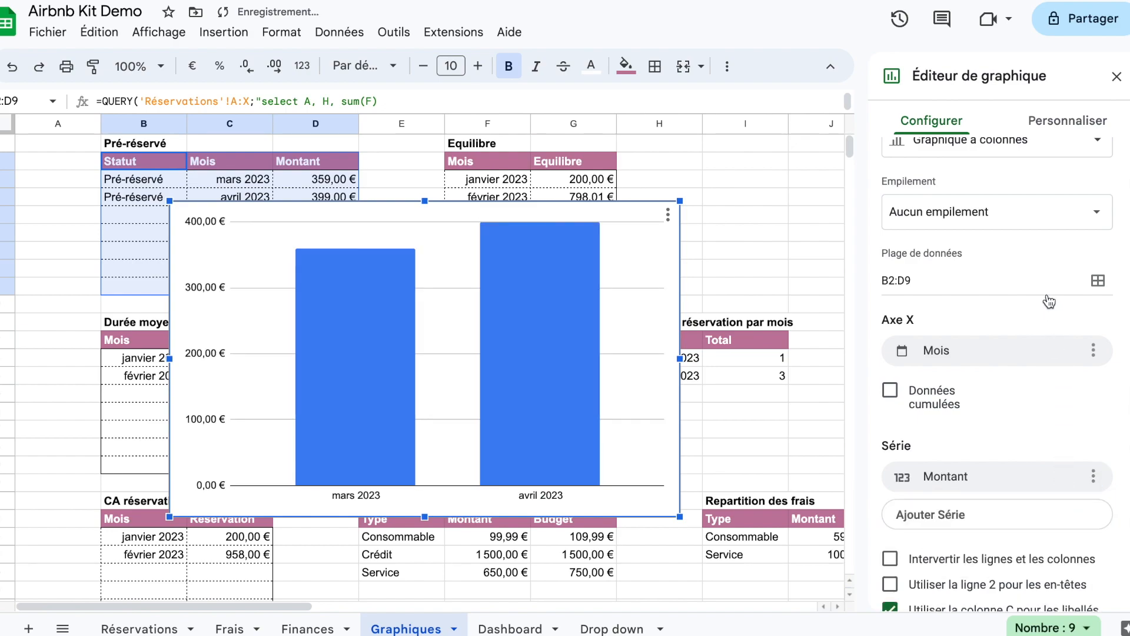
Step: Set the fill colour of the Montant series to the mauve-pink shade used in the table headers
click(1063, 129)
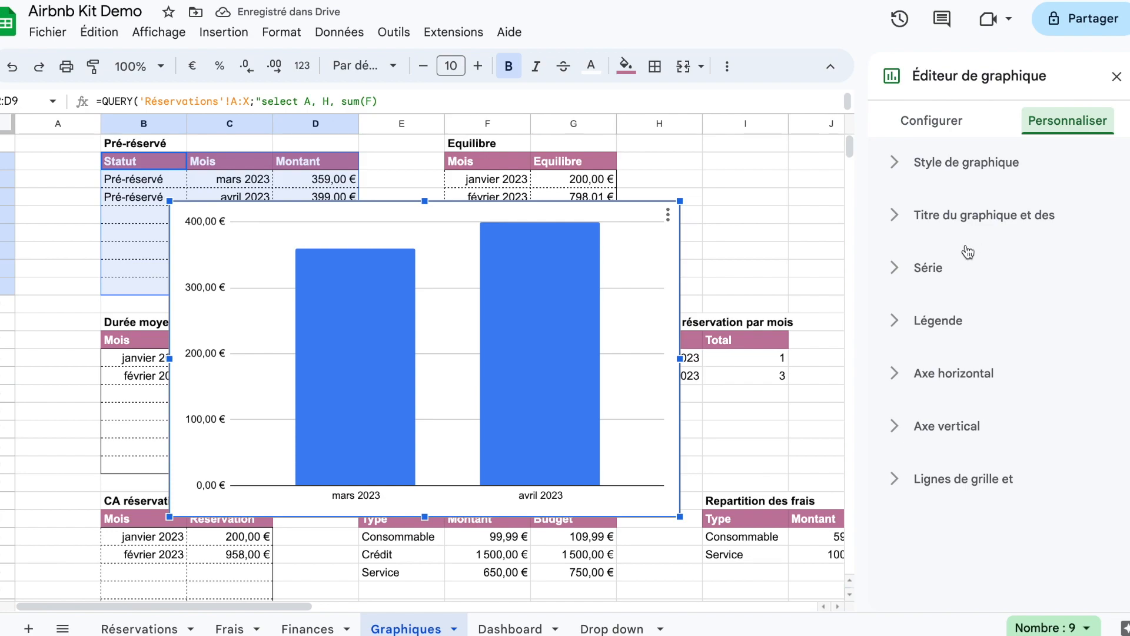
click(934, 269)
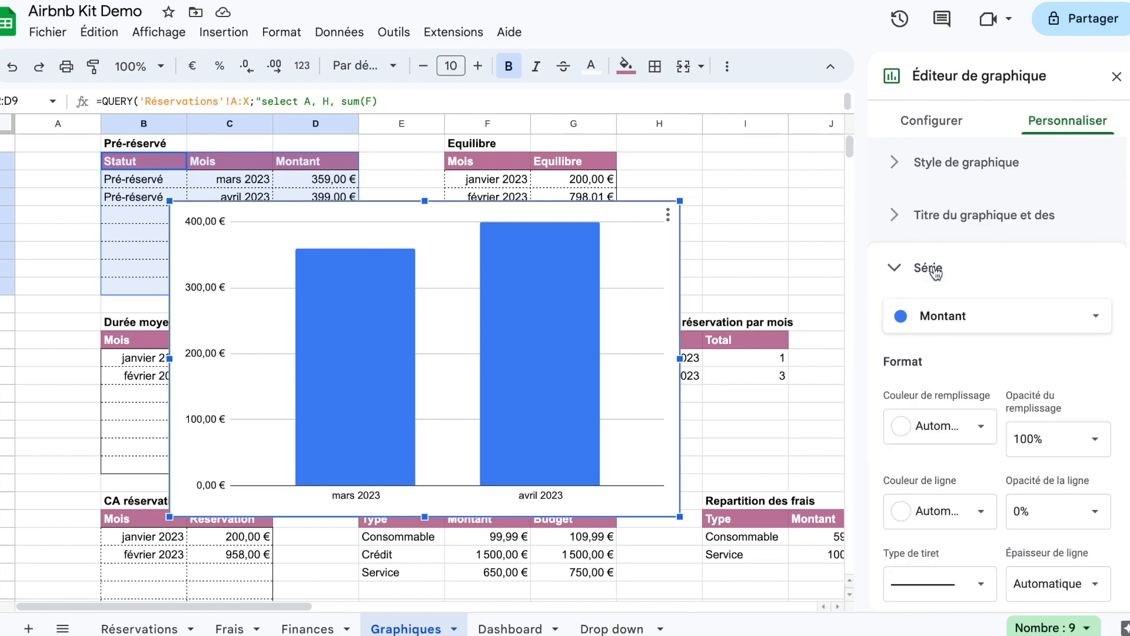
click(966, 315)
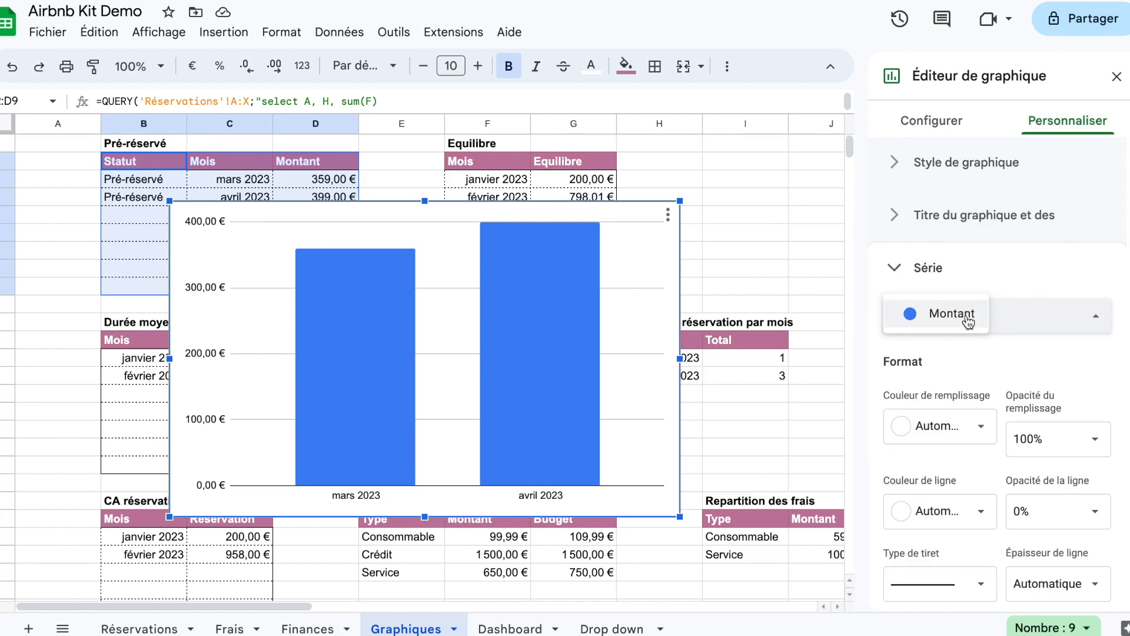
click(1019, 317)
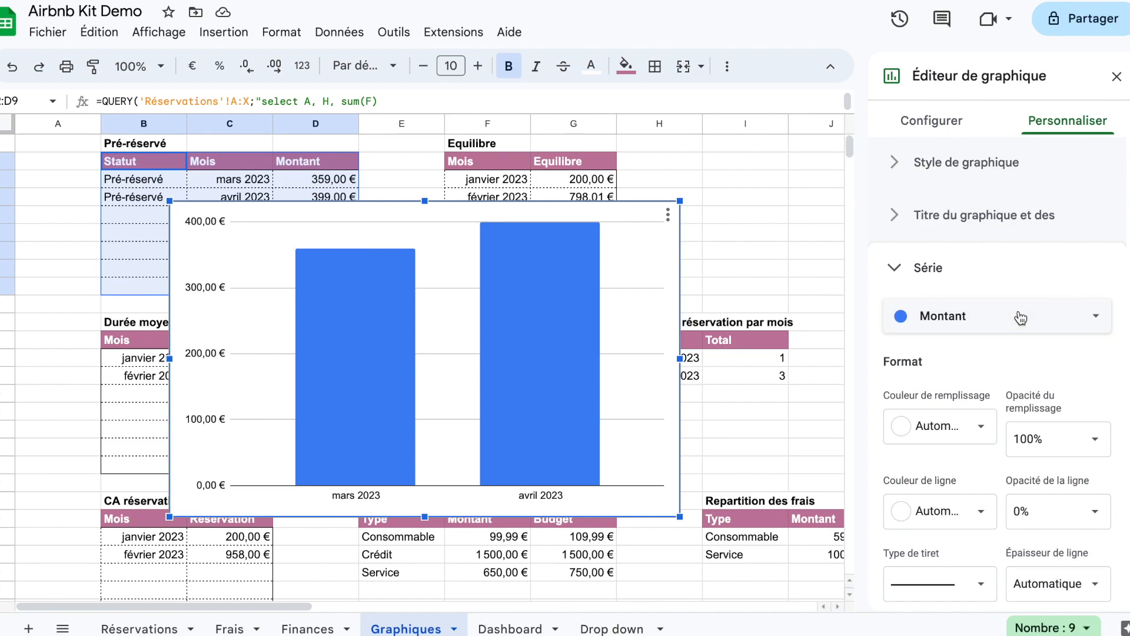
click(1034, 272)
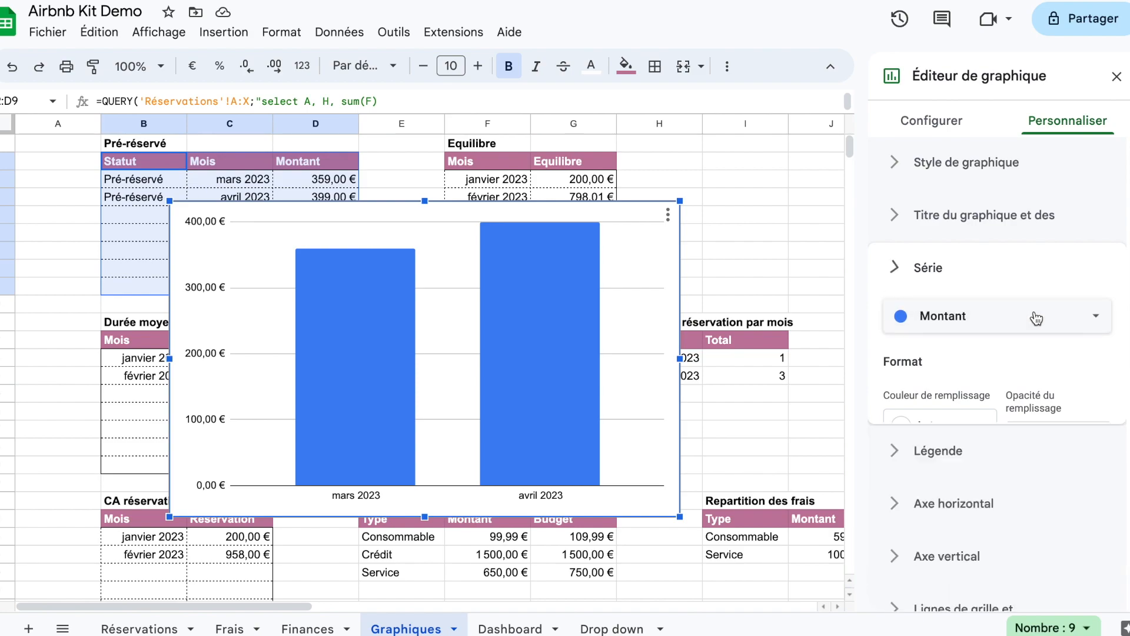
click(995, 274)
scroll(994, 353, down, 3)
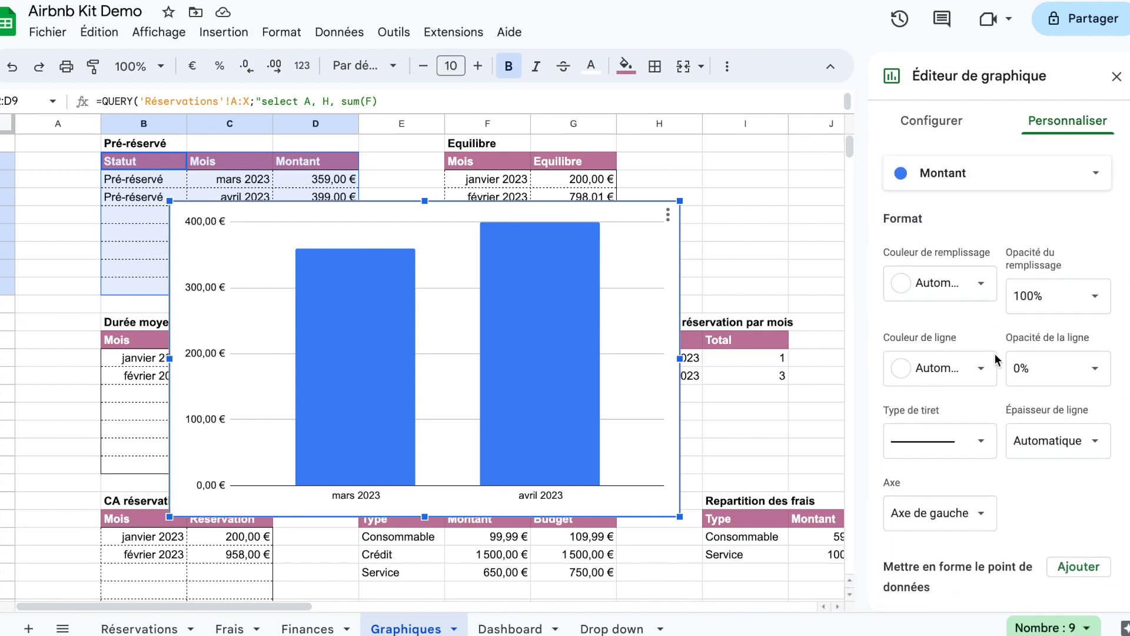
click(977, 287)
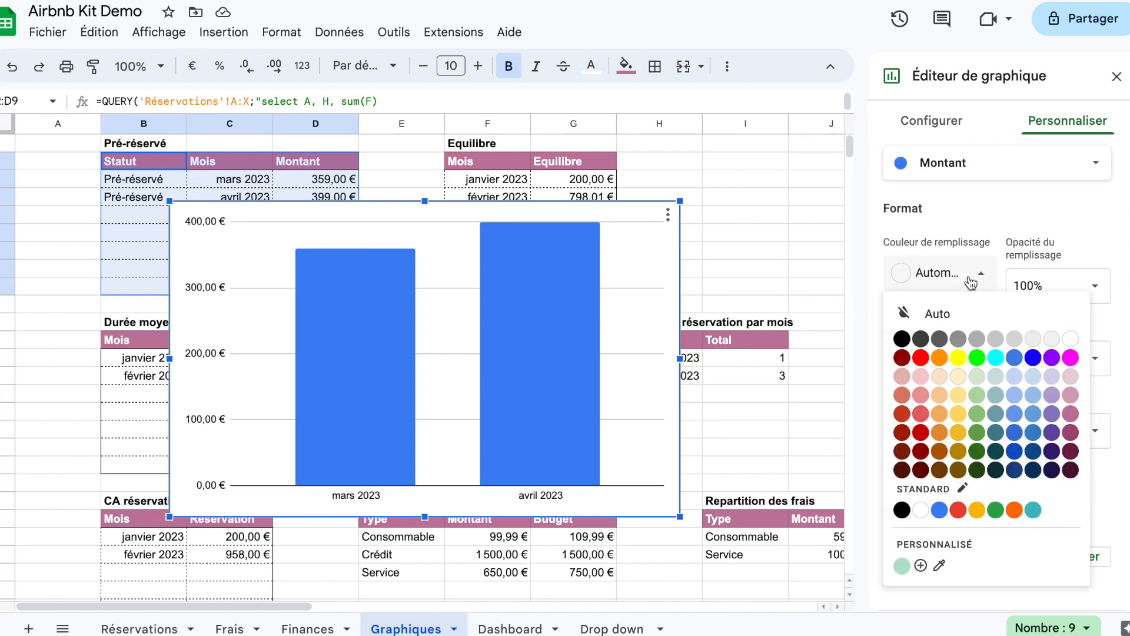
click(1071, 414)
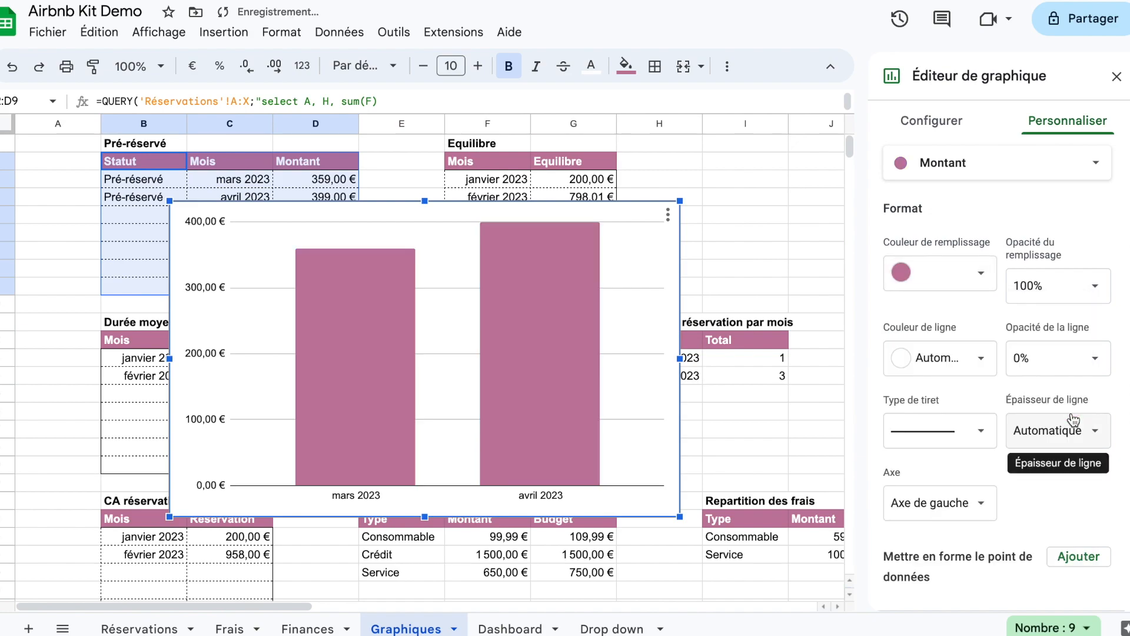
Step: Turn on data labels for the Montant series and make them bold
scroll(1050, 494, down, 5)
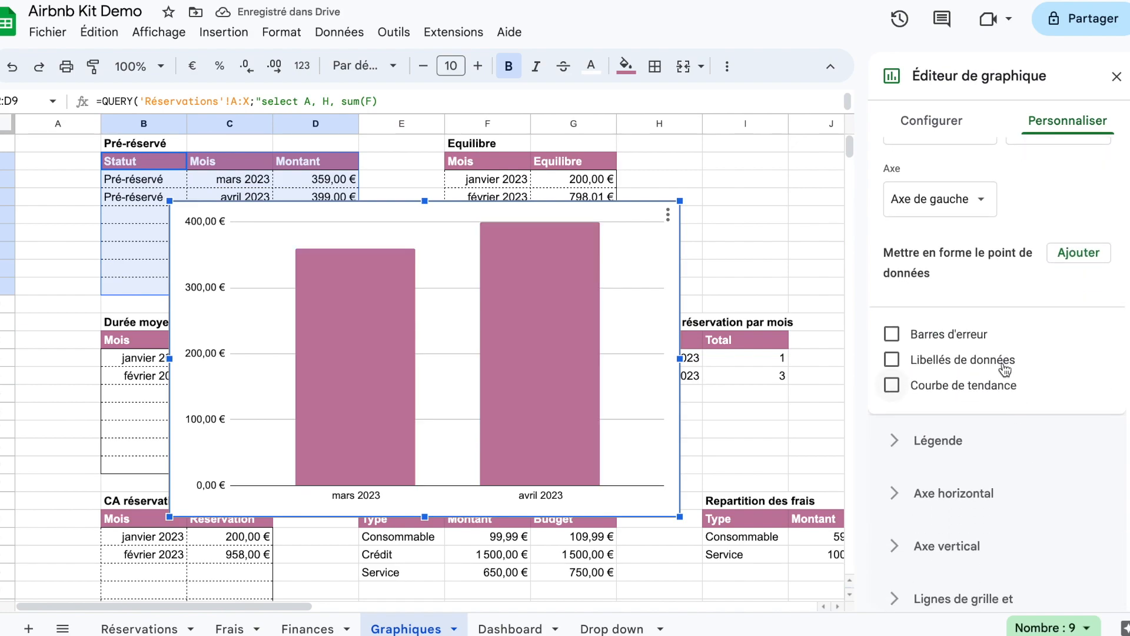
click(1004, 367)
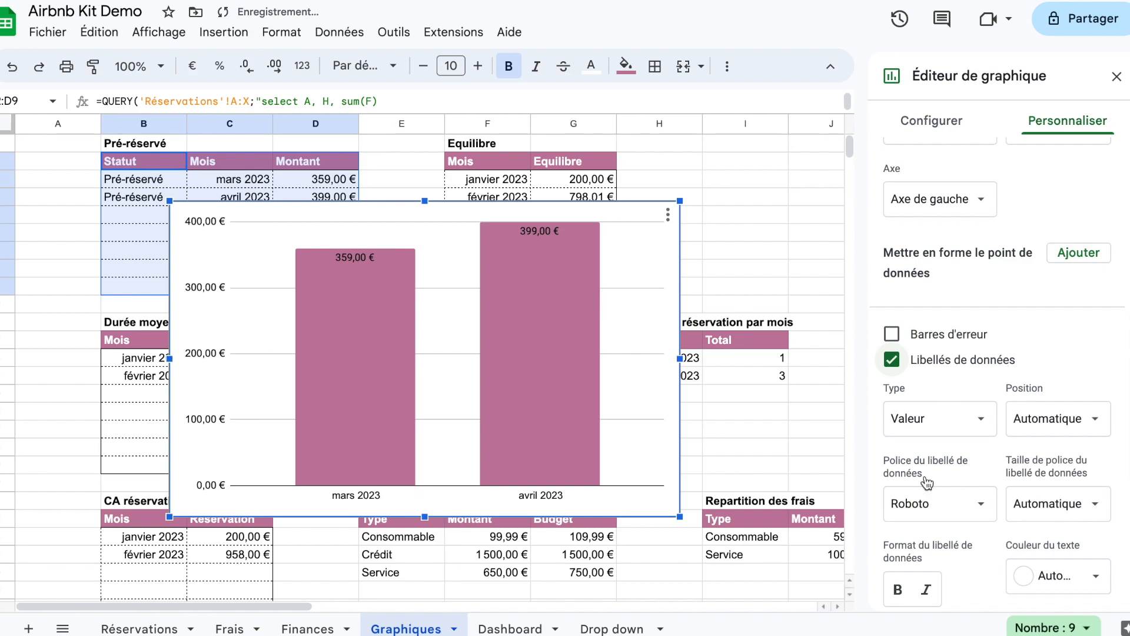
scroll(923, 475, down, 2)
click(899, 455)
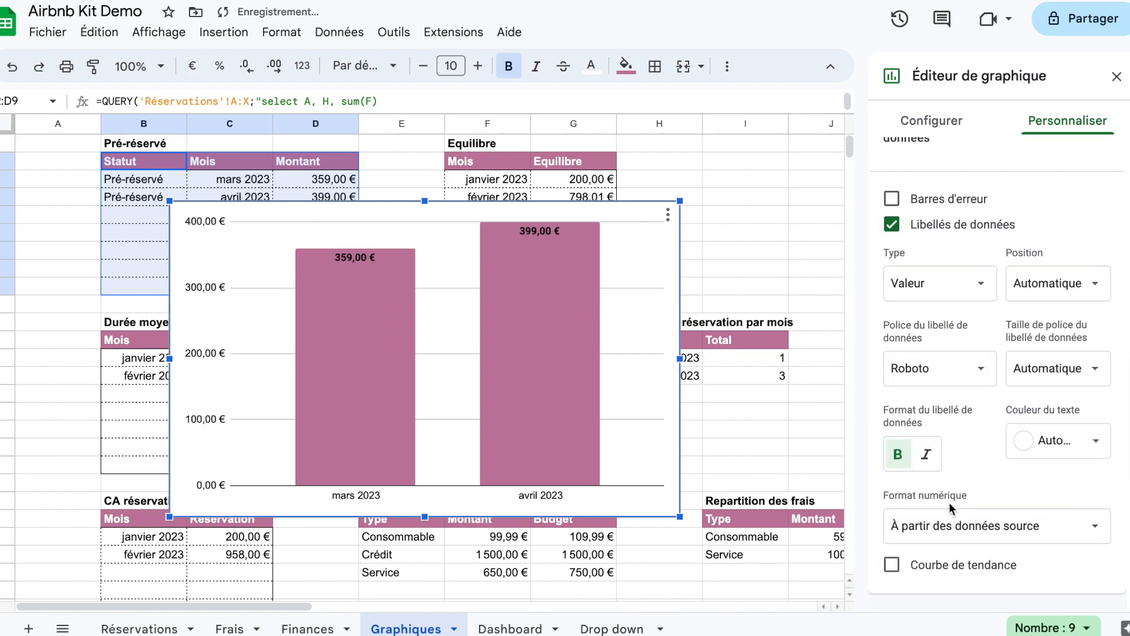
Step: Set the text colour of the Montant series' data labels to white
scroll(951, 482, down, 1)
click(1027, 395)
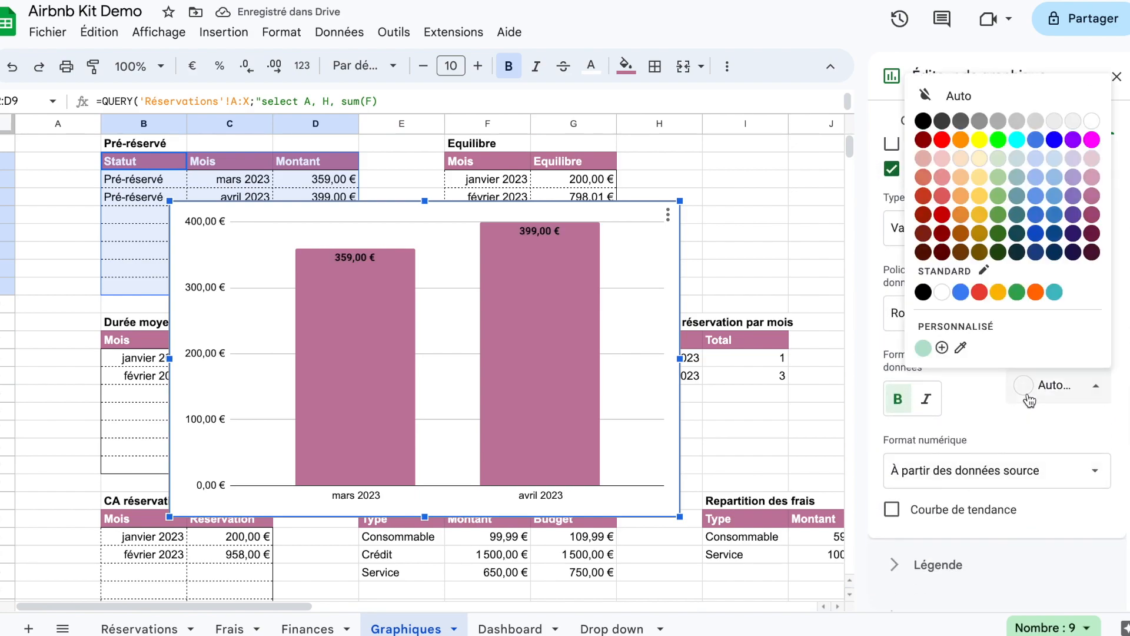
click(1093, 122)
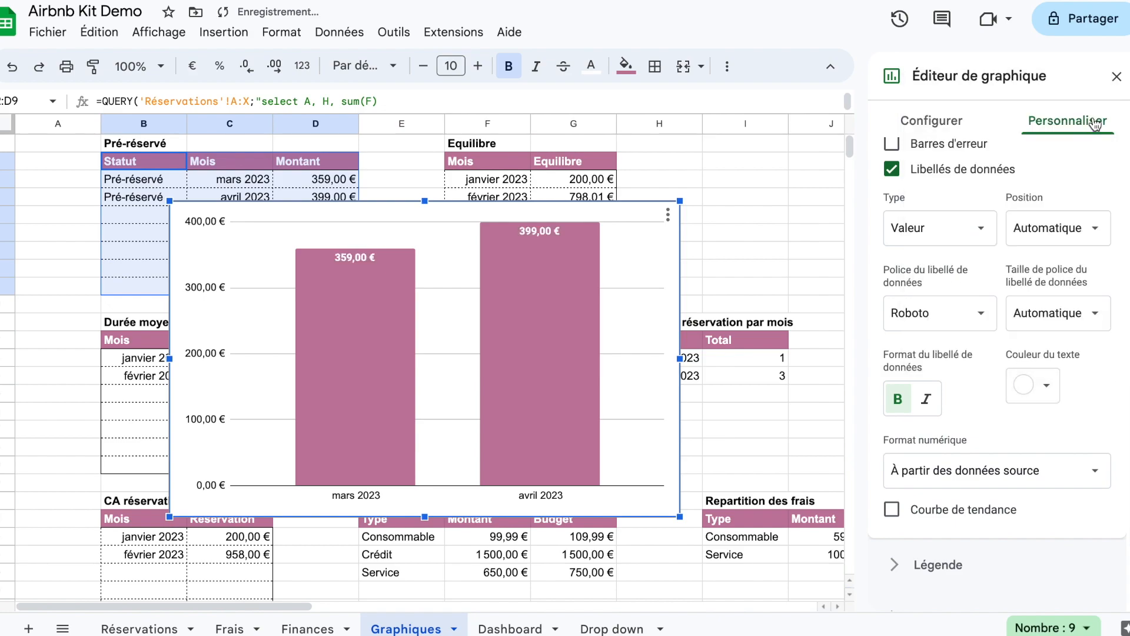
Step: Add the chart title "Pré-réservations" and finish editing the chart
scroll(1083, 469, down, 3)
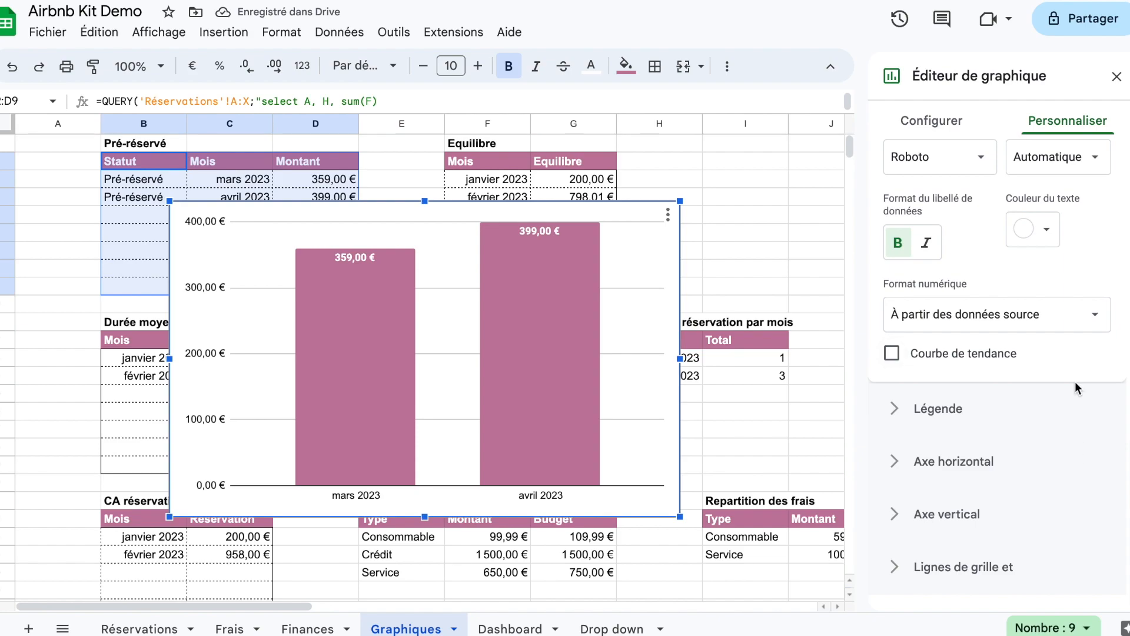
scroll(1054, 248, up, 8)
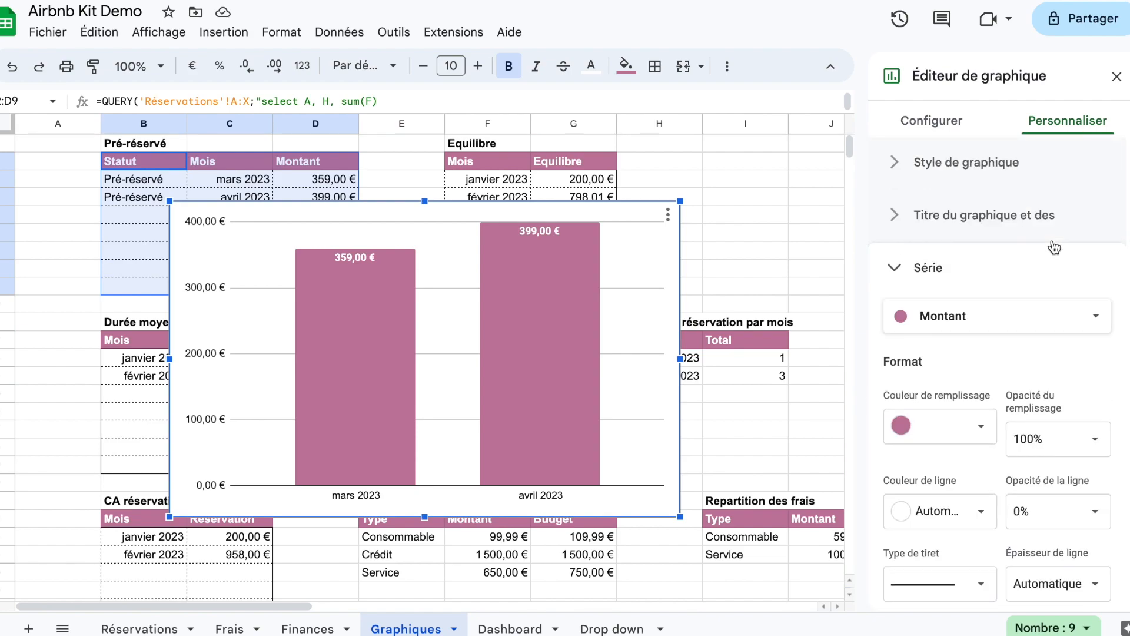
click(1024, 223)
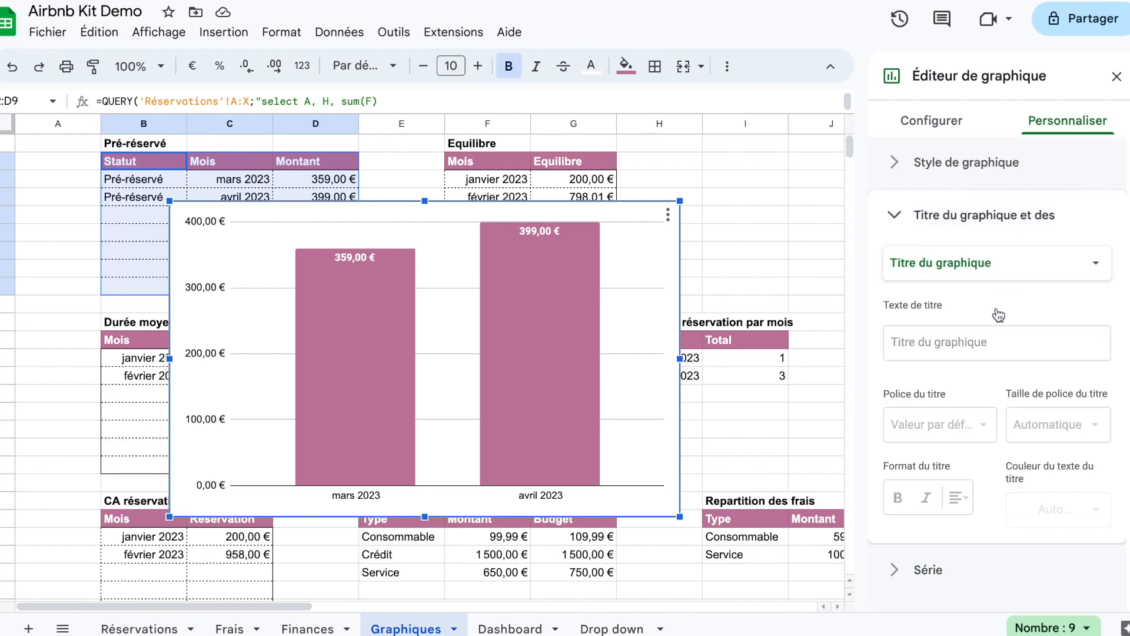
click(987, 339)
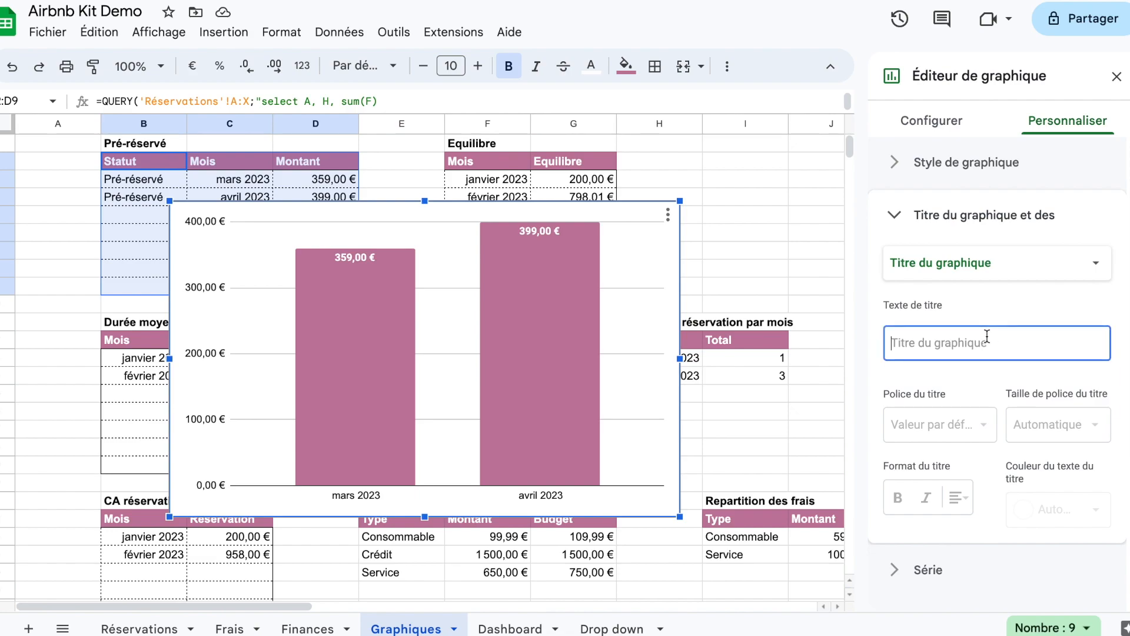
text(Pré-réservations)
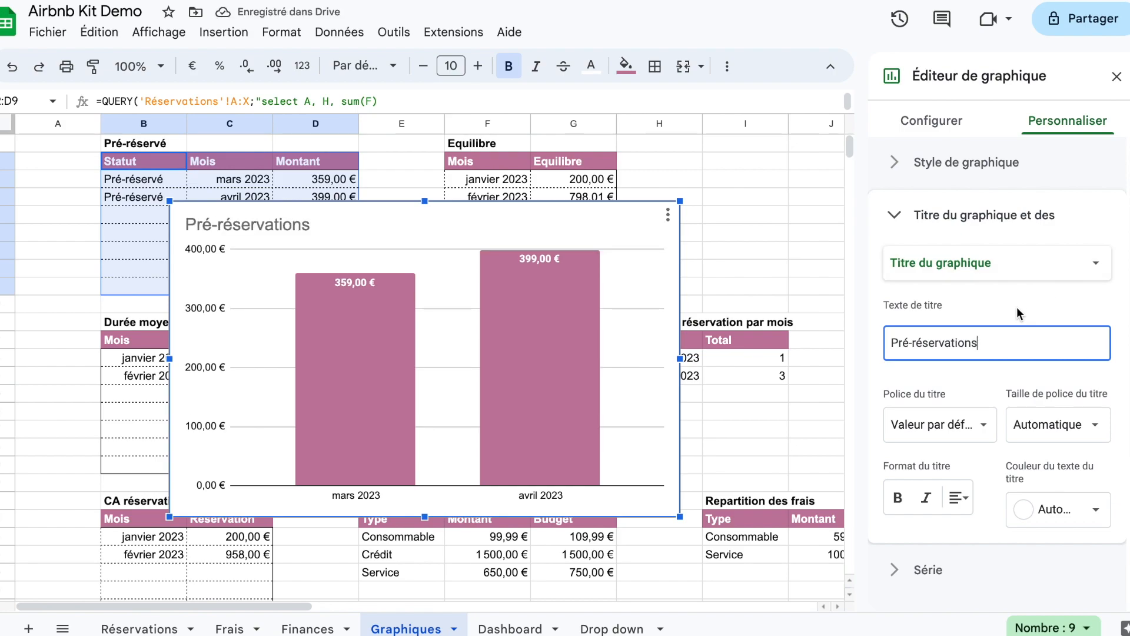
click(1116, 78)
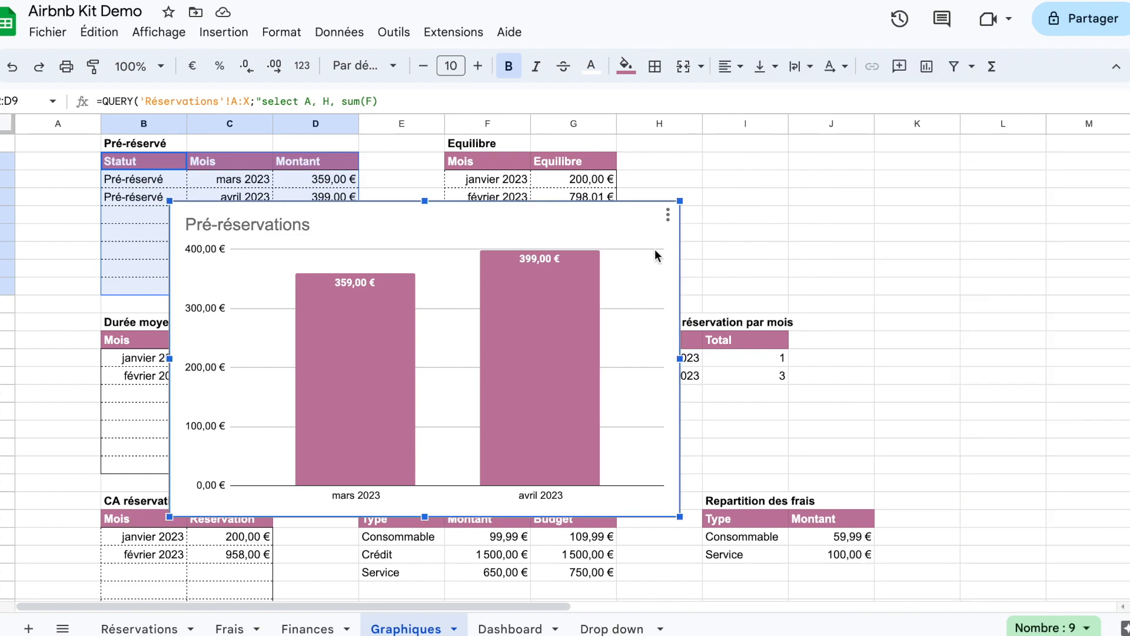
key(Escape)
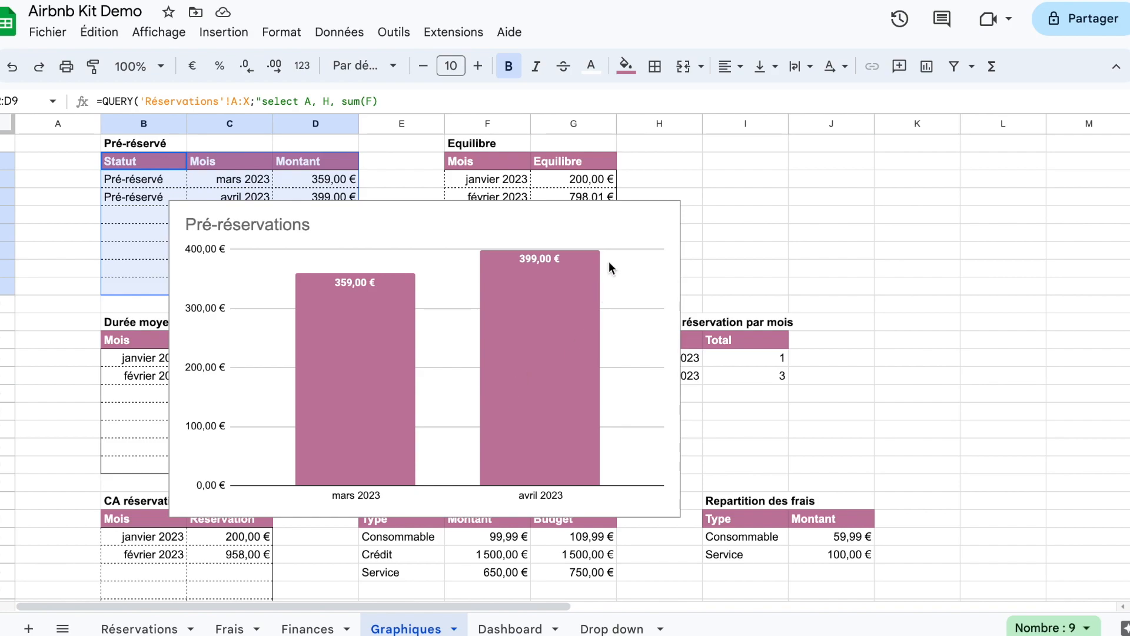
Step: Copy the Pré-réservations chart and paste it into the Dashboard sheet
click(618, 222)
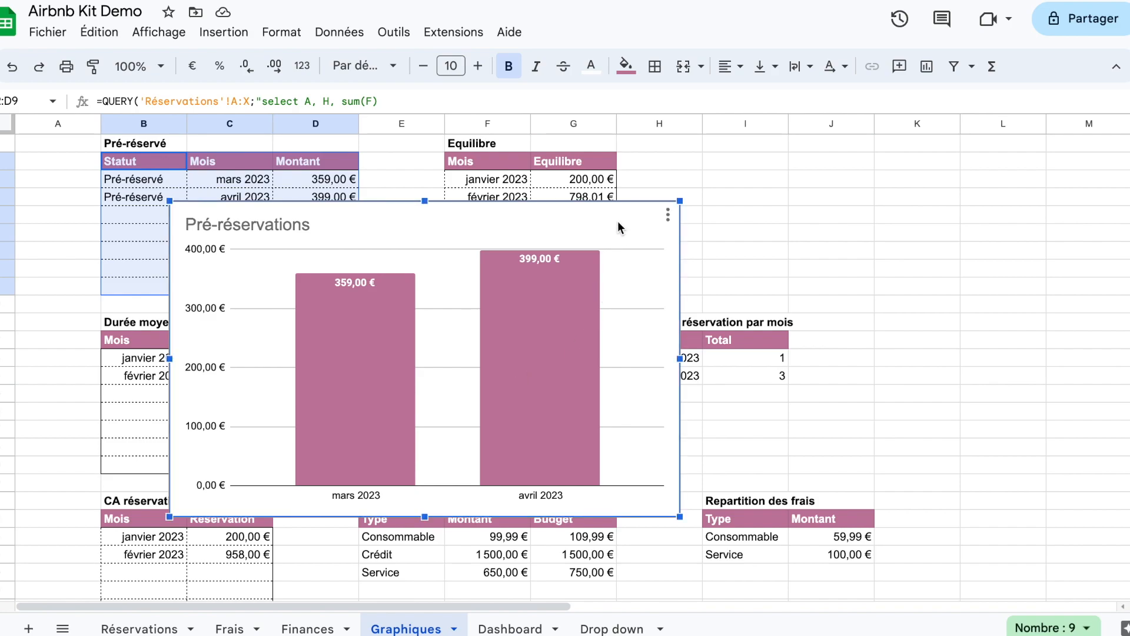
key(Escape)
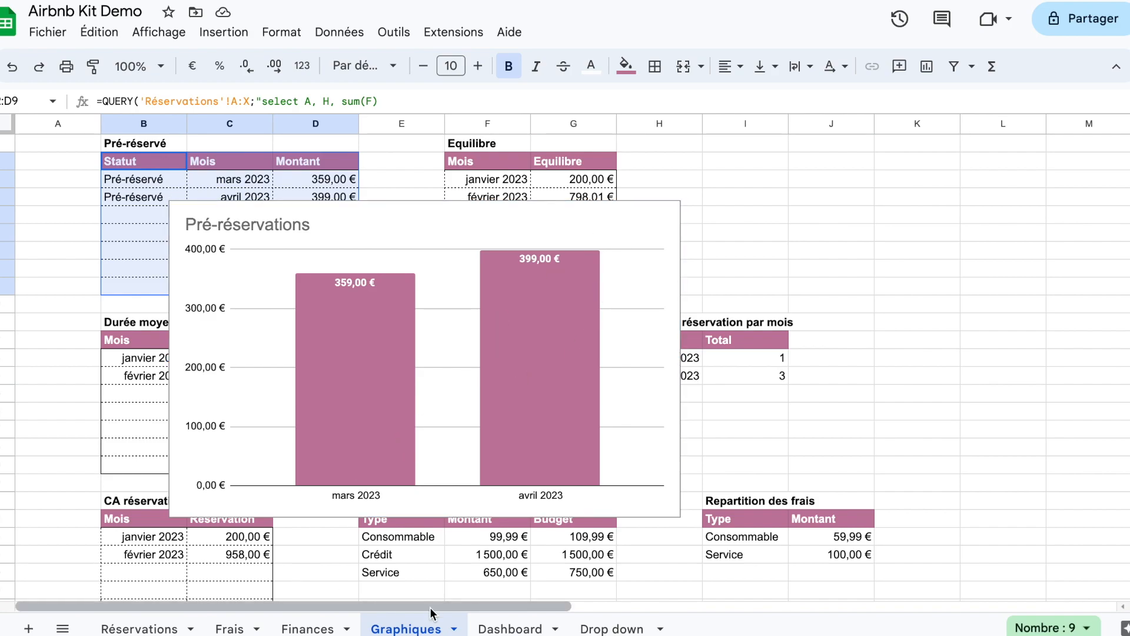
click(499, 630)
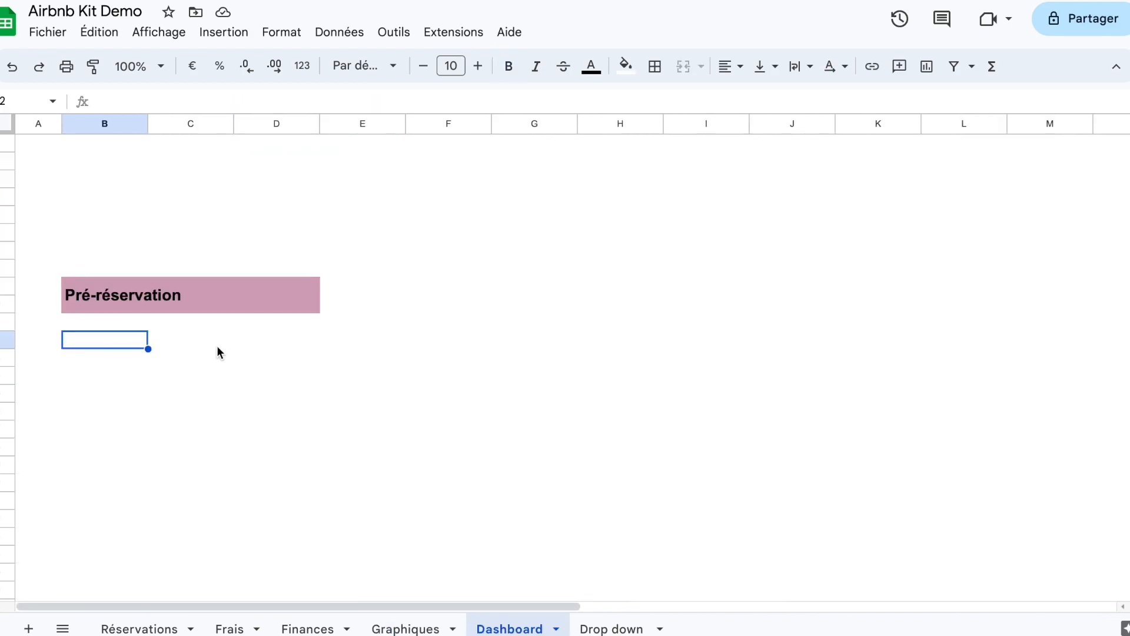
key(ctrl+v)
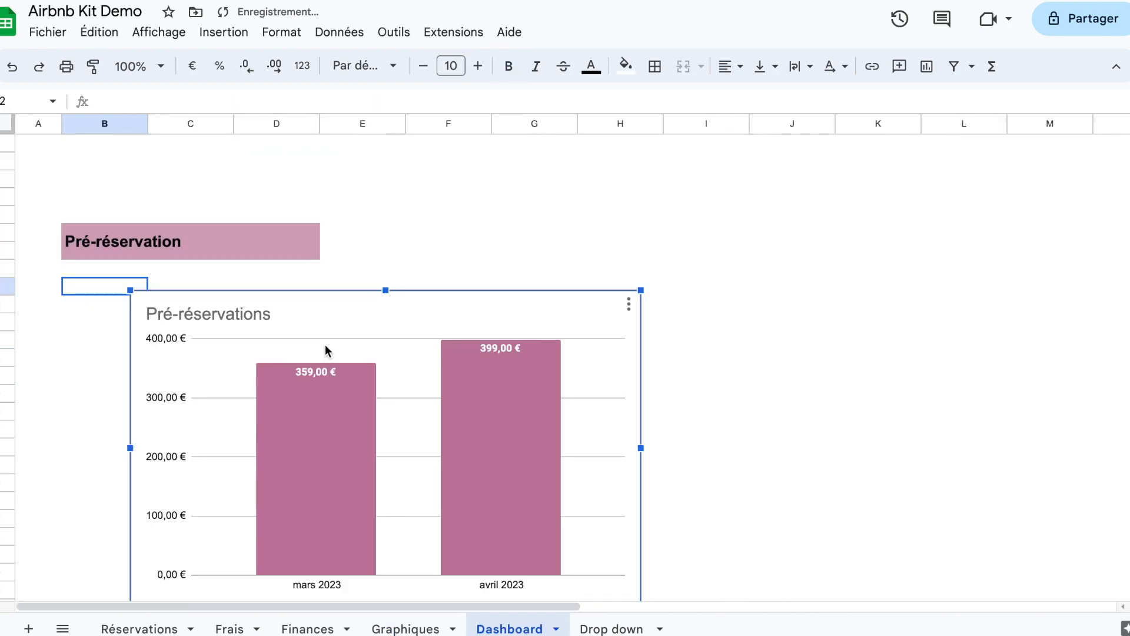
Step: Move the pasted chart directly under the Pré-réservation heading and shrink it to about four columns wide
click(427, 249)
click(386, 307)
drag(330, 292, 264, 272)
drag(574, 270, 275, 284)
click(493, 323)
click(320, 408)
drag(320, 409, 320, 432)
click(506, 469)
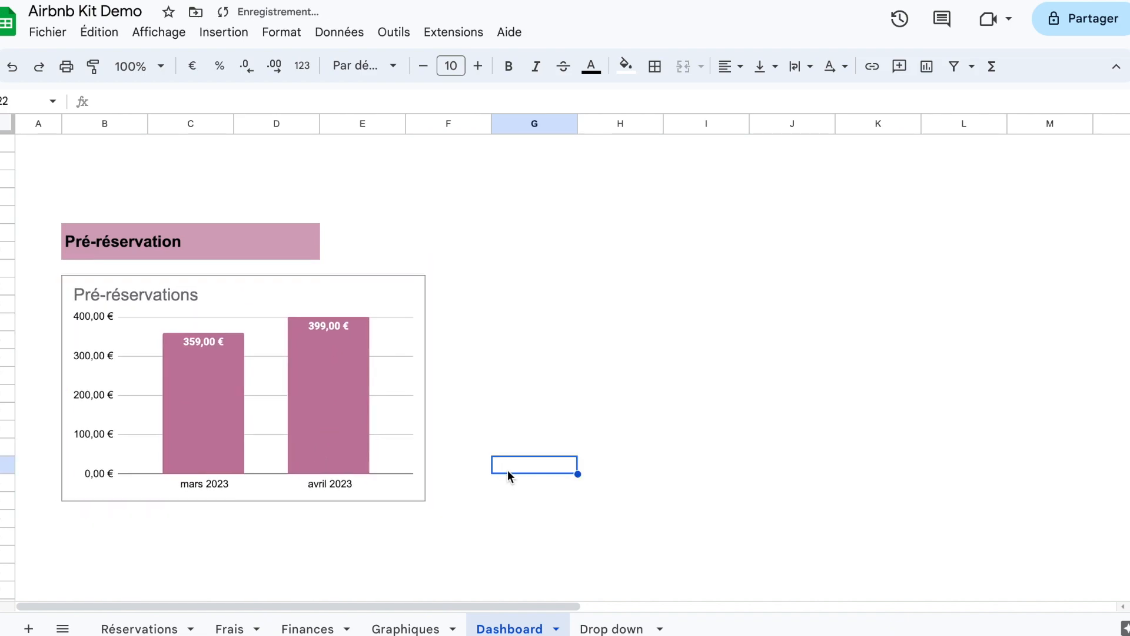
Step: Extend the merged Pré-réservation heading through column E so that it spans columns B to E
drag(209, 251, 367, 245)
click(683, 66)
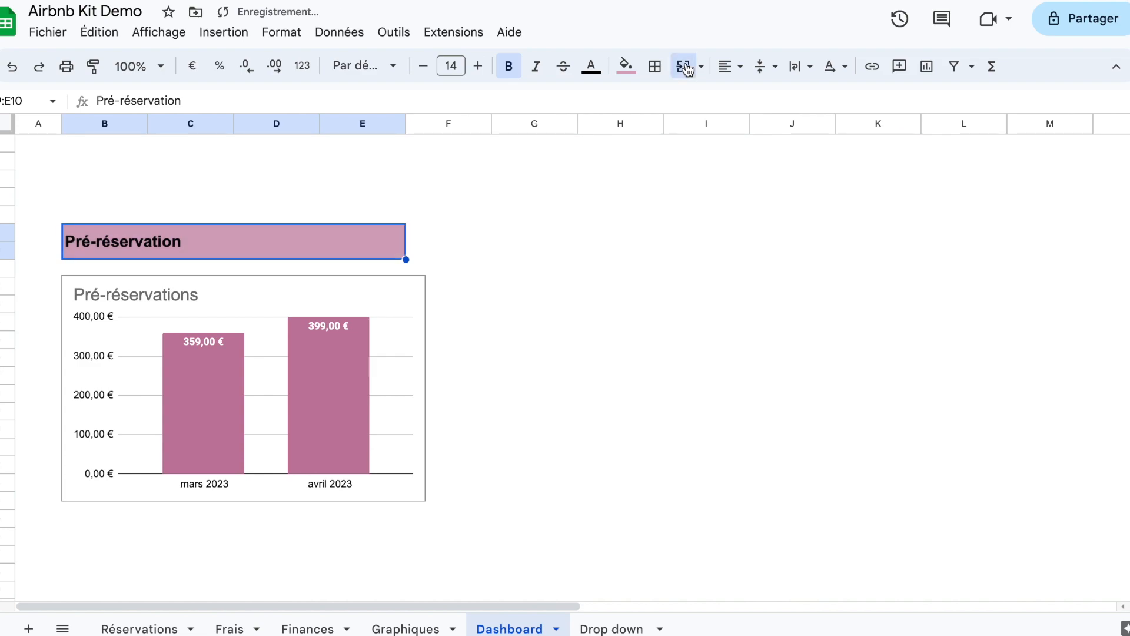
click(520, 413)
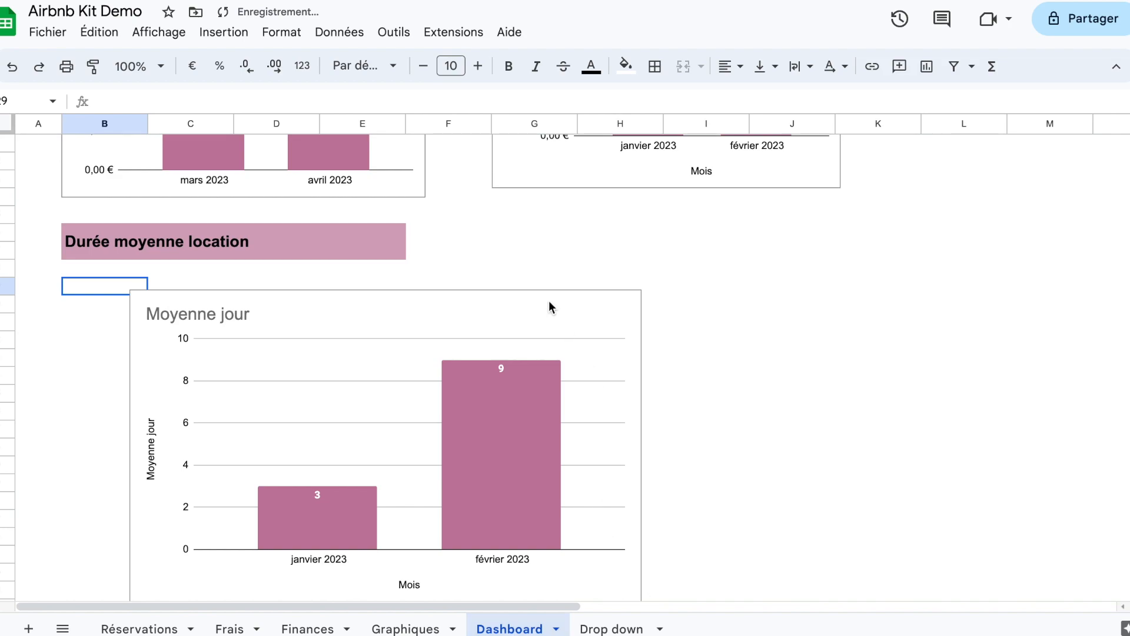
Step: Place the Moyenne jour chart under the Durée moyenne location heading and shrink it to about four columns wide
click(548, 302)
drag(548, 306, 472, 292)
drag(573, 592, 424, 502)
click(559, 521)
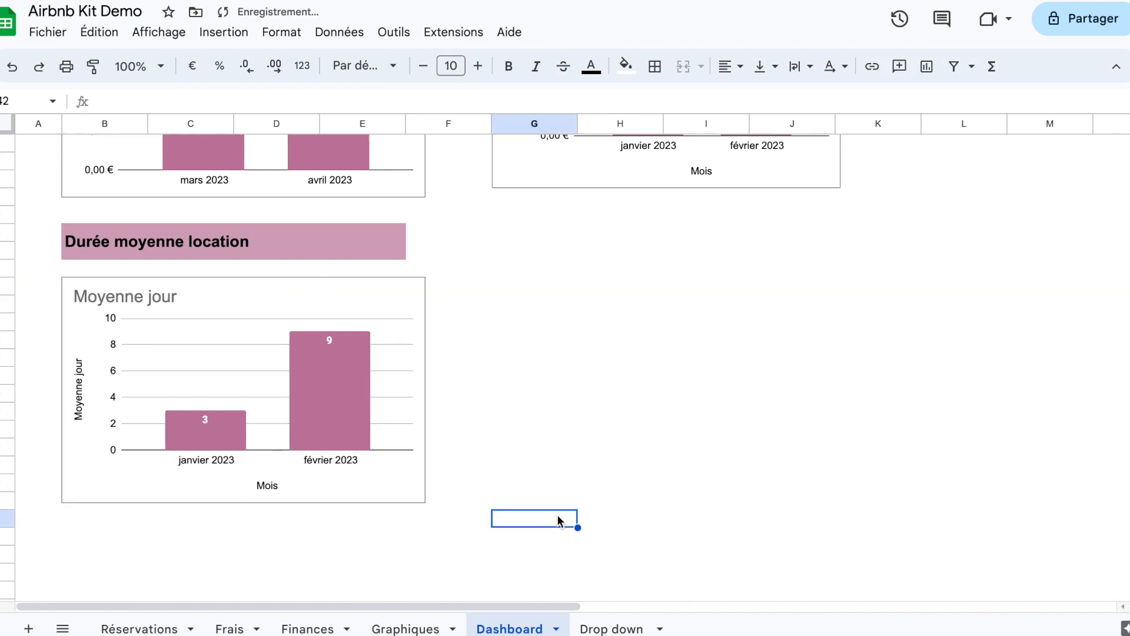
Step: Paste a copy of the Durée moyenne location heading at G26 and change its text to "Montant moyen location"
scroll(557, 514, up, 2)
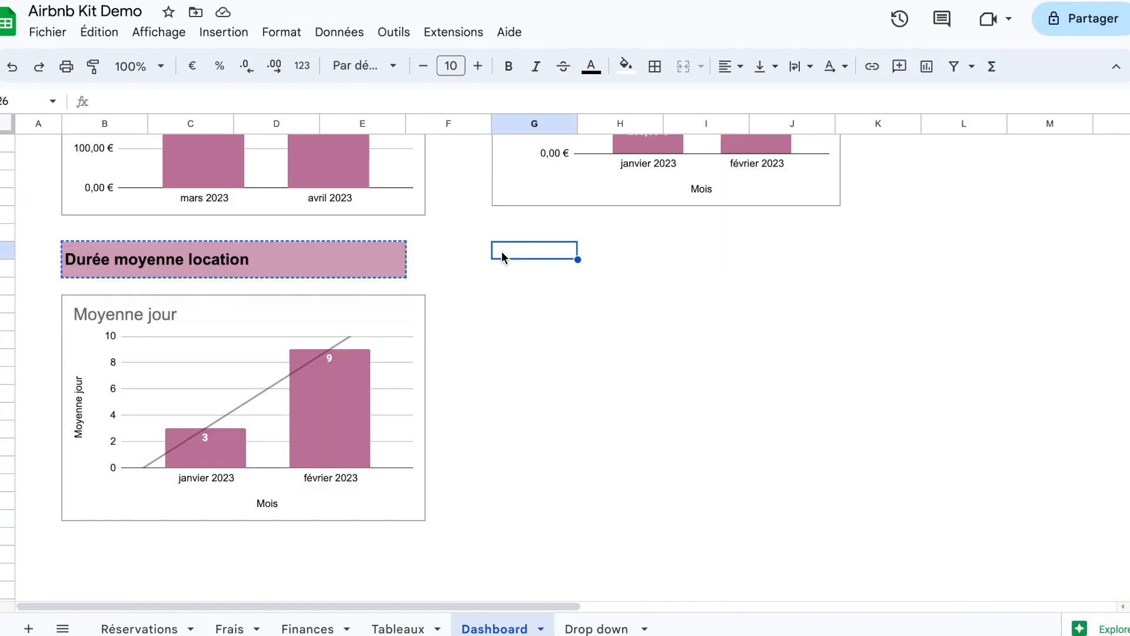
text(Durée moyenne location)
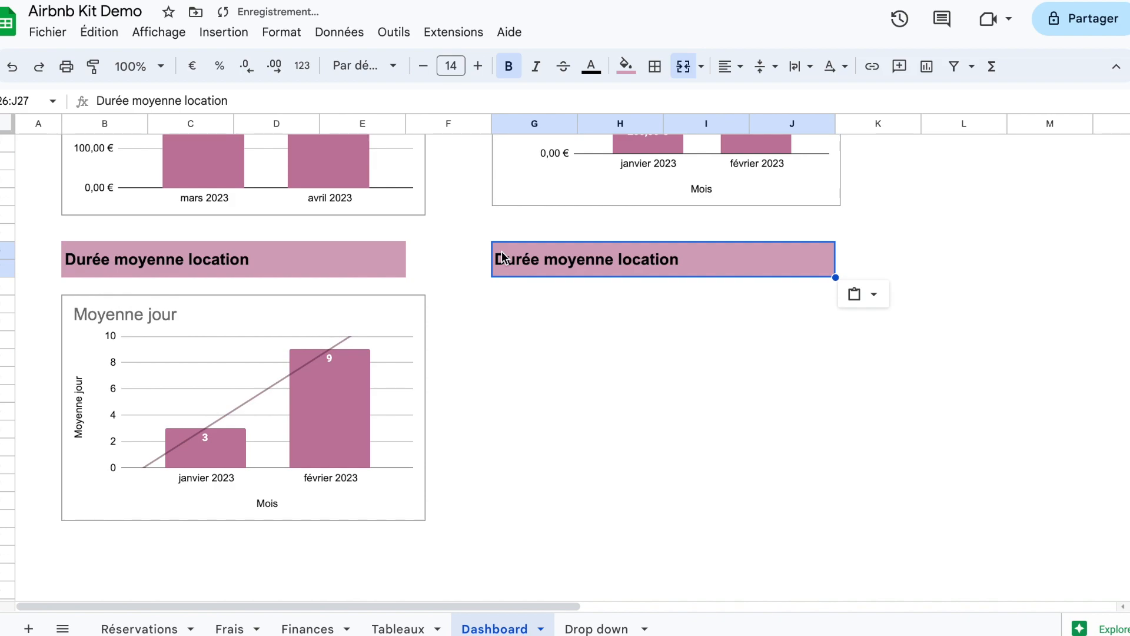
text(Mon)
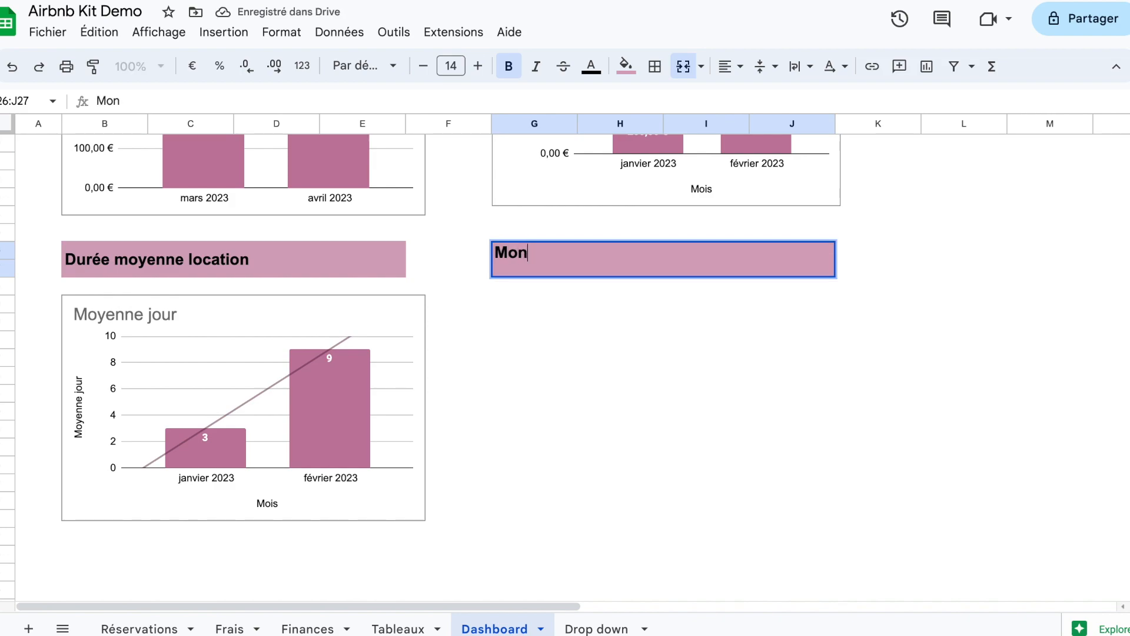
text(tant moyen location)
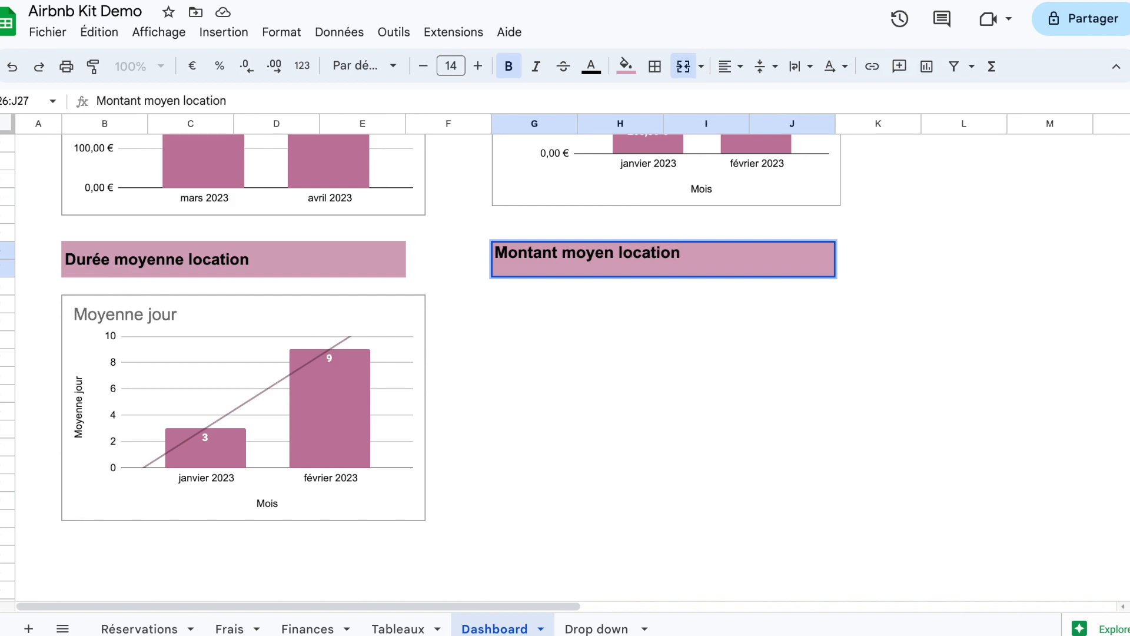
key(Return)
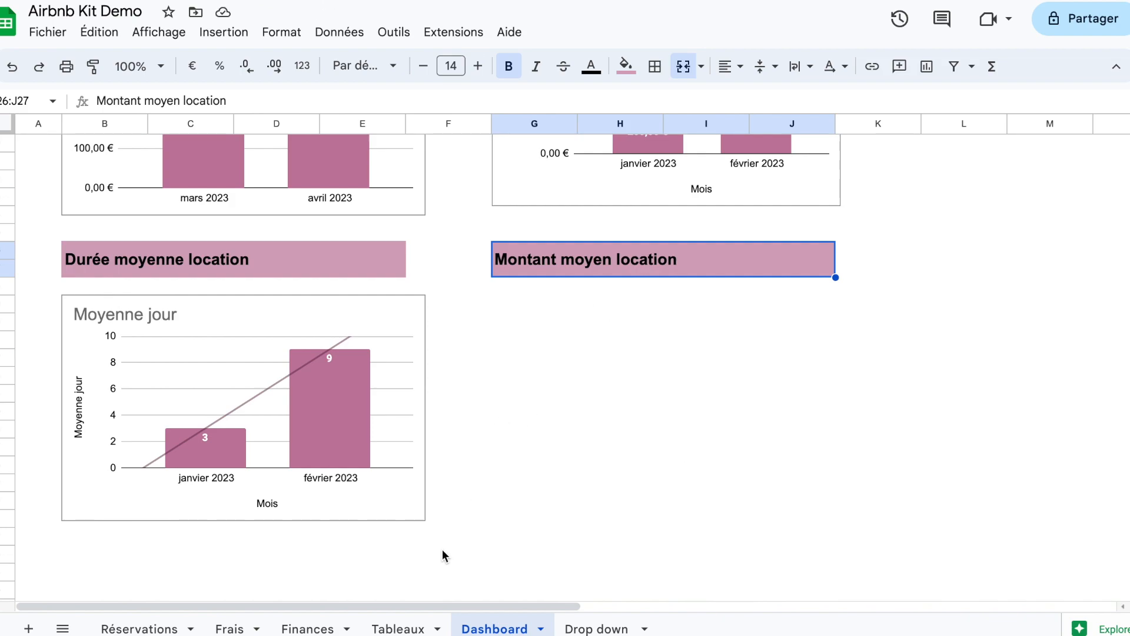
Step: Insert a chart from the avg Montant cells F12:F13 in the Tableaux sheet
click(414, 629)
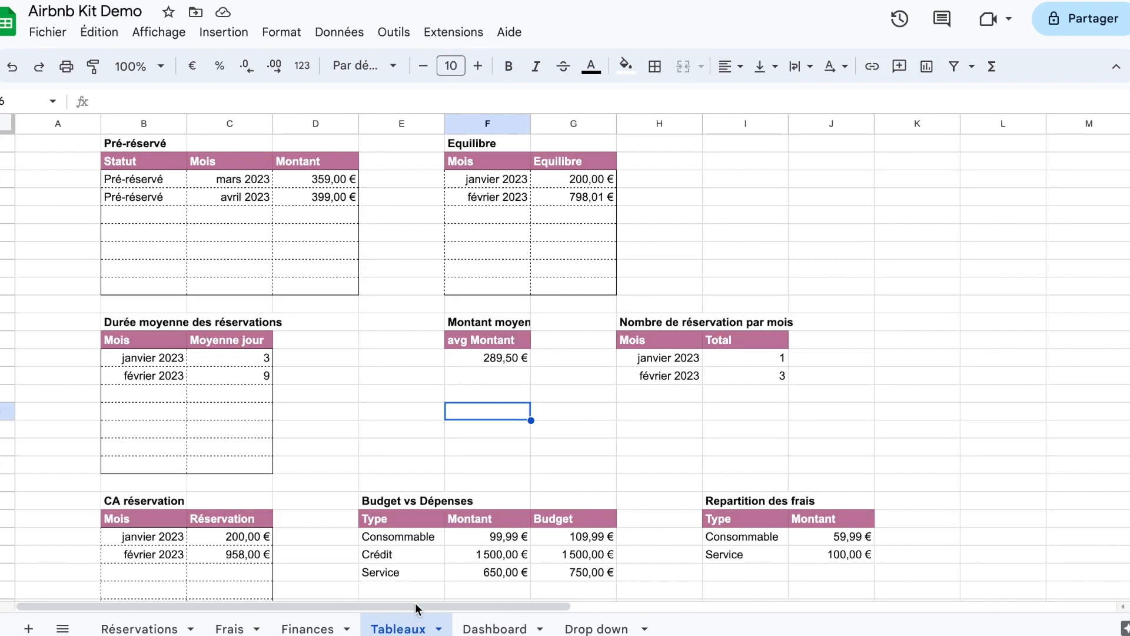
drag(465, 339, 476, 362)
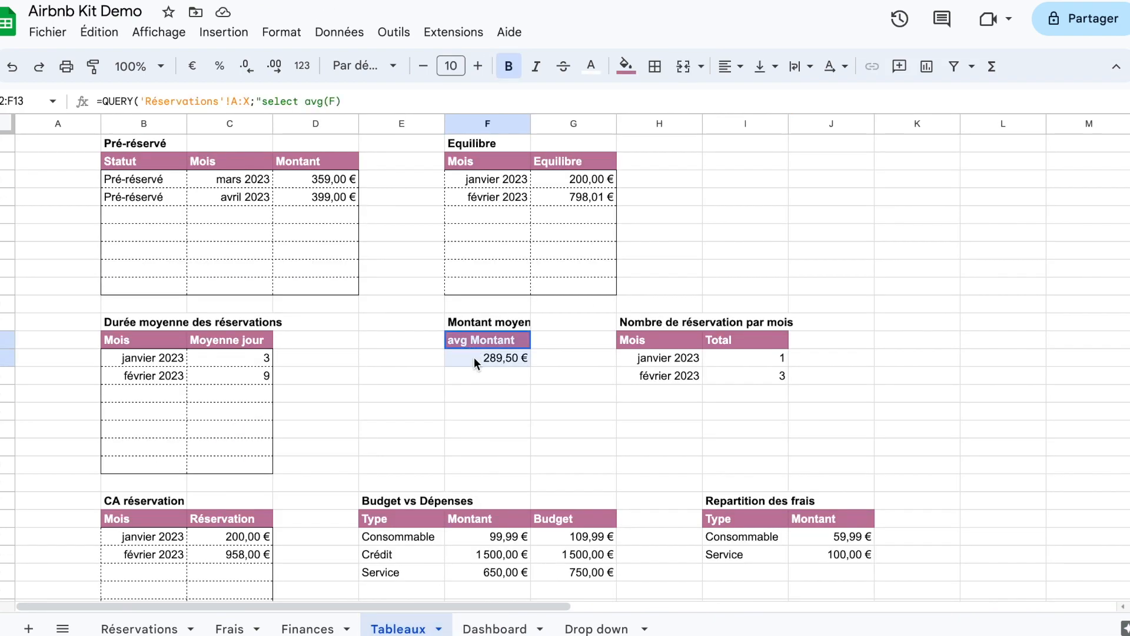
click(224, 32)
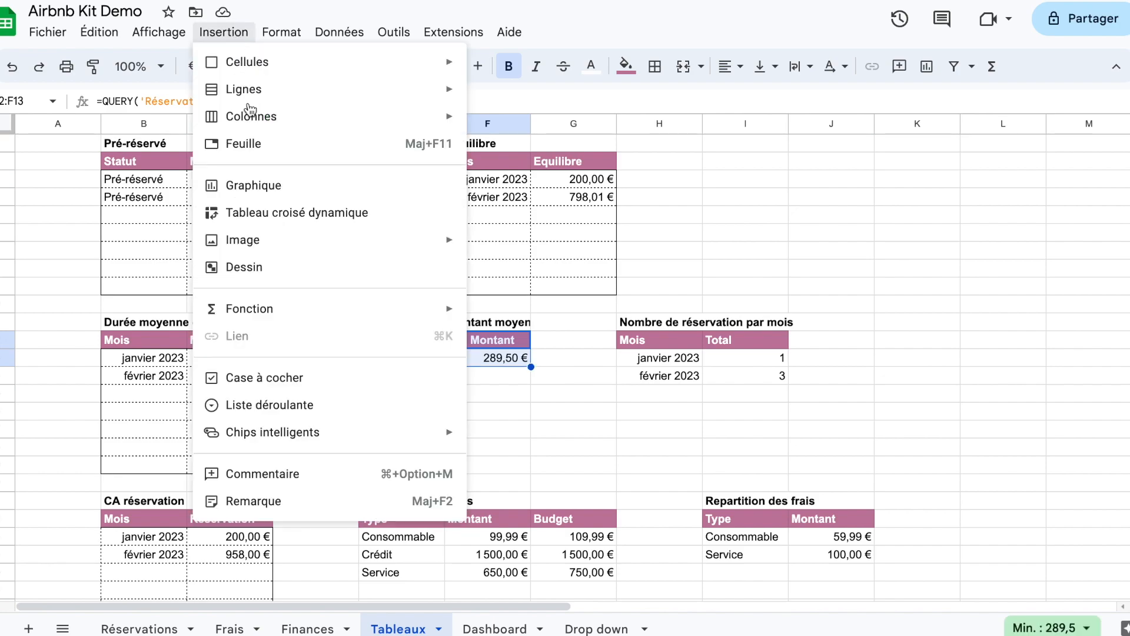
click(259, 187)
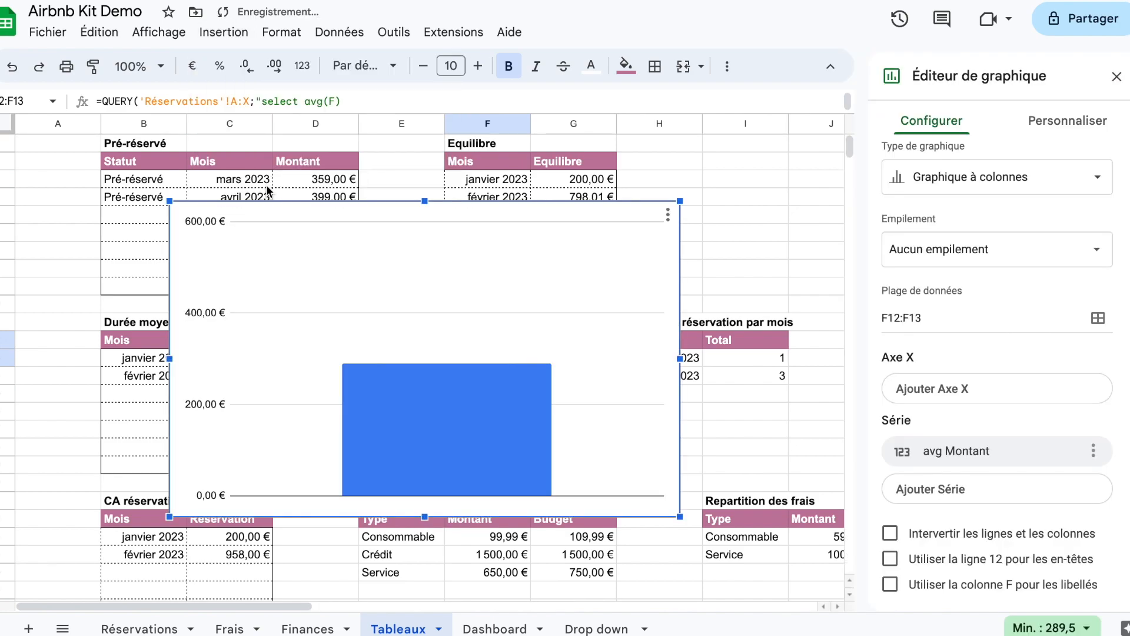
Step: Change the avg Montant chart's type to Extrait comparatif
click(940, 192)
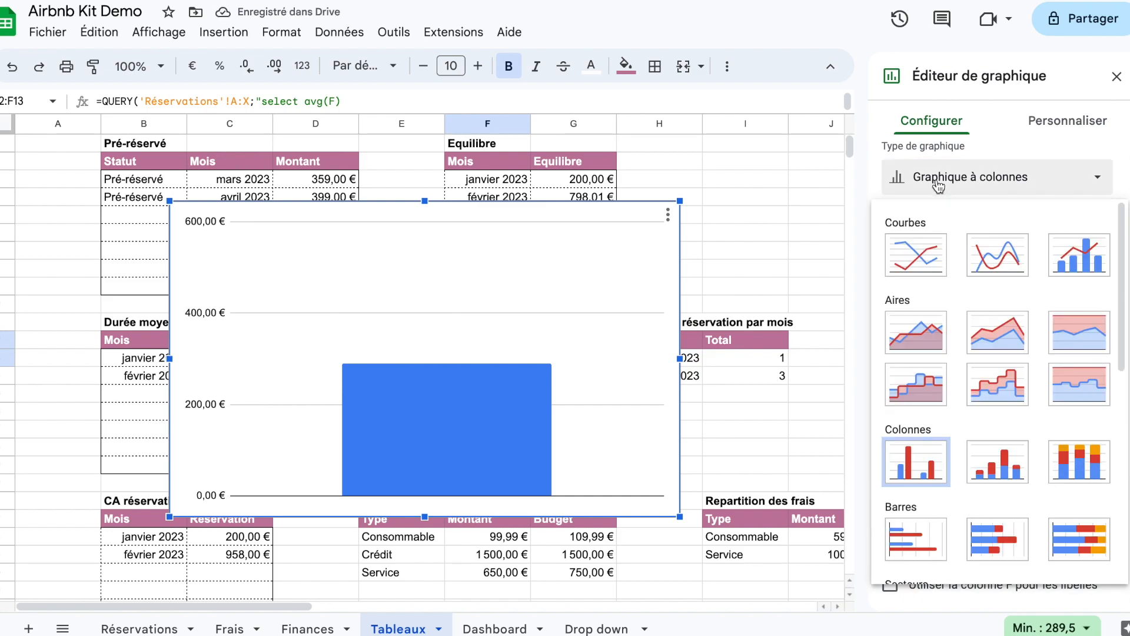
scroll(1001, 412, down, 10)
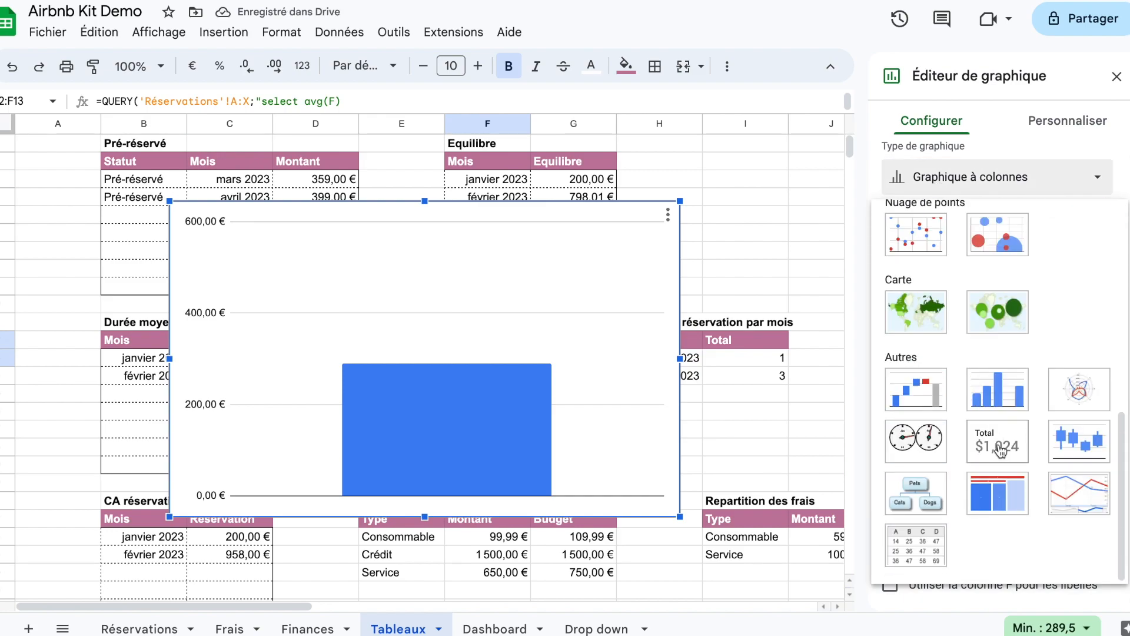
click(1000, 451)
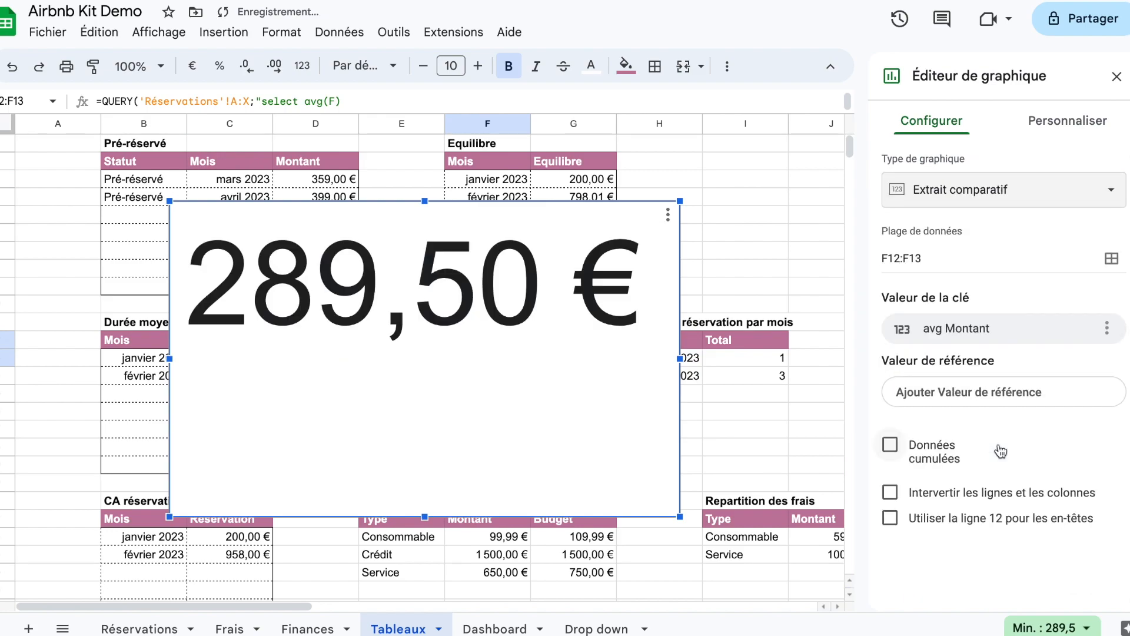
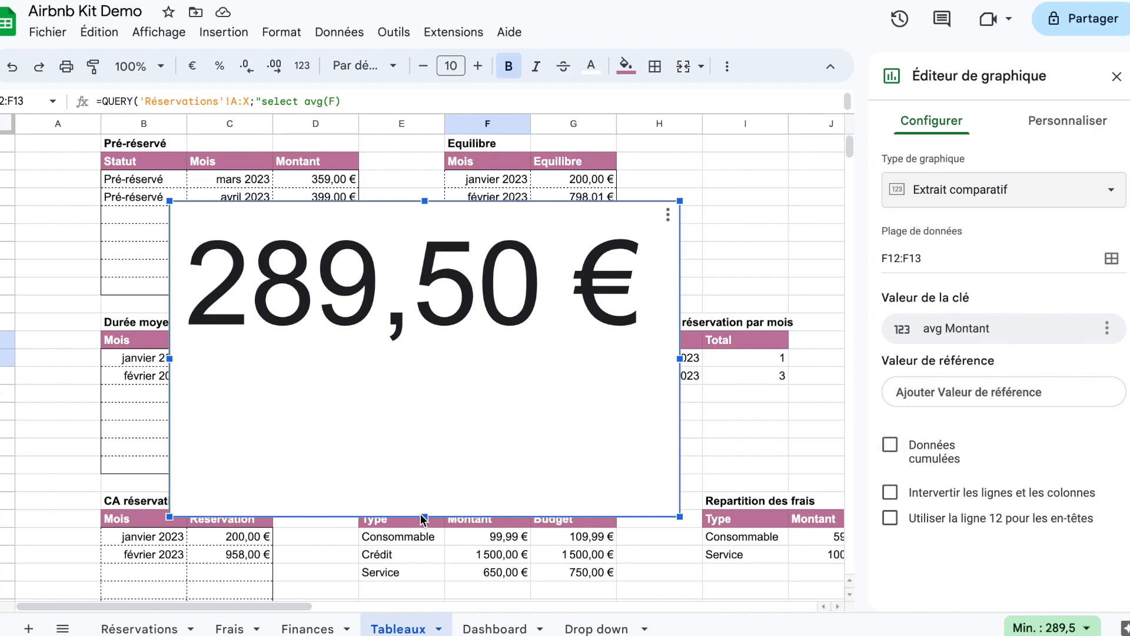
Step: Reduce the height of the avg Montant chart and close the chart editor
drag(427, 419, 427, 398)
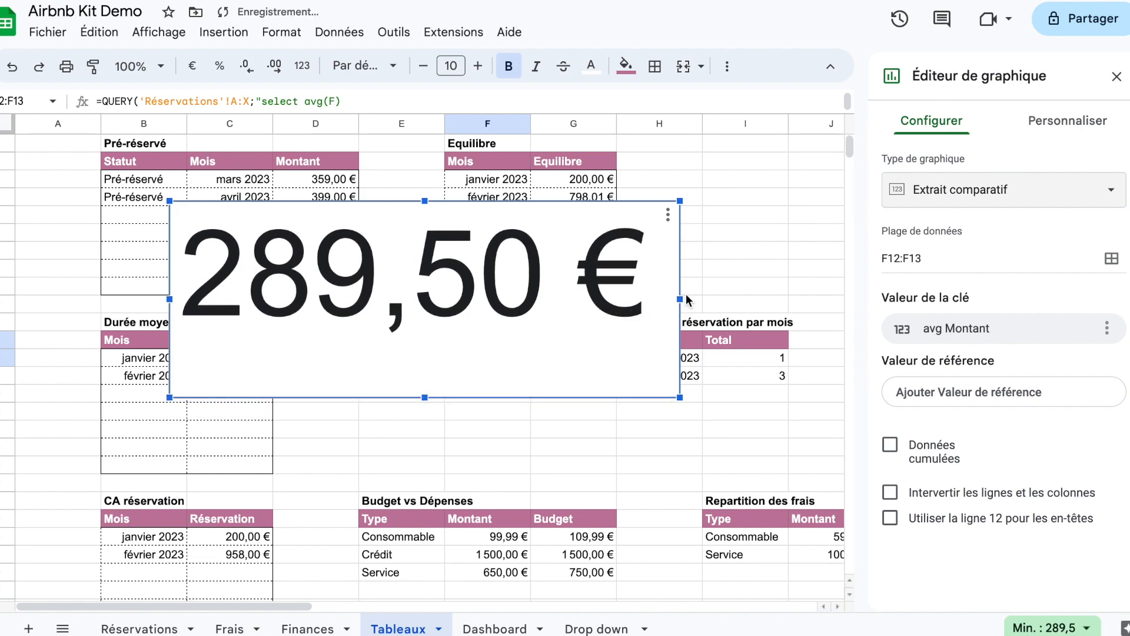
click(1089, 116)
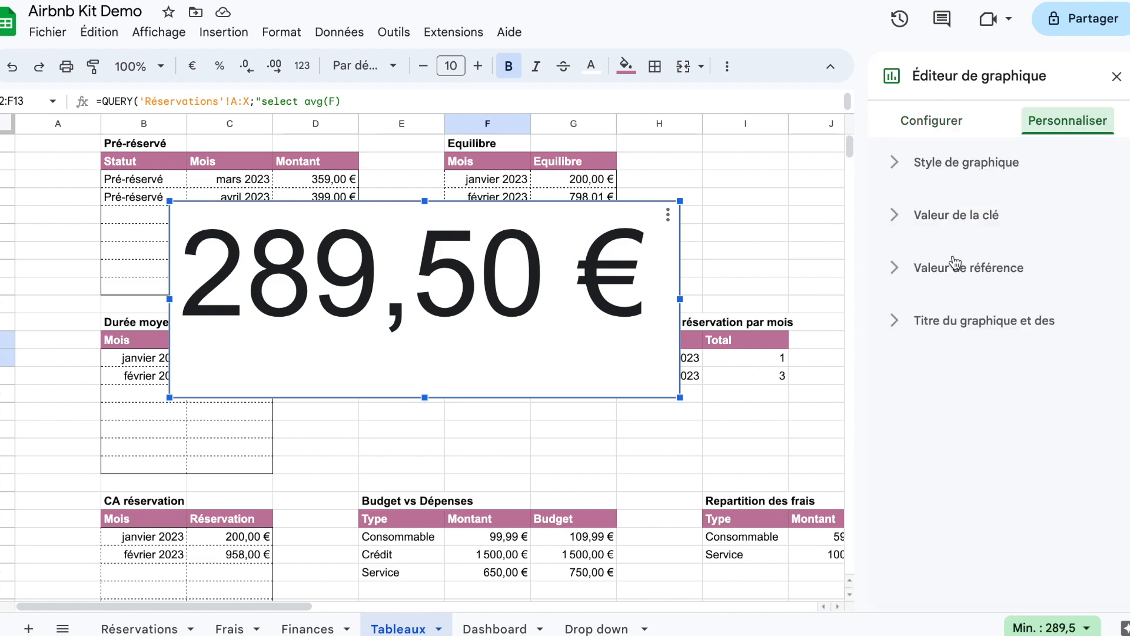
click(899, 322)
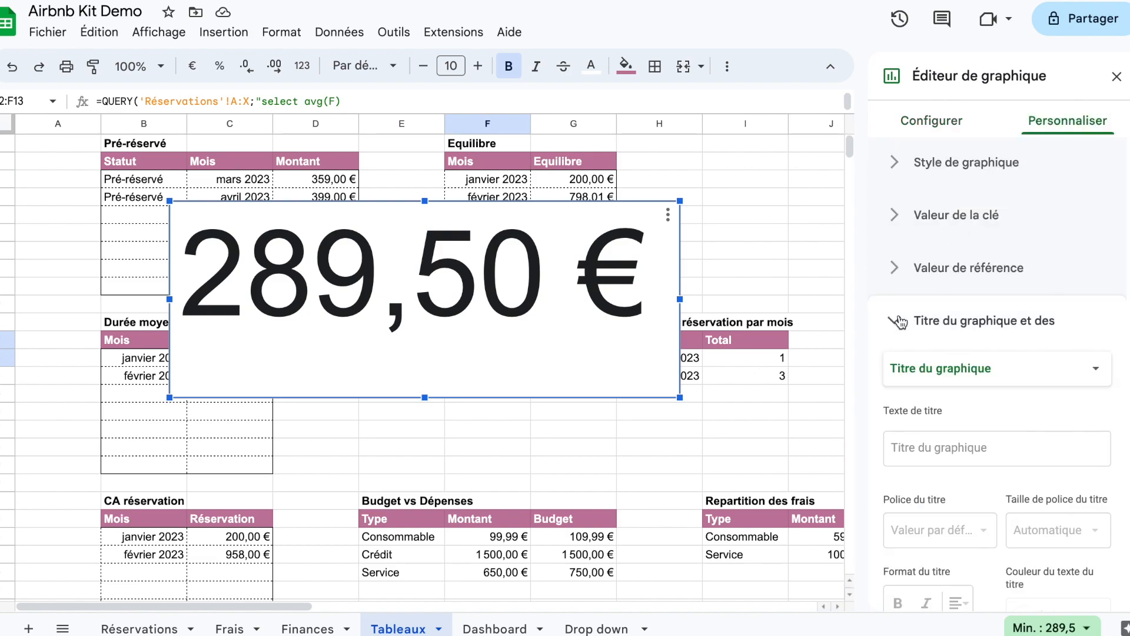
click(897, 321)
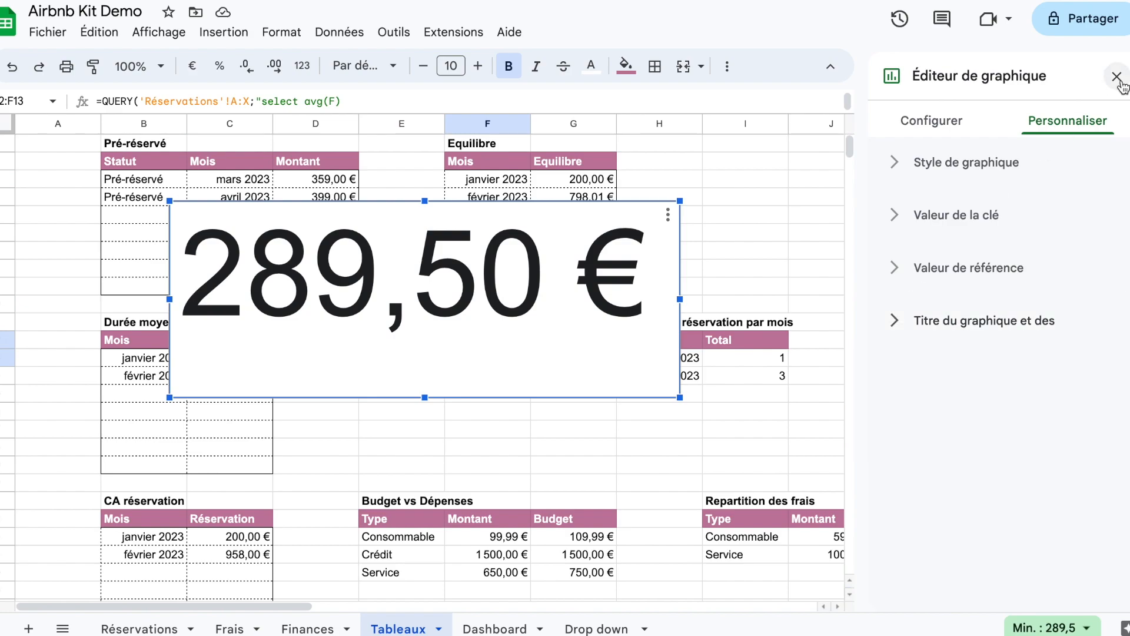
click(1117, 78)
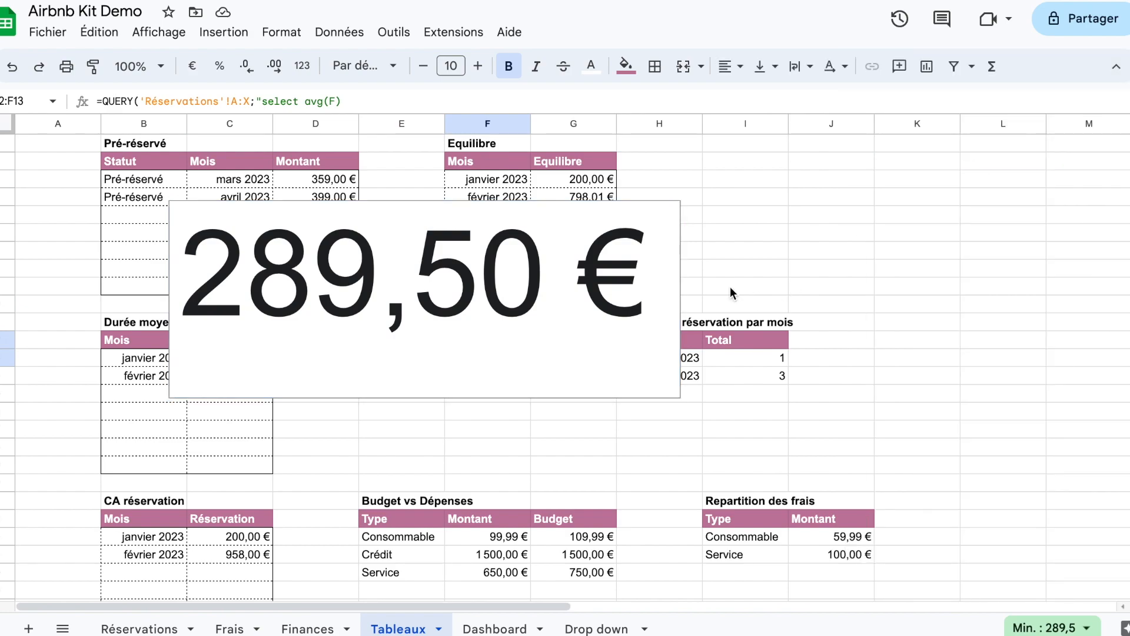
Step: Copy the avg Montant chart under the Montant moyen location heading on the Dashboard sheet and shrink it to about four columns wide
click(661, 242)
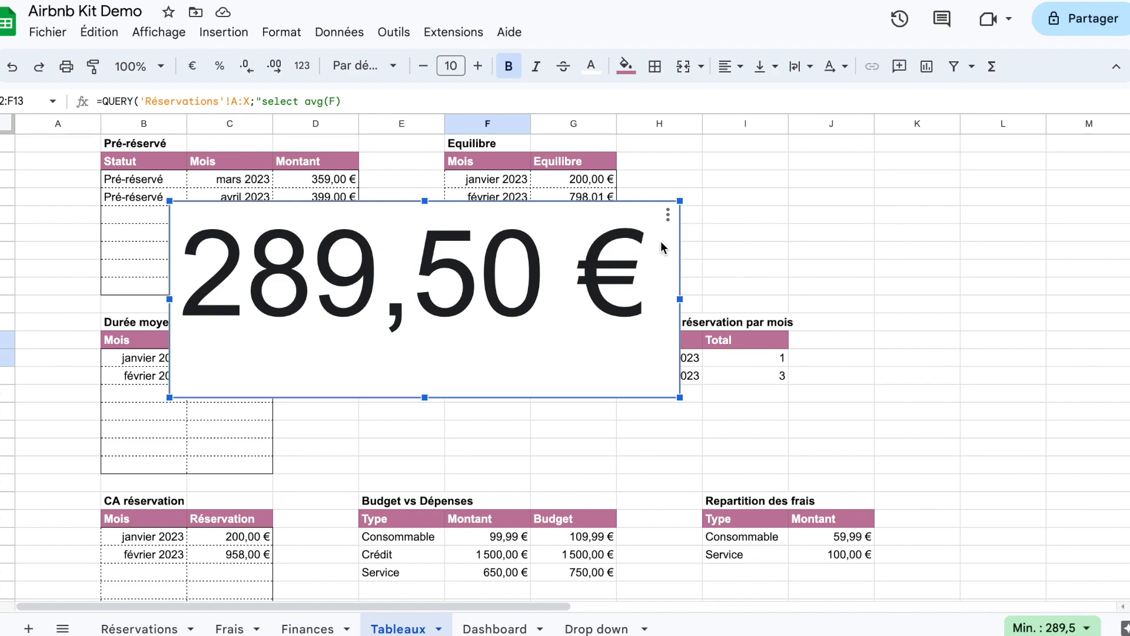
key(super+c)
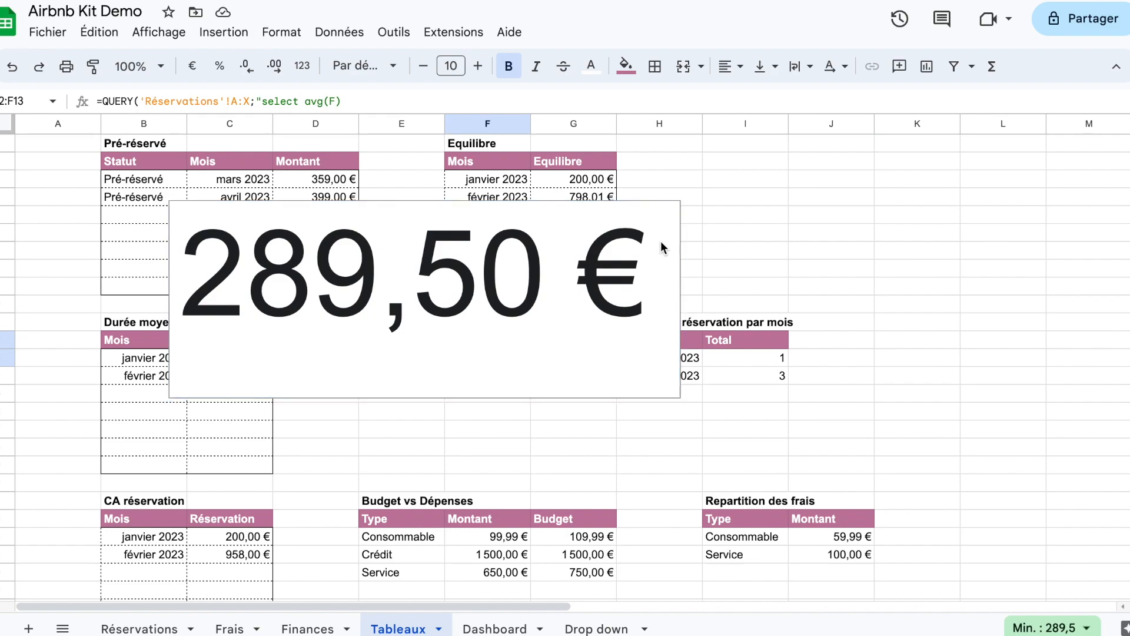
click(497, 629)
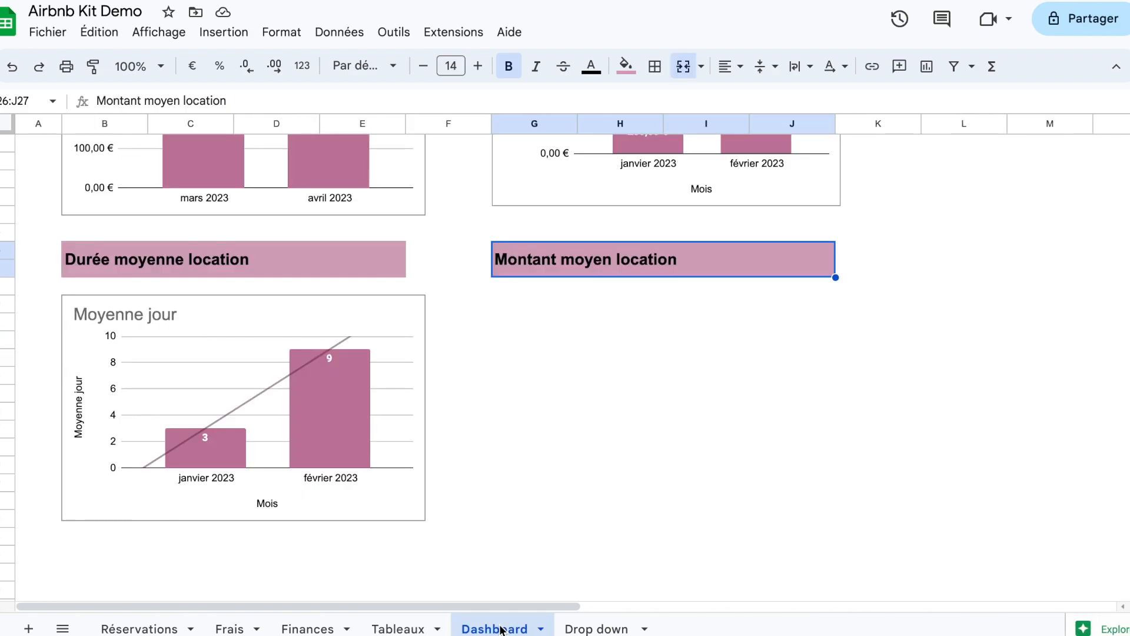
click(510, 305)
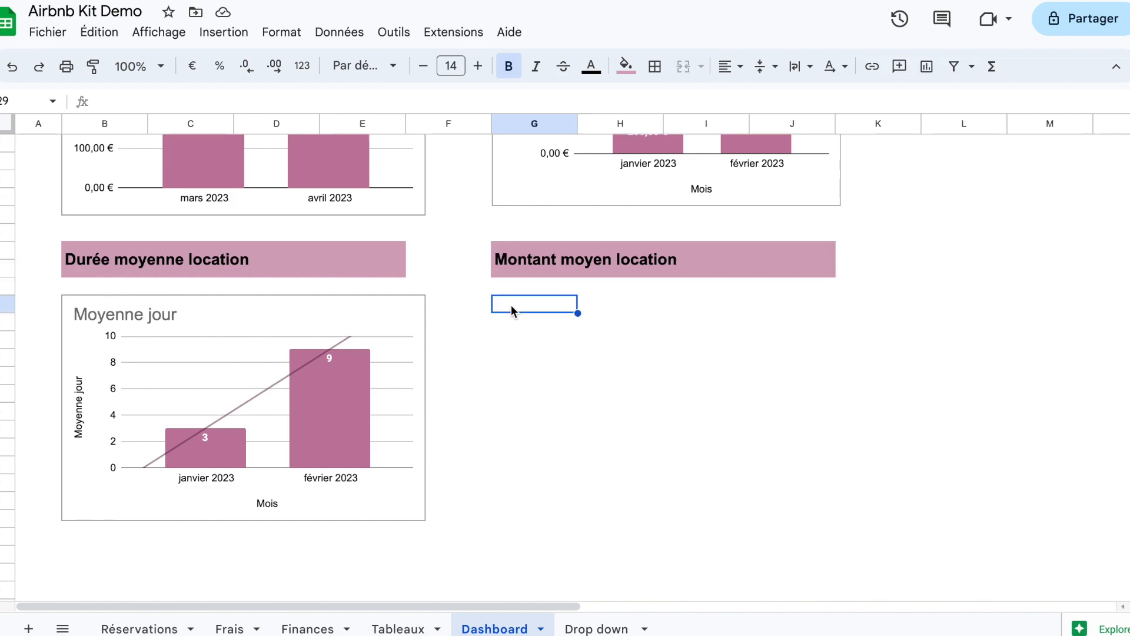
key(ctrl+v)
drag(834, 372, 766, 359)
drag(1004, 494, 837, 430)
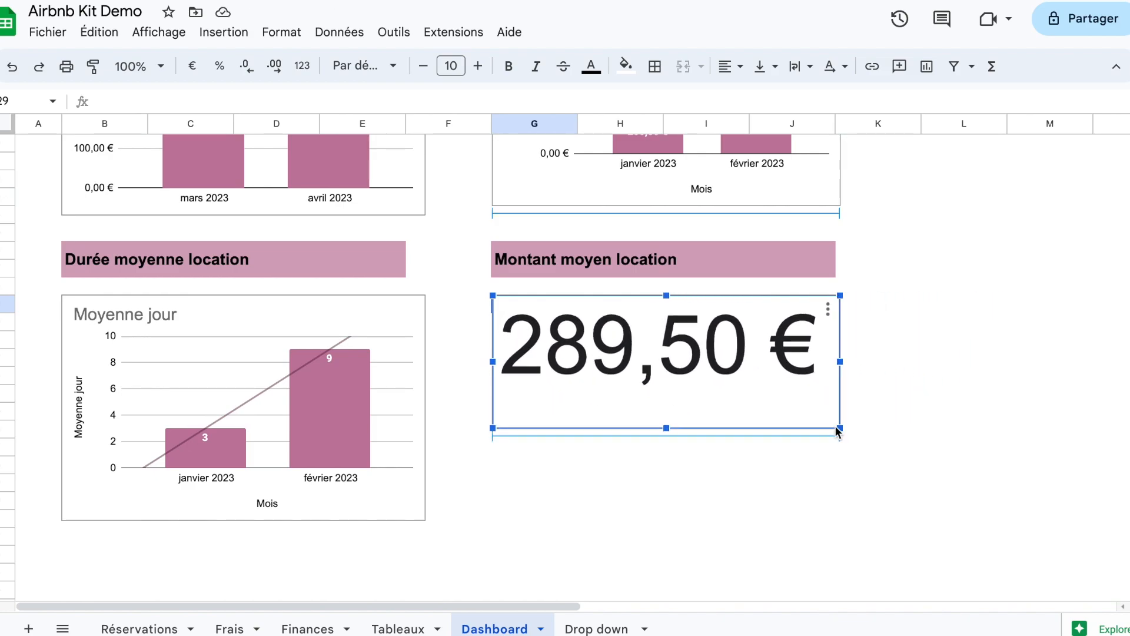
Step: Paste a copy of the Montant moyen location heading at L26 and change its text to "Nombre de réservation par mois"
click(758, 259)
key(ctrl+c)
key(Right)
key(Right)
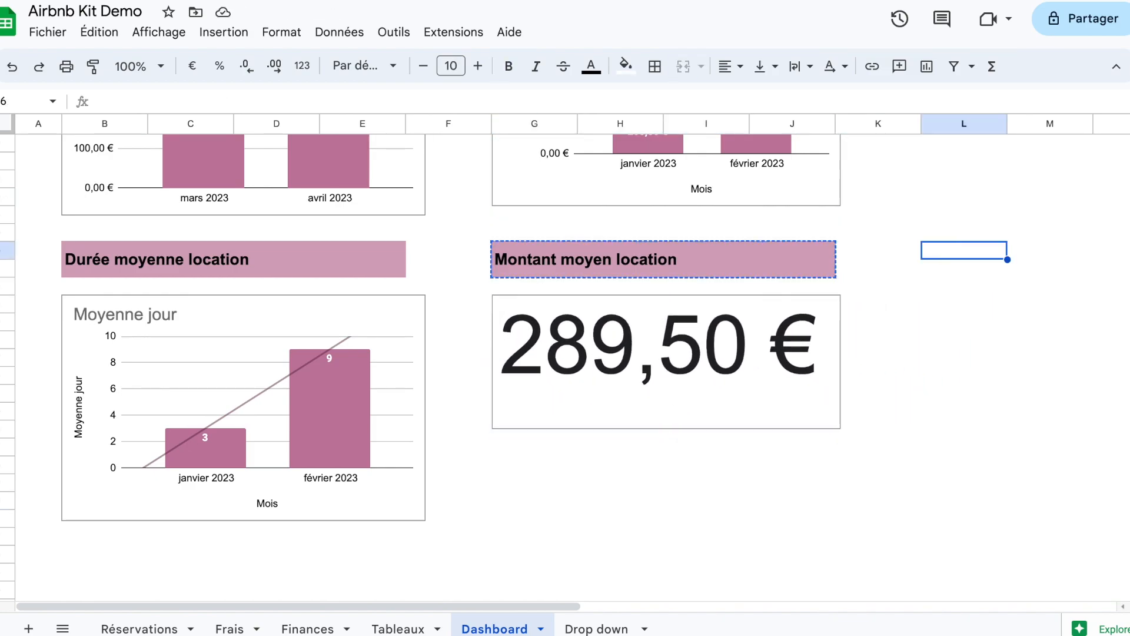
key(ctrl+v)
text(N)
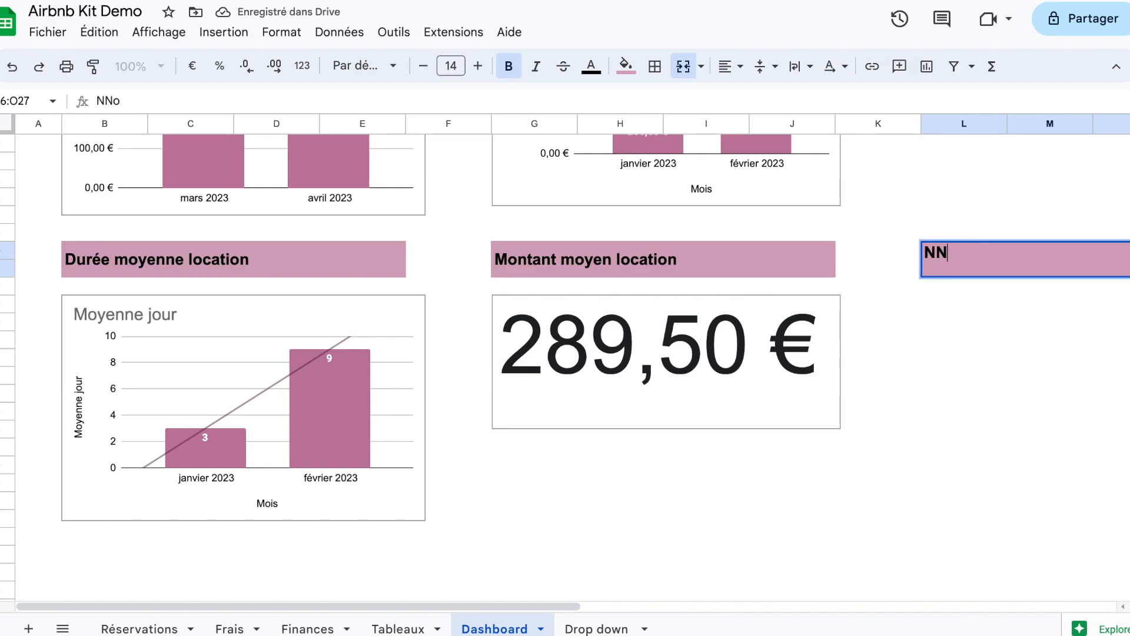
text(ombre de réservation pr)
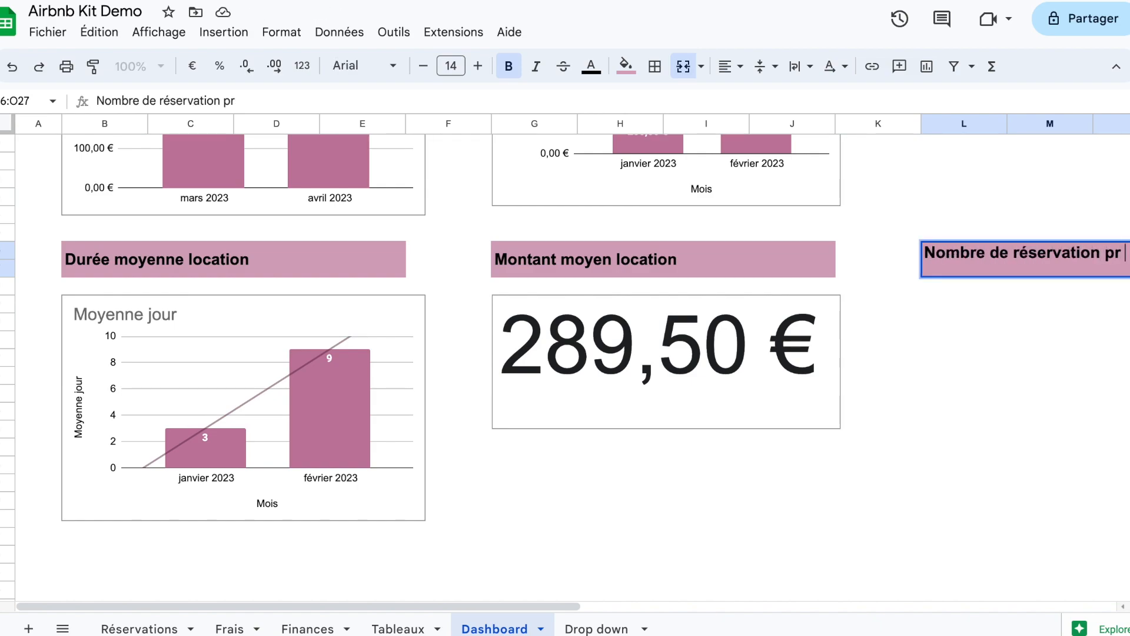
key(BackSpace)
text(ar mois)
key(Return)
Step: Paste a Durée moyenne location heading at B43 below the Moyenne jour chart and change its text to "CA réservation"
scroll(916, 376, right, 1)
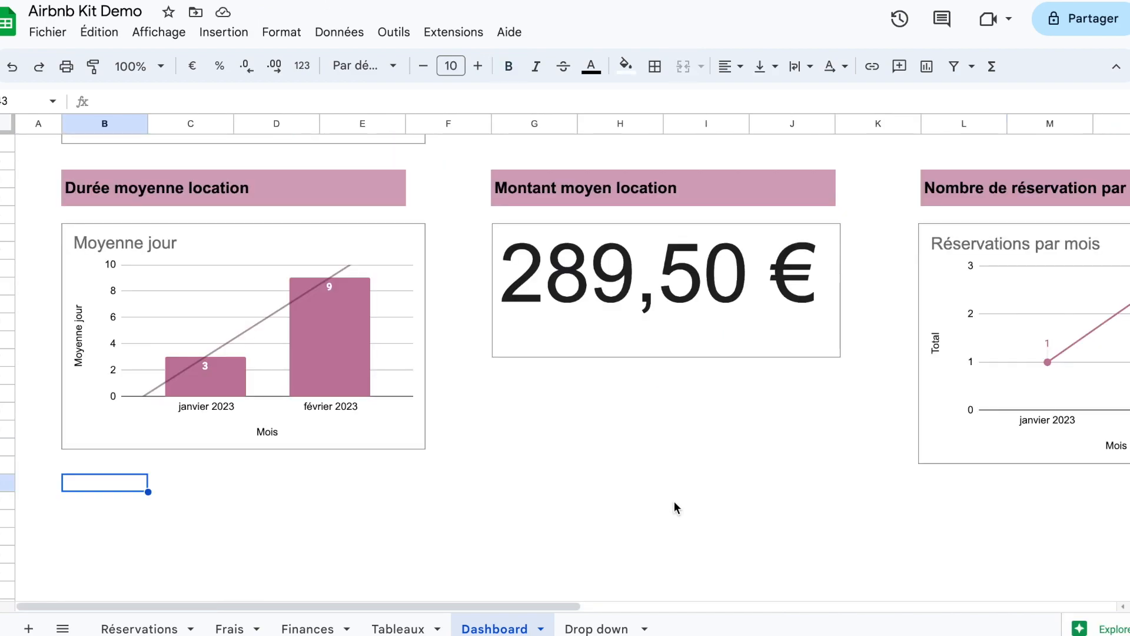
key(ctrl+v)
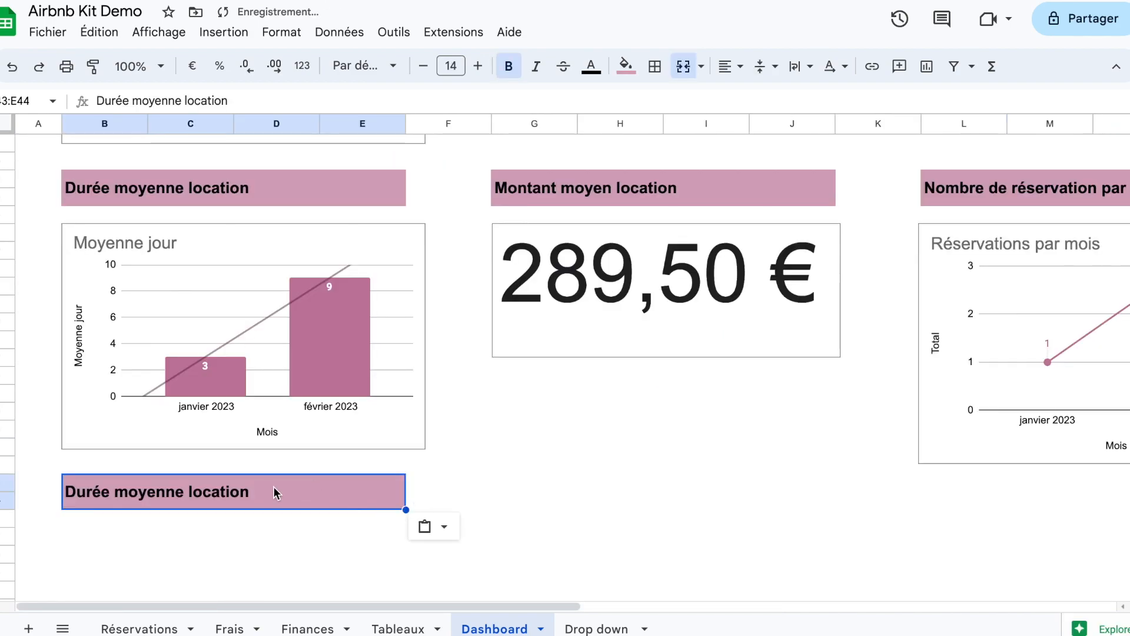
text(CA réservations)
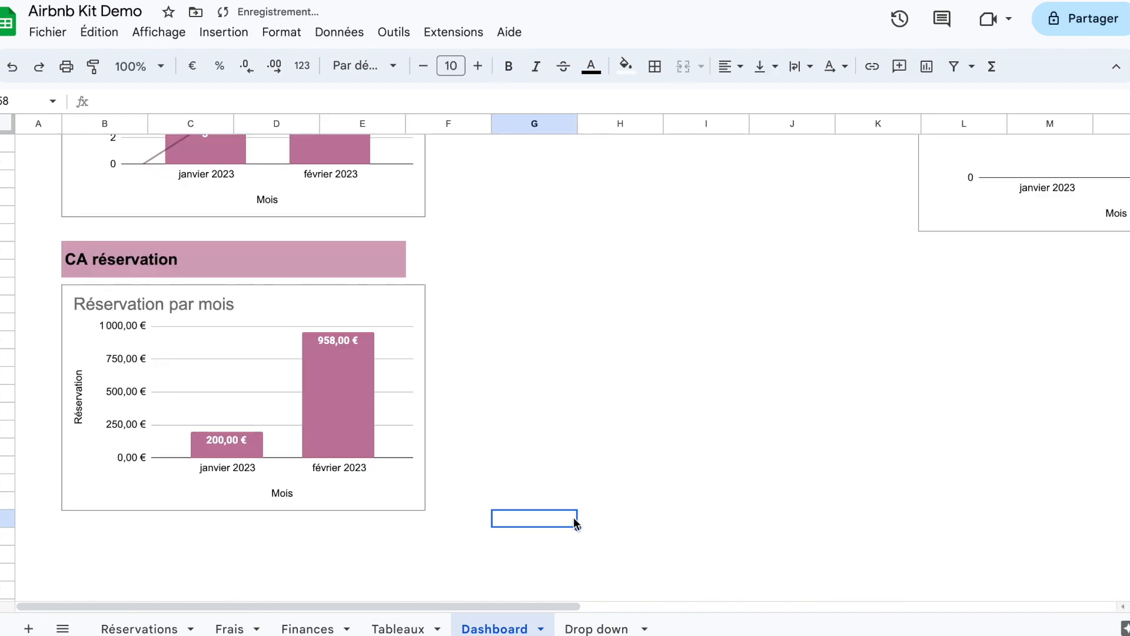
Step: Paste a copy of the CA réservation heading at G43 and change its text to "Frais à venir"
scroll(575, 523, up, 2)
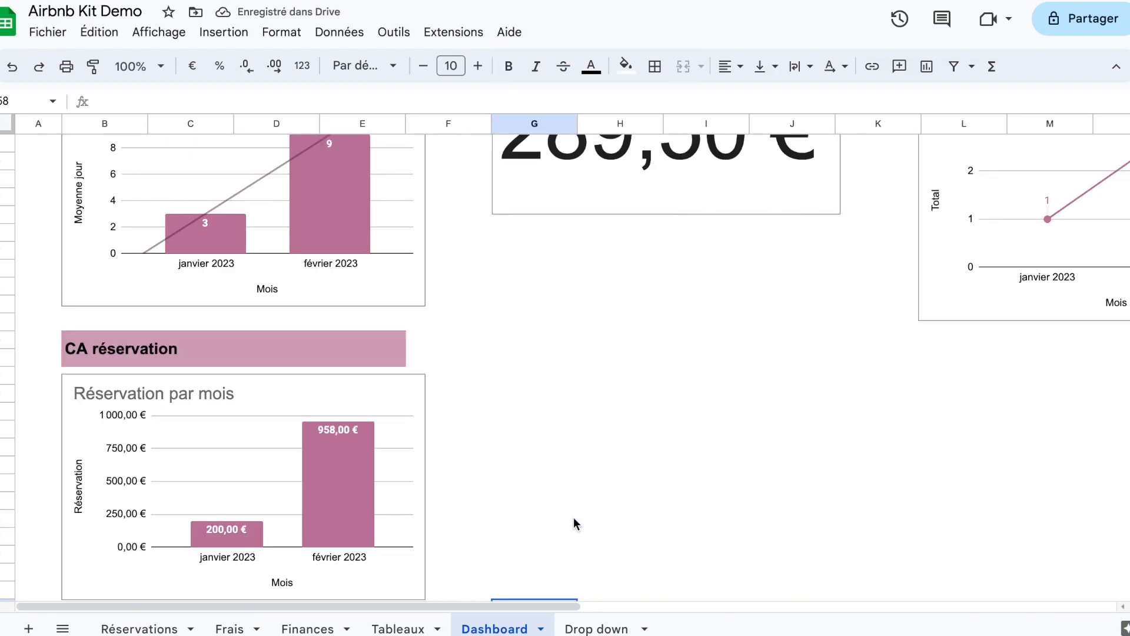
click(391, 350)
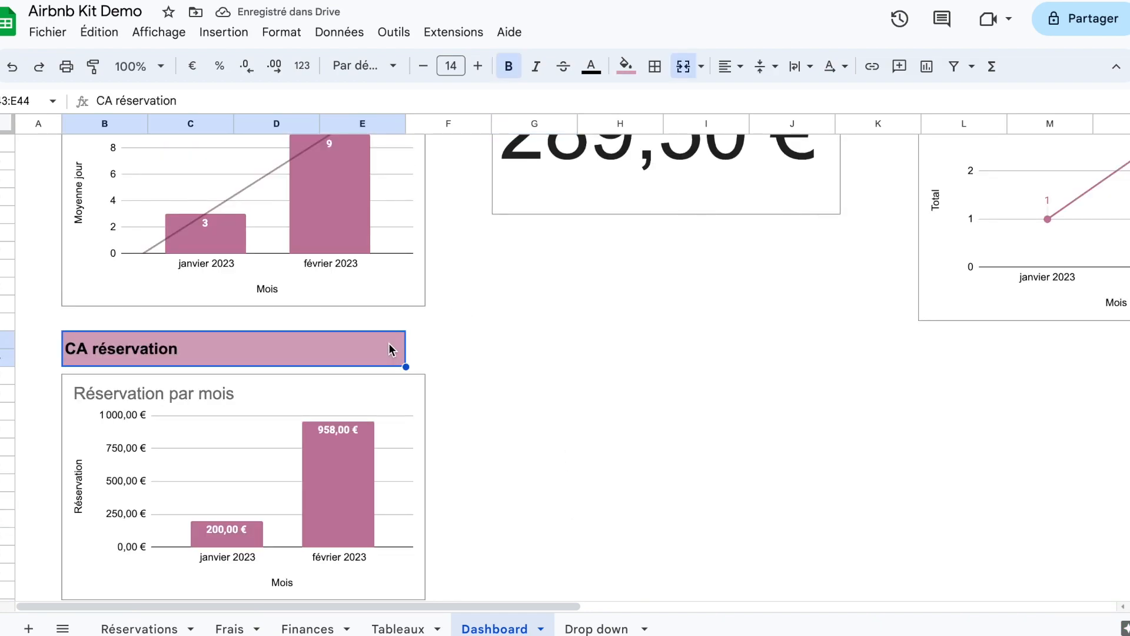
key(ctrl+c)
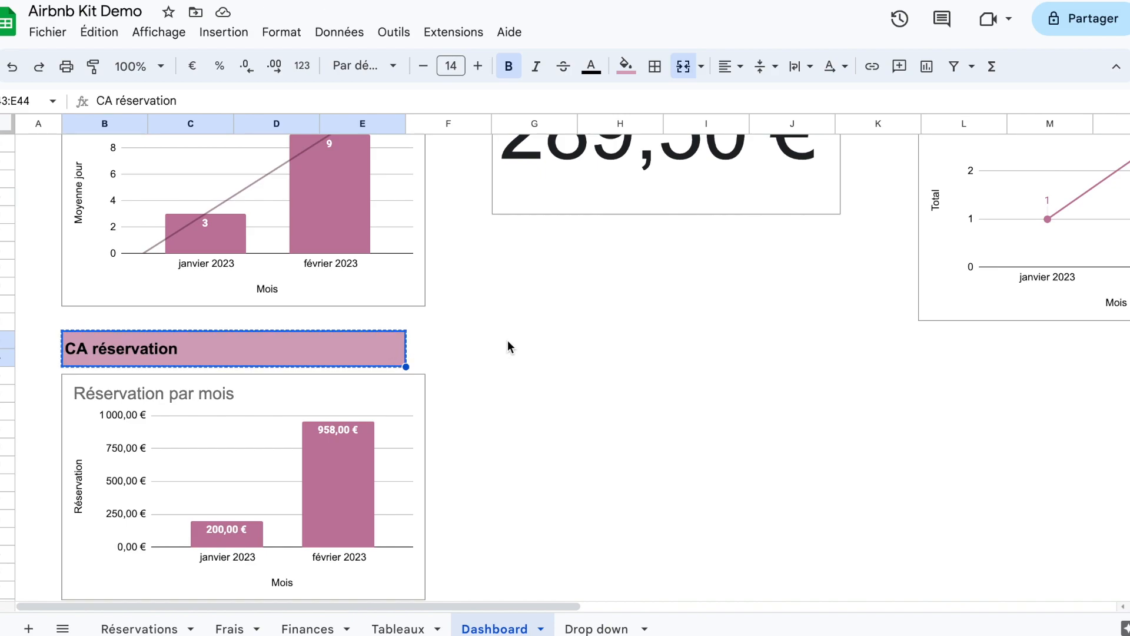
click(508, 344)
key(ctrl+v)
text(Frais à venir)
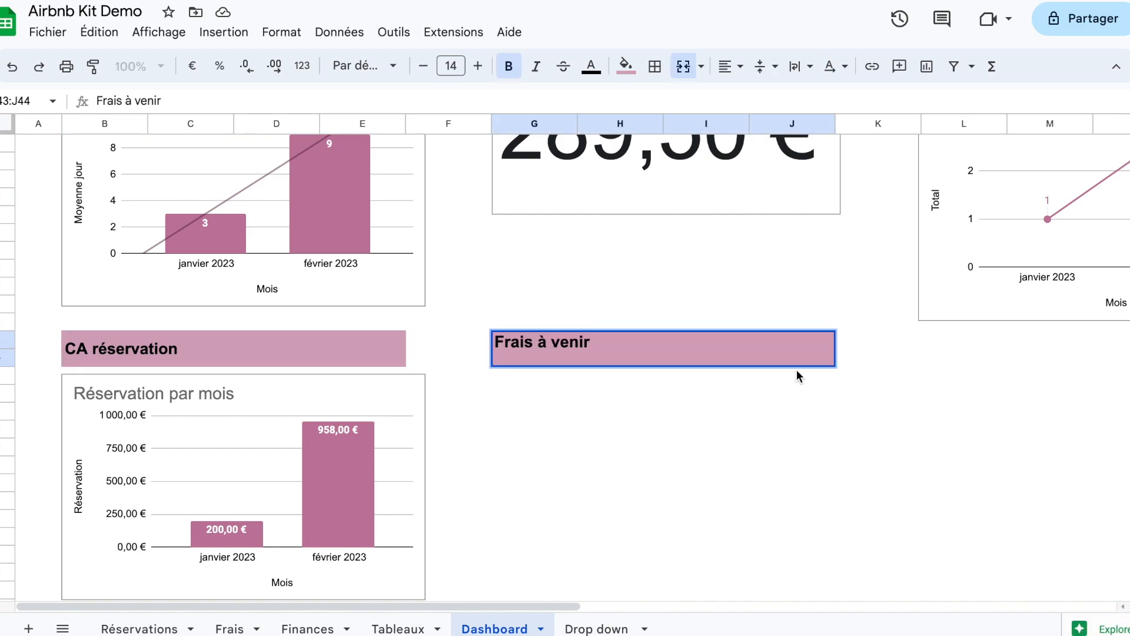
Step: Paste another copy of the heading at L43 and change its text to "Budget vs Dépenses"
click(926, 365)
key(ctrl+v)
text(Budget vs Dépenses)
key(Return)
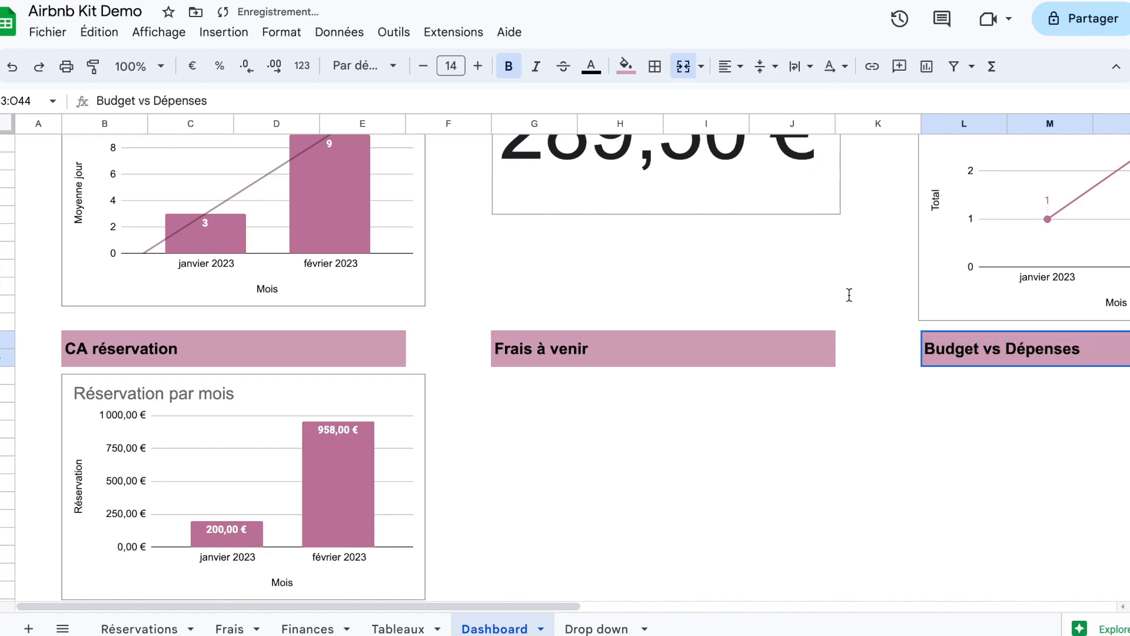
Step: Enter =QUERY(Frais!A:K;"") in G45 under the Frais à venir heading, taking the range from the Frais sheet
click(533, 381)
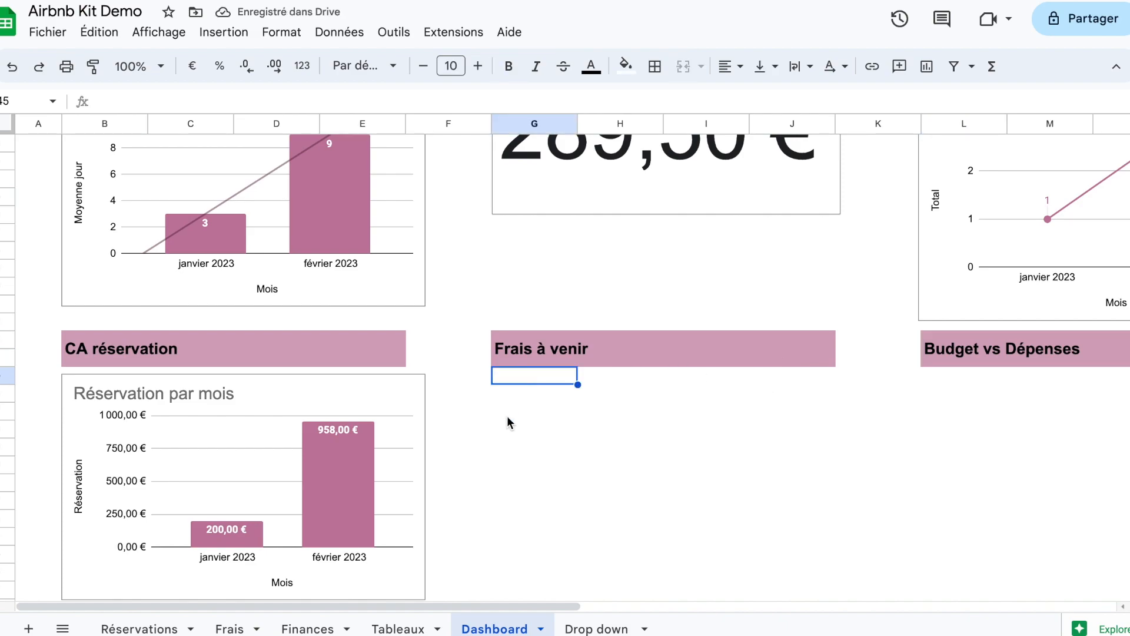
text(=QUERY(r)
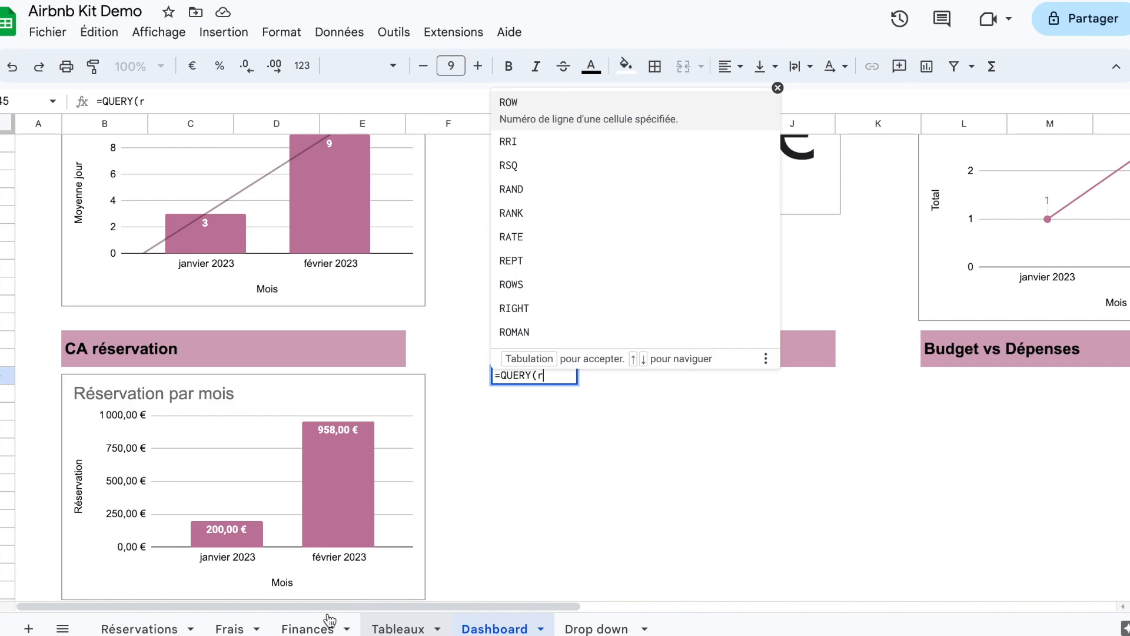
click(235, 628)
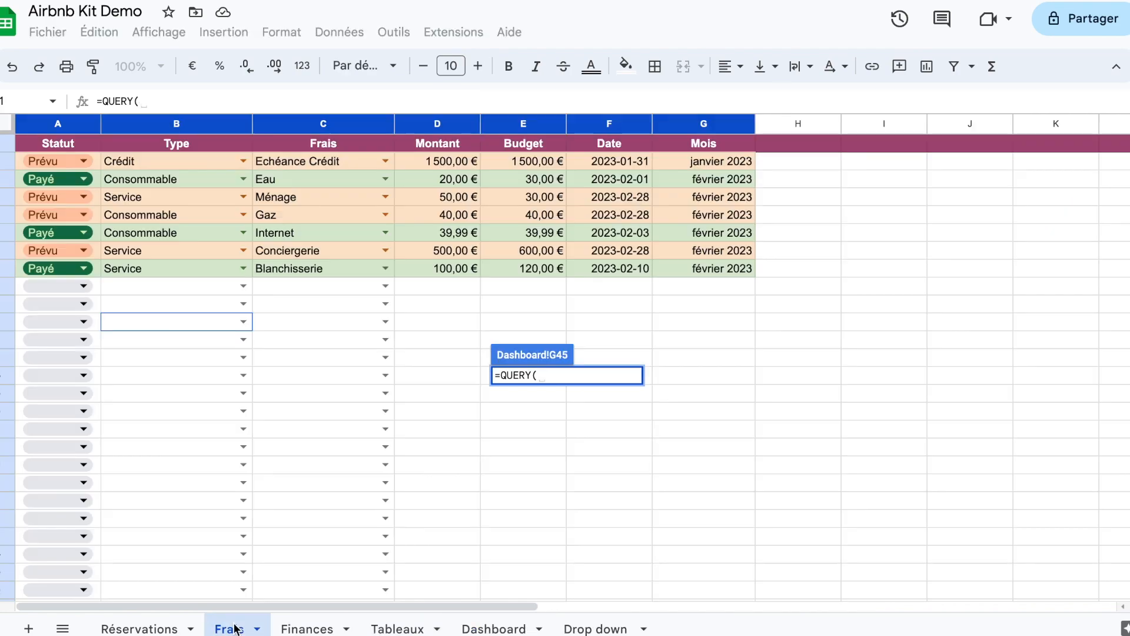
drag(449, 87, 1042, 134)
text(;"")
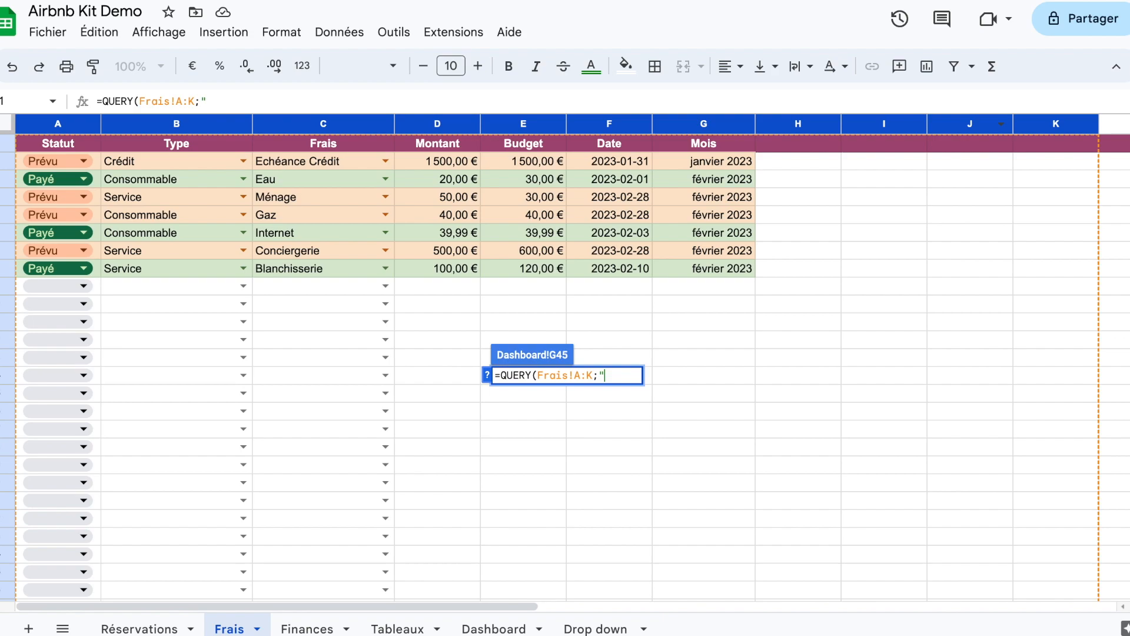
key(Return)
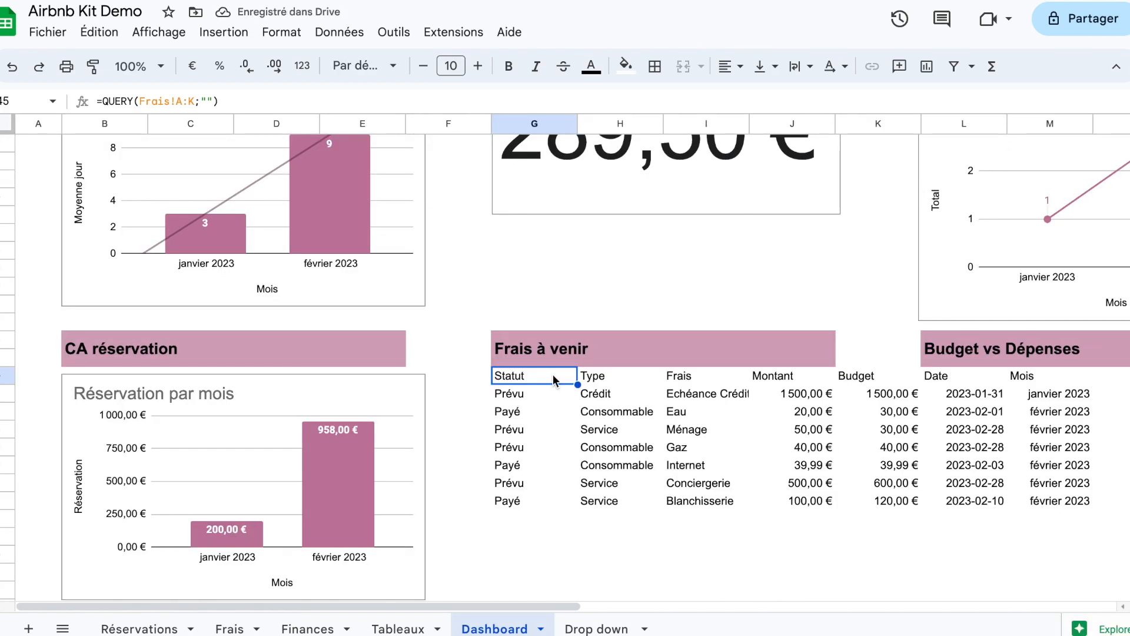
Step: Add the clause select B, sum(D) to the query text of the G45 formula
double_click(548, 377)
click(607, 375)
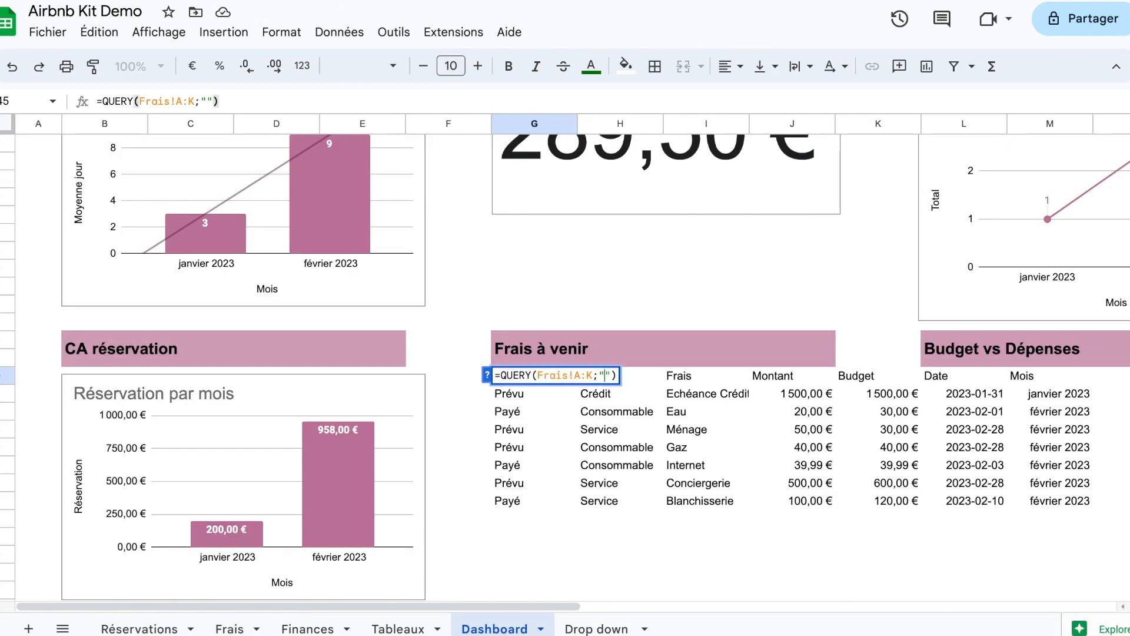
text(select )
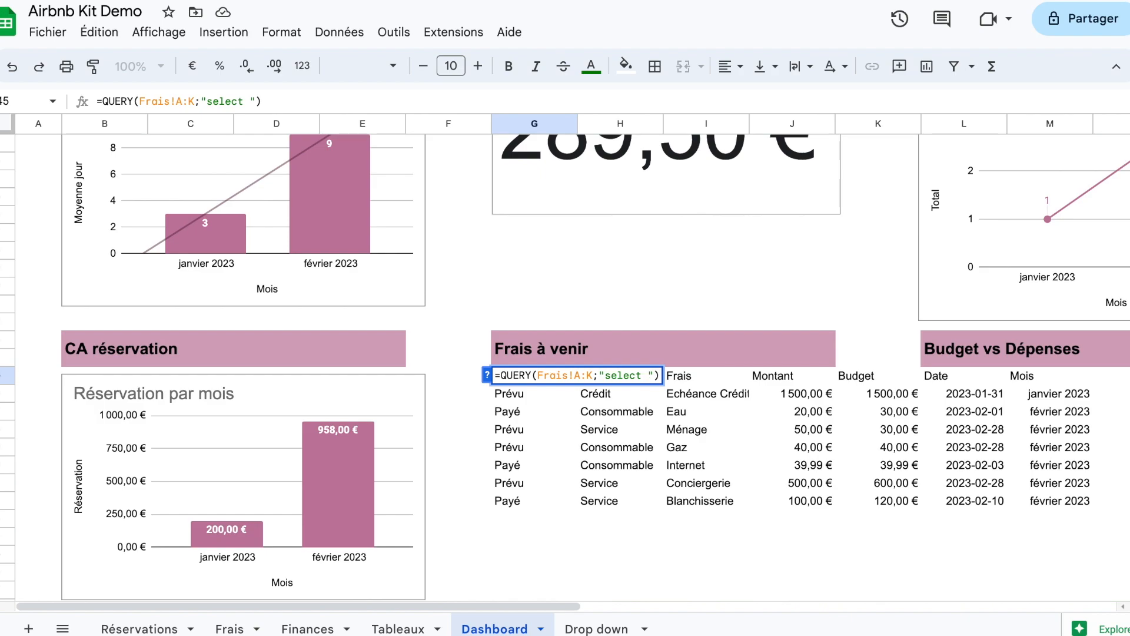
text(B; su)
key(BackSpace)
key(BackSpace)
key(BackSpace)
key(BackSpace)
text(, sum()
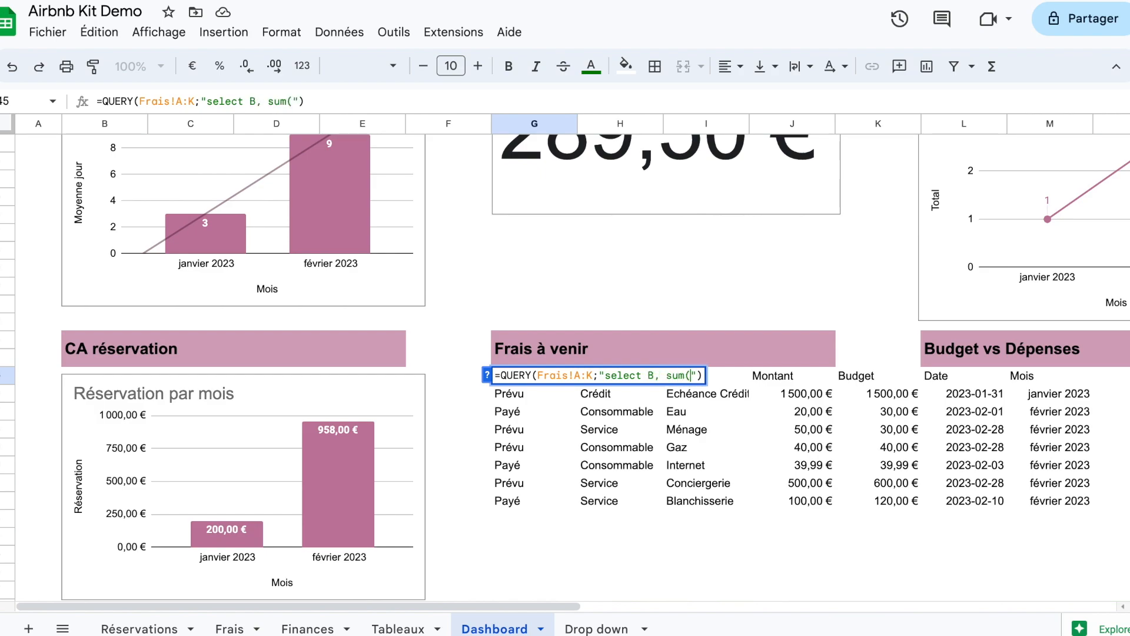
text(D))
Step: Add the lines where A = 'Prévu' and group by B to the G45 query and confirm the formula
key(ctrl+Return)
text(where A = )
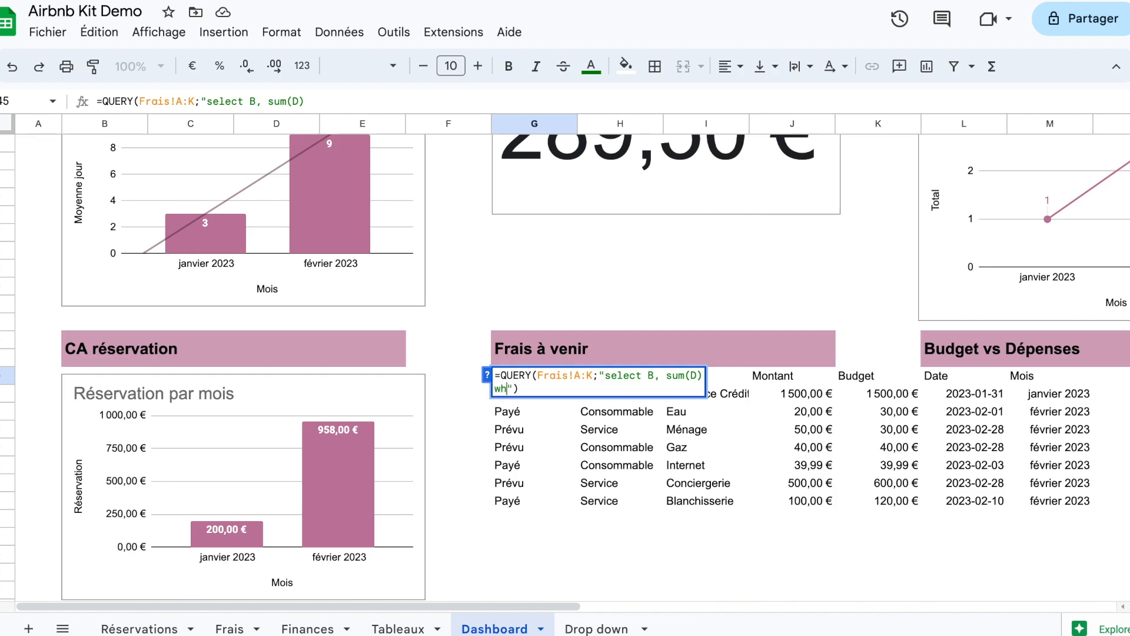
text('')
key(Left)
text(Prévu)
key(Right)
key(ctrl+Return)
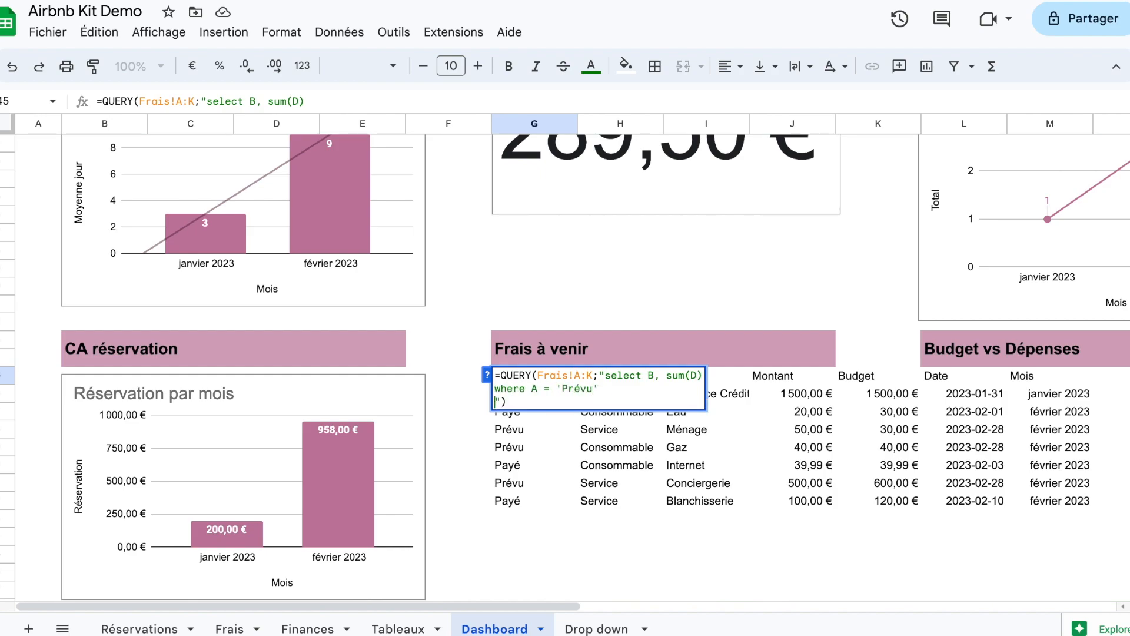
text(group by B)
key(Return)
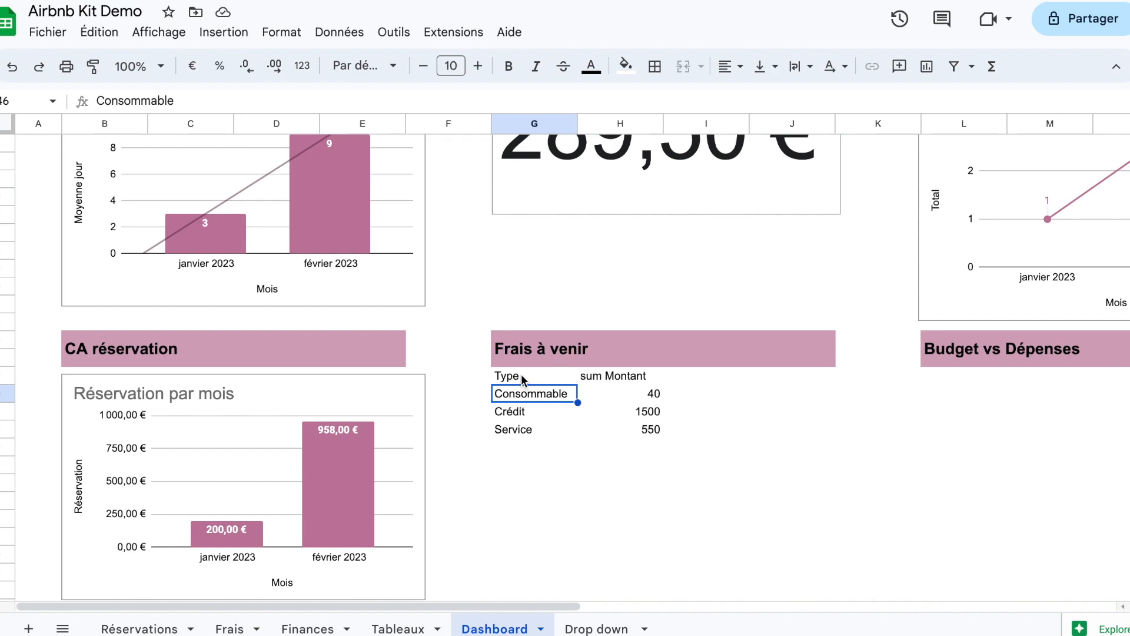
Step: Check the Frais and Tableaux sheets, then add column F before B in the select clause of the Dashboard's G45 query
click(239, 627)
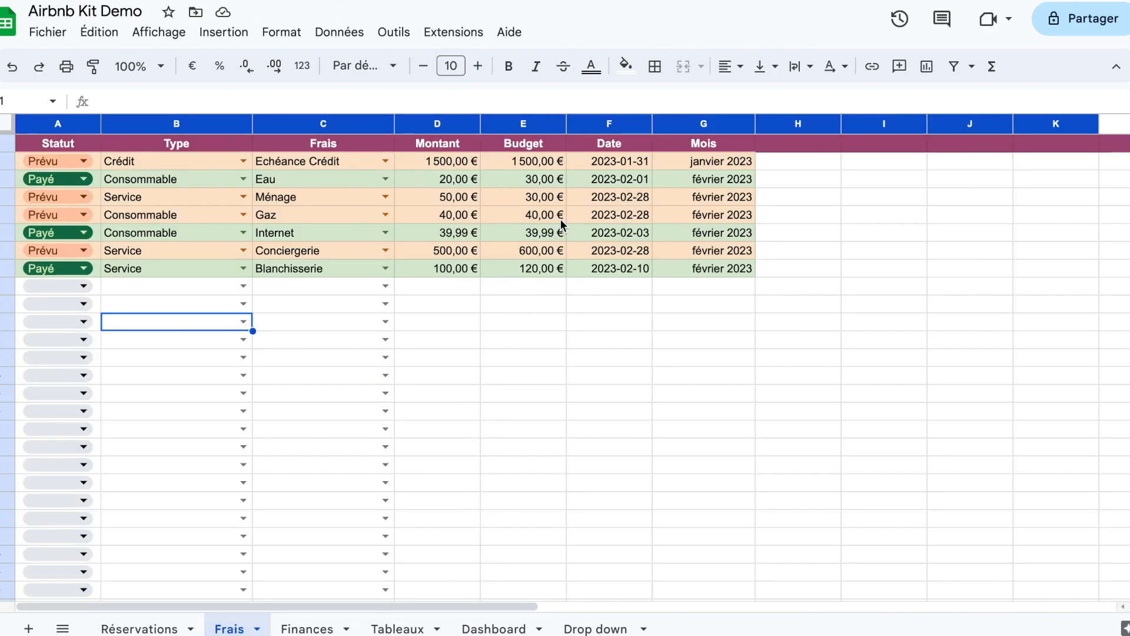
click(397, 629)
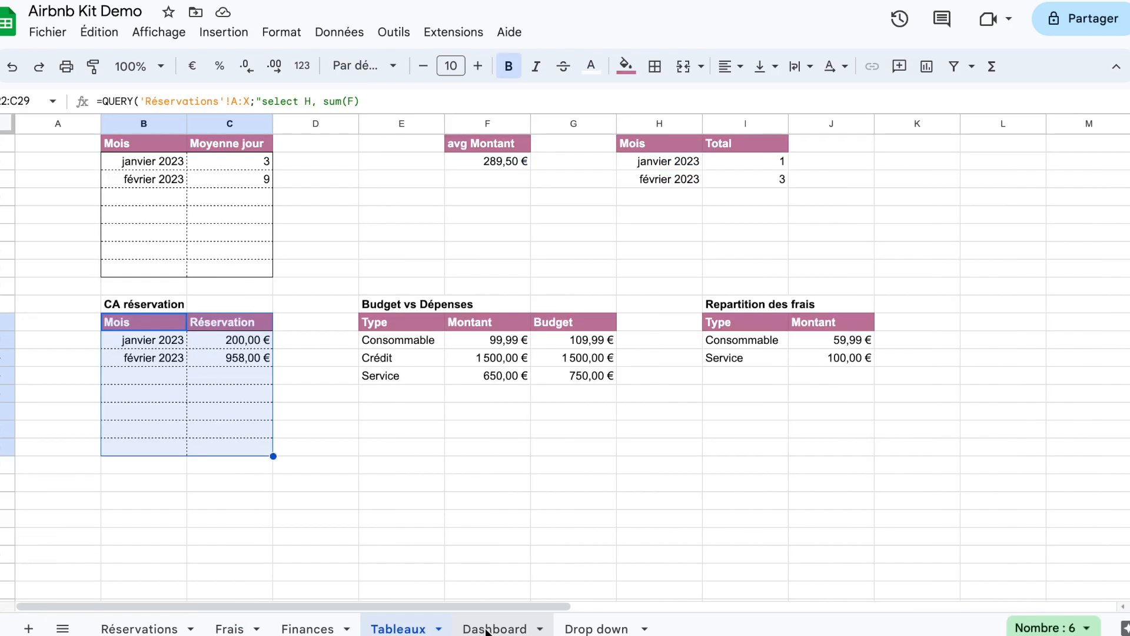
click(486, 628)
double_click(524, 377)
click(647, 378)
text(F,)
Step: Add a label clause to the G45 query on the Dashboard that names the sum(D) column 'Montant' and confirm the formula
click(556, 404)
key(ctrl+Return)
text(Label )
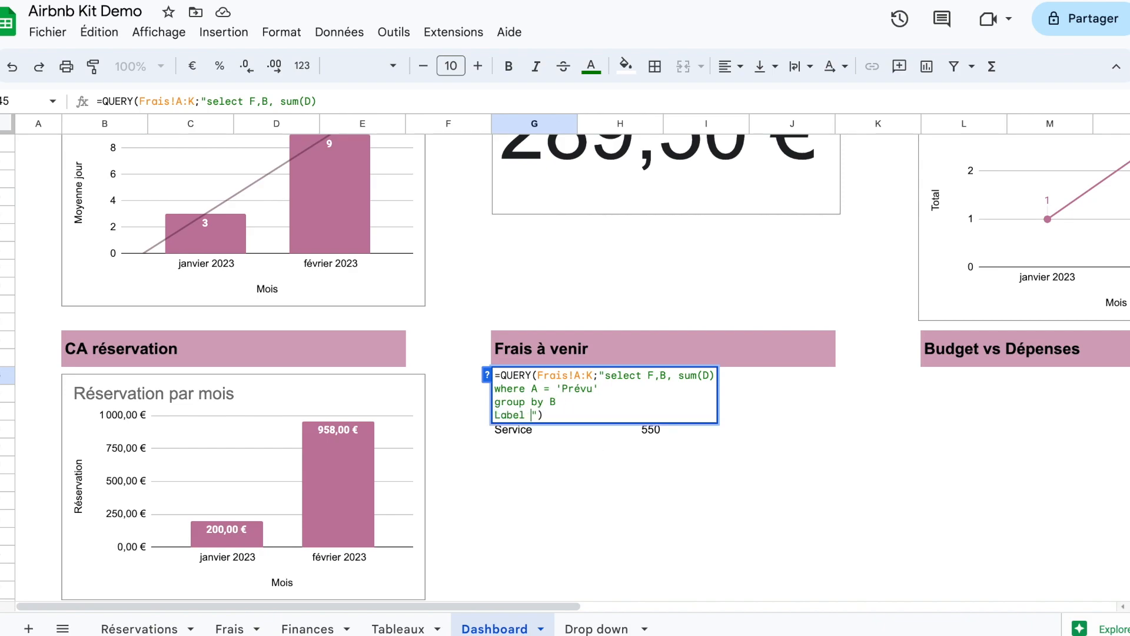
text(sum(D)'Montant)
key(Return)
Step: Add column F to the group by clause of the G45 query and confirm the formula
double_click(580, 377)
click(572, 400)
text(,F)
key(Return)
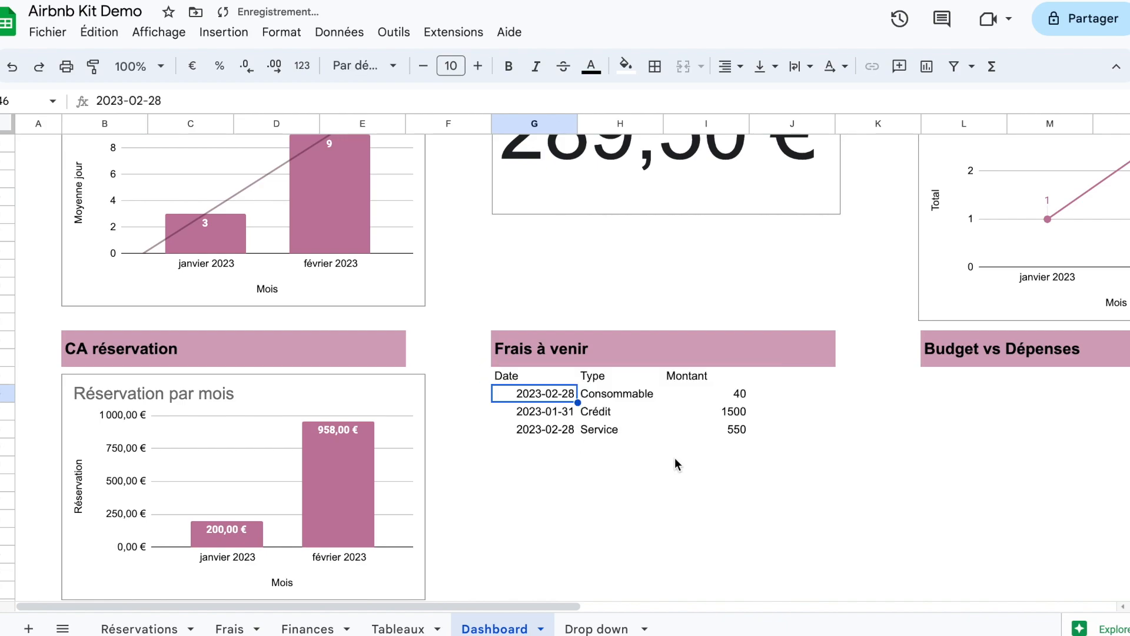
Step: Apply the euro currency format to the Montant column of the Frais à venir table
drag(709, 378, 726, 429)
click(788, 400)
click(193, 67)
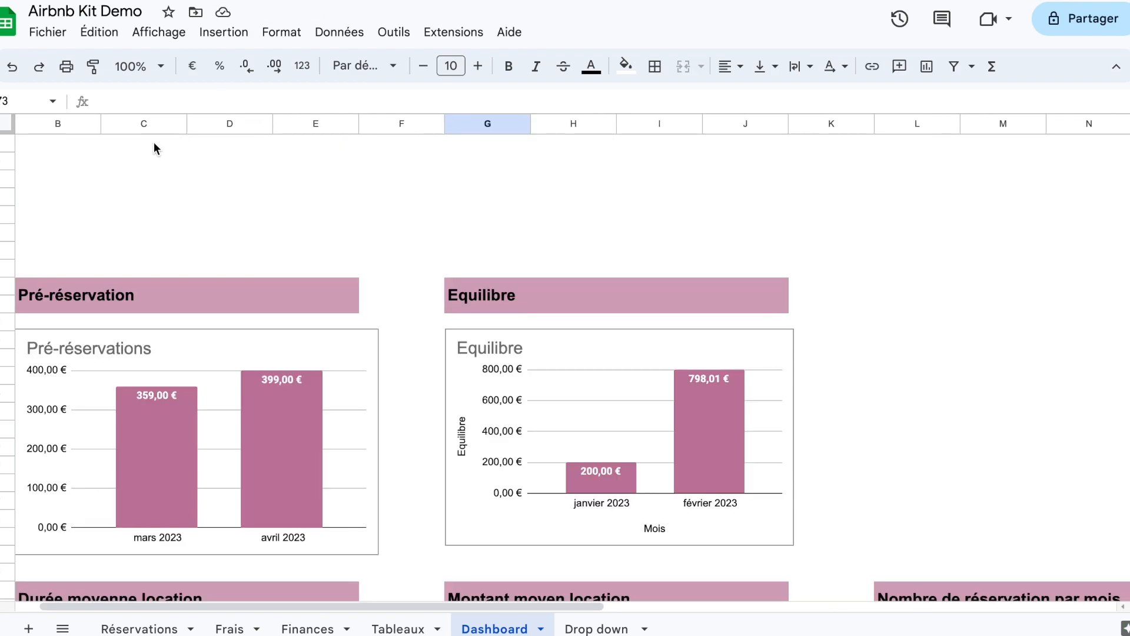
Step: Enter the labels Début mois in C1 and Fin mois in E1 of the Dashboard
click(155, 145)
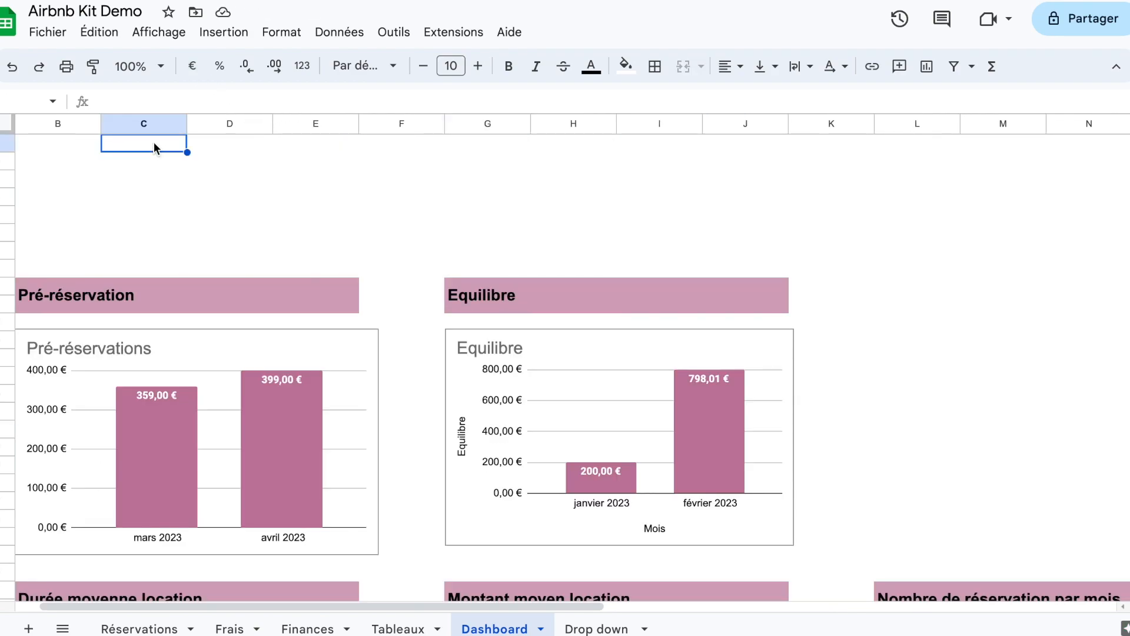
text(Début)
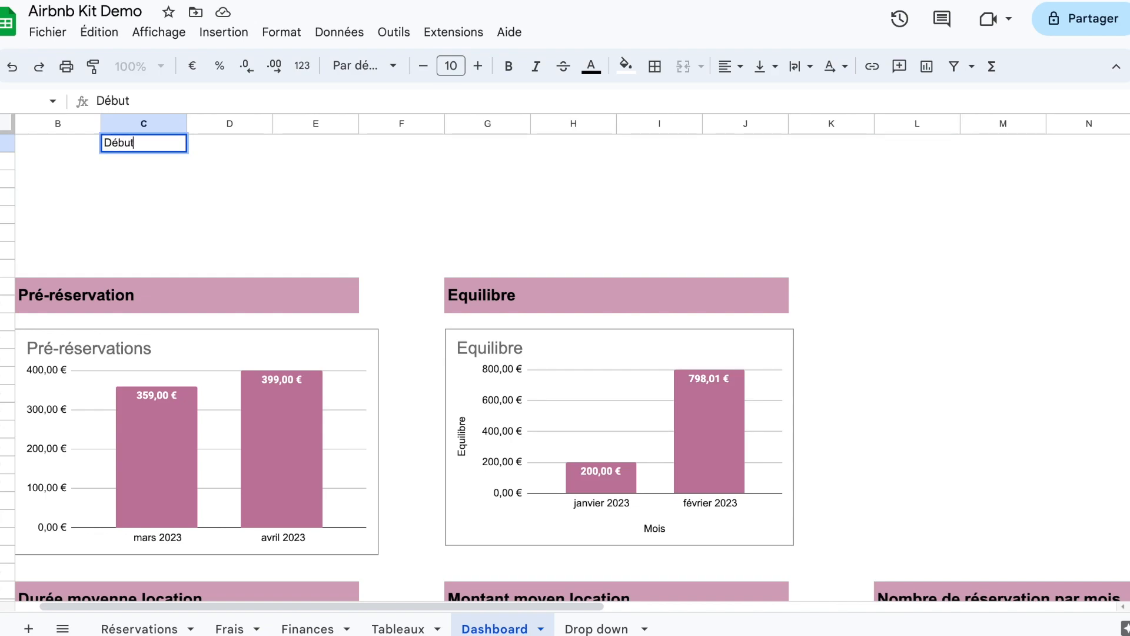
text( mois)
key(Tab)
key(Tab)
key(Tab)
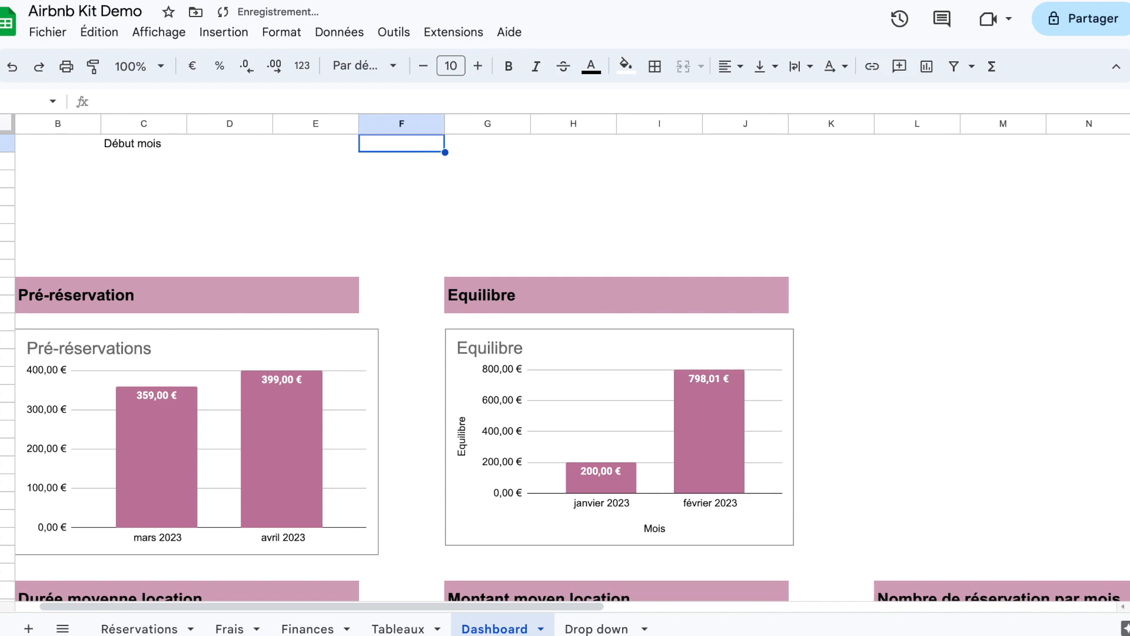
key(Left)
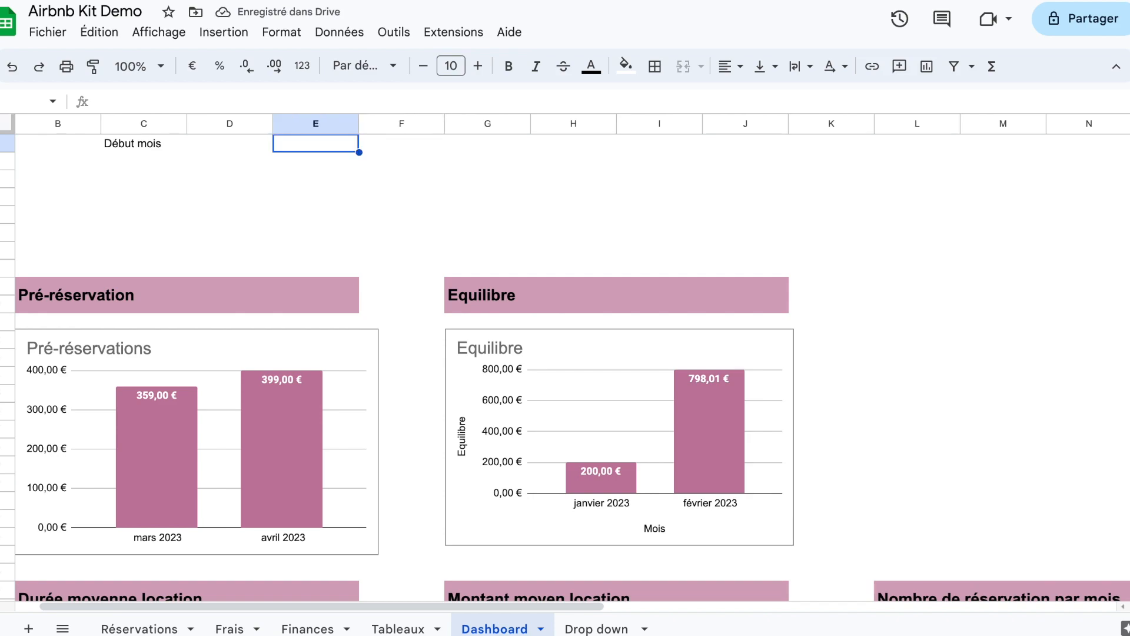
text(M)
key(BackSpace)
text(F)
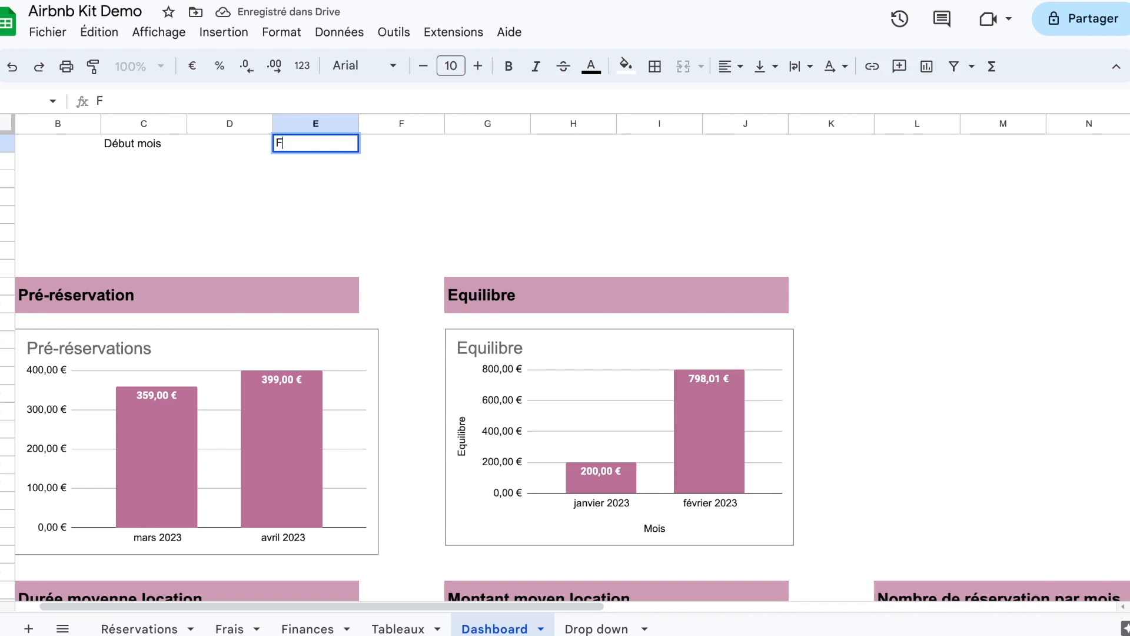
text(inn m mois)
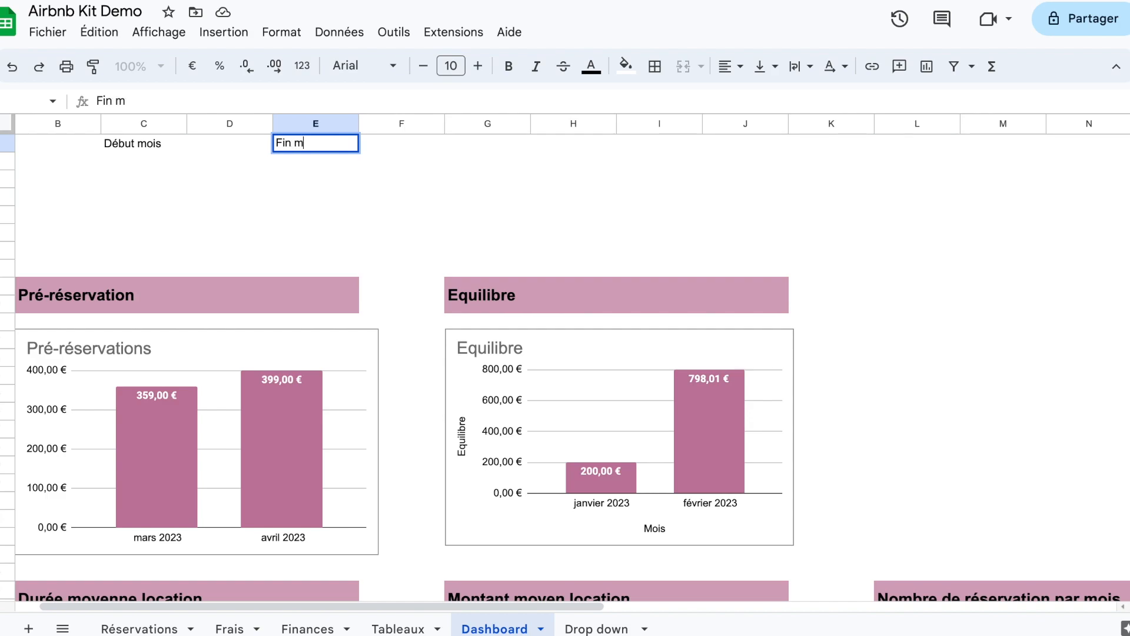
key(Return)
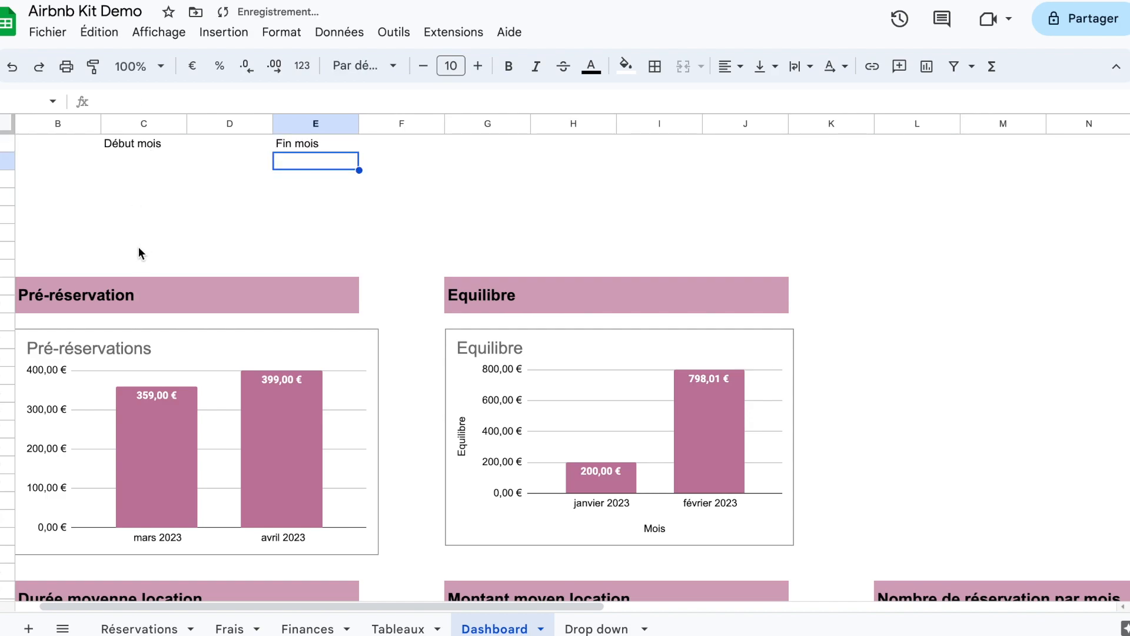
Step: Format the Début mois and Fin mois cells with a medium magenta fill and bold white text
click(151, 147)
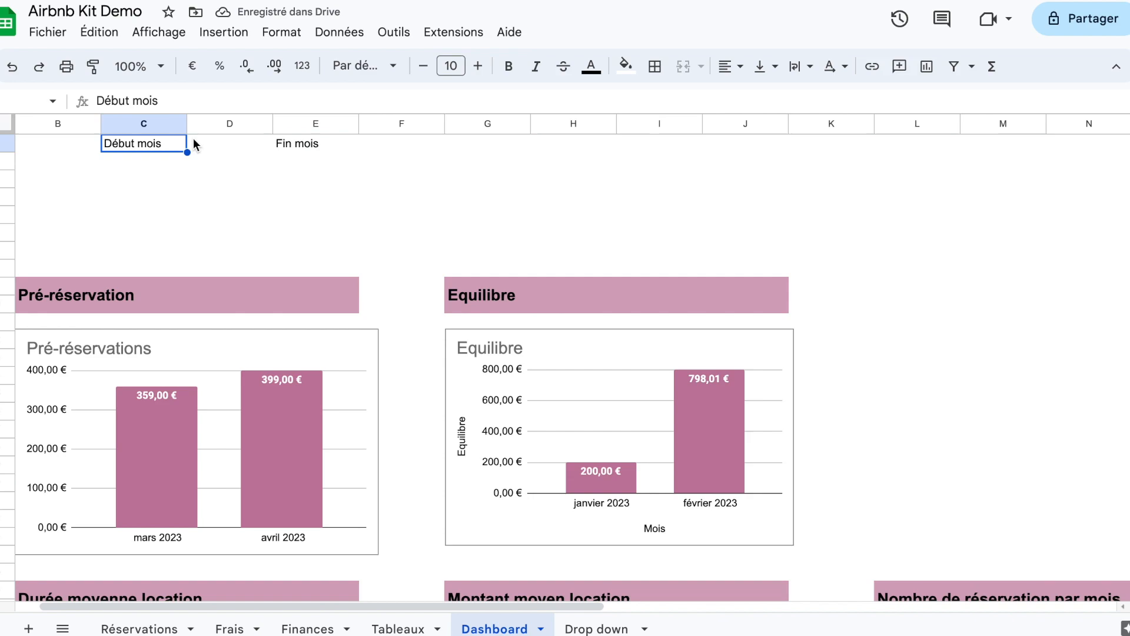
shift+click(295, 144)
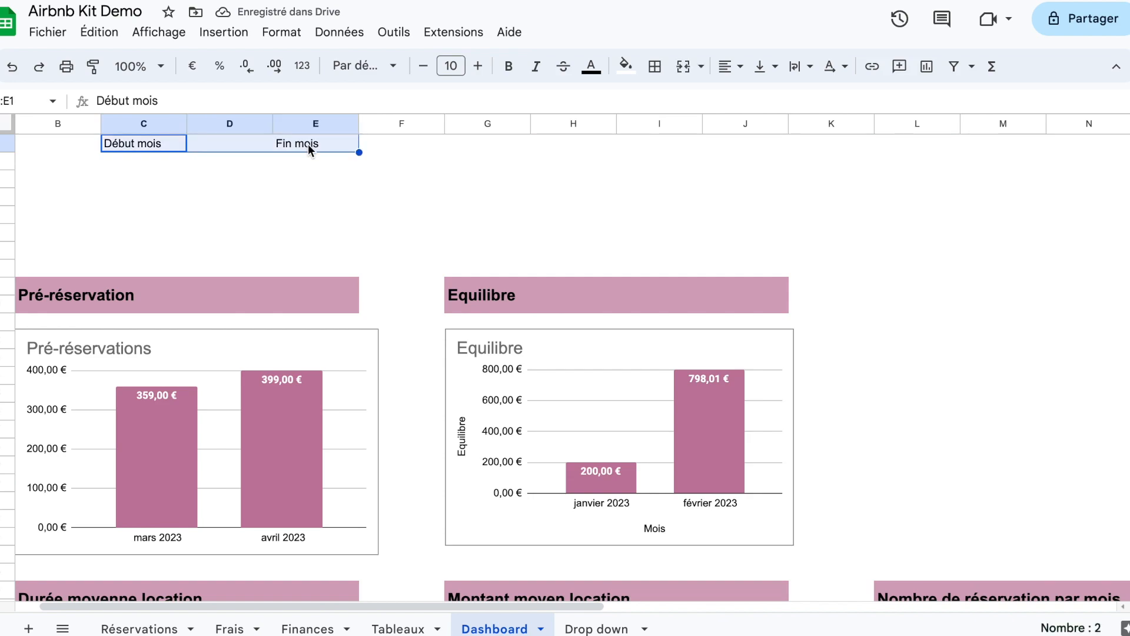
click(309, 148)
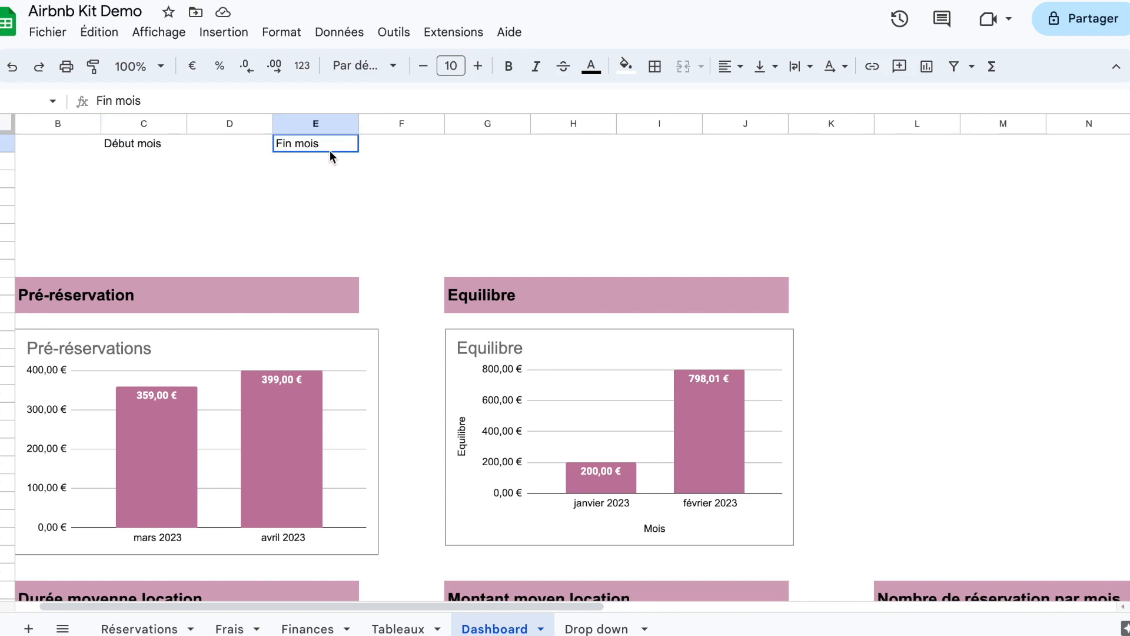
ctrl+click(159, 149)
click(625, 66)
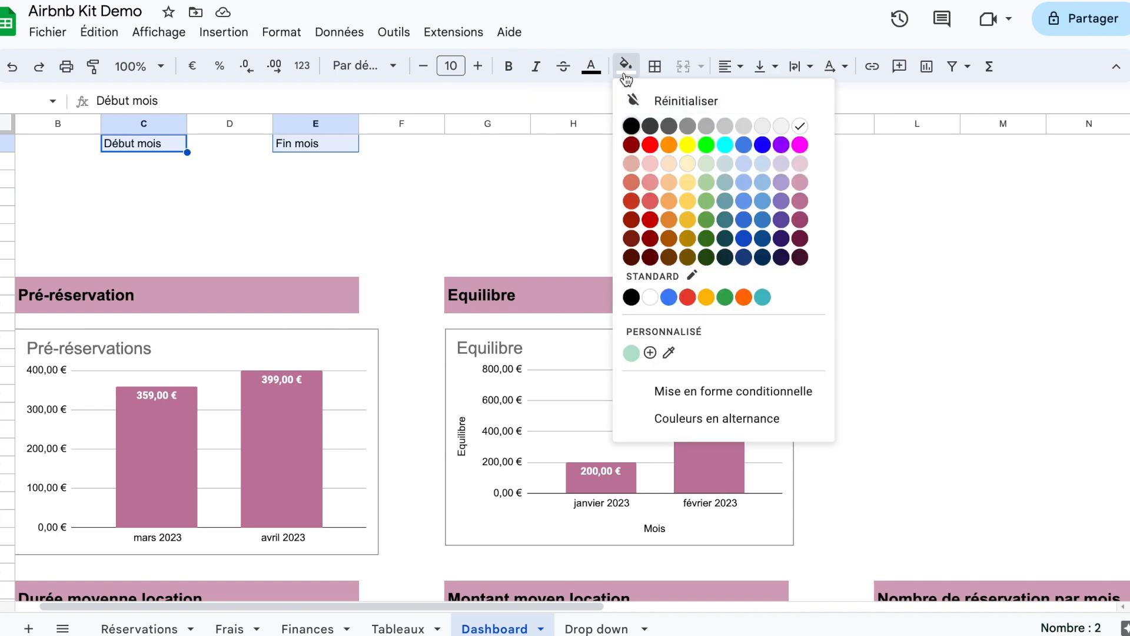
click(803, 200)
click(508, 66)
click(591, 65)
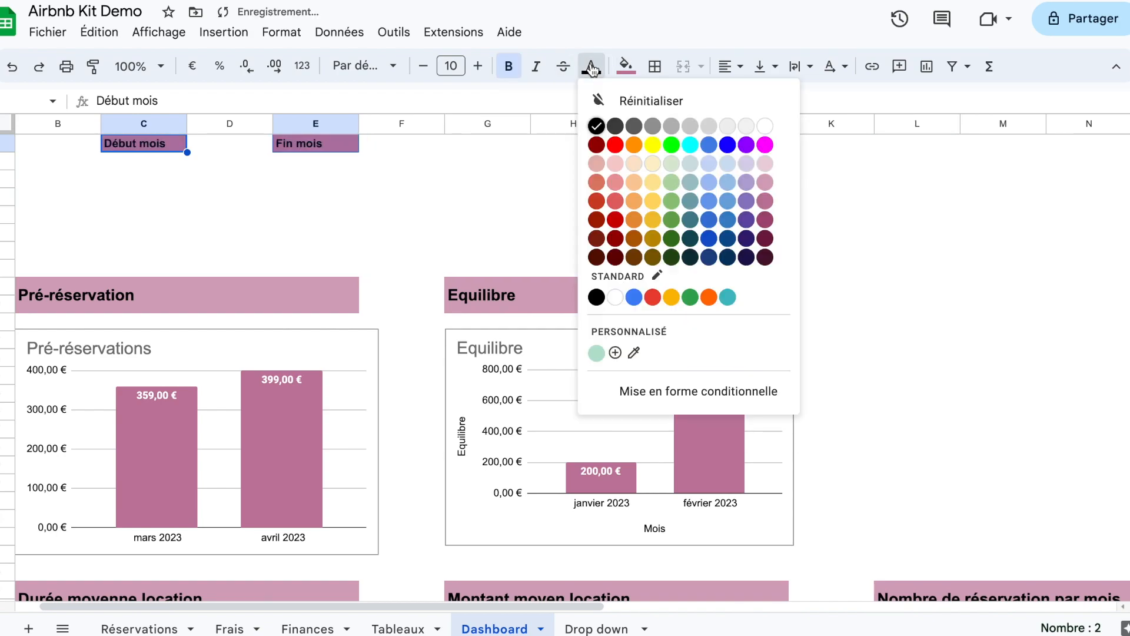
click(765, 122)
click(502, 161)
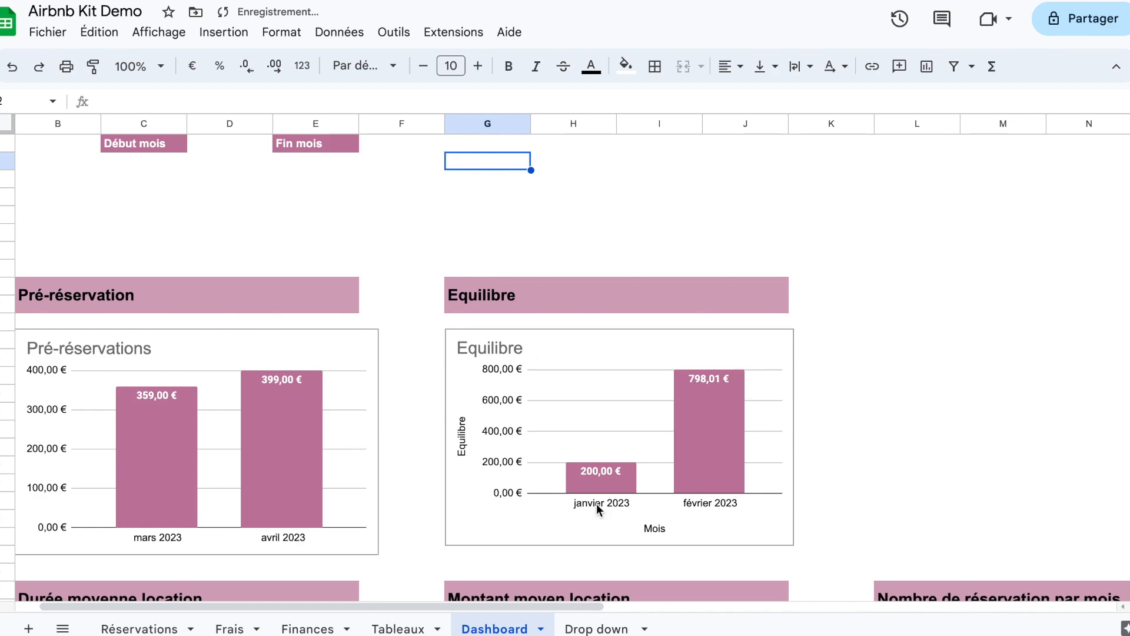
Step: Create a data validation rule for D1 and F1 of the Dashboard using the criterion Menu déroulant (depuis une plage)
click(599, 628)
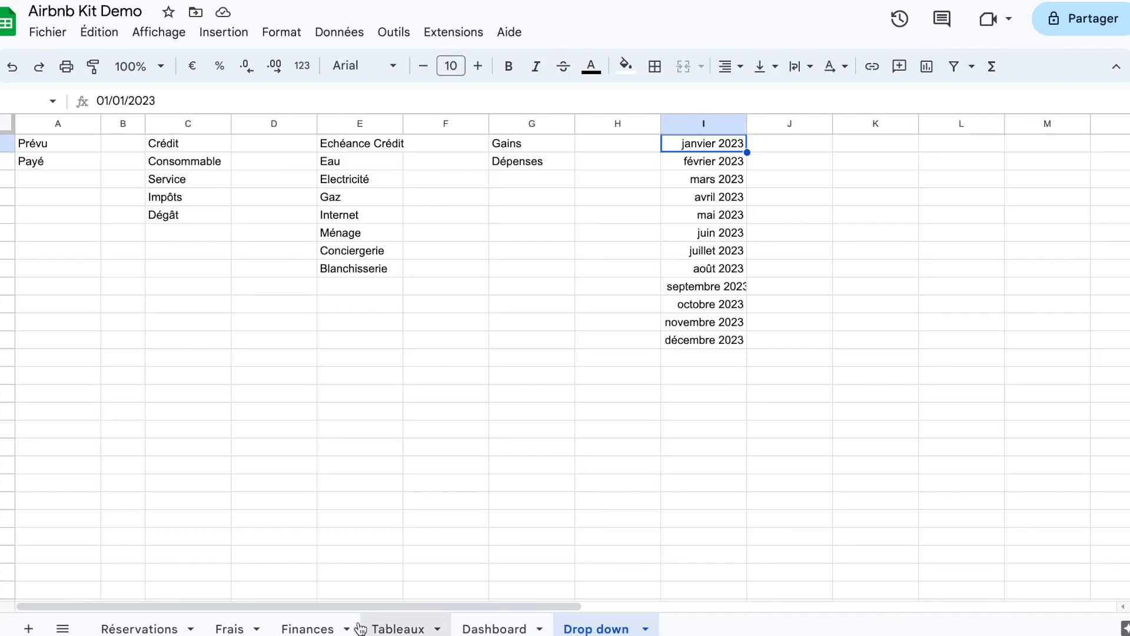
click(494, 628)
click(229, 141)
super+click(393, 143)
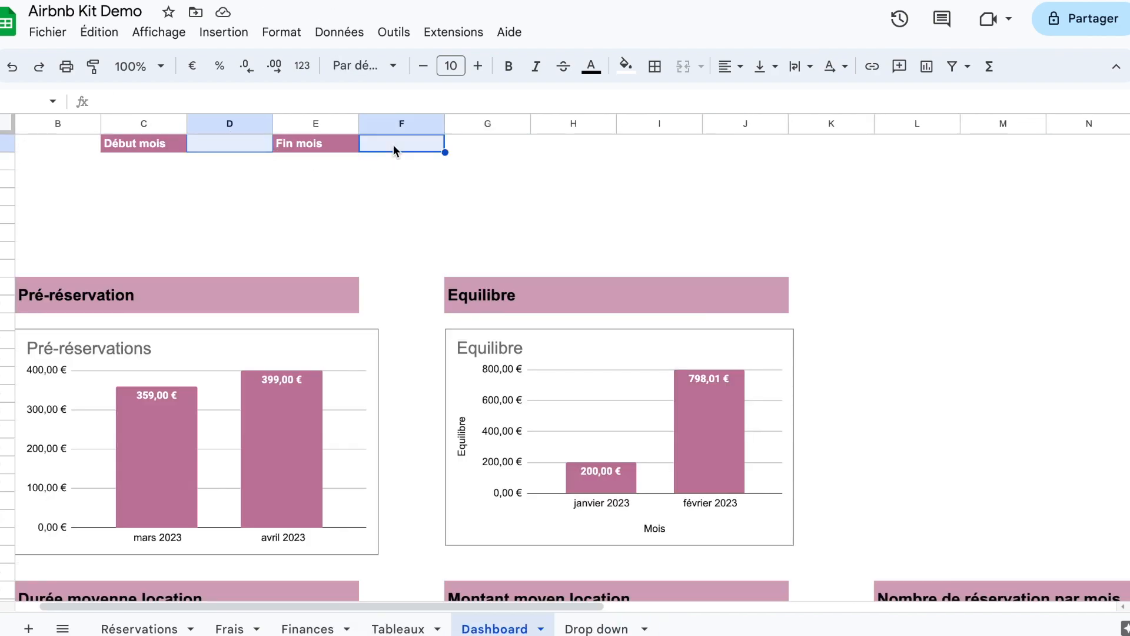
right_click(393, 143)
click(483, 369)
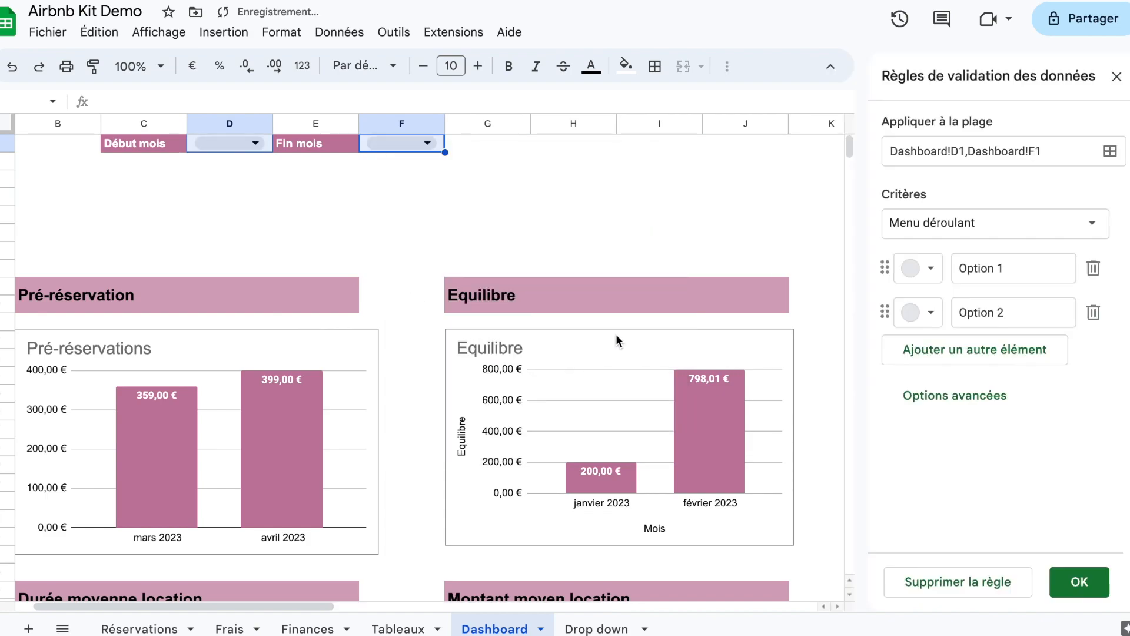
click(1016, 222)
click(1071, 250)
click(1093, 268)
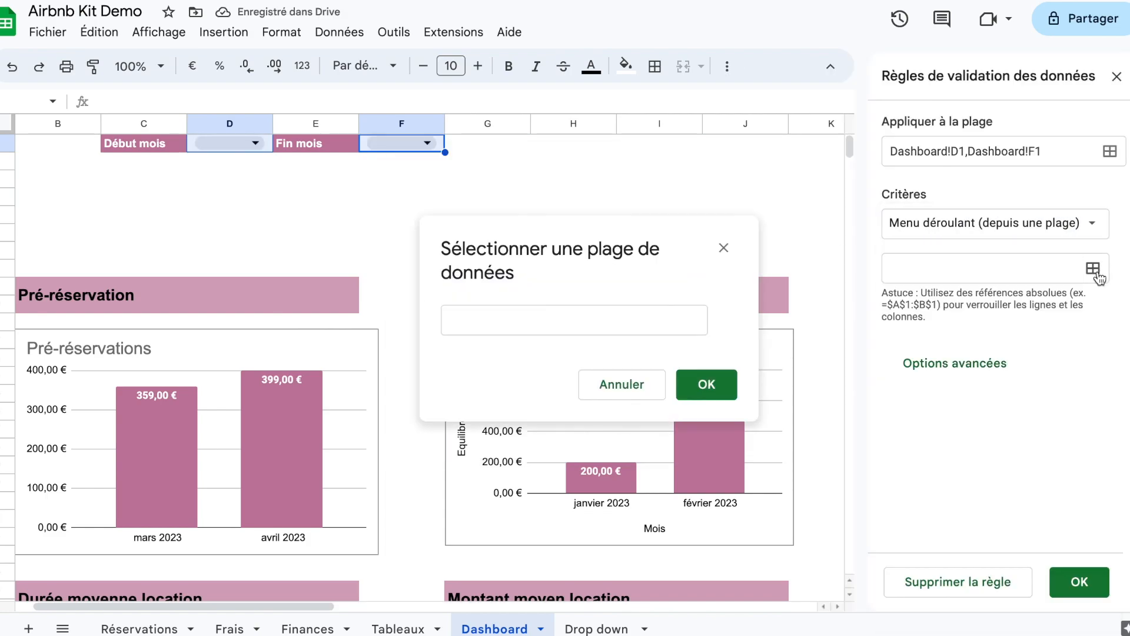
Step: Set the drop-down's source range to 'Drop down '!I1:I
click(678, 324)
click(596, 629)
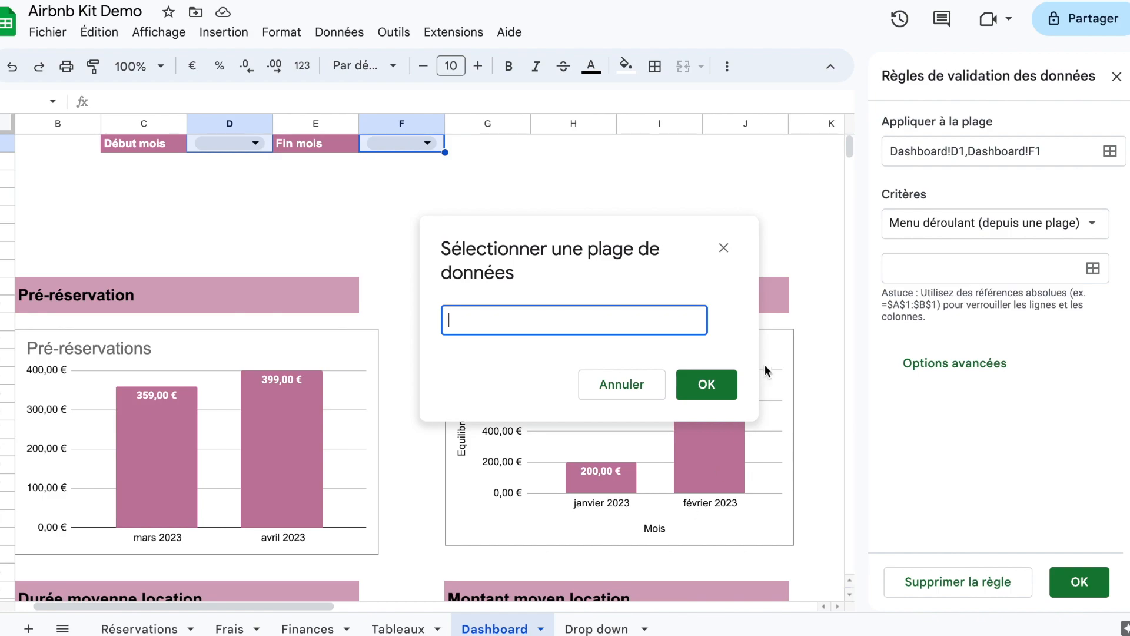
click(710, 149)
click(602, 320)
text(:I)
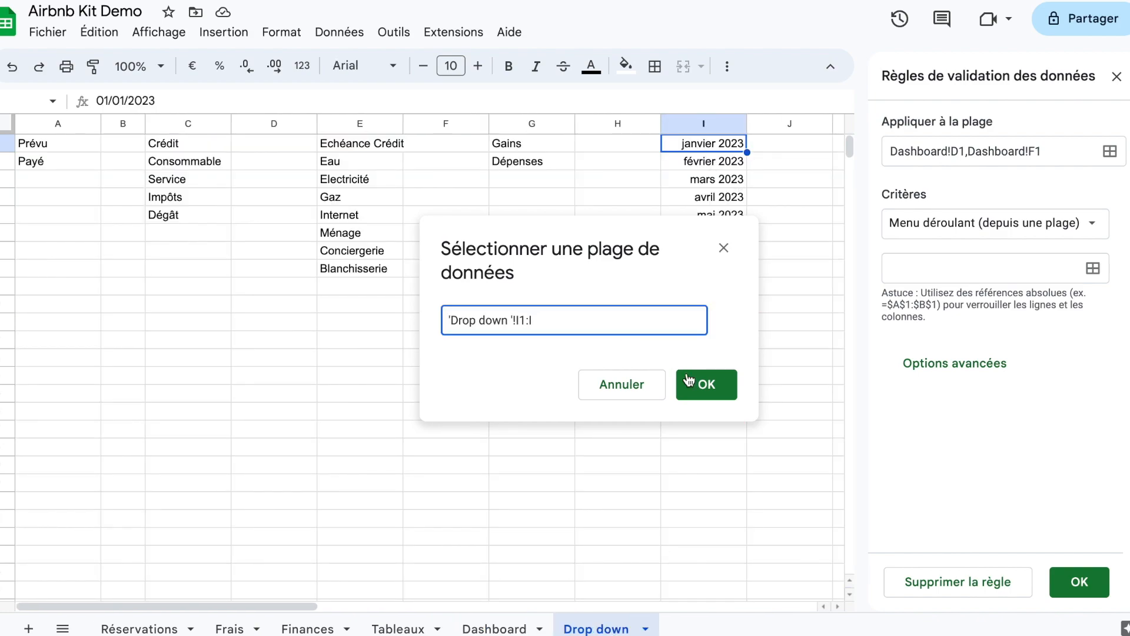
click(704, 384)
Step: Set the drop-down display style to Flèche, save the rule, and return to the Dashboard with the validation rules closed
scroll(881, 468, down, 5)
click(926, 506)
click(919, 480)
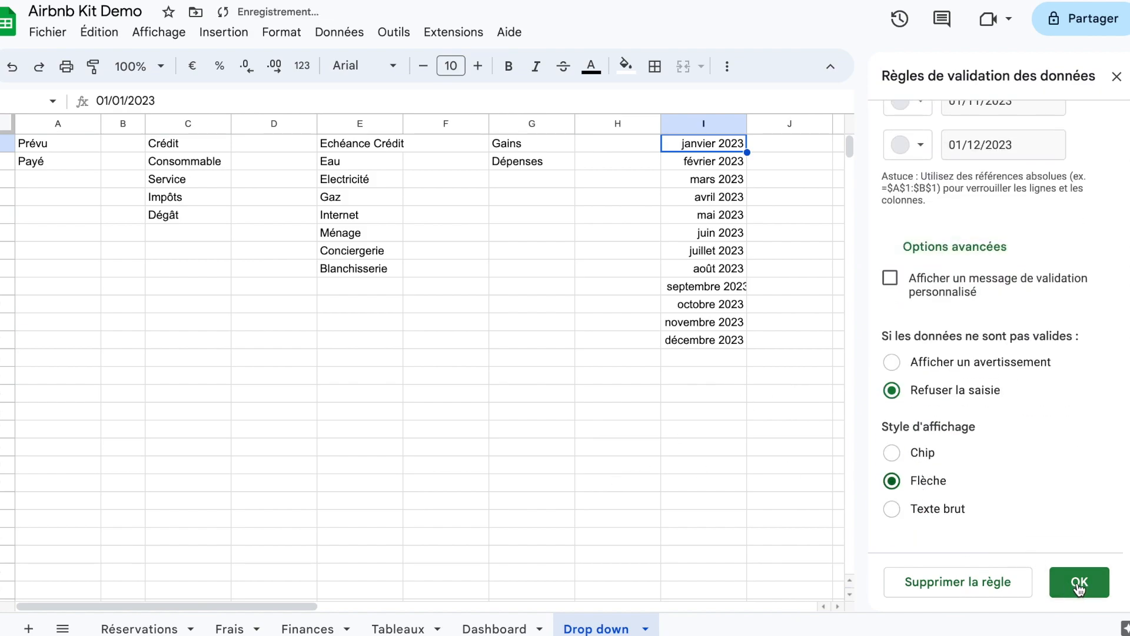
click(1079, 581)
click(518, 627)
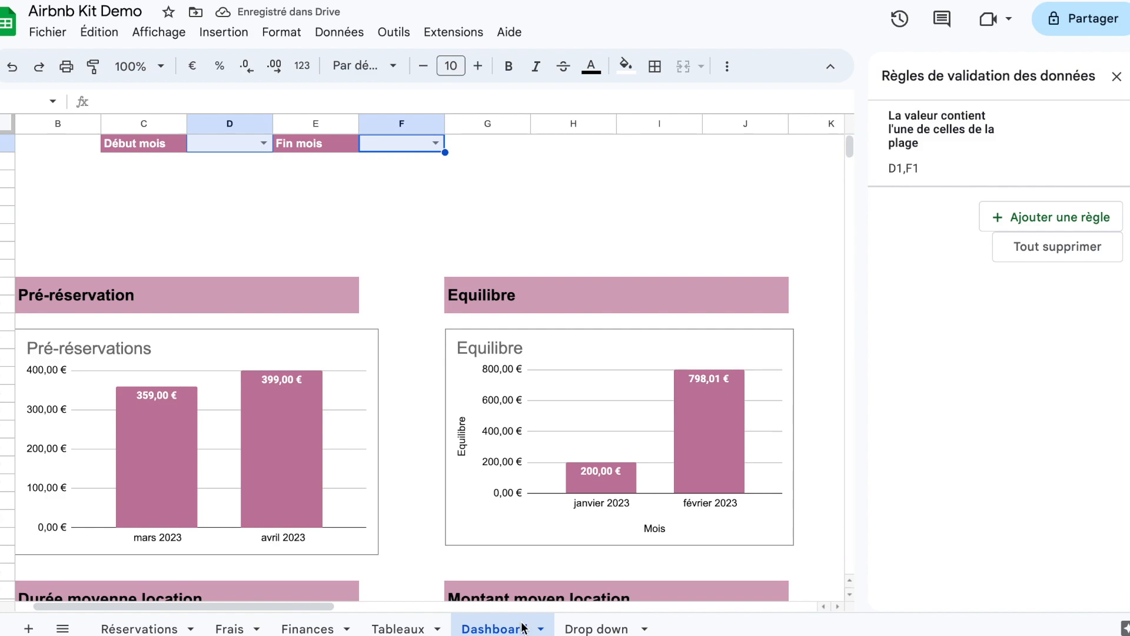
click(1116, 77)
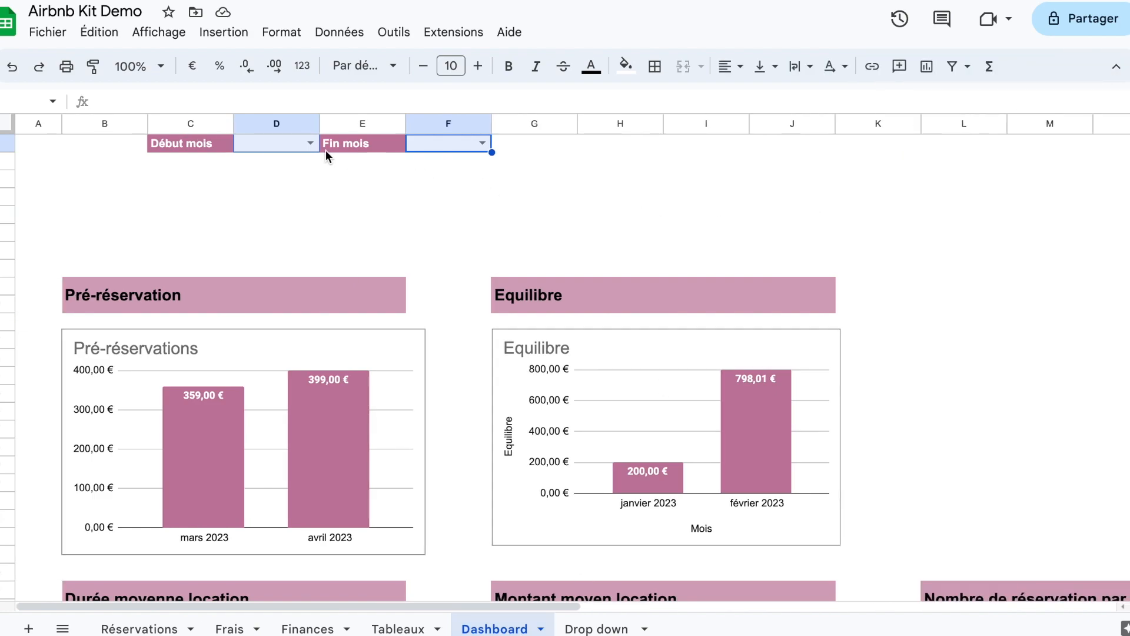
click(311, 143)
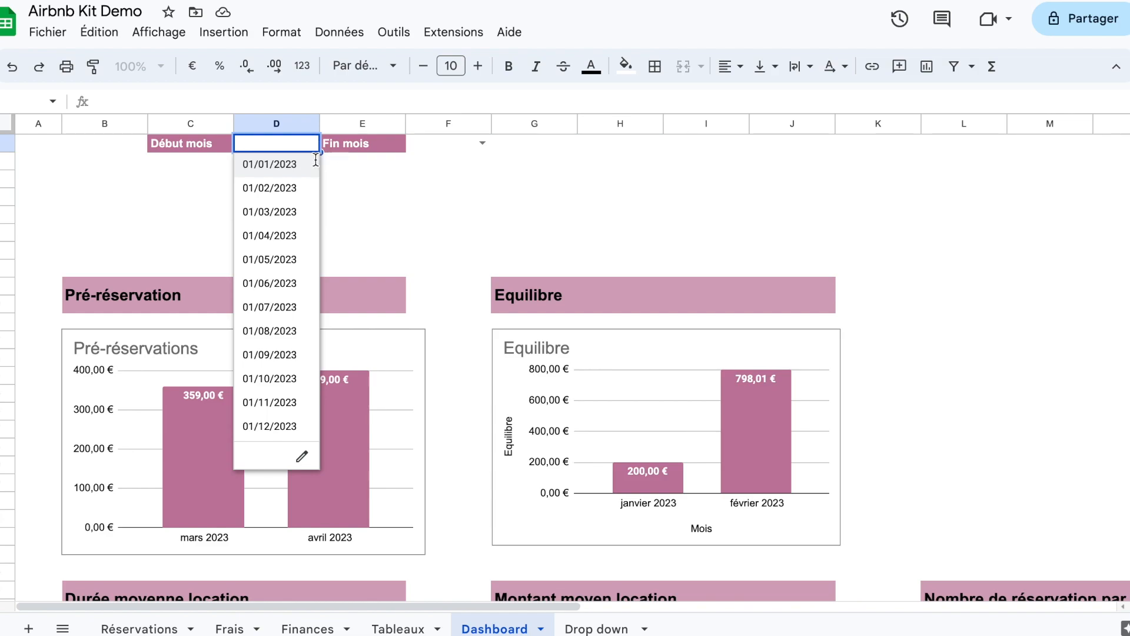
click(376, 211)
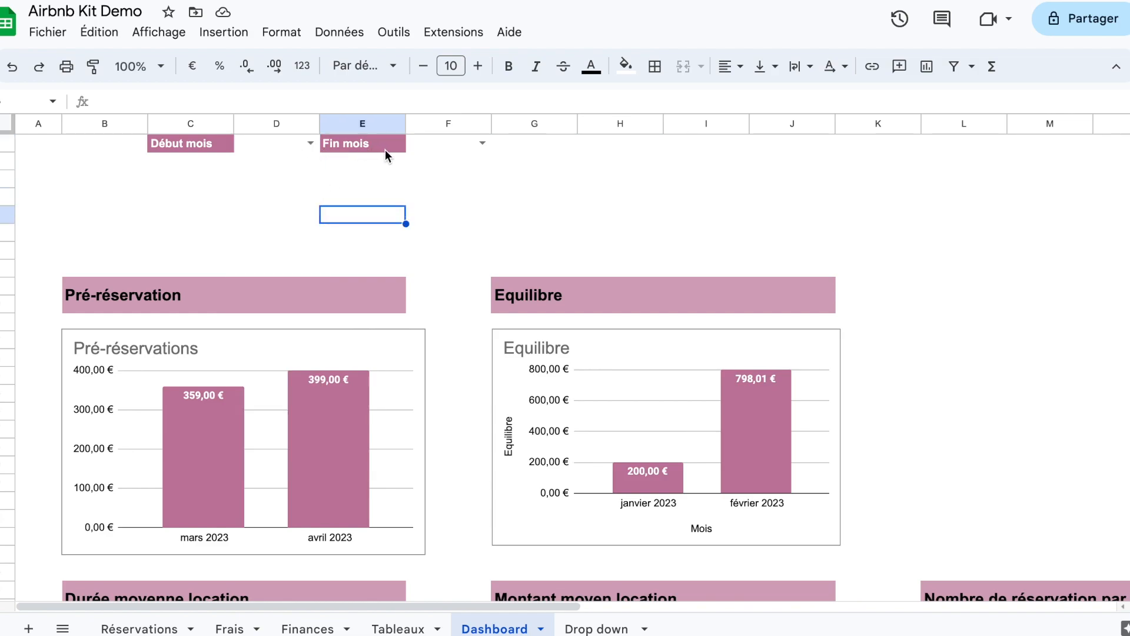
click(289, 143)
drag(372, 143, 447, 146)
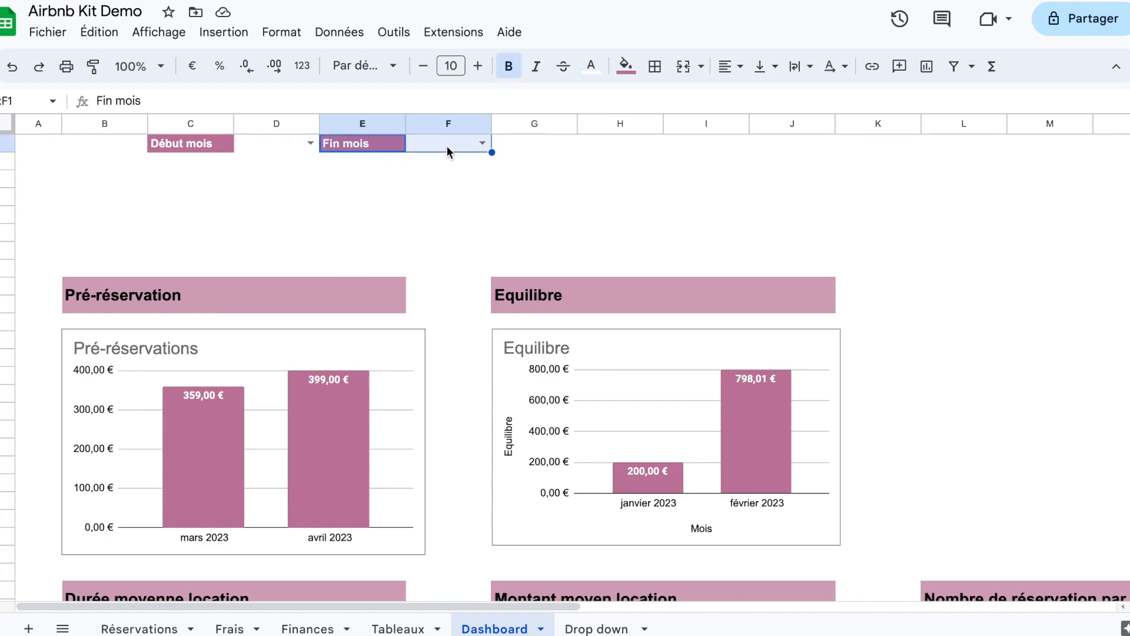
click(446, 145)
key(ctrl+v)
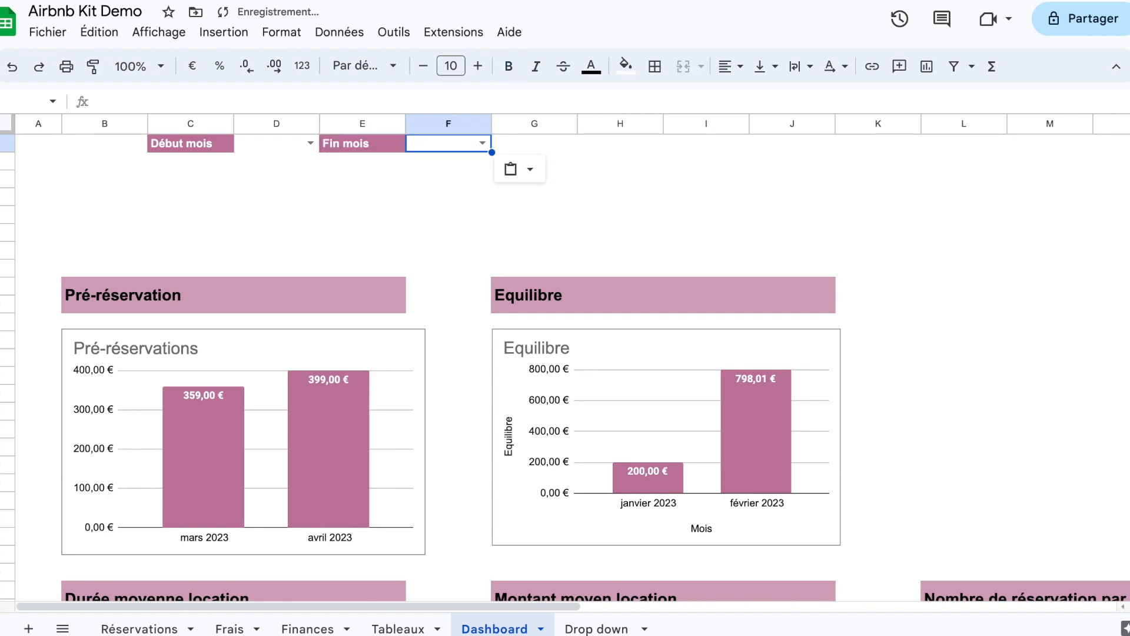
Step: Move the Fin mois label and its drop-down from E1:F1 to F1:G1
click(391, 146)
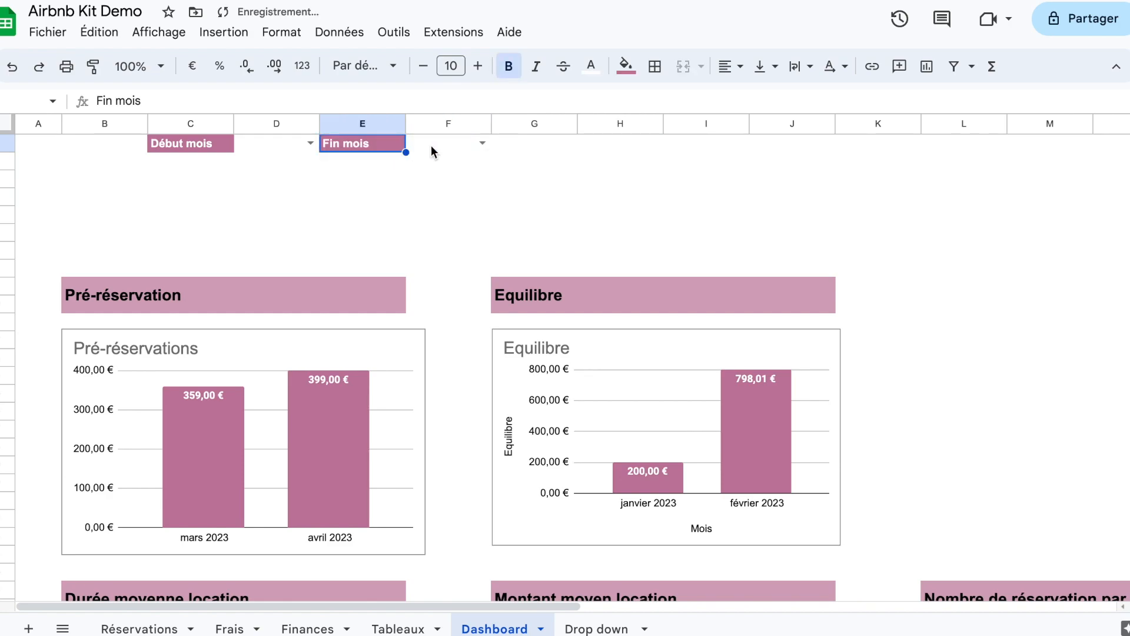
shift+click(451, 148)
key(ctrl+c)
click(451, 148)
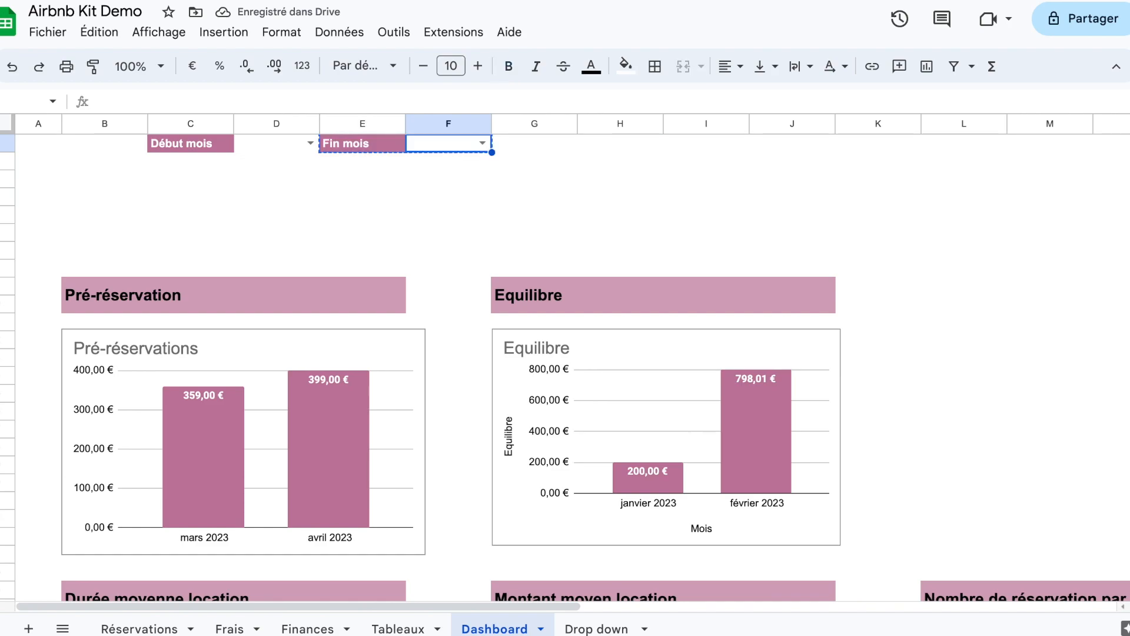
key(ctrl+v)
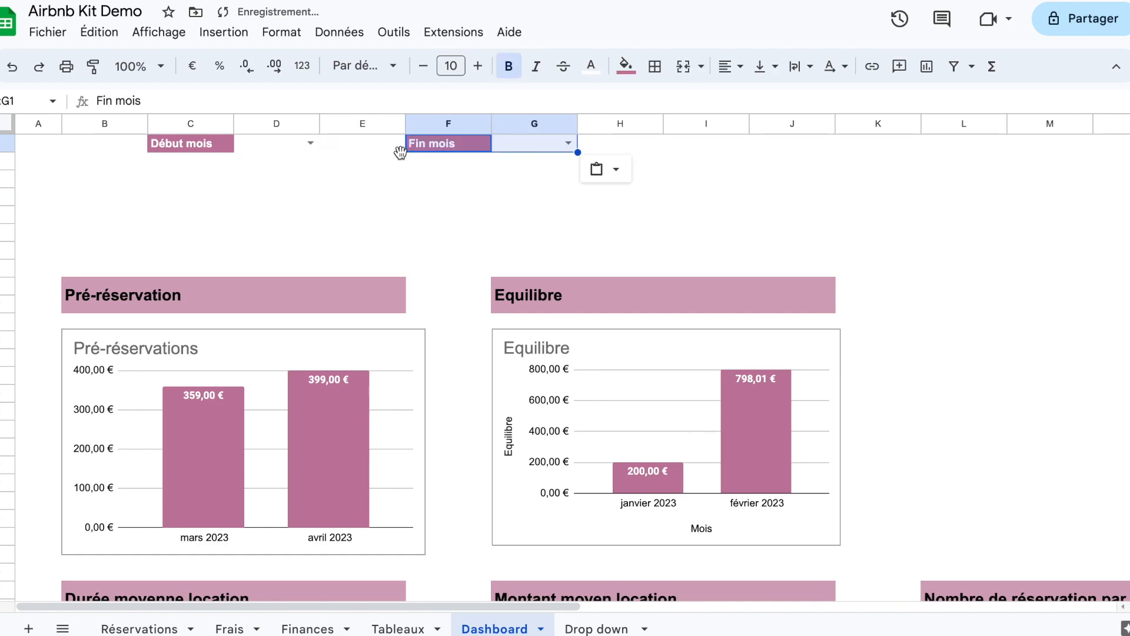
Step: Choose 01/01/2023 as the Début mois in D1 and 01/02/2023 as the Fin mois in G1
click(314, 145)
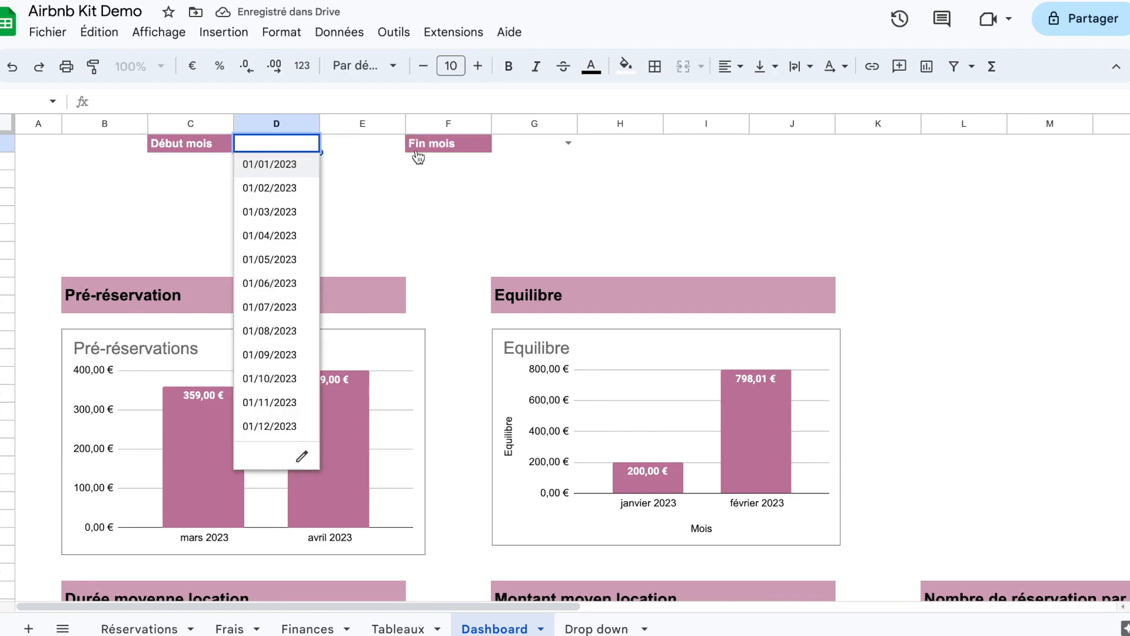
key(Return)
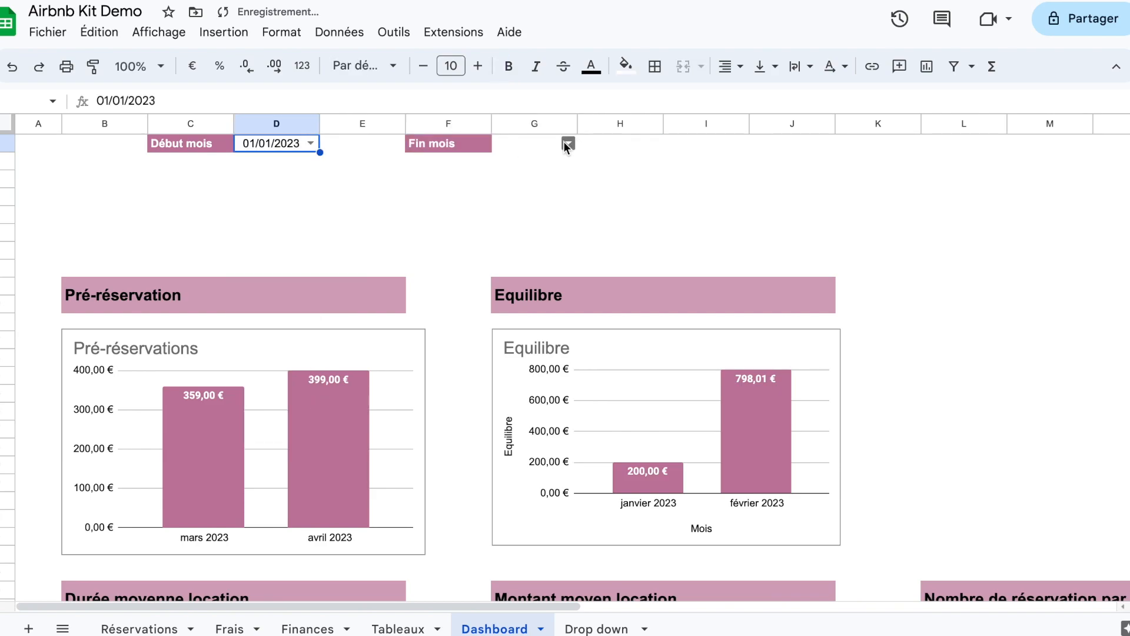
click(566, 144)
key(Return)
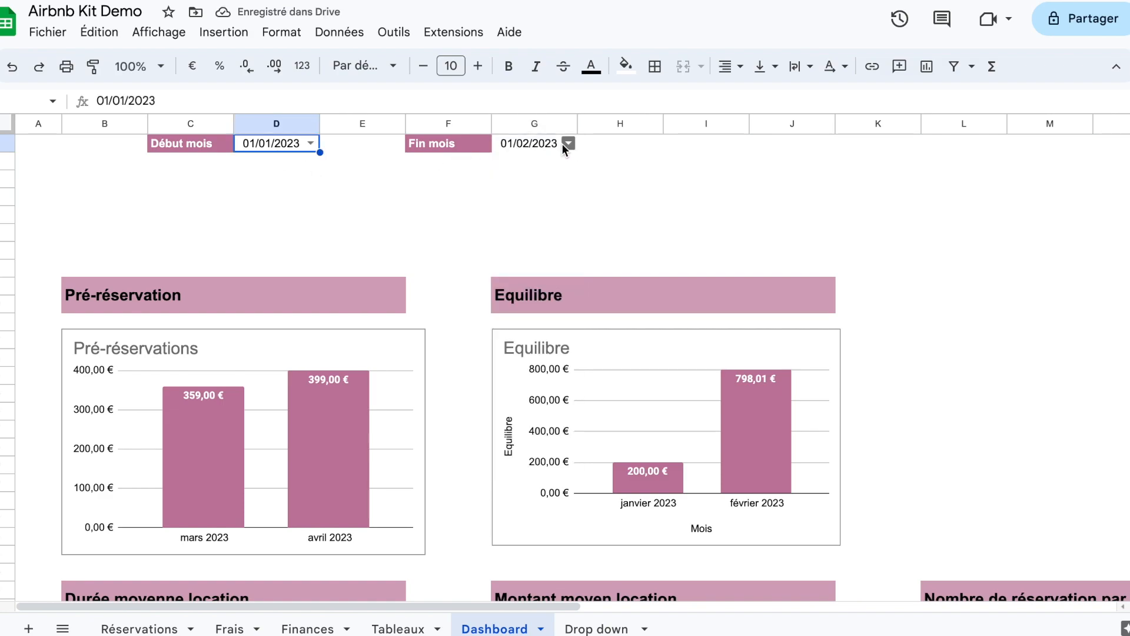
Step: Format the Début mois and Fin mois dates in D1 and G1 with the month-and-year format (septembre 2008)
ctrl+click(558, 144)
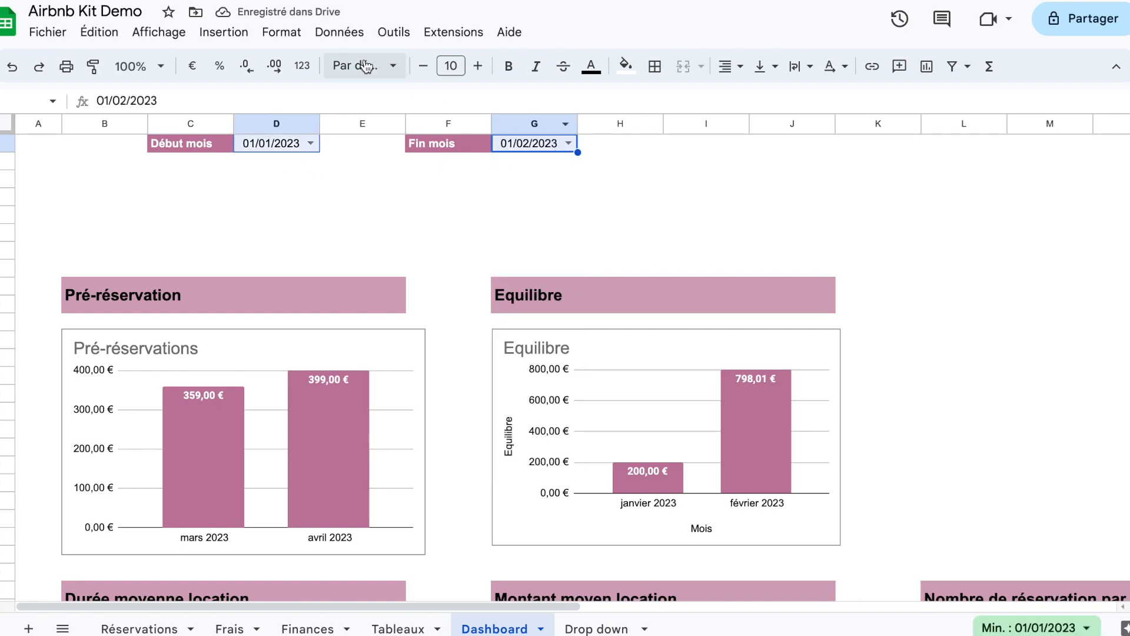
click(338, 33)
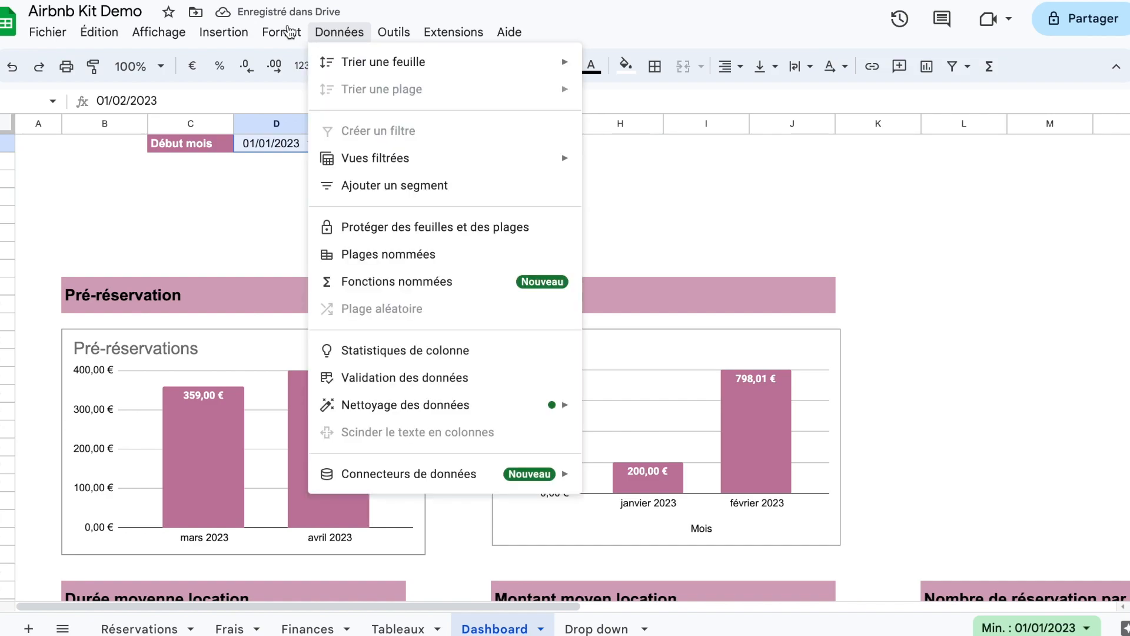
click(288, 33)
mouse_move(395, 111)
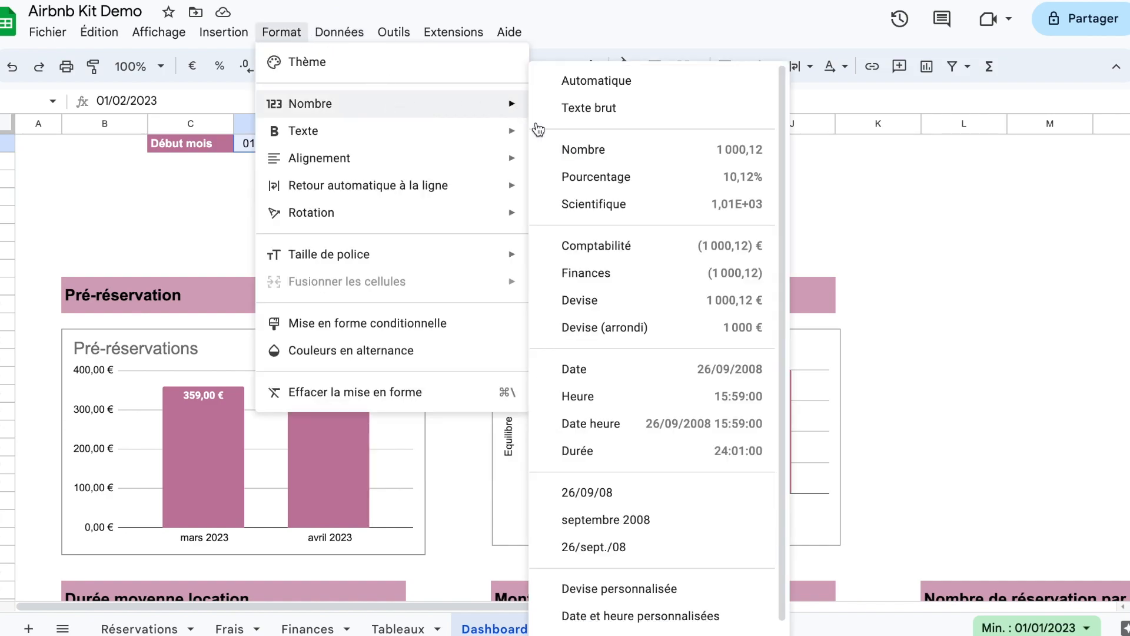
click(599, 518)
click(652, 245)
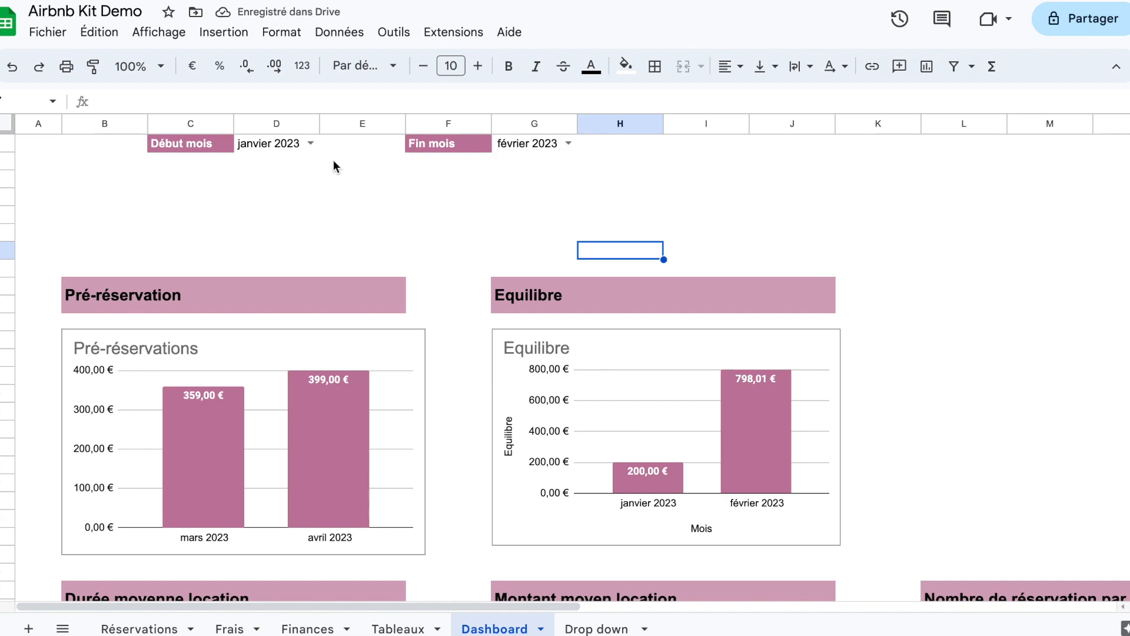
Step: Fill the Début mois and Fin mois drop-down cells D1 and G1 with light grey
click(303, 140)
ctrl+click(546, 147)
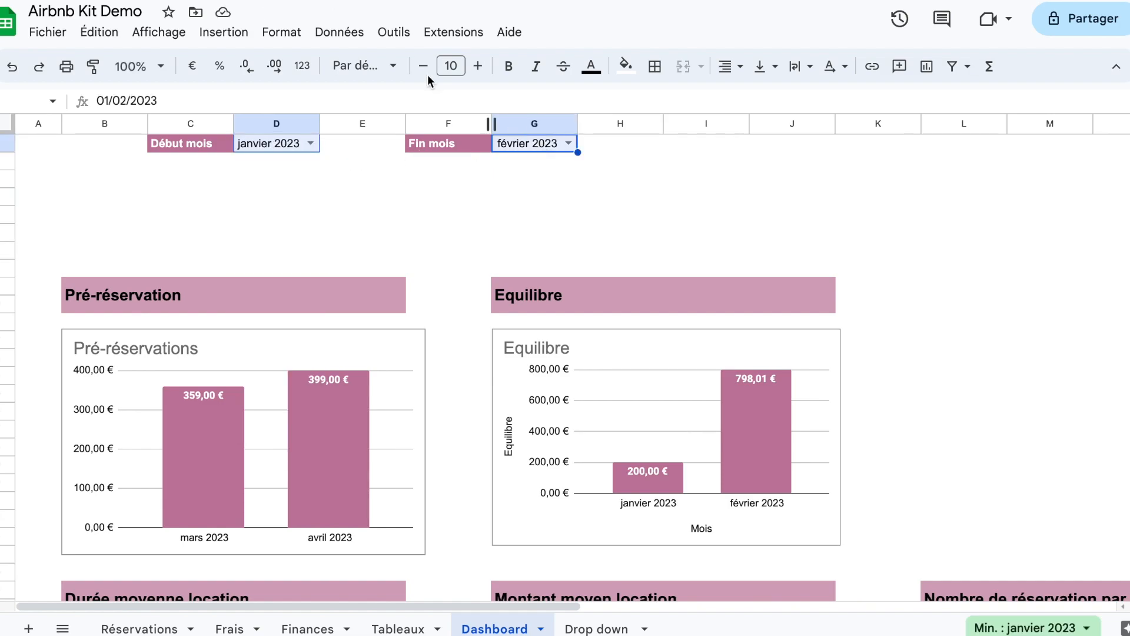
click(625, 66)
click(765, 127)
click(699, 168)
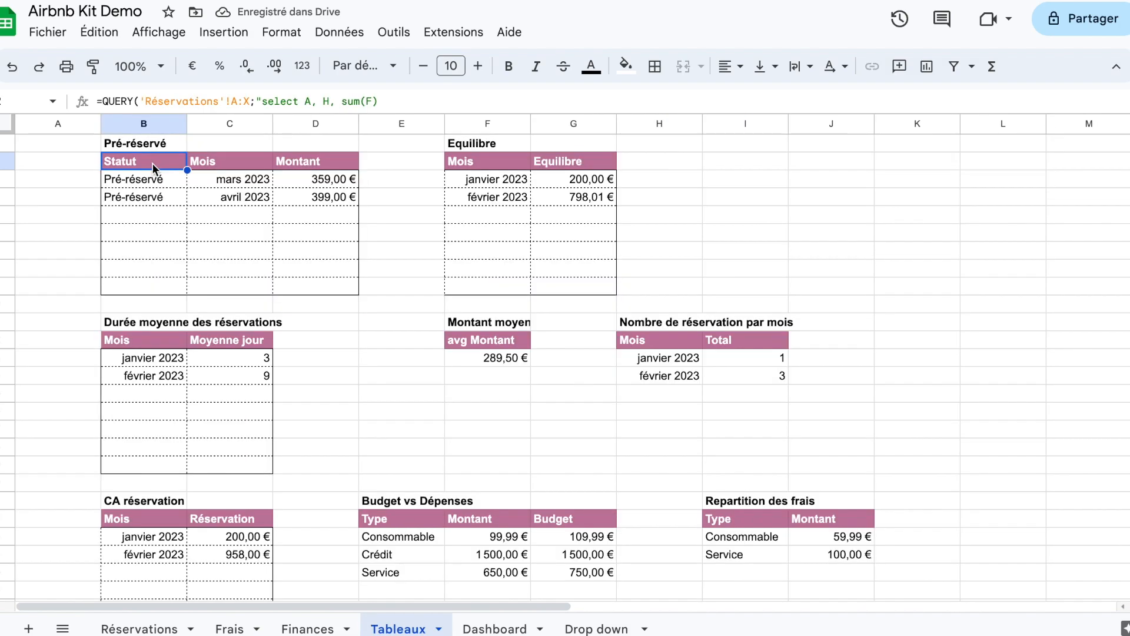
Step: In the Tableaux sheet, add an "and date" line below the where clause of the Pré-réservé QUERY formula
double_click(152, 165)
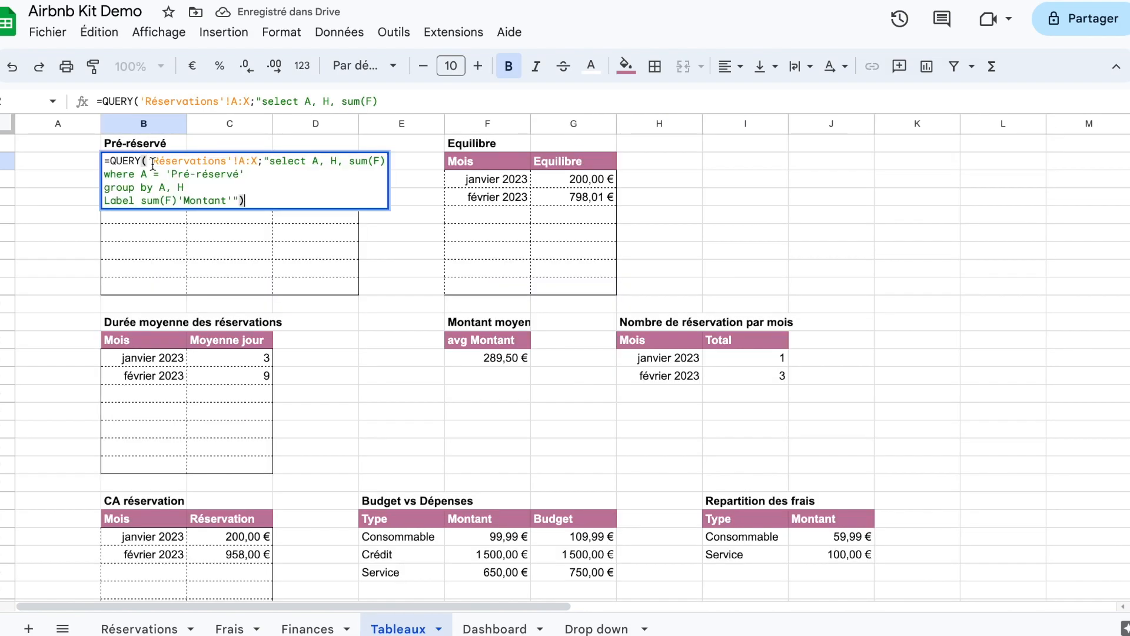
click(279, 172)
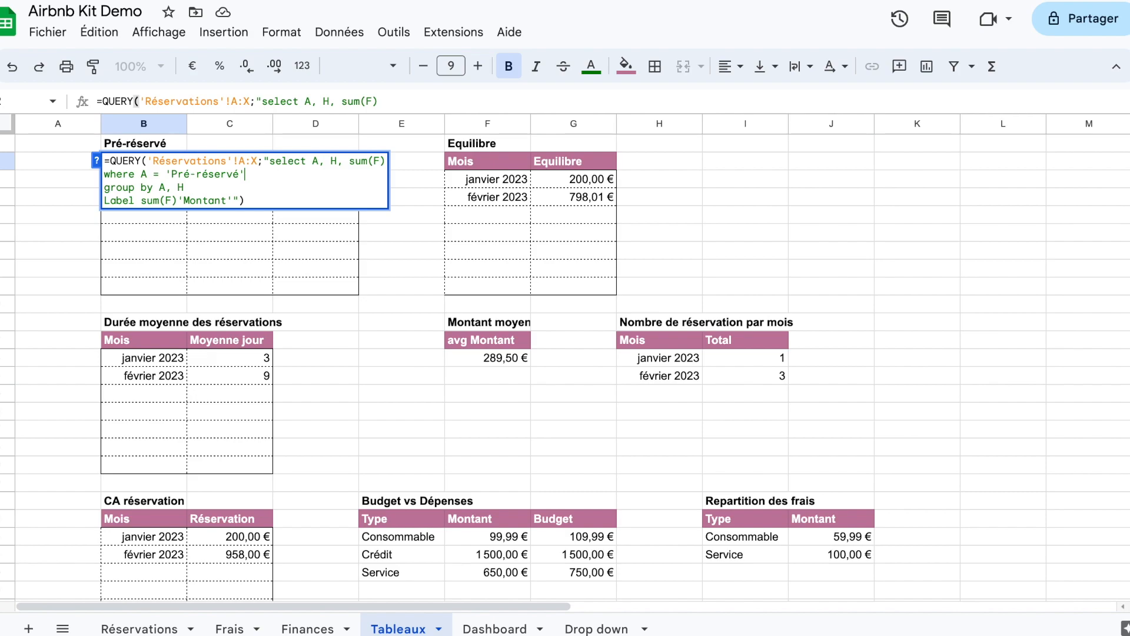
key(ctrl+Return)
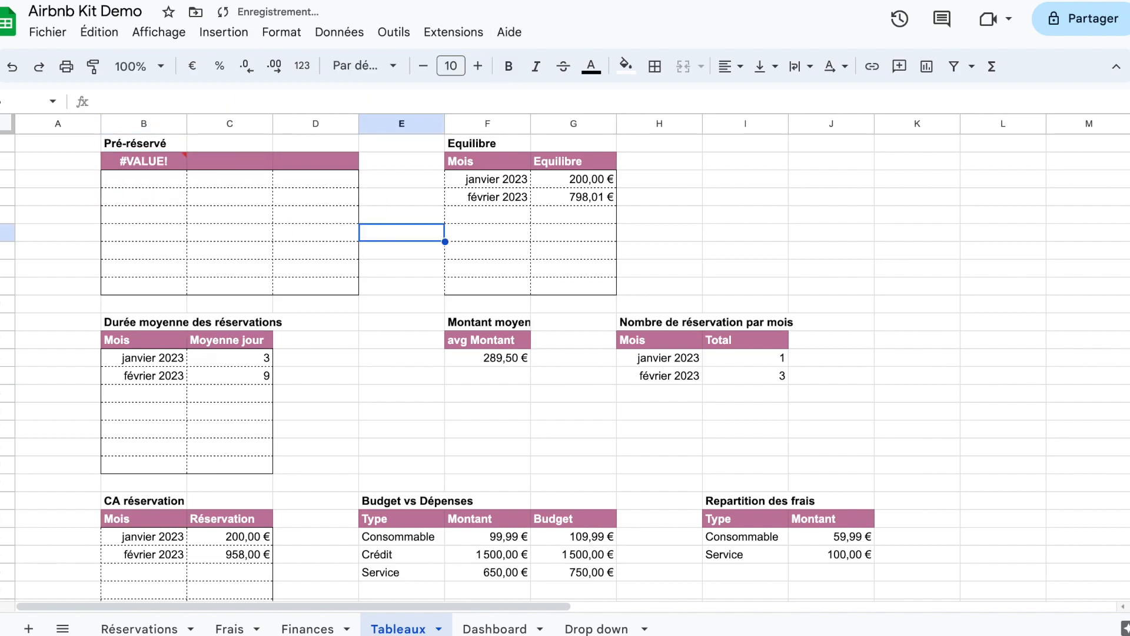
Step: Extend the "and date" line of the Pré-réservé QUERY with the comparison operator >=
double_click(177, 163)
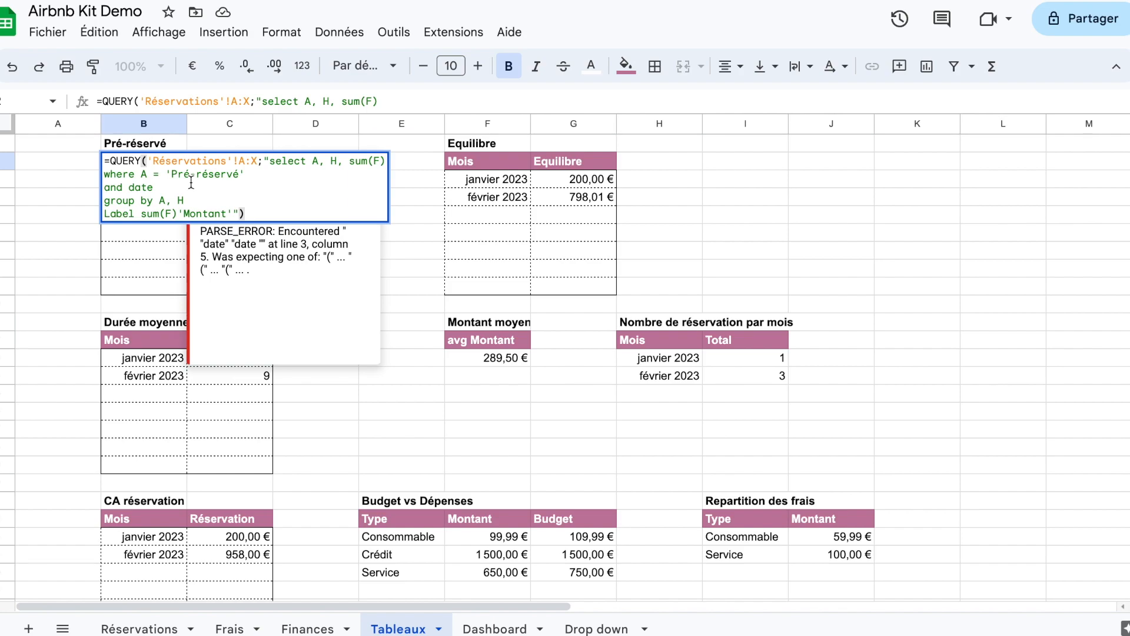
click(193, 187)
key(BackSpace)
key(BackSpace)
key(BackSpace)
key(BackSpace)
key(BackSpace)
key(BackSpace)
key(BackSpace)
key(BackSpace)
text(and date =>)
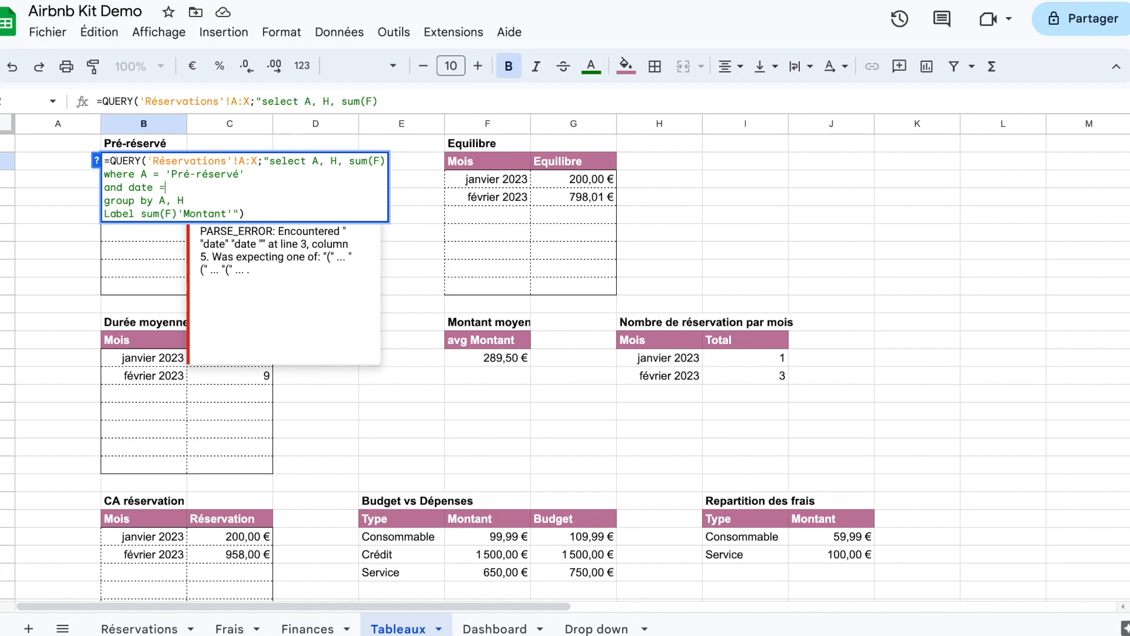
key(BackSpace)
key(BackSpace)
text(>=)
click(429, 196)
Step: Append """&TEXT( after the >= in the Pré-réservé QUERY and check the Début mois cell on the Dashboard
double_click(152, 162)
click(187, 186)
text("""&TEXT()
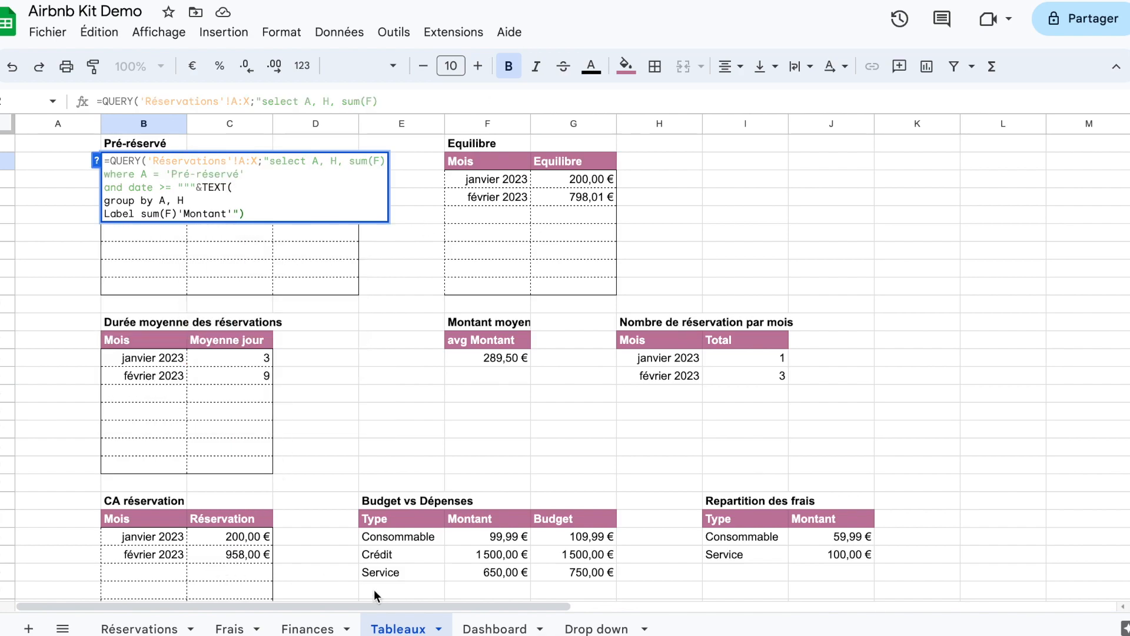
click(507, 628)
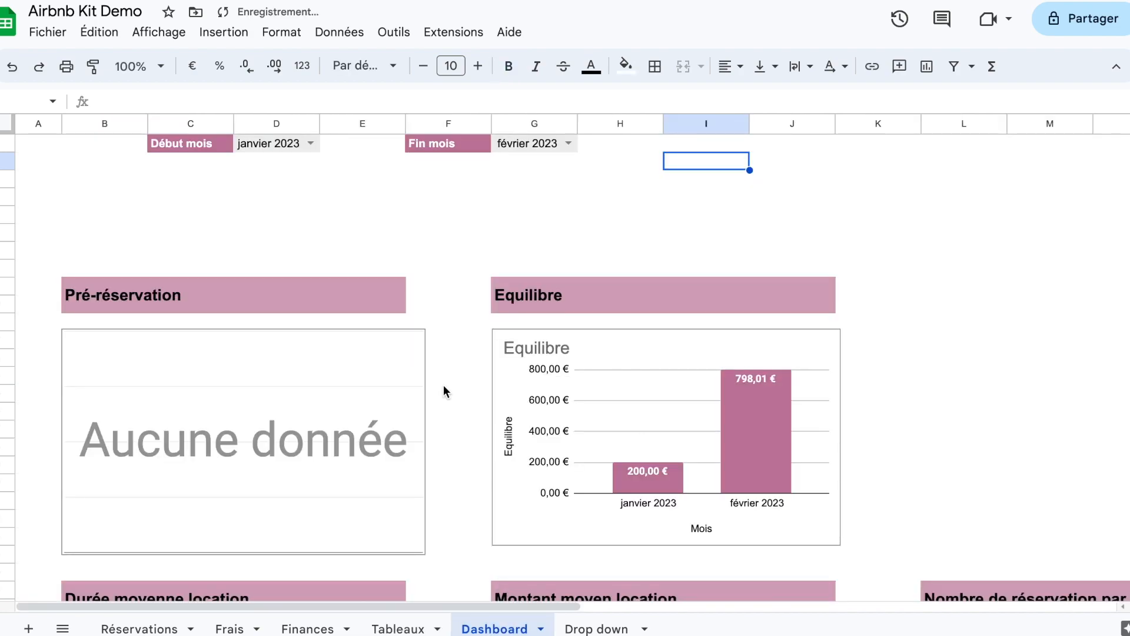
click(274, 143)
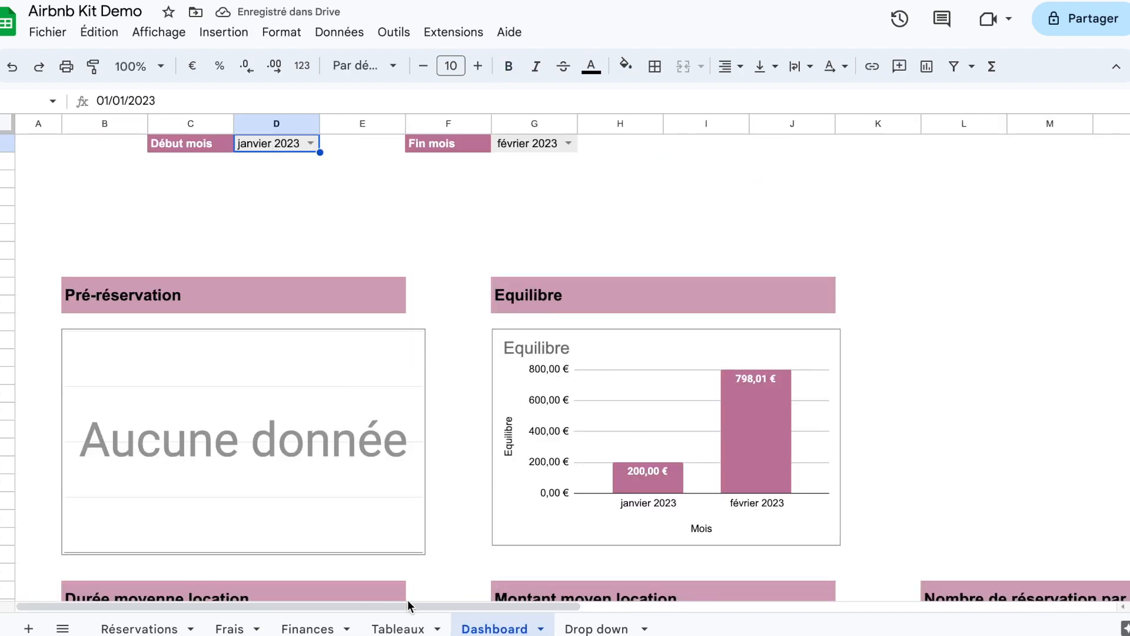
Step: Back in Tableaux, close the TEXT function in the Pré-réservé QUERY and append &""" to the date line
click(399, 628)
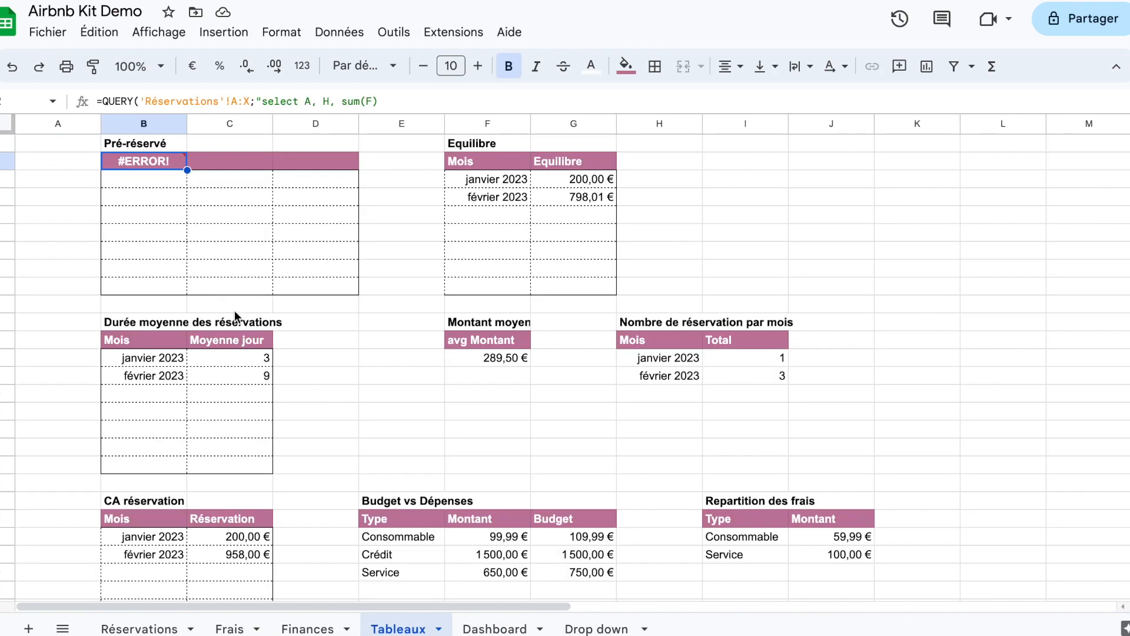
double_click(165, 164)
click(238, 187)
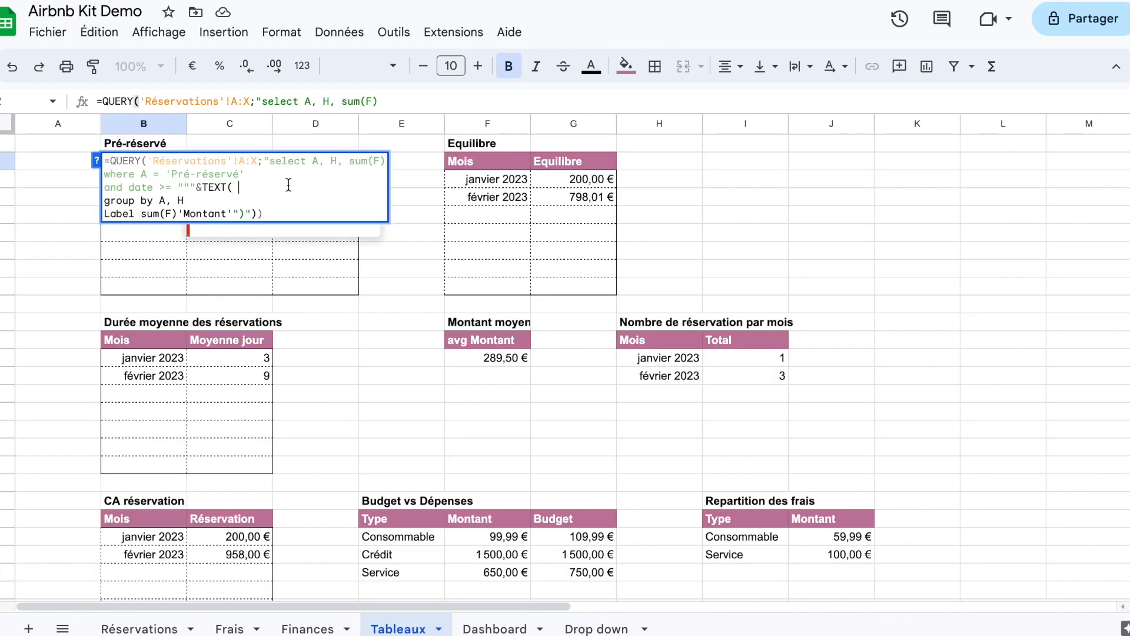
text())
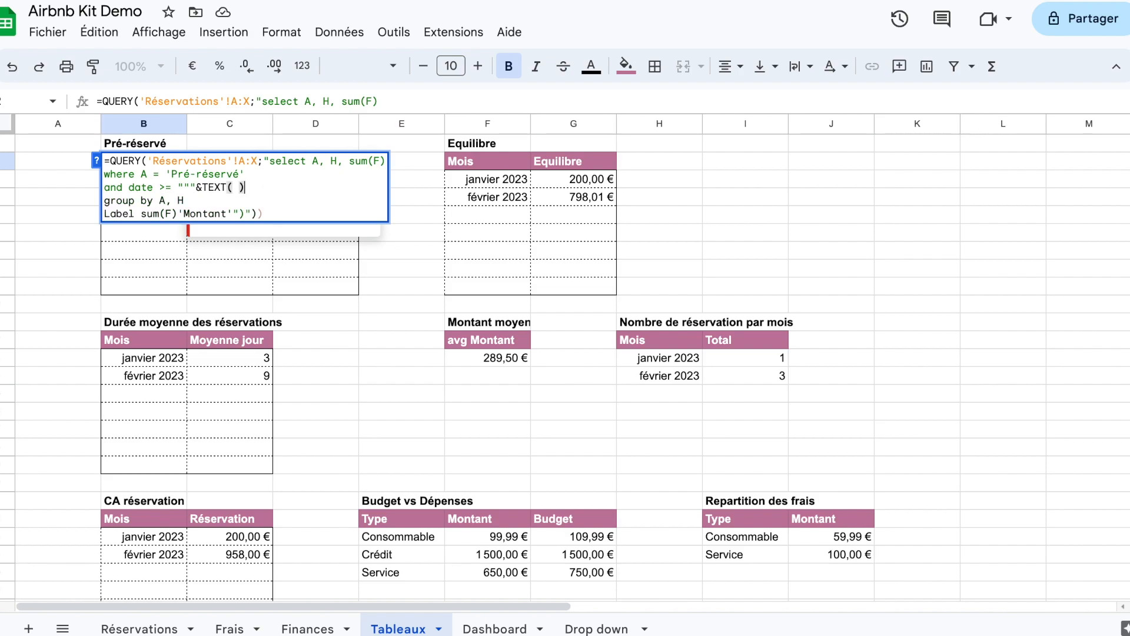
text(&""")
Step: Check the Début mois cell on the Dashboard and enter Dashboard!D2 as the TEXT function's first argument in the Pré-réservé QUERY
click(232, 187)
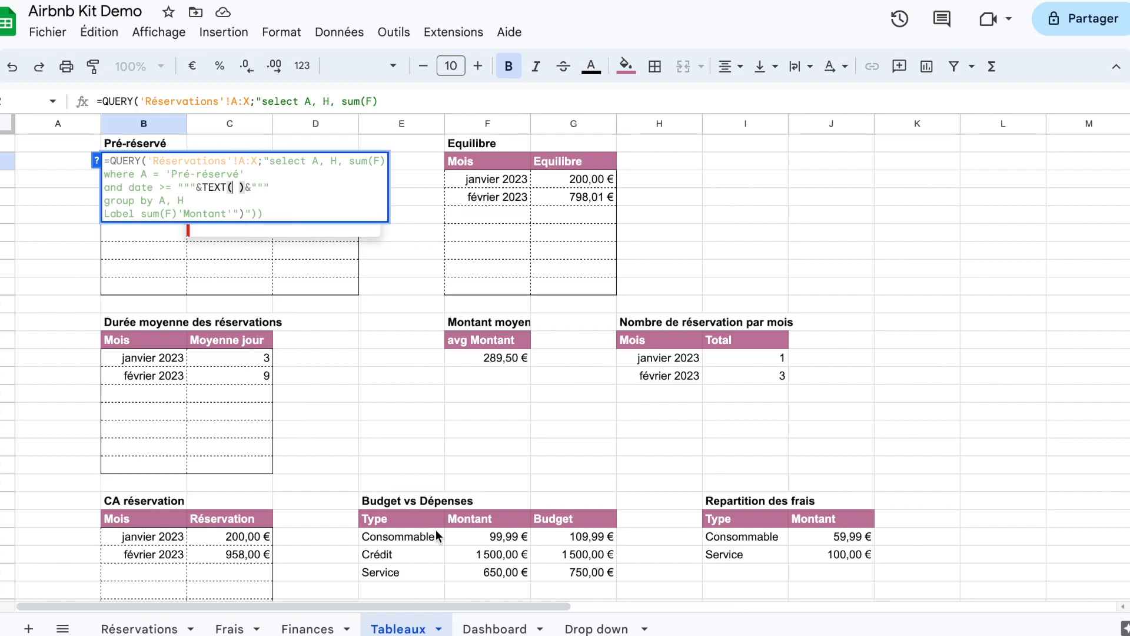
click(495, 629)
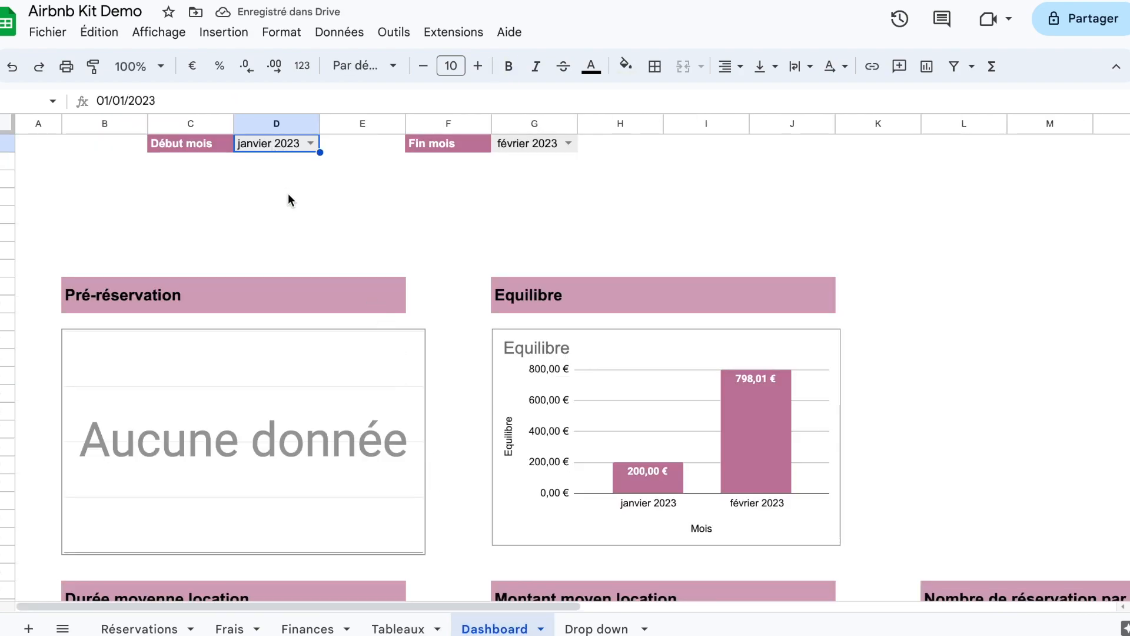
click(399, 628)
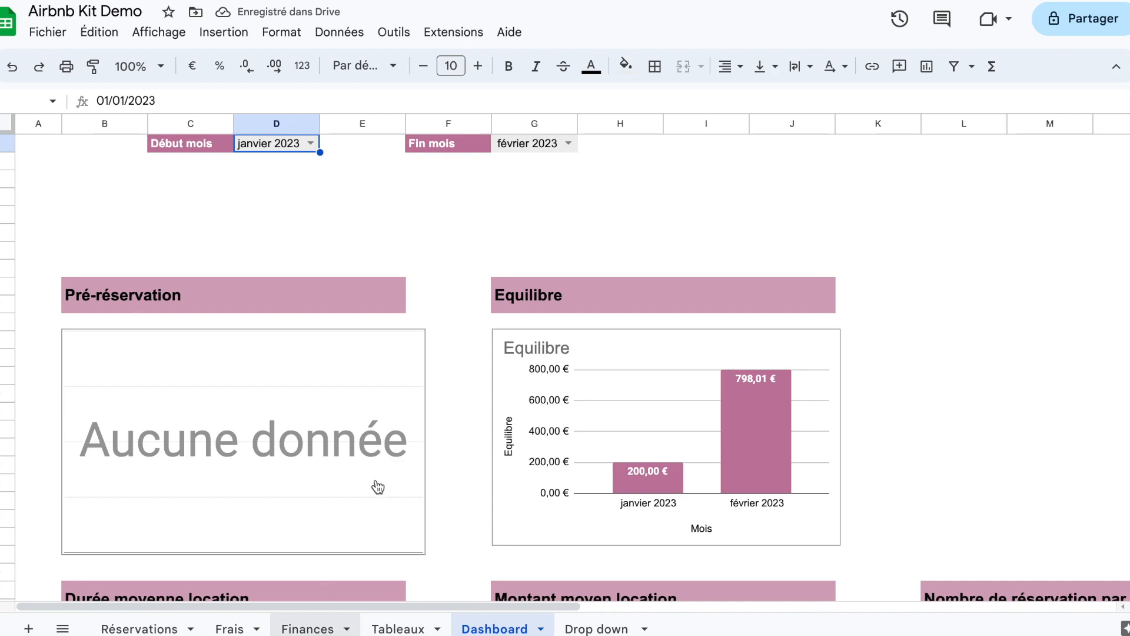
double_click(166, 165)
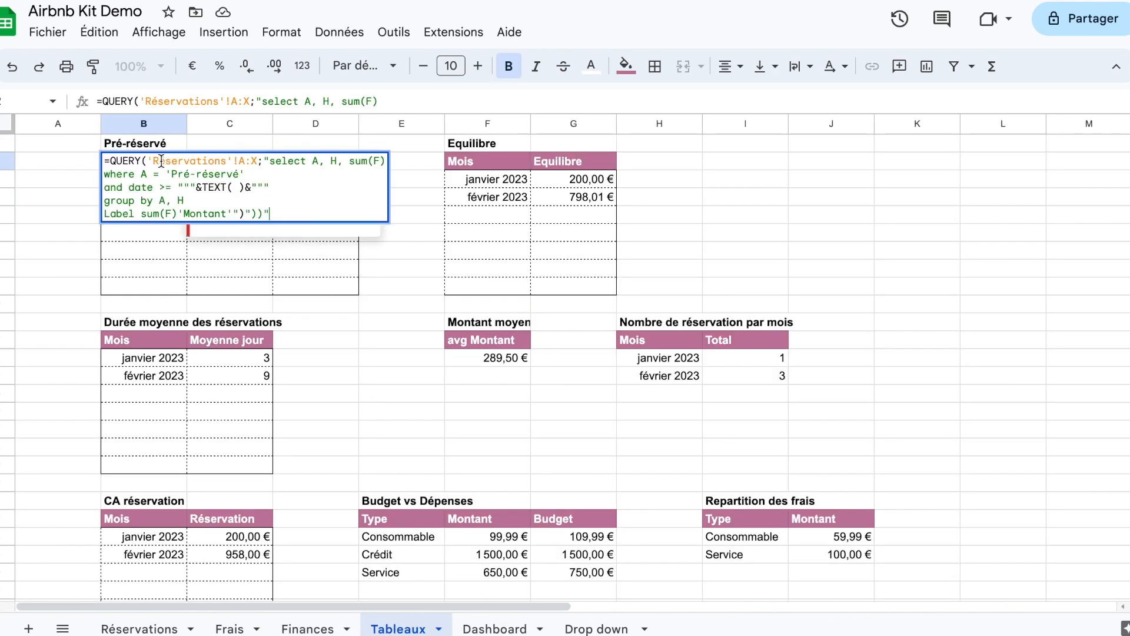
click(233, 188)
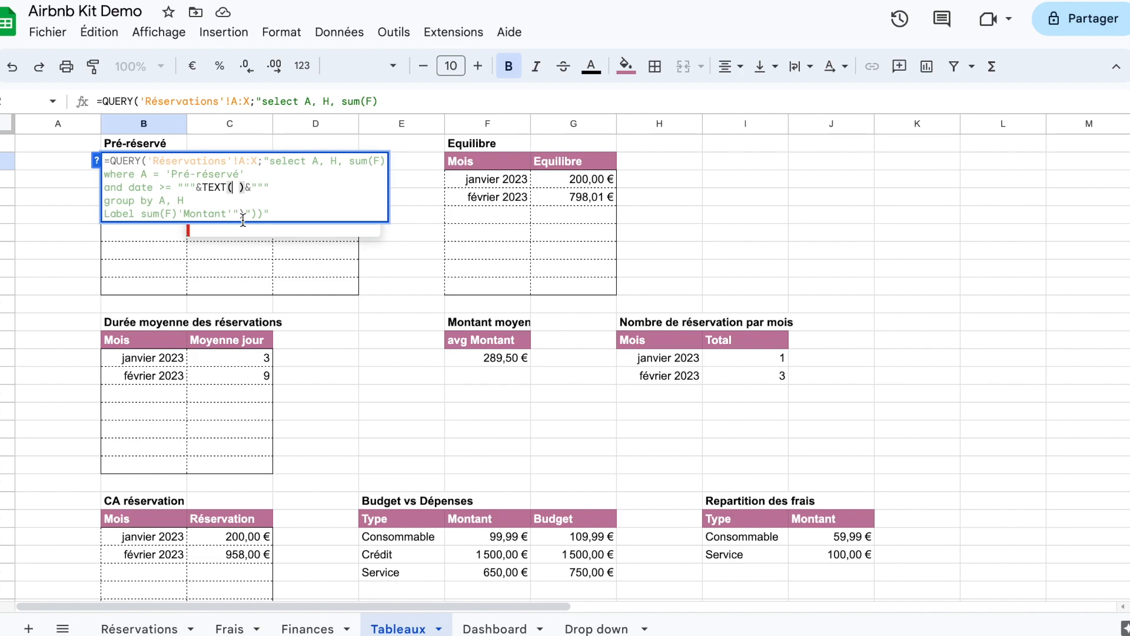
text(Dashboard!)
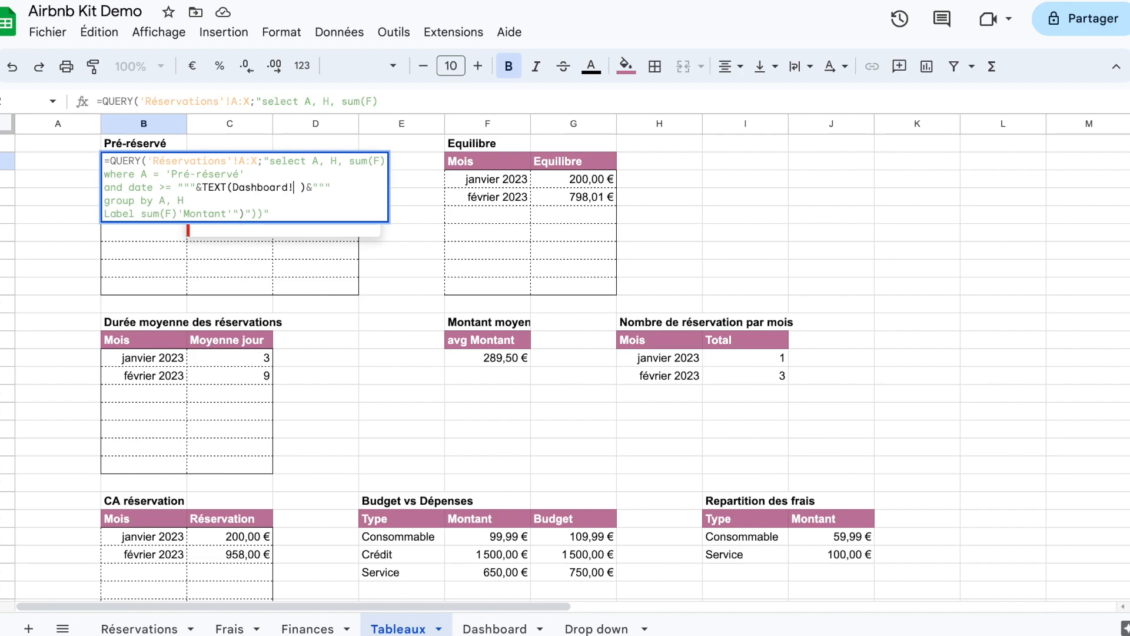
text(D2)
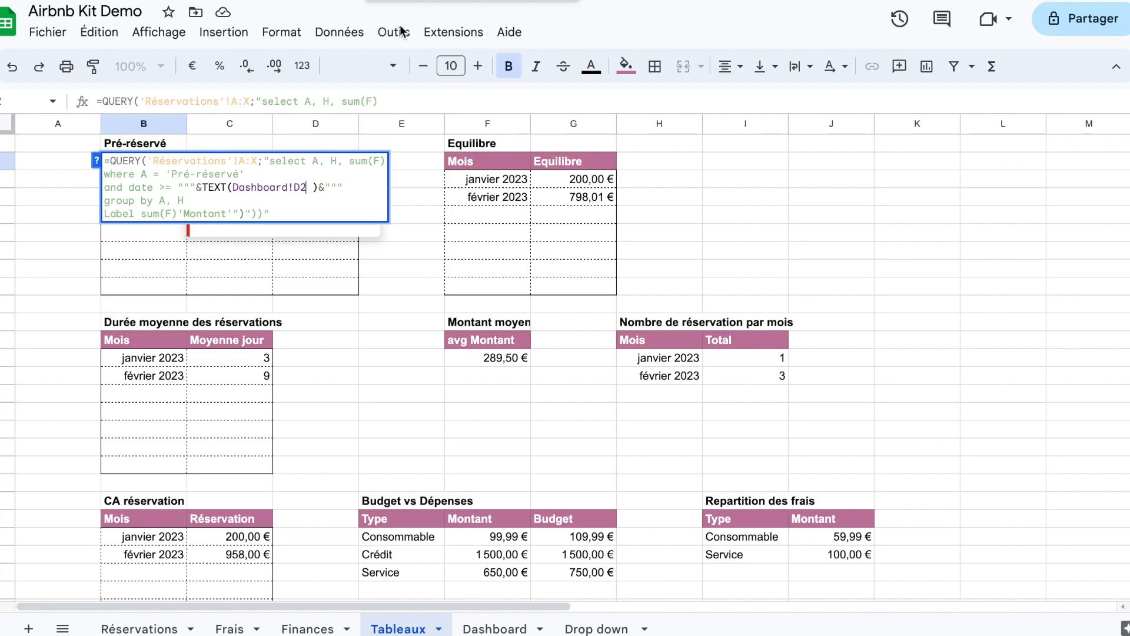
Step: Verify the Début mois cell on the Dashboard and correct the TEXT reference in the Pré-réservé QUERY to Dashboard!D1
click(494, 629)
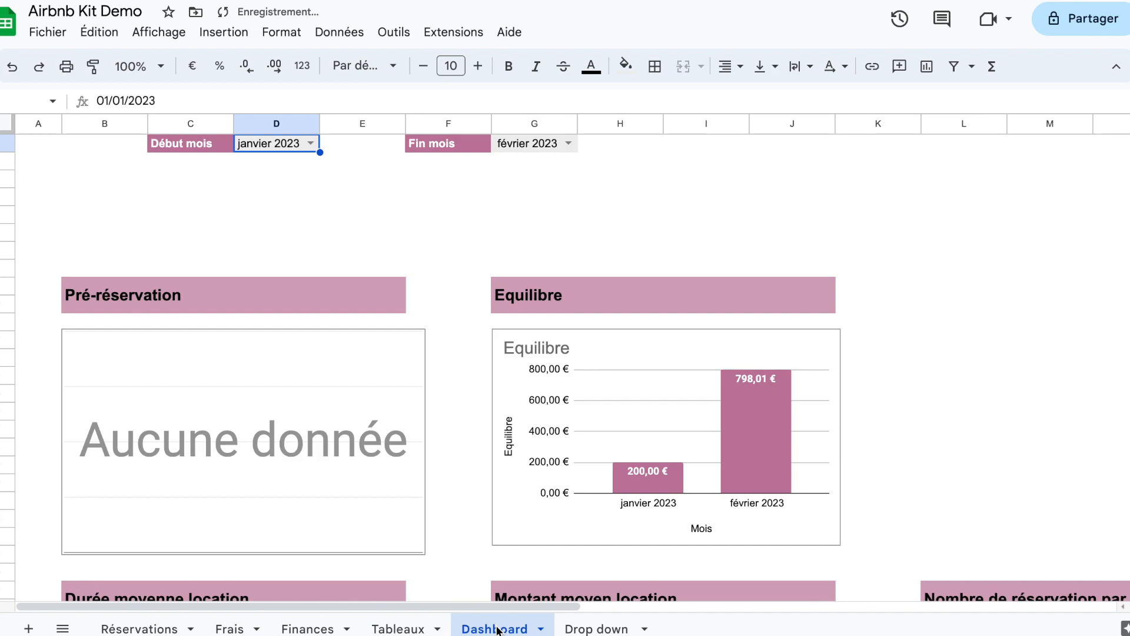
click(393, 629)
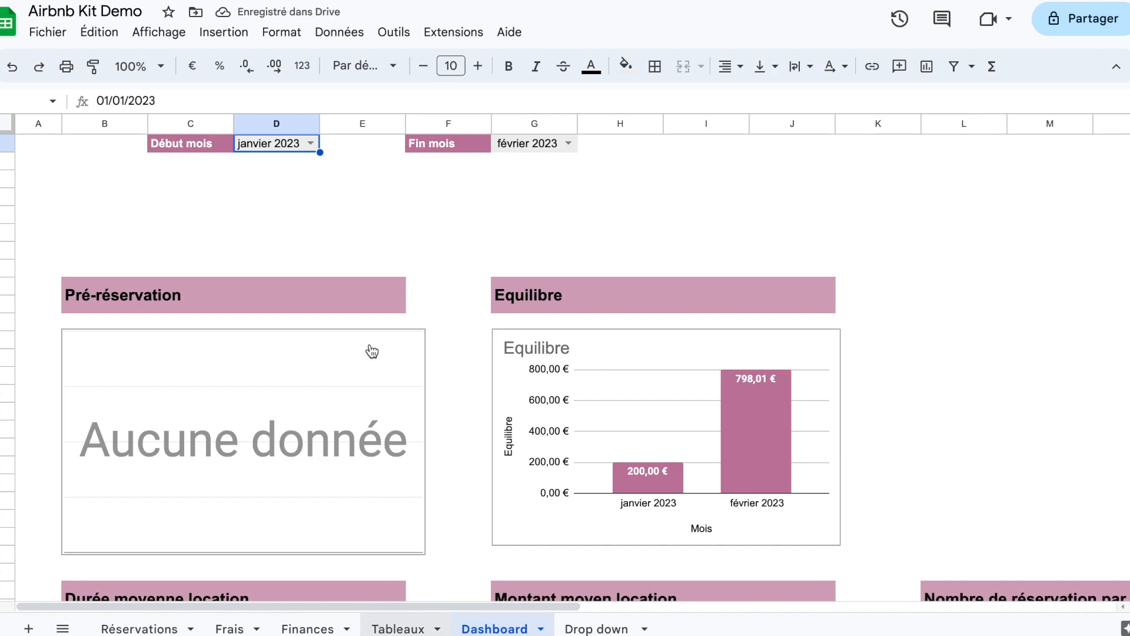
mouse_move(194, 174)
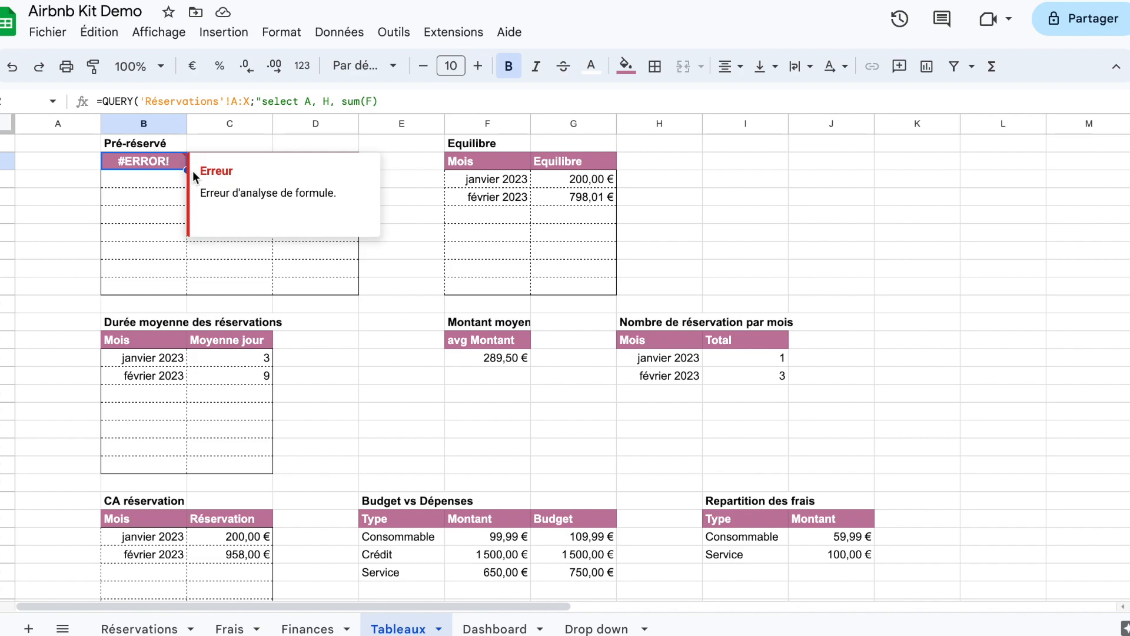
double_click(158, 165)
click(300, 187)
text(1)&)
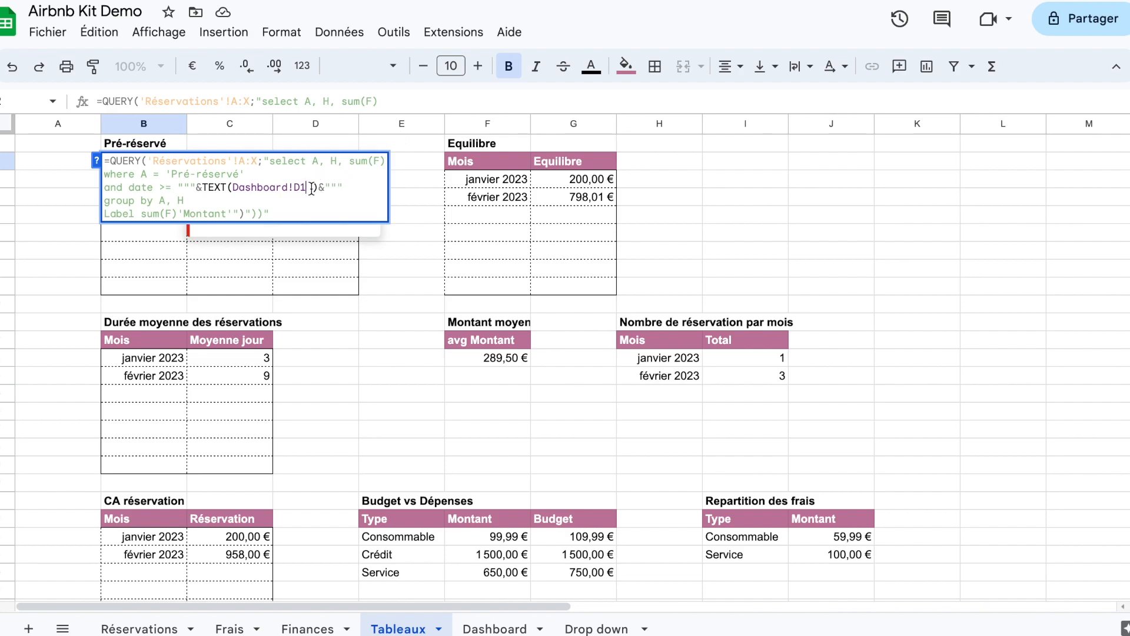
text(;é)
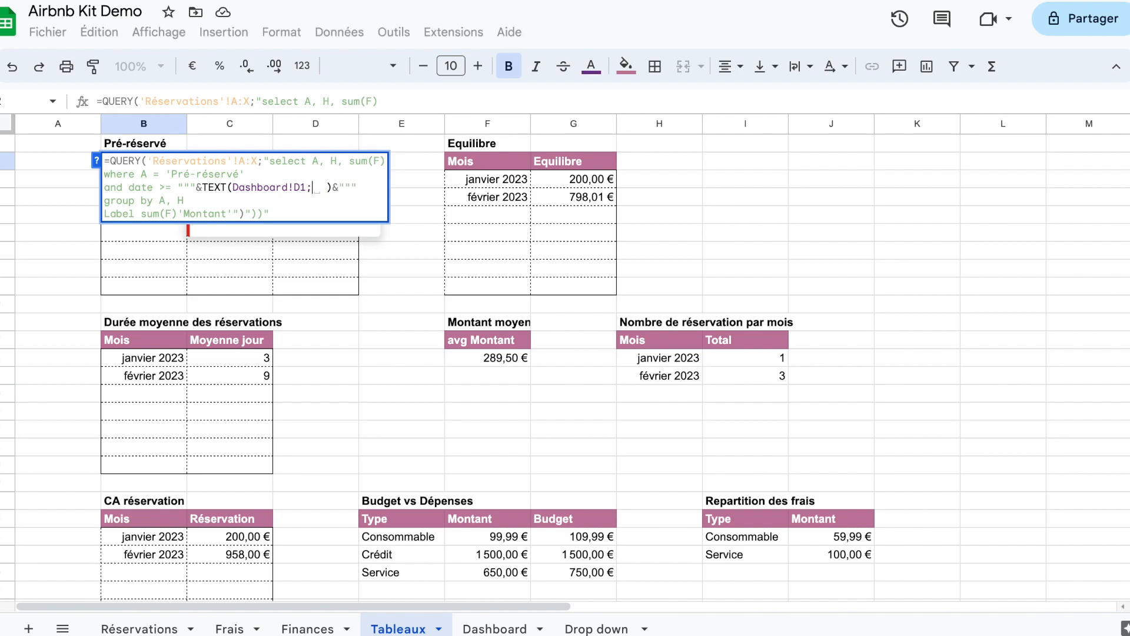
text(yy)
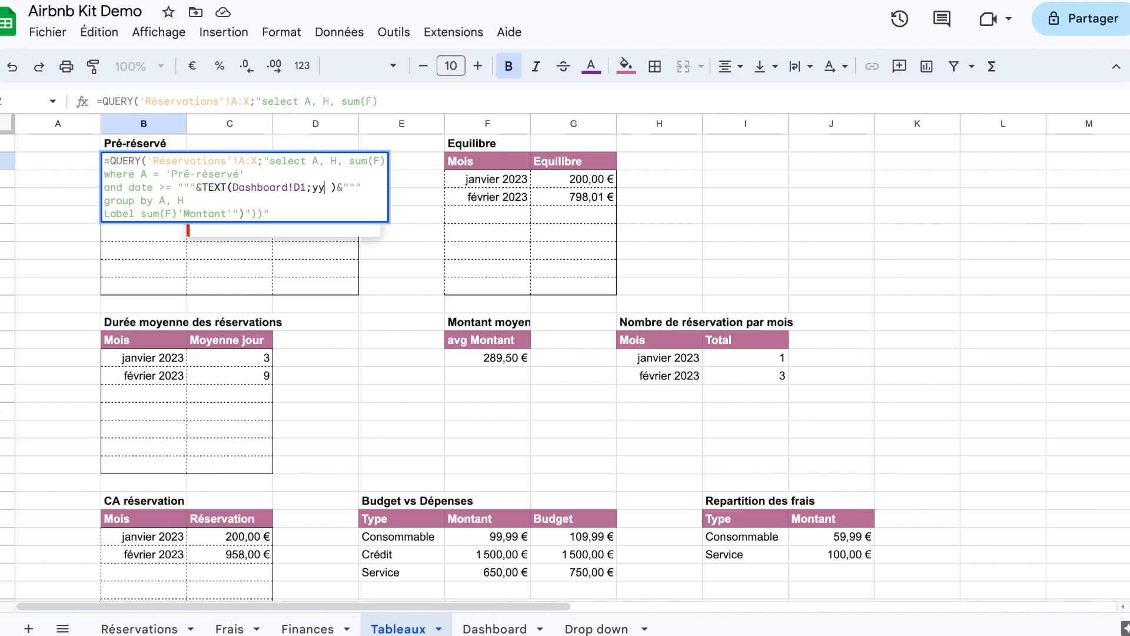
text(y)
text(y)
text(-MM)
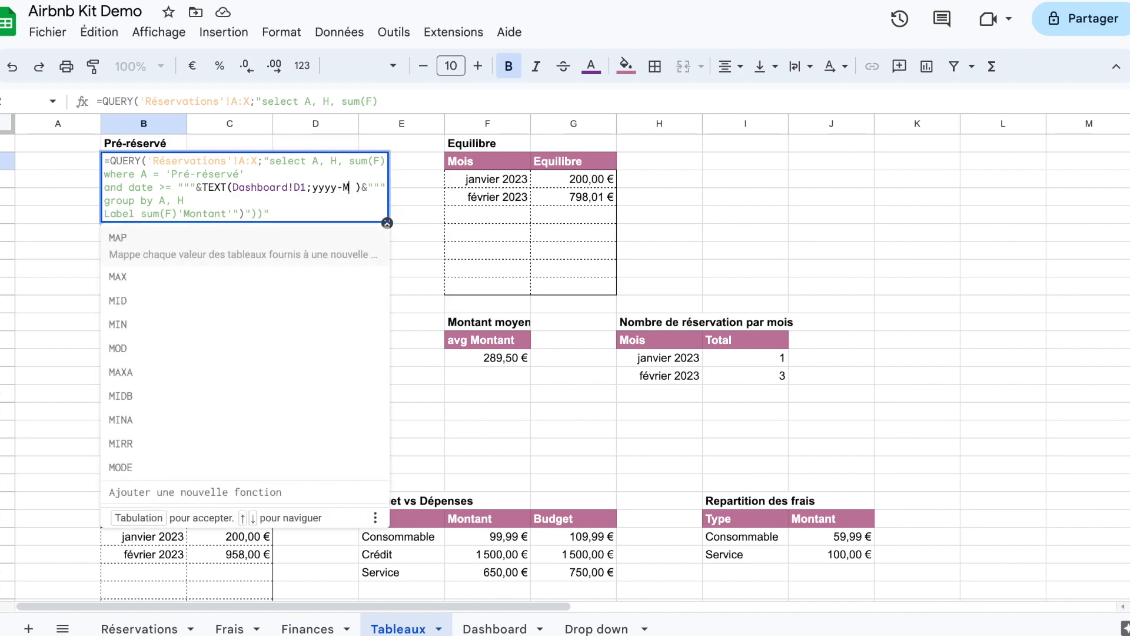
text(-dd)
Step: Add "yyyy-MM-dd" in quotes as the TEXT function's format argument in the Pré-réservé QUERY and validate the formula
click(312, 187)
text(é)
key(BackSpace)
text(")
click(381, 188)
text(")
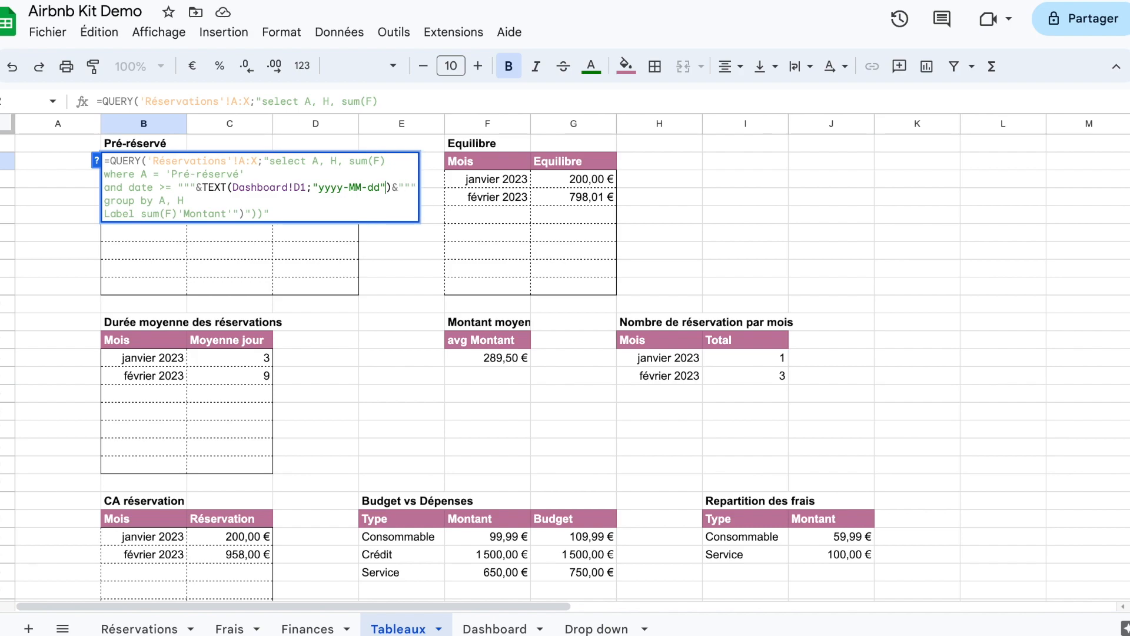
key(Return)
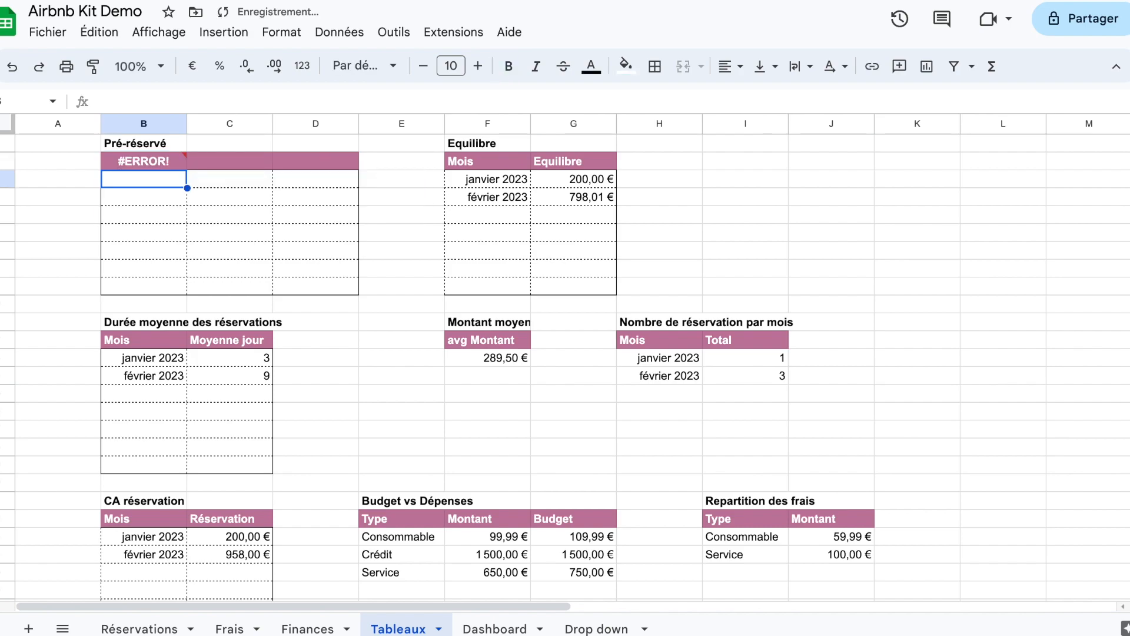
Step: Try enclosing the sheet name in single quotes, as 'Dashboard'!D1, in the TEXT function of the Pré-réservé QUERY and validate it
click(168, 165)
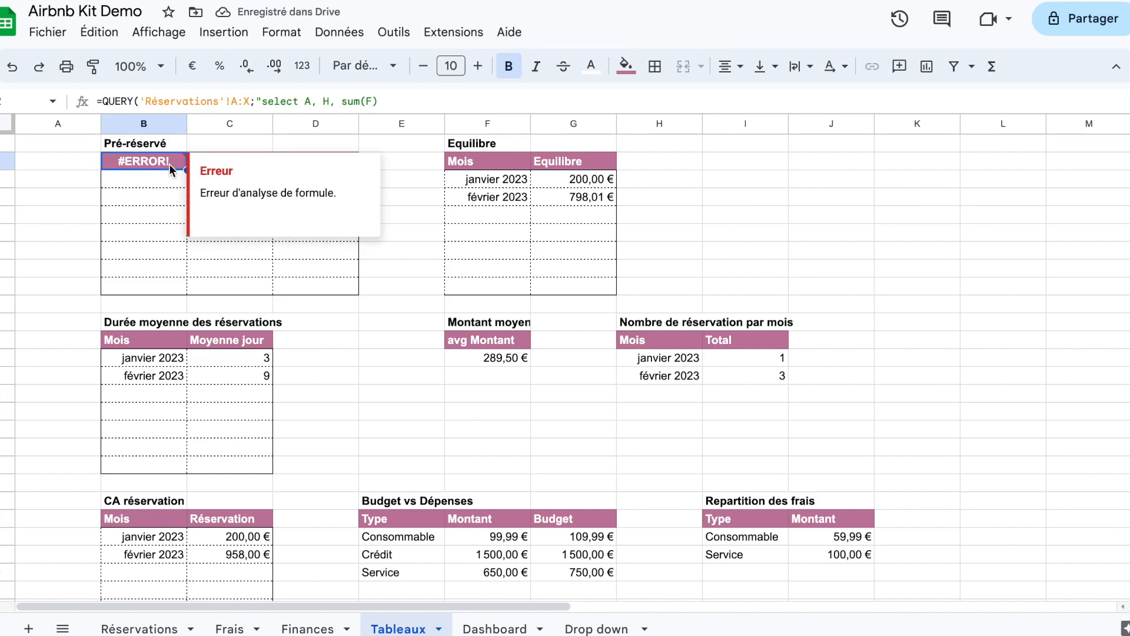
double_click(160, 164)
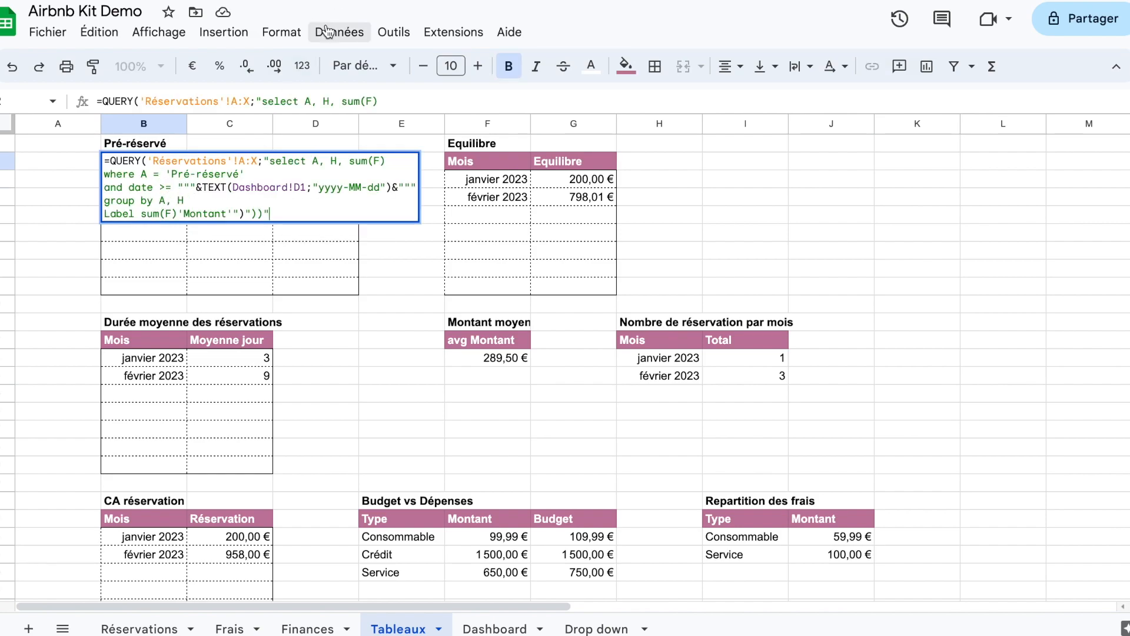
click(233, 188)
text(')
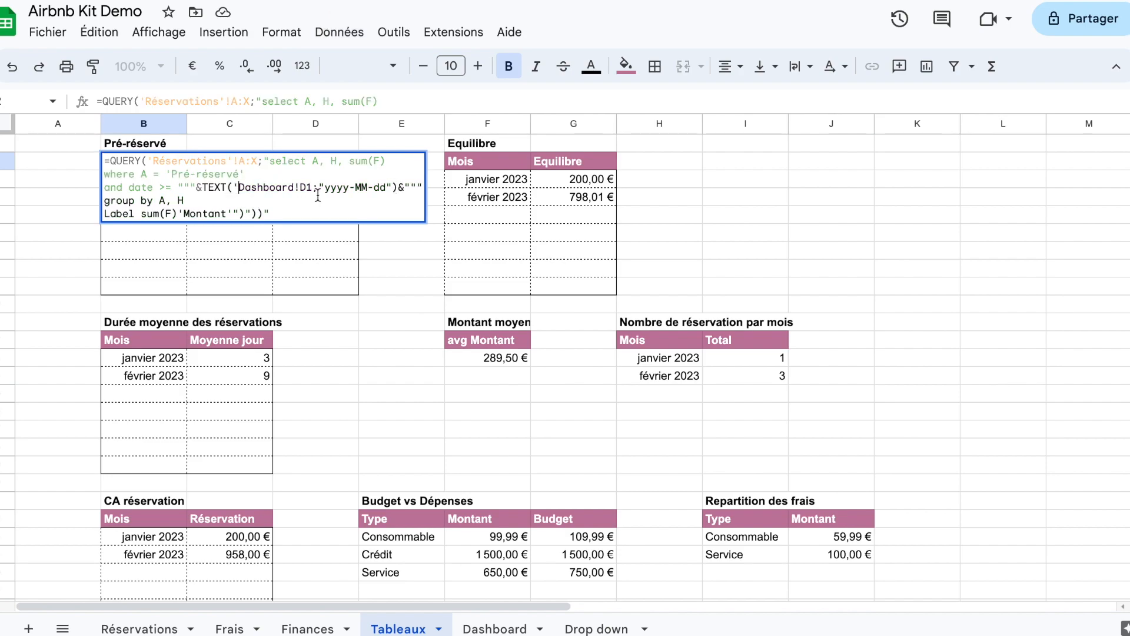
click(299, 187)
text(')
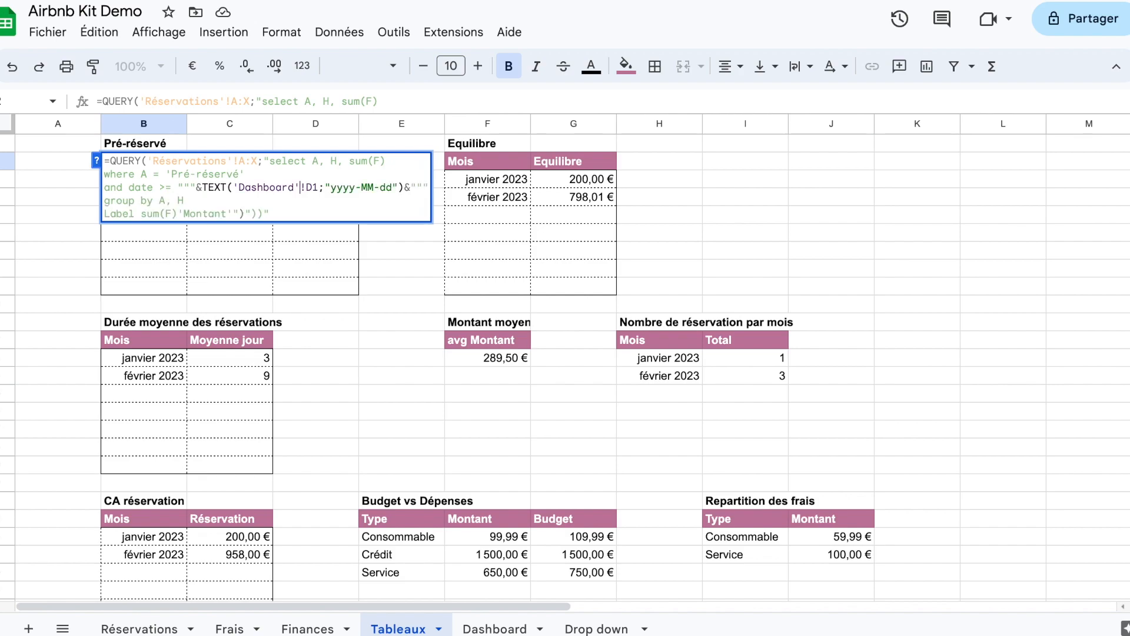
key(Return)
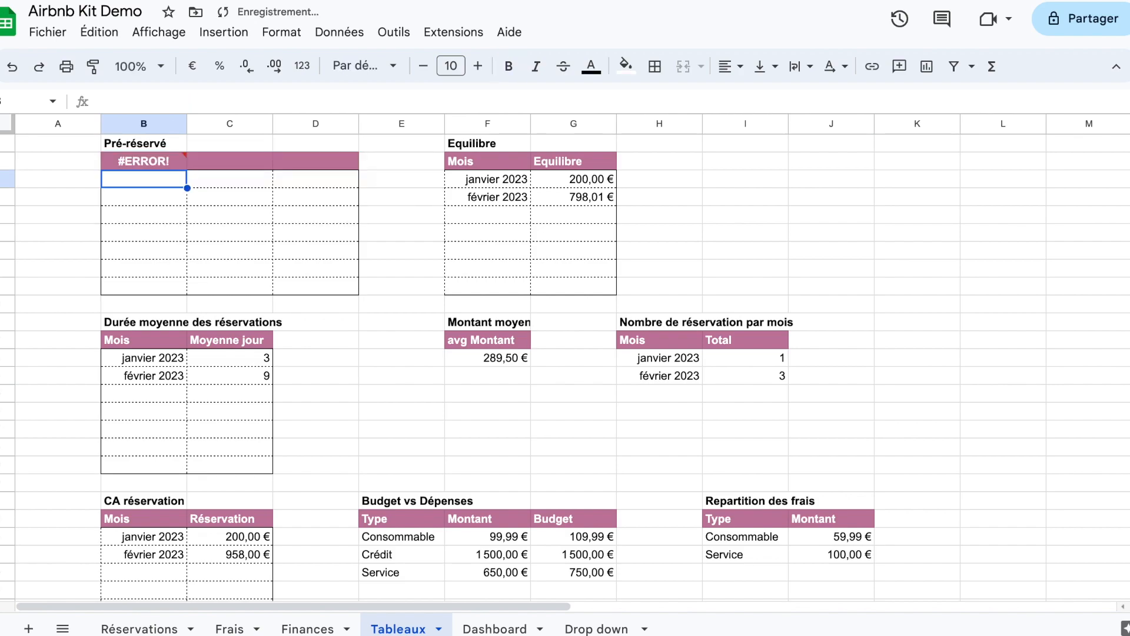
Step: Rewrite the date condition in the Pré-réservé QUERY to start with and H >= date and validate the formula
click(382, 160)
click(154, 165)
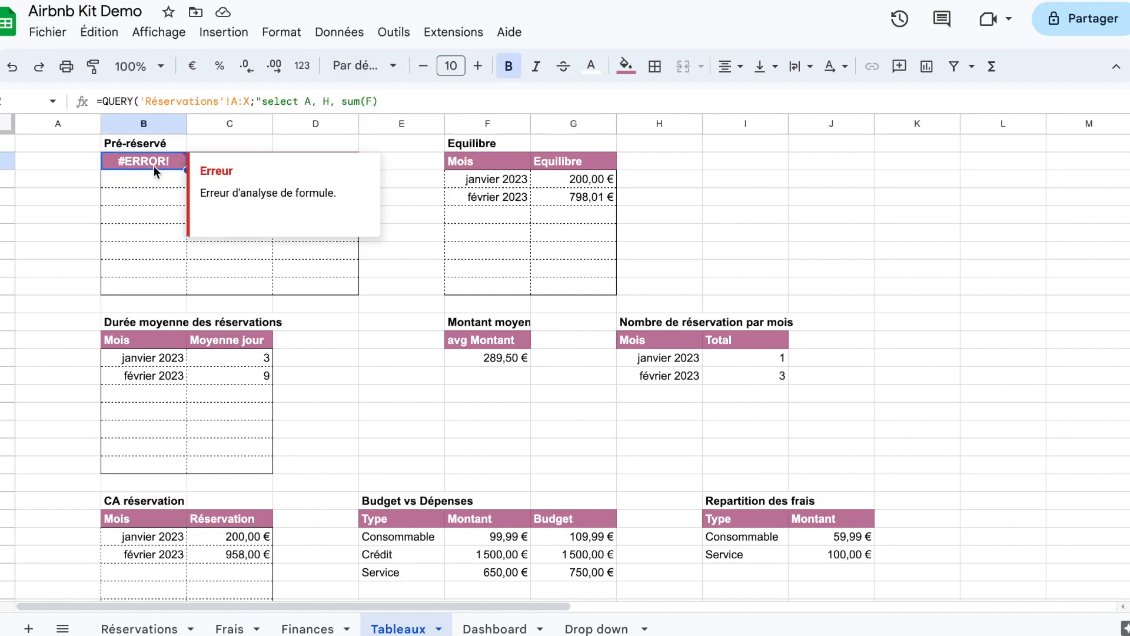
double_click(153, 164)
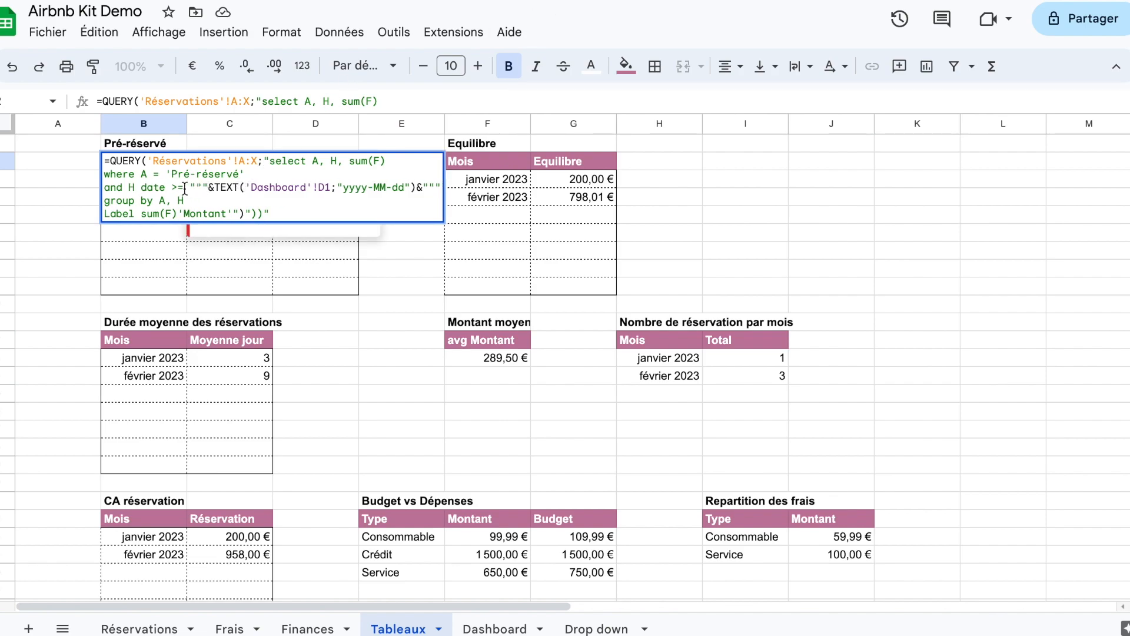
key(BackSpace)
key(BackSpace)
click(140, 189)
text(>=)
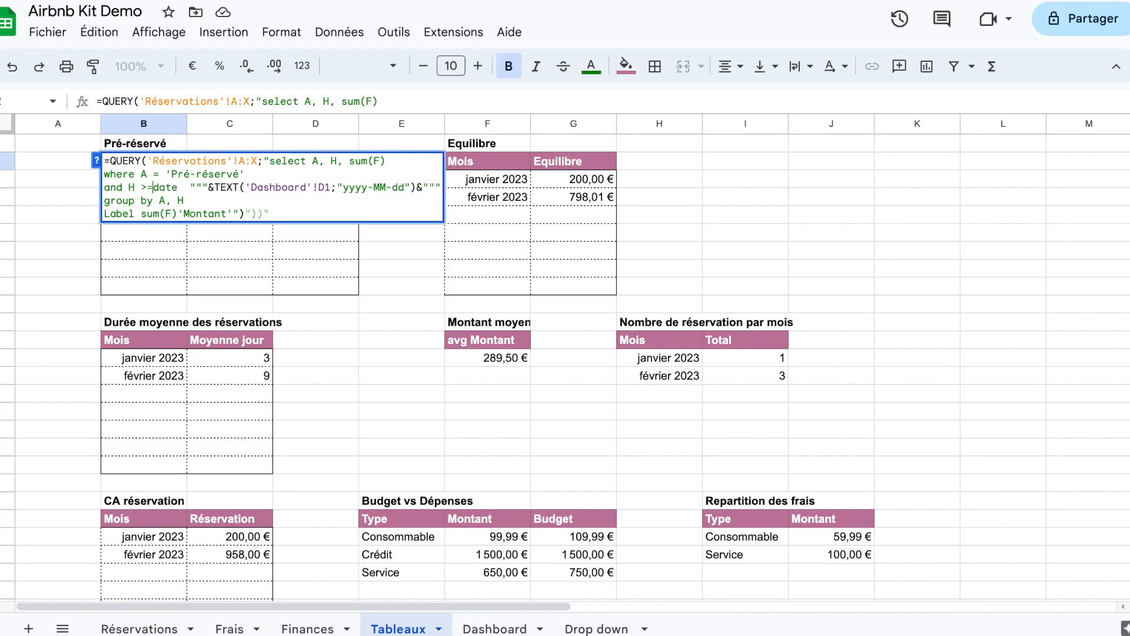
key(Right)
key(Right)
key(Right)
key(Right)
key(Right)
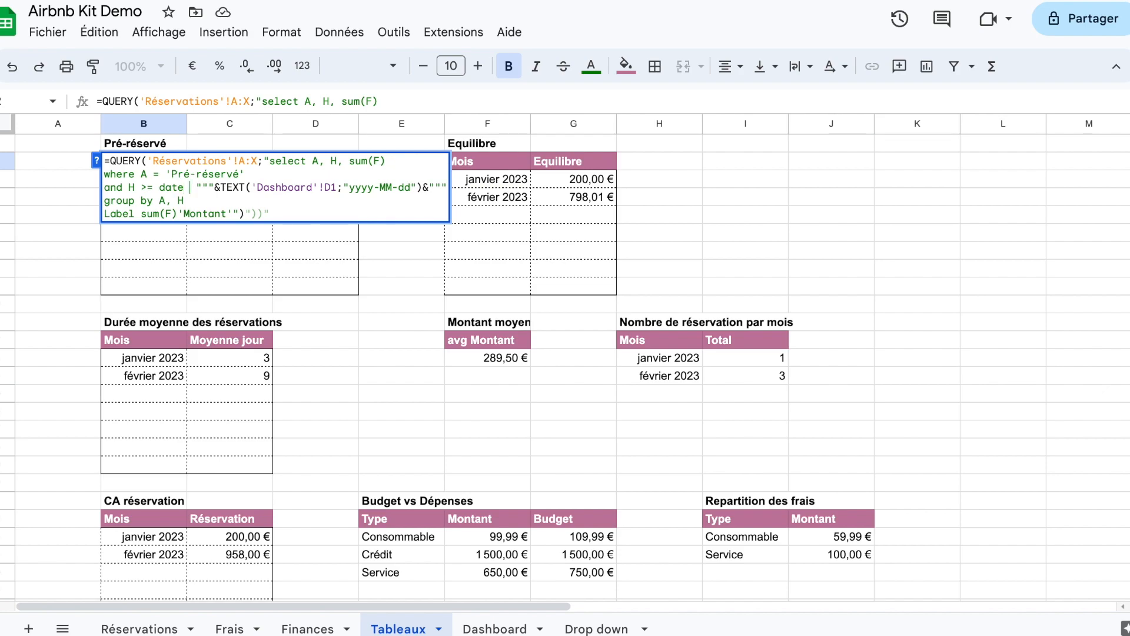
key(BackSpace)
key(BackSpace)
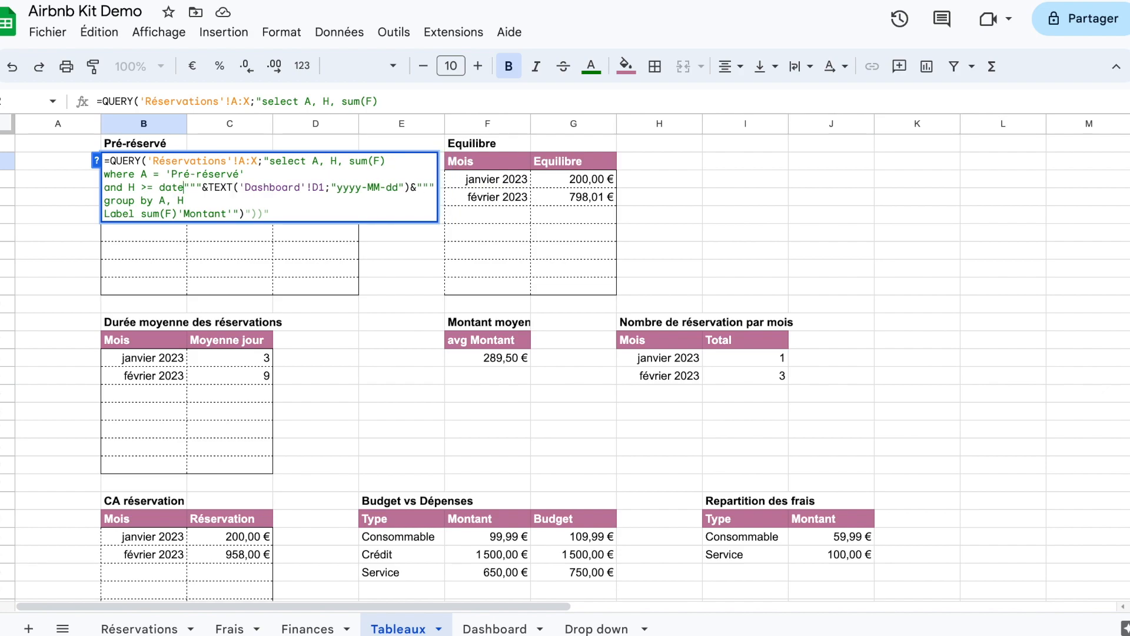
key(Return)
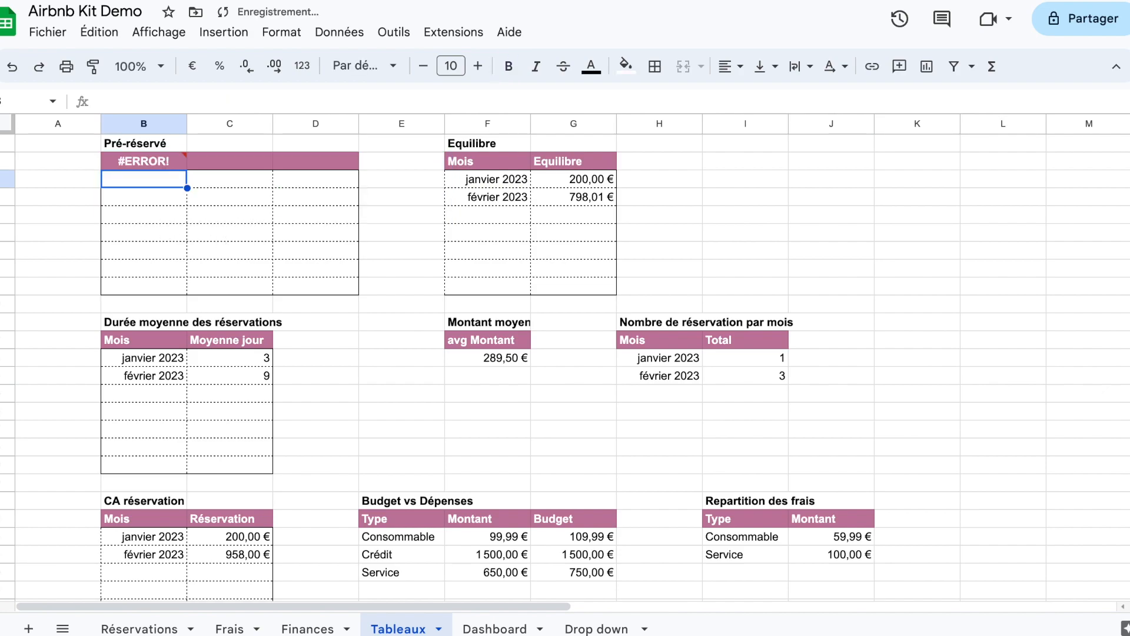
Step: Replace the date criterion in the Pré-réservé QUERY by pasting H >= date """&text(Dashboard!D1;"yyyy-MM-dd")&""" after and
click(164, 164)
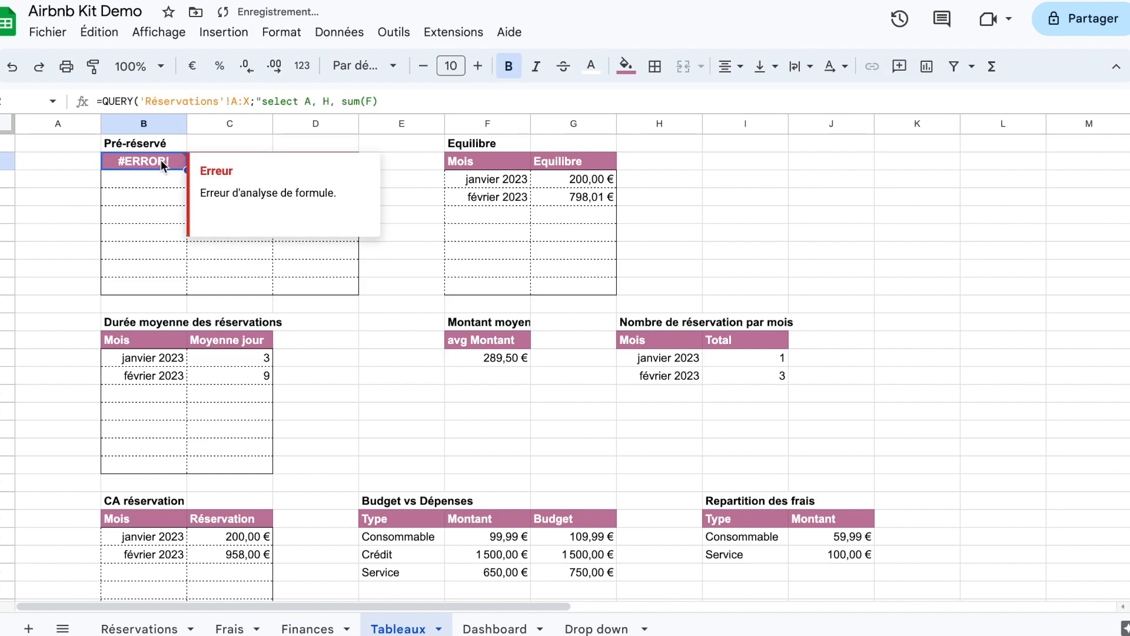
double_click(162, 163)
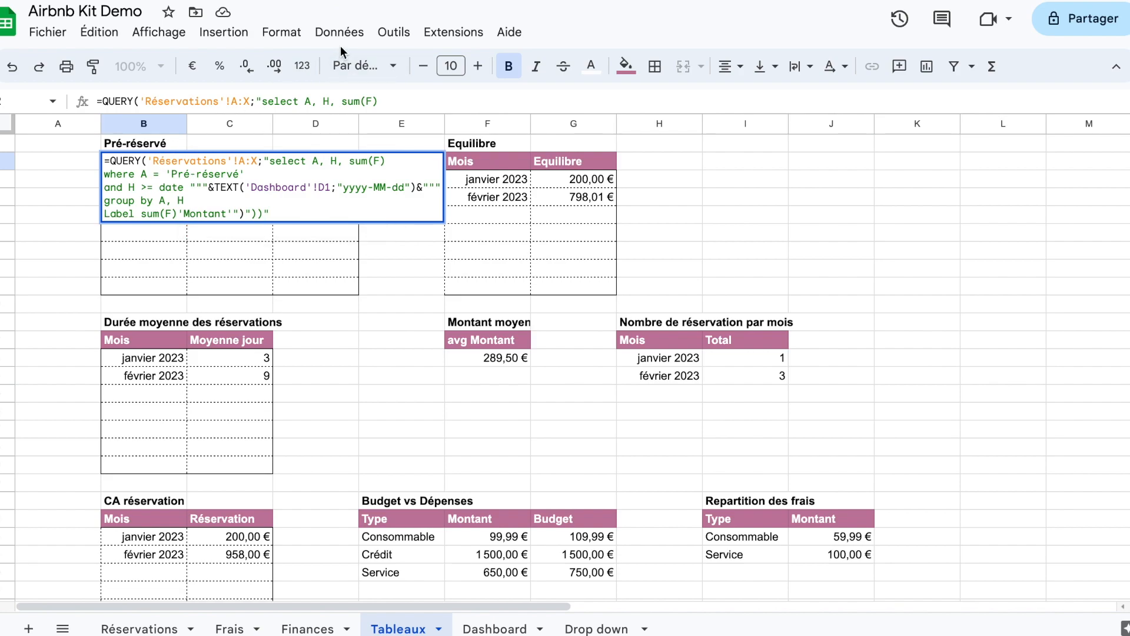
click(139, 188)
drag(129, 188, 441, 187)
text(H >= date """&text(Dashboard!D1;"yyyy-MM-dd")&""")
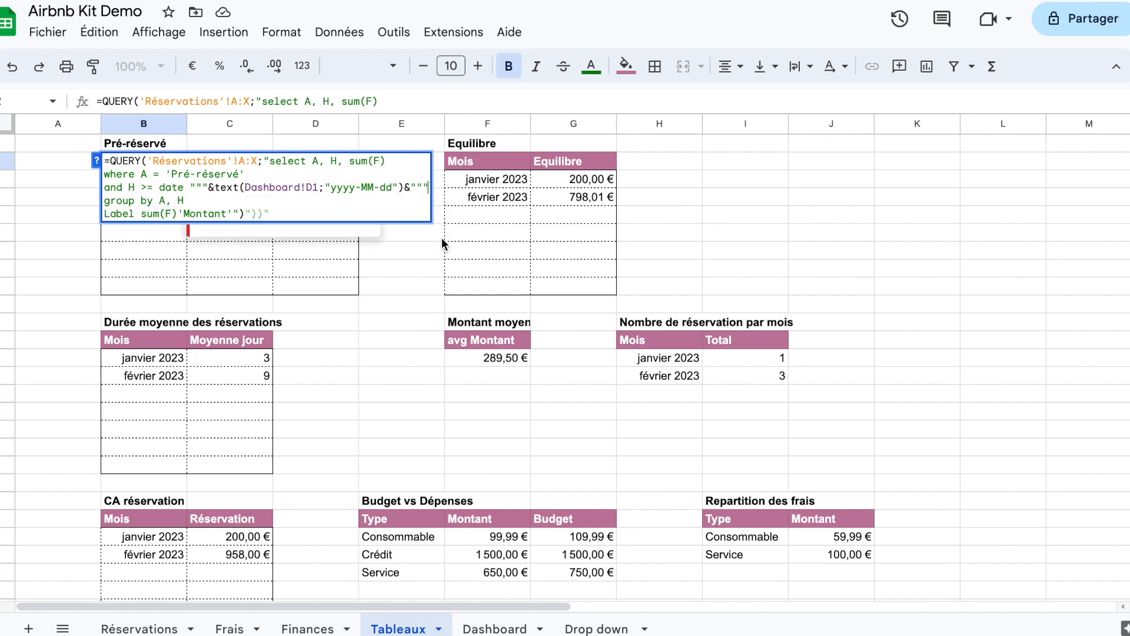
Step: Add a line with and H <= date to the Pré-réservé QUERY and paste a copy of the text(Dashboard!D1;"yyyy-MM-dd") expression after it
key(alt+Return)
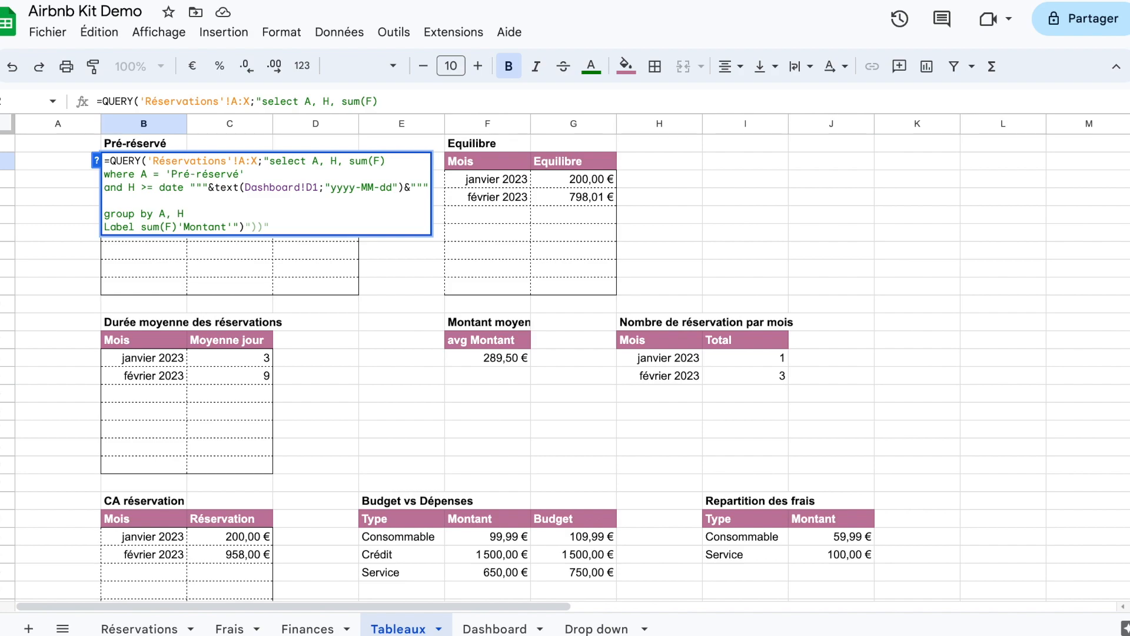
text(and H)
text( >)
text(= date)
drag(191, 187, 429, 187)
key(ctrl+c)
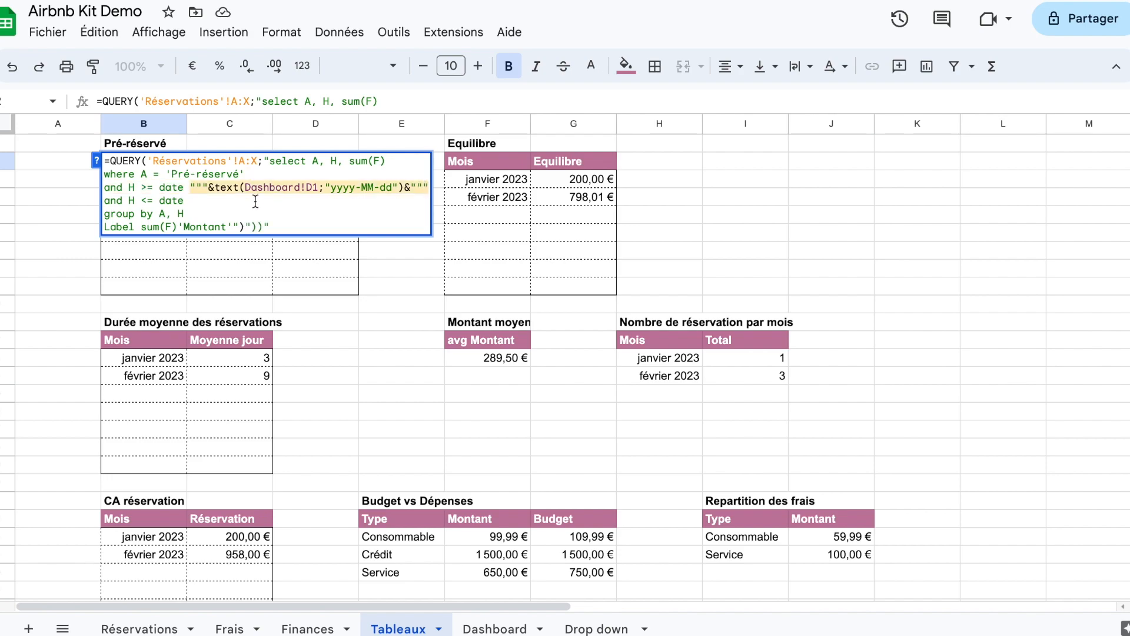
click(228, 201)
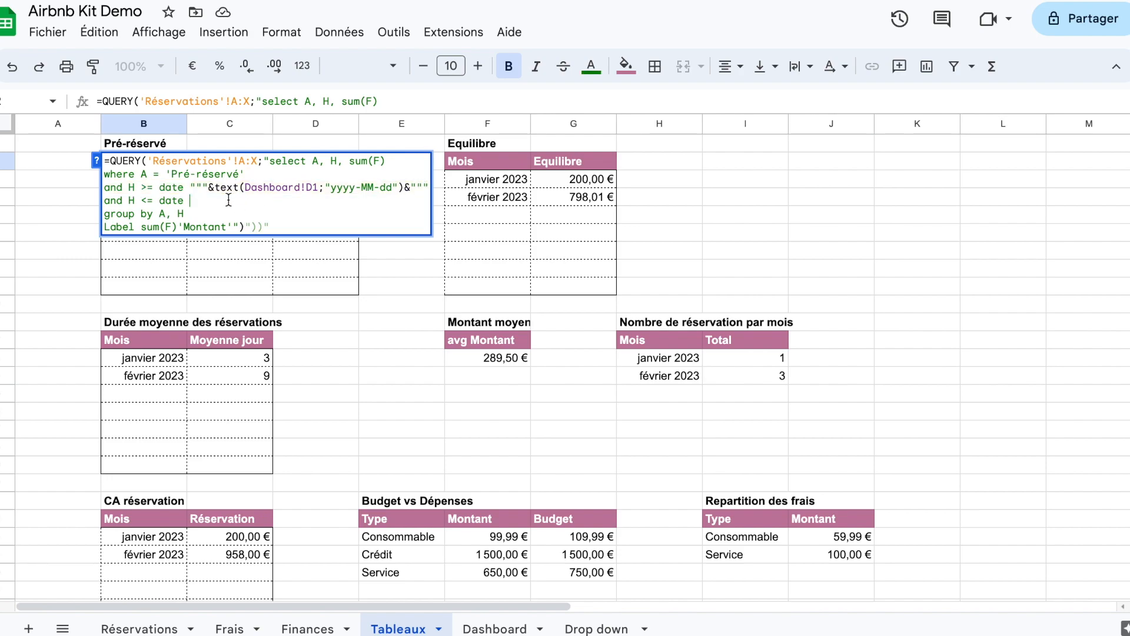
key(ctrl+v)
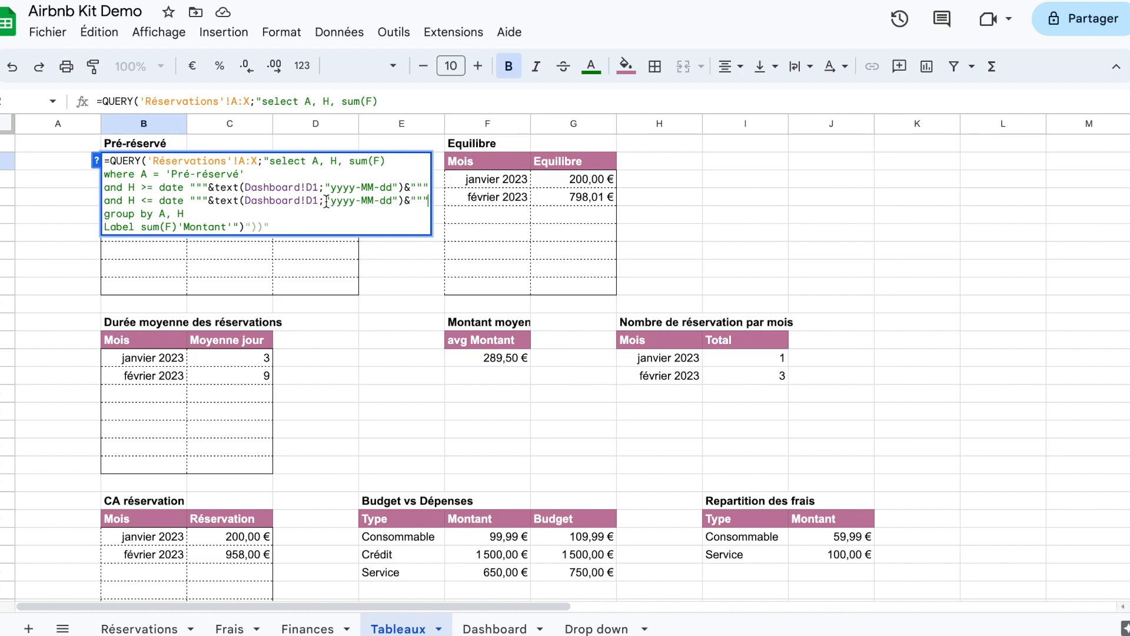
Step: Point the upper date limit's text function to the Fin mois cell, Dashboard!G1, and validate the Pré-réservé QUERY
drag(318, 201, 245, 203)
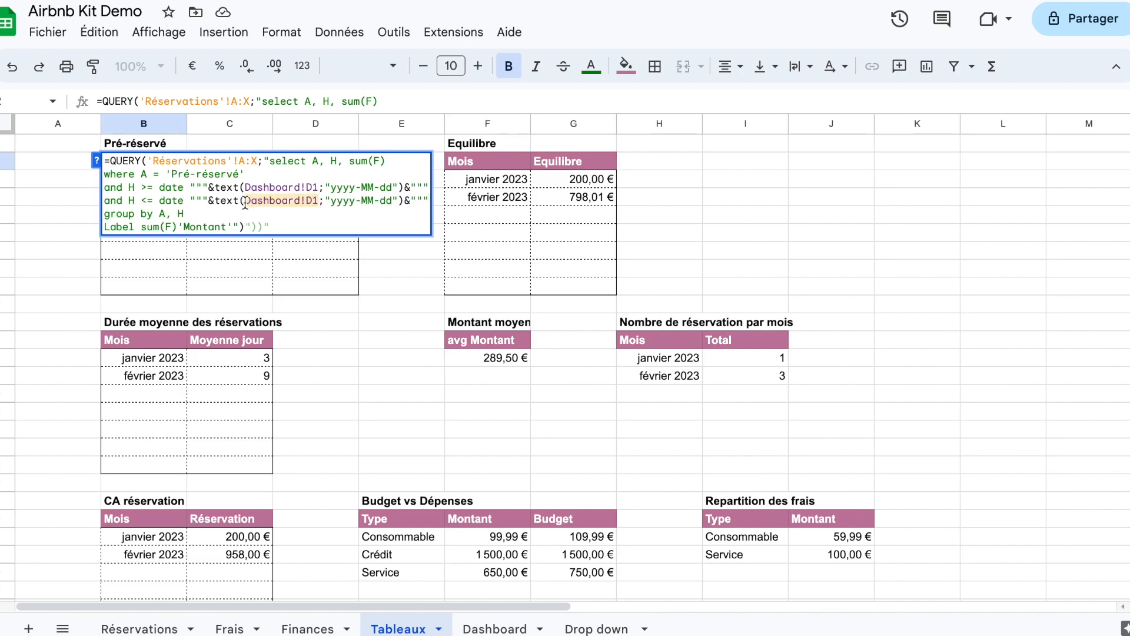
key(BackSpace)
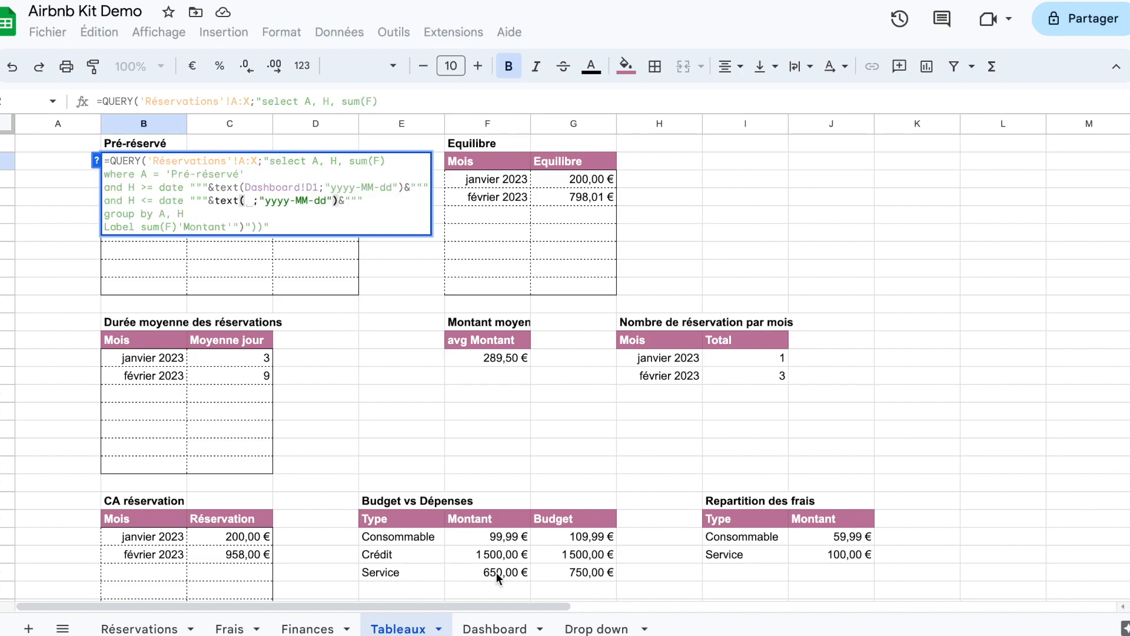
click(494, 628)
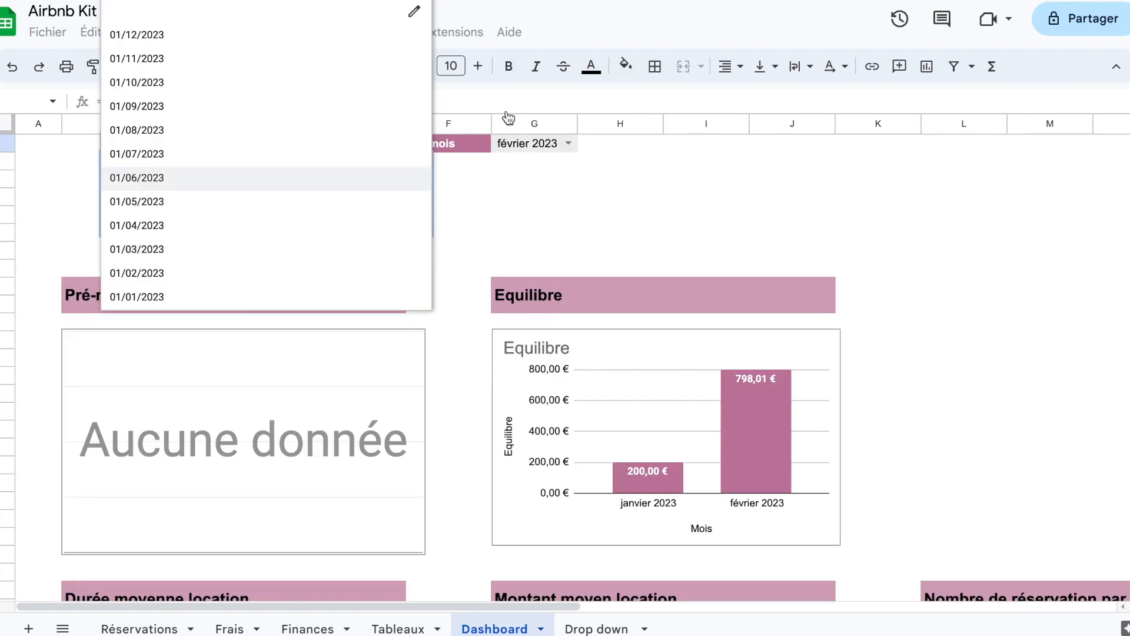
click(534, 143)
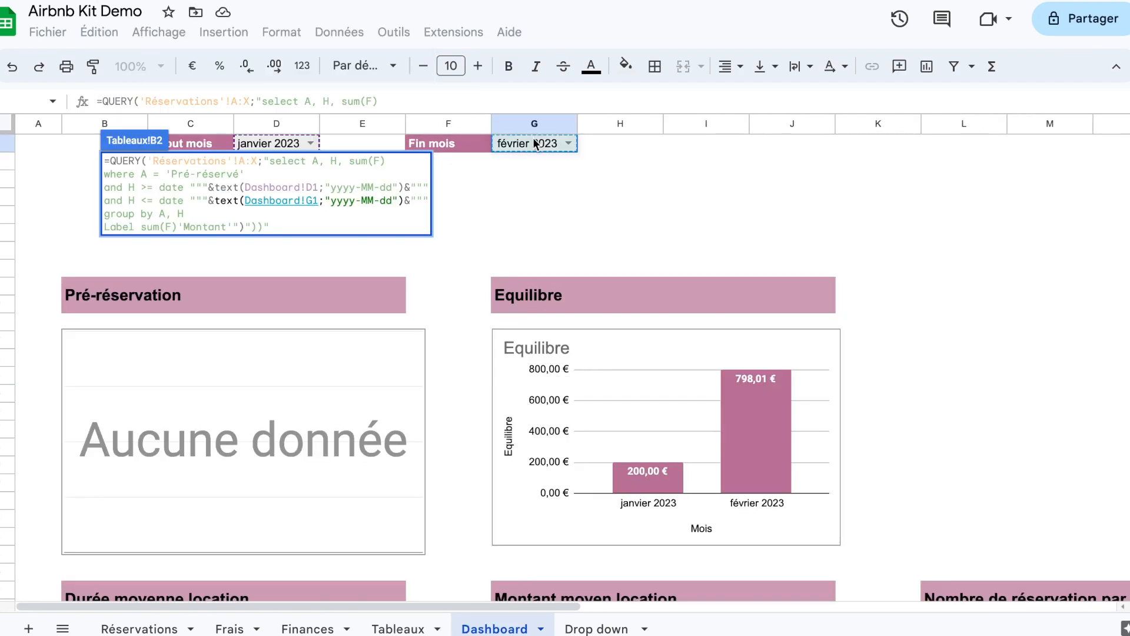
key(Return)
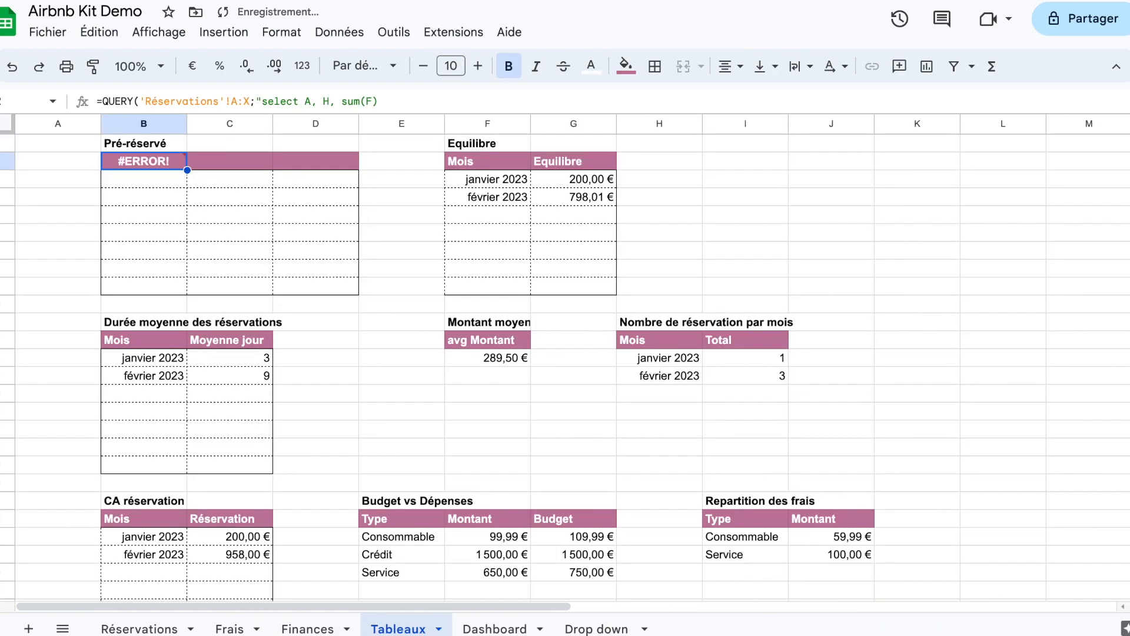
Step: Remove the stray "))" characters from the end of the Pré-réservé QUERY and validate the formula
double_click(161, 164)
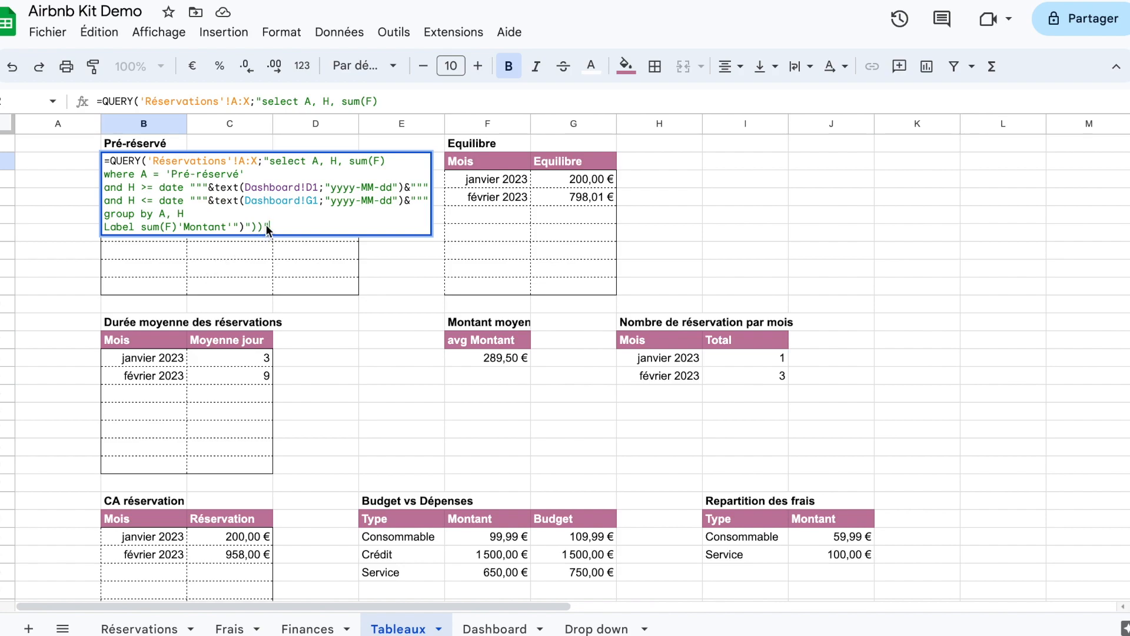
key(BackSpace)
key(BackSpace)
key(BackSpace)
key(BackSpace)
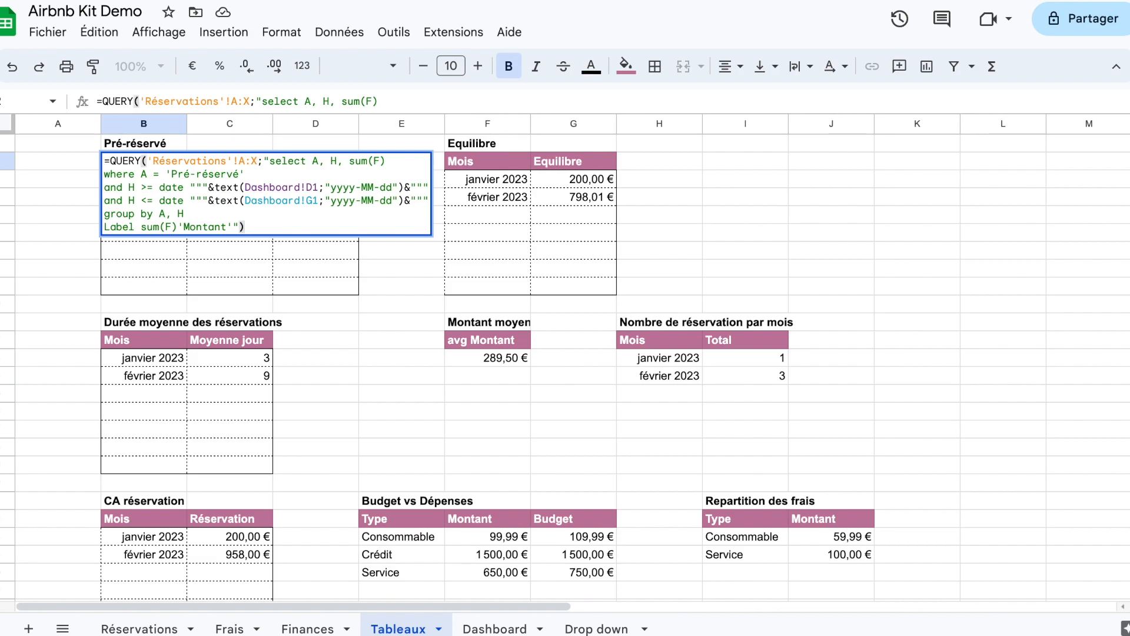
key(Return)
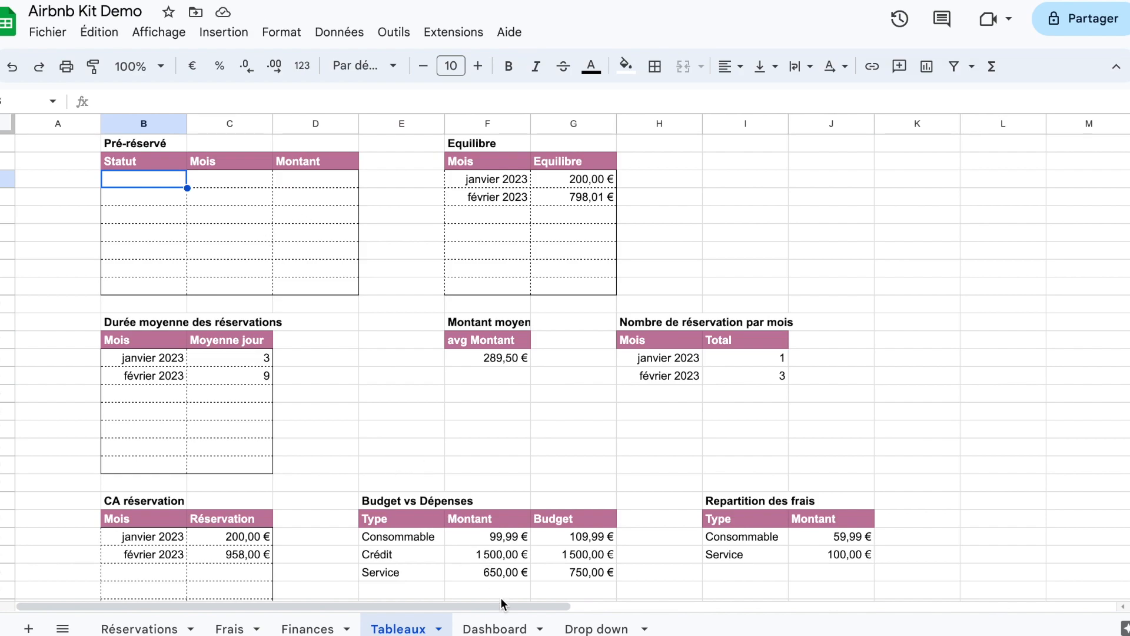
Step: On the Dashboard, set both the Début mois and Fin mois selectors to 01/03/2023
click(493, 629)
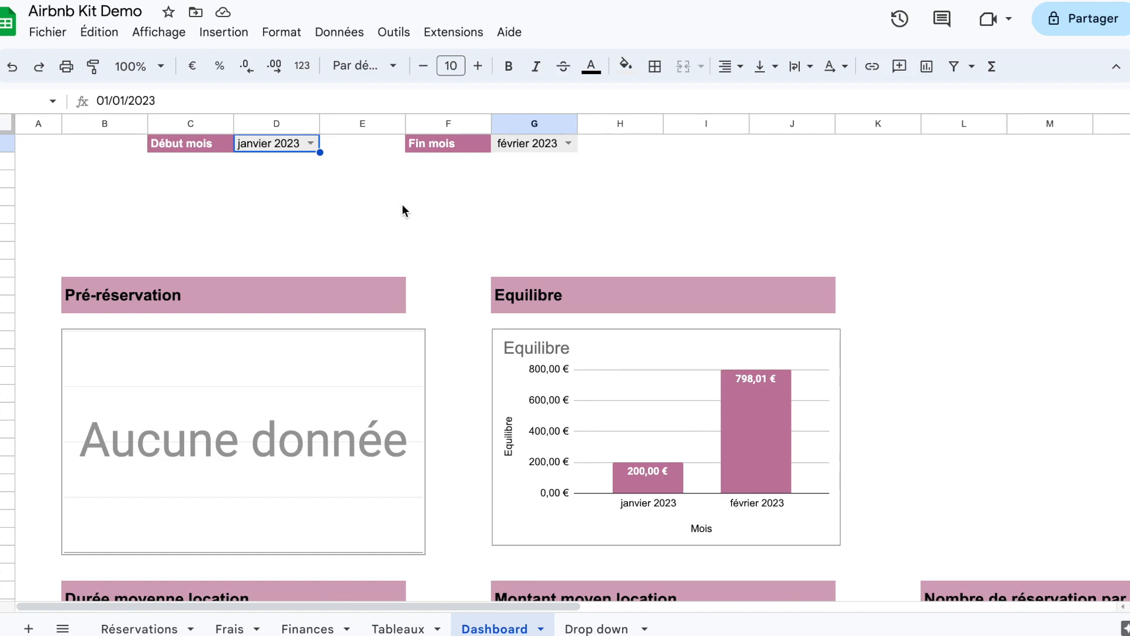
click(310, 144)
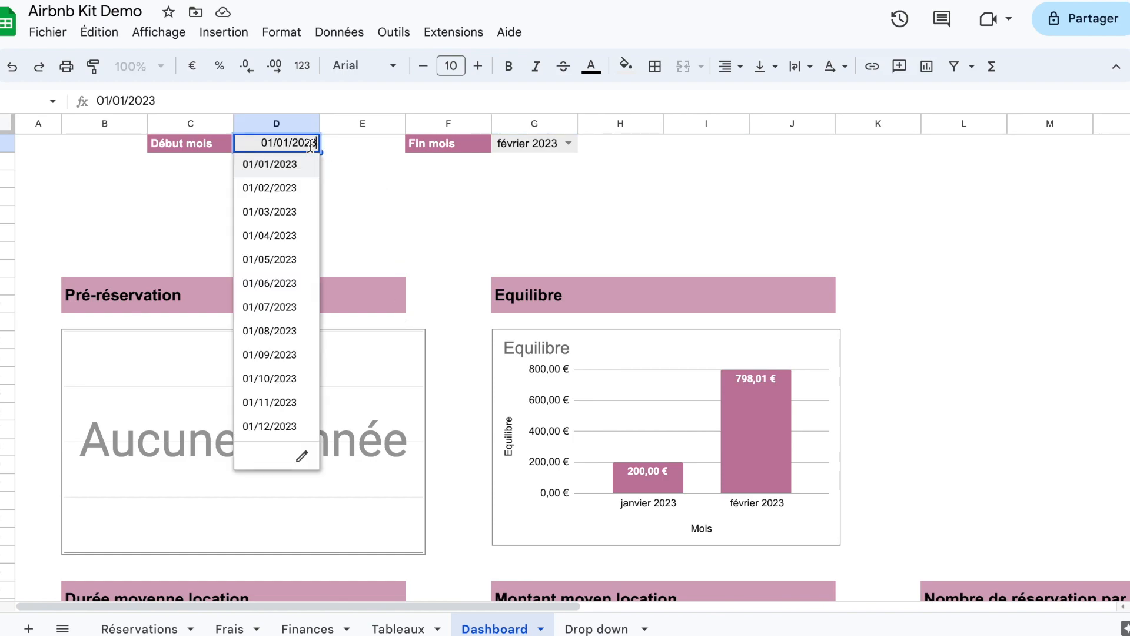
click(280, 212)
click(564, 145)
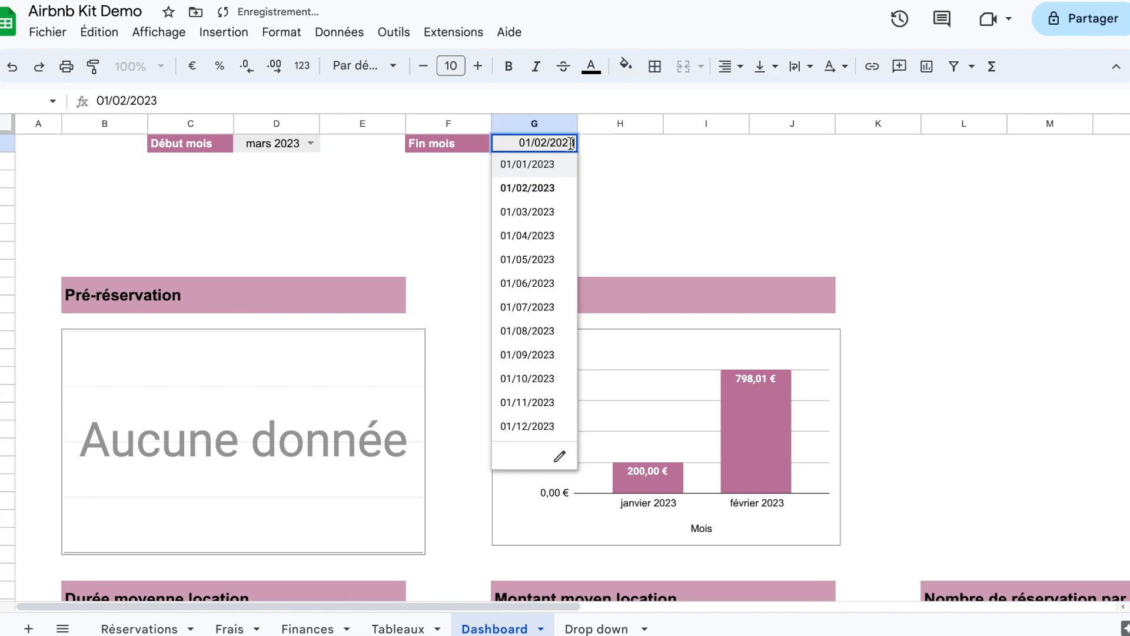
click(536, 213)
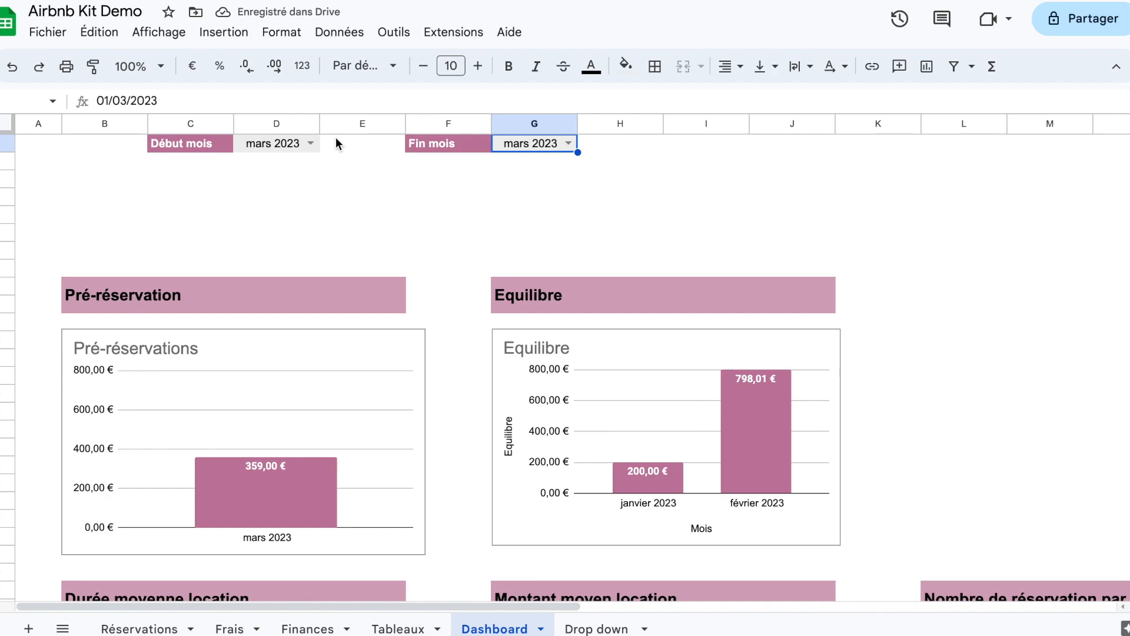
Step: Set the Fin mois selector to 01/05/2023 and review the Dashboard charts for the extended period
click(311, 143)
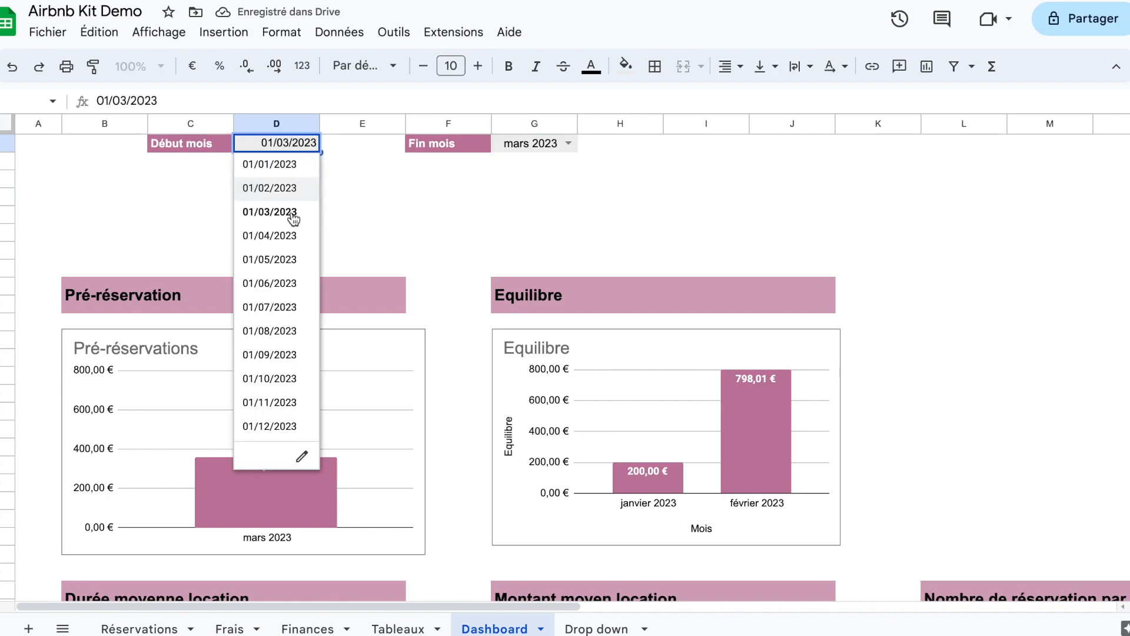
click(575, 142)
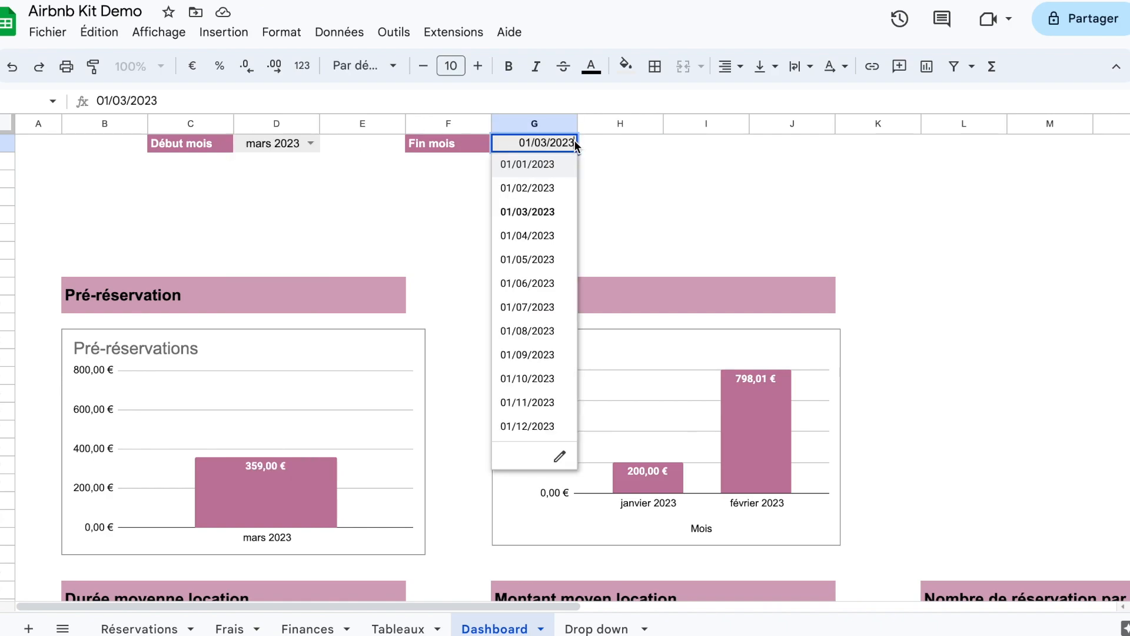
click(542, 259)
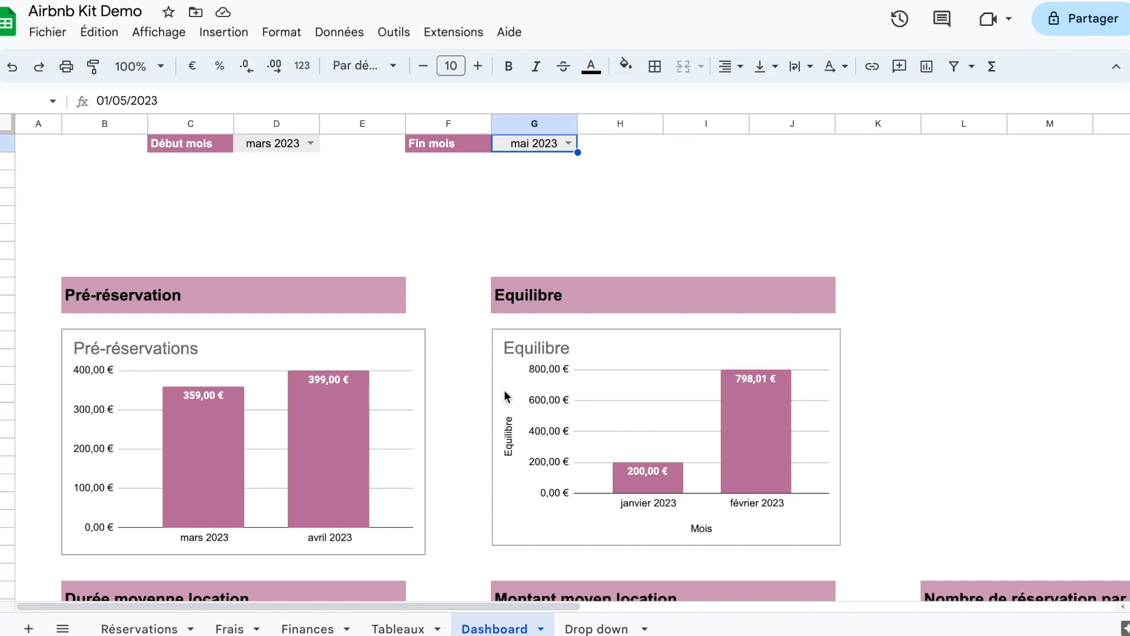
scroll(506, 396, down, 3)
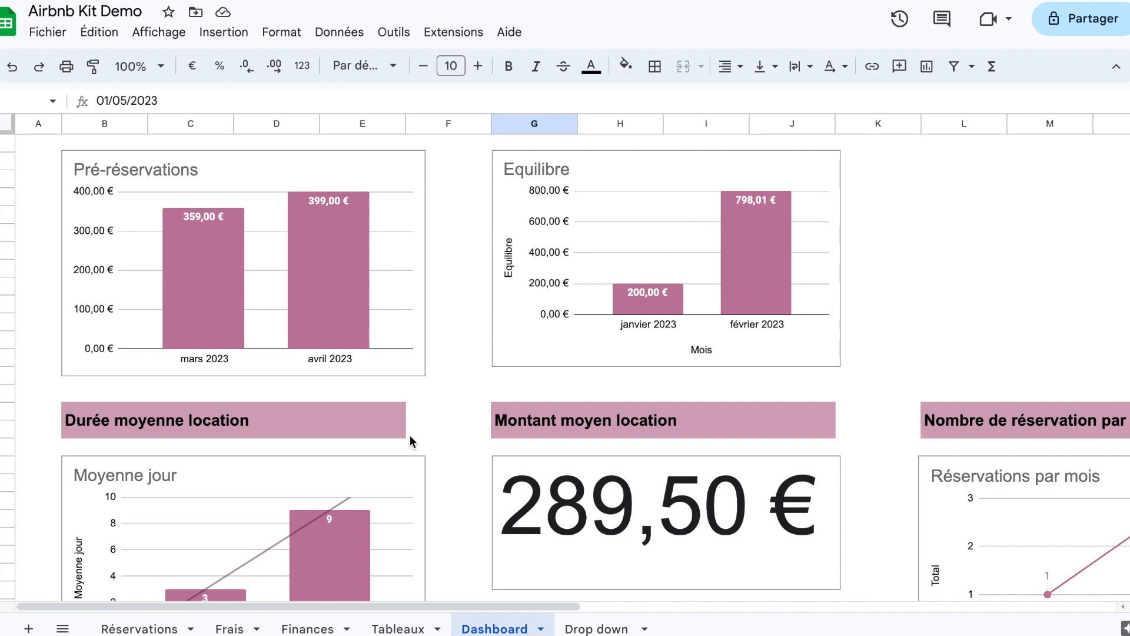
scroll(428, 353, down, 3)
scroll(429, 353, down, 8)
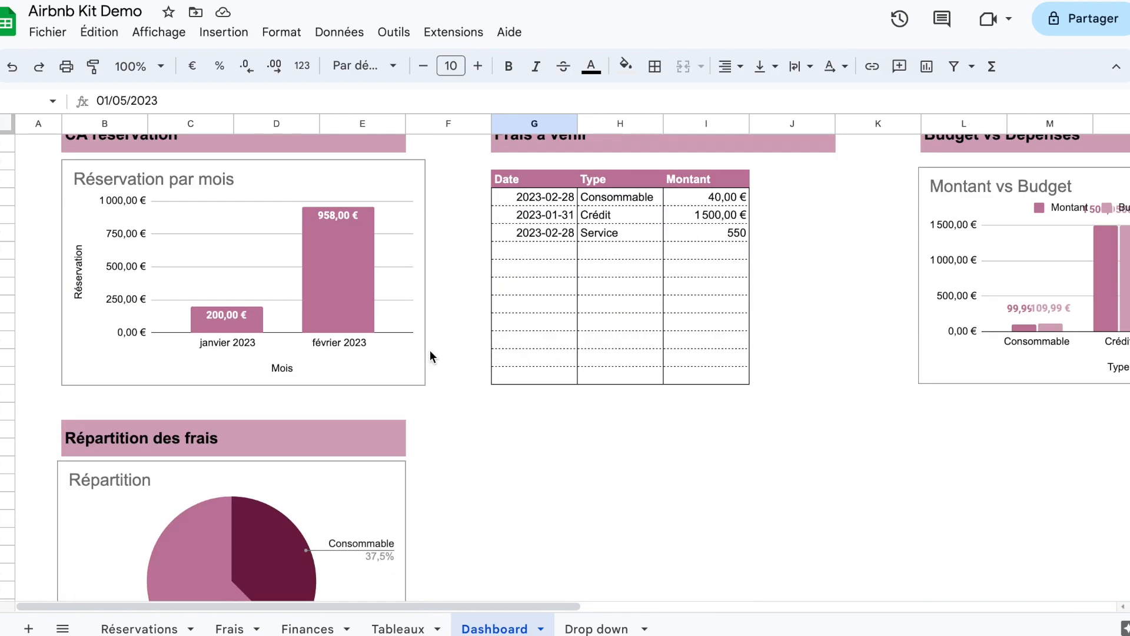
Step: Copy the two date-limit lines from the Pré-réservé QUERY in Tableaux and insert them after "Where D is not null" in the Equilibre QUERY
scroll(430, 353, up, 11)
click(398, 629)
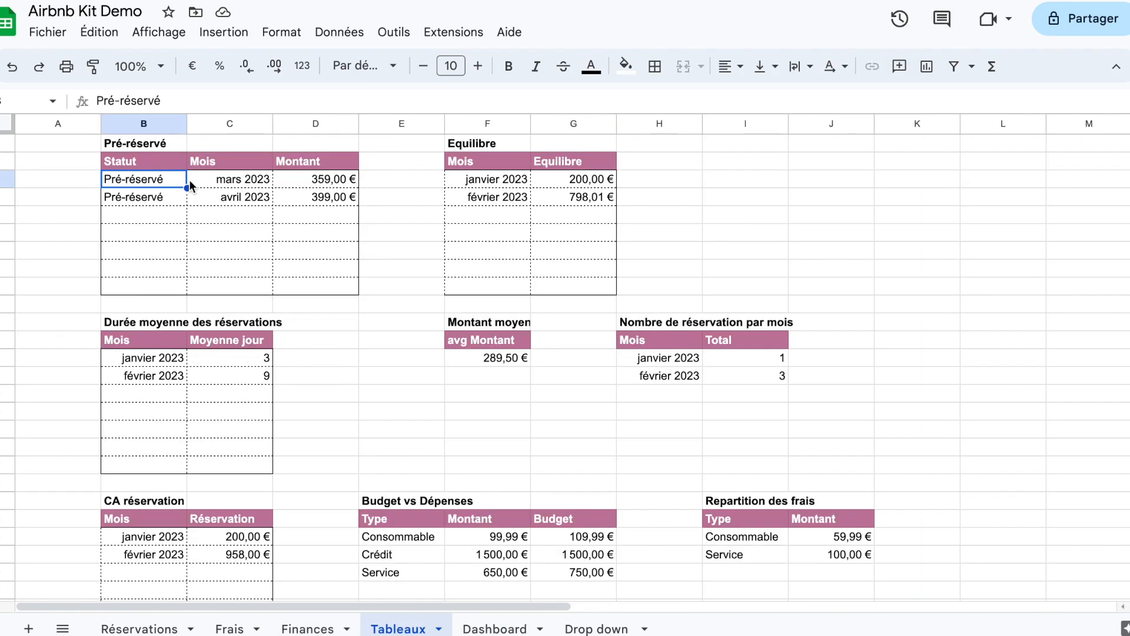
double_click(146, 162)
drag(104, 189, 429, 201)
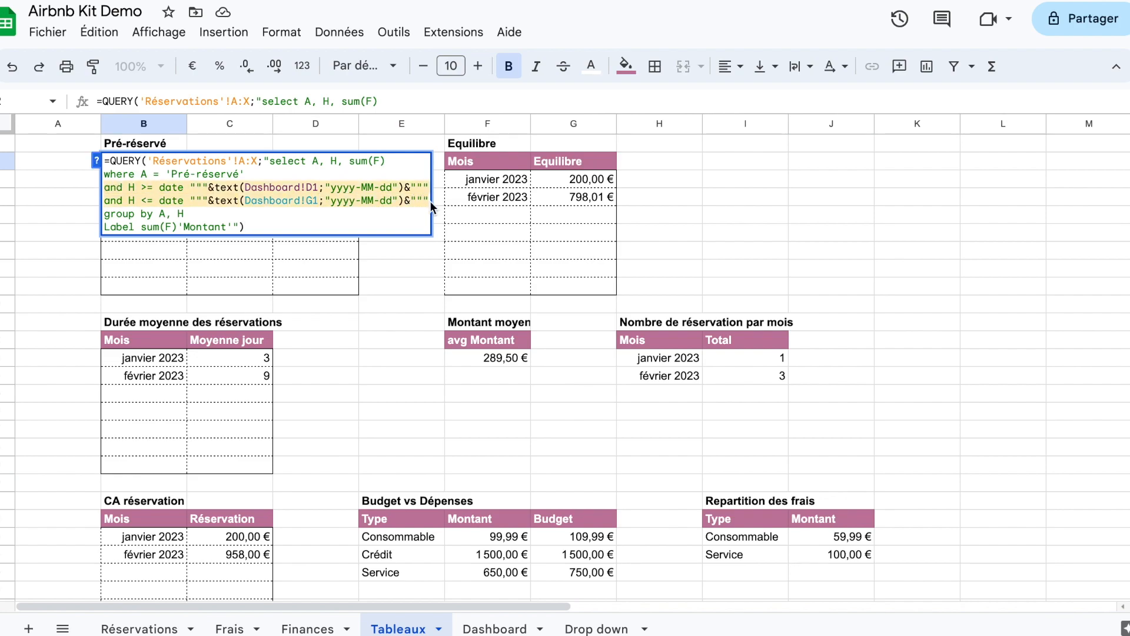
double_click(485, 163)
click(569, 174)
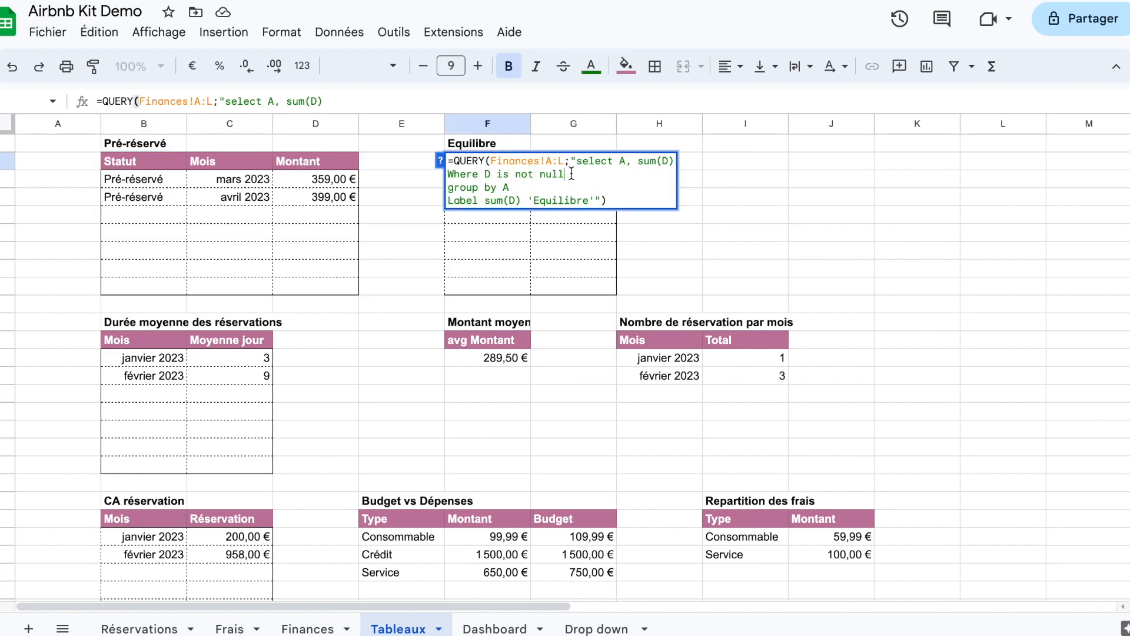
key(ctrl+Return)
key(ctrl+v)
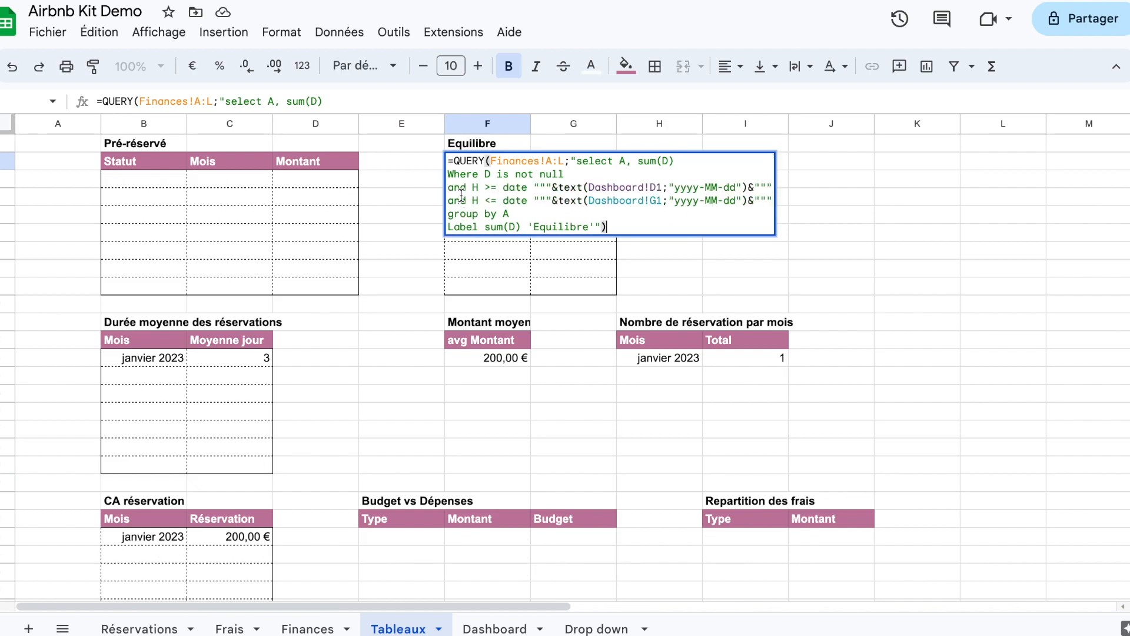
Step: Remove the two inserted date-limit lines and the empty line from the Equilibre QUERY, and validate the formula
drag(450, 189, 764, 202)
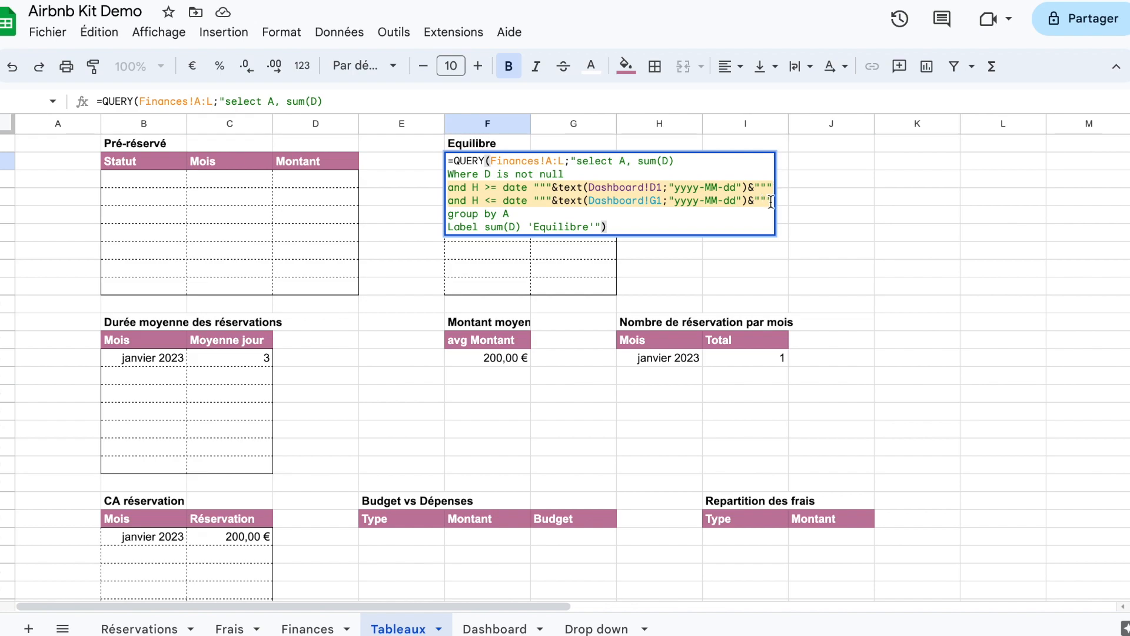
key(BackSpace)
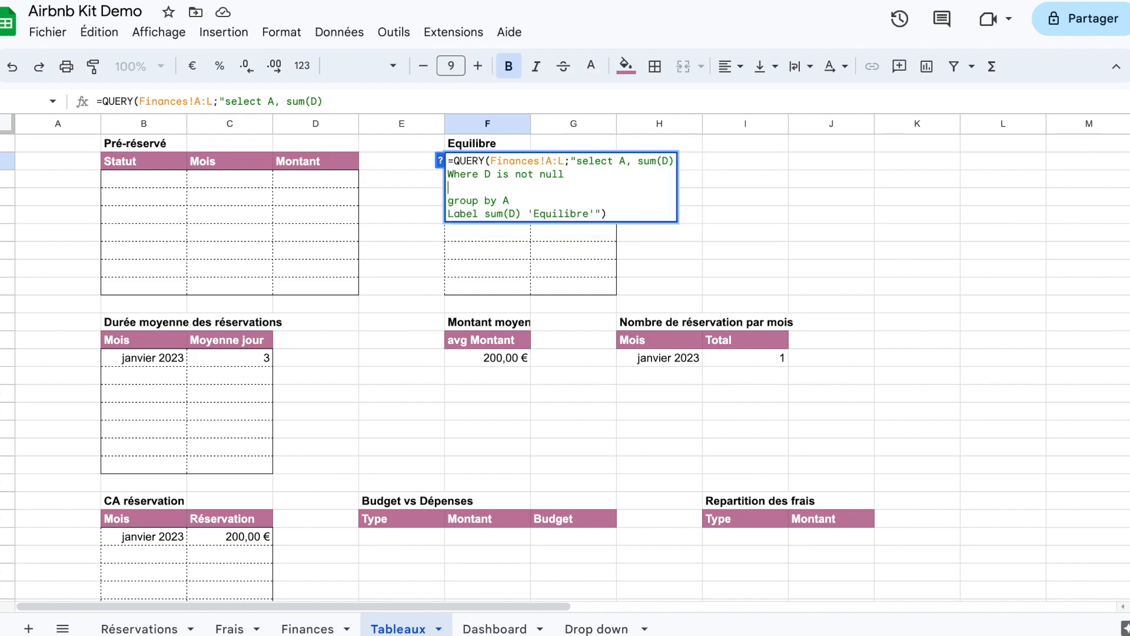
key(BackSpace)
key(Return)
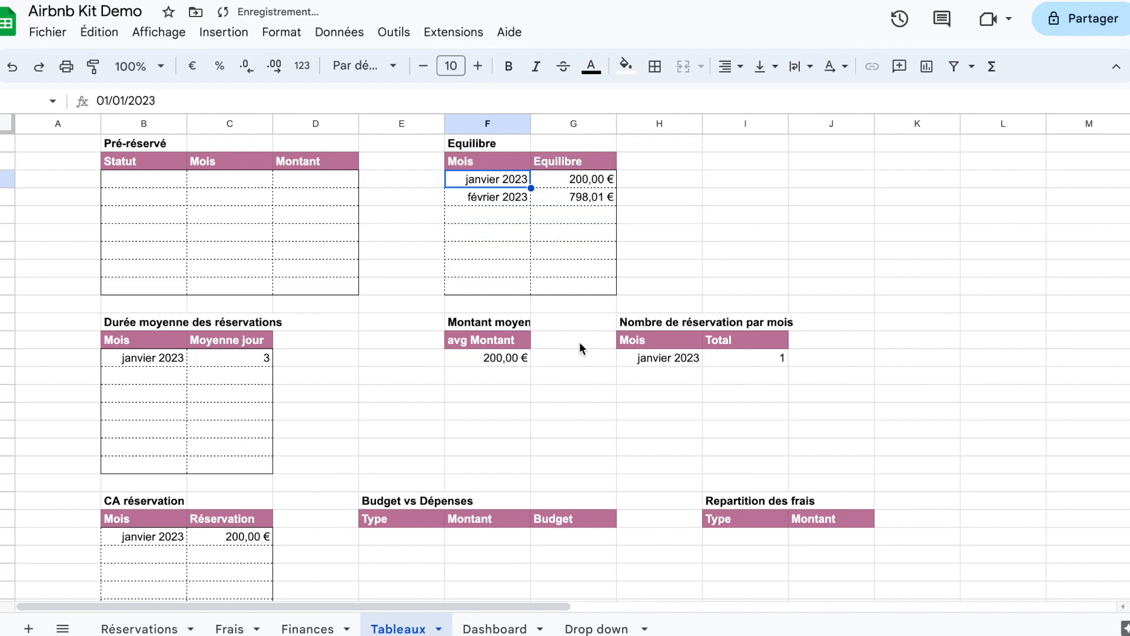
Step: Review the Dashboard charts, from Equilibre and Montant moyen location through Budget vs Dépenses to Répartition des frais
click(495, 628)
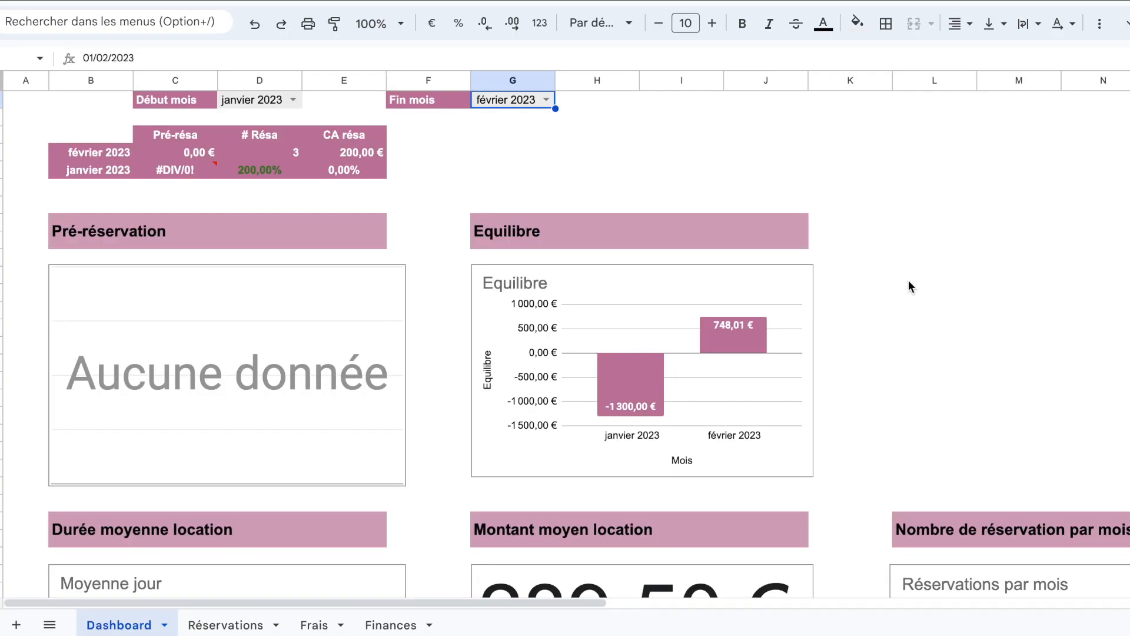
scroll(909, 286, down, 3)
scroll(909, 280, down, 3)
scroll(908, 280, right, 2)
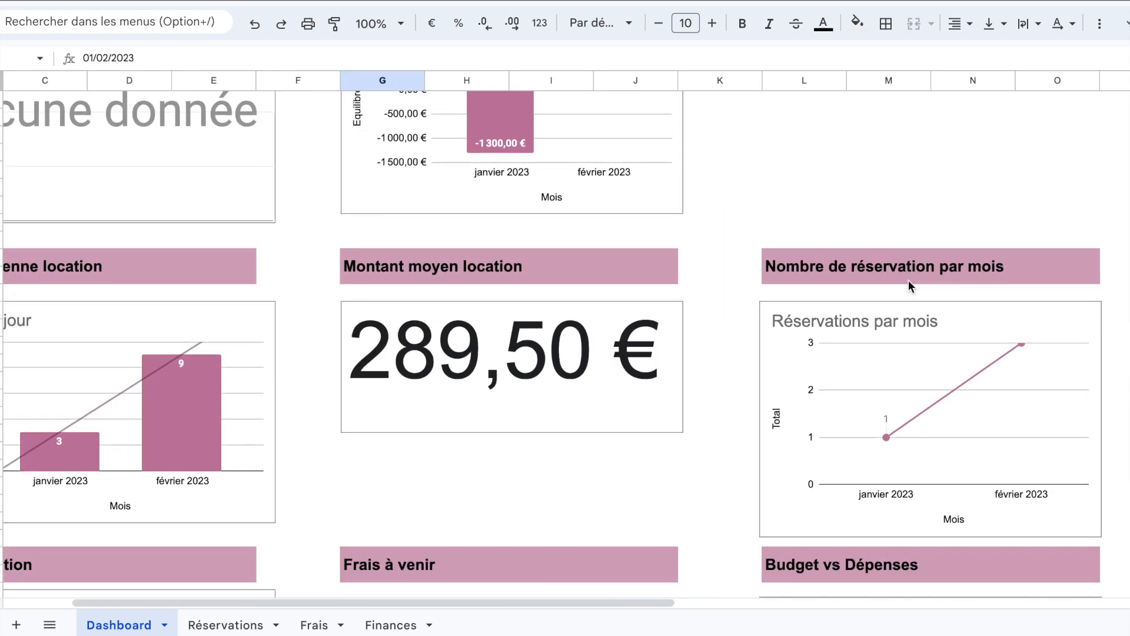
scroll(909, 280, left, 2)
scroll(909, 280, up, 1)
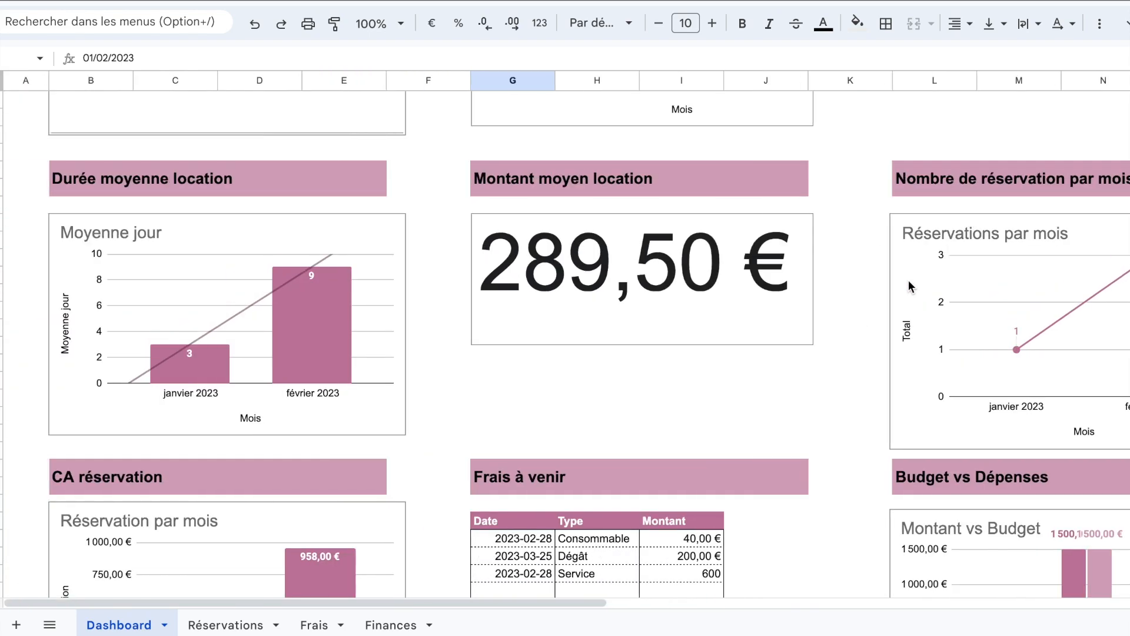
scroll(909, 281, down, 4)
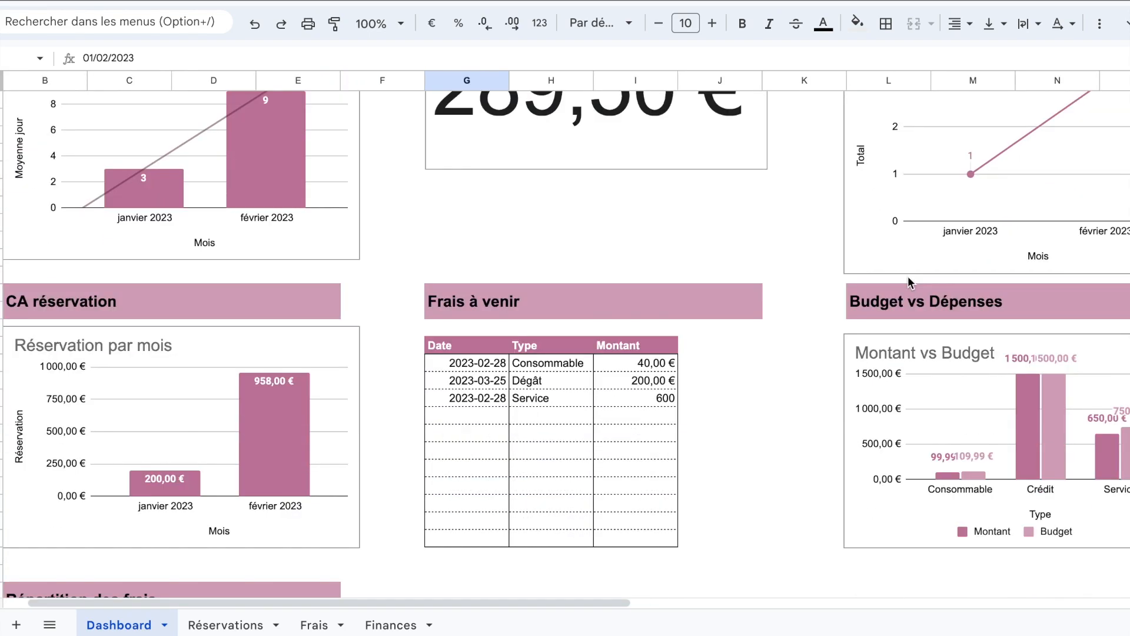
scroll(908, 282, down, 2)
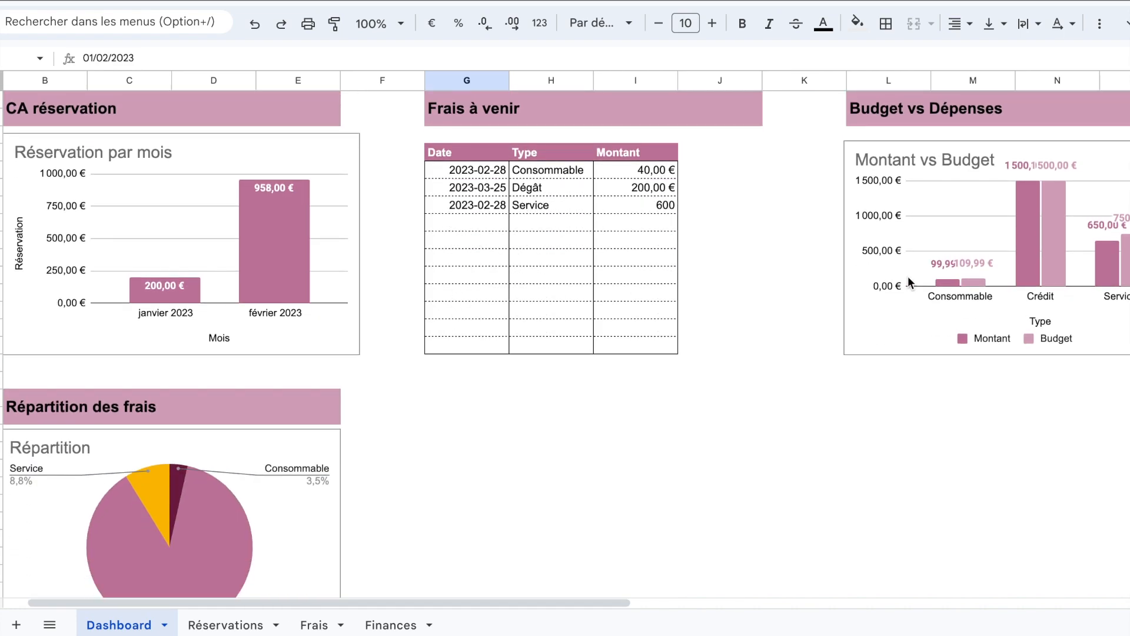
scroll(908, 279, down, 1)
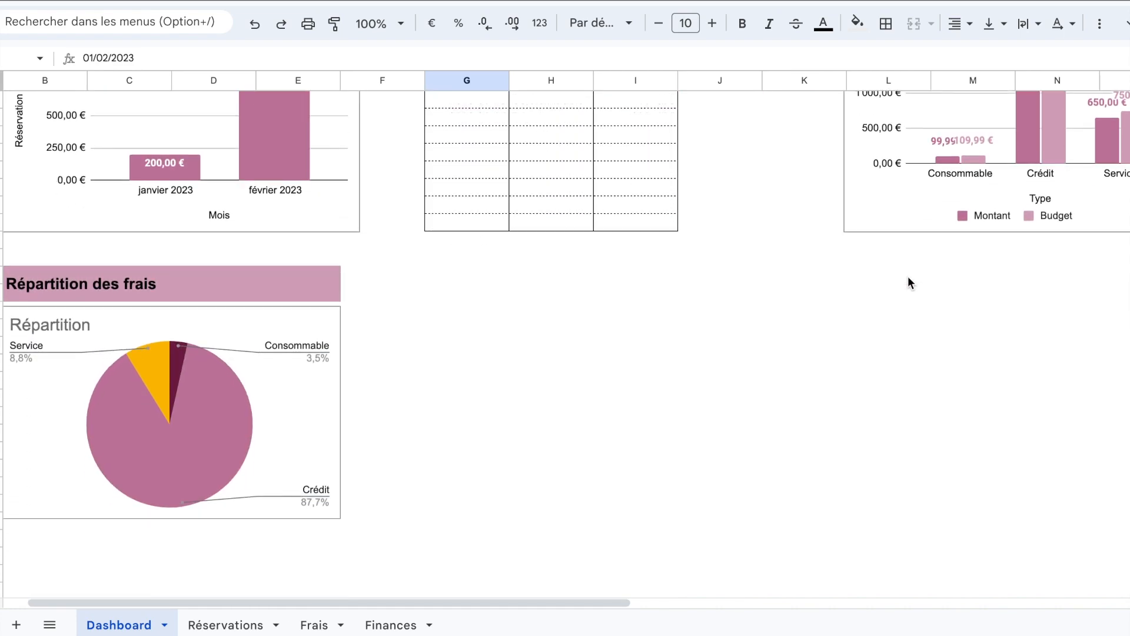
Step: Set the Dashboard's Fin mois selector to 01/04/2023
scroll(908, 279, up, 5)
scroll(908, 279, up, 8)
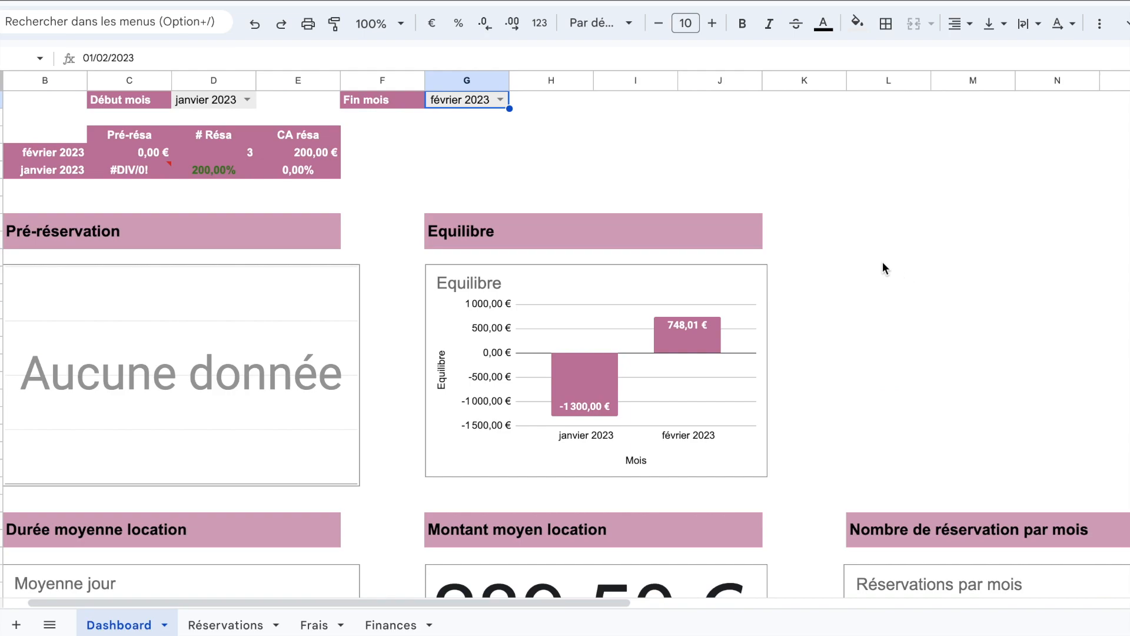
click(501, 102)
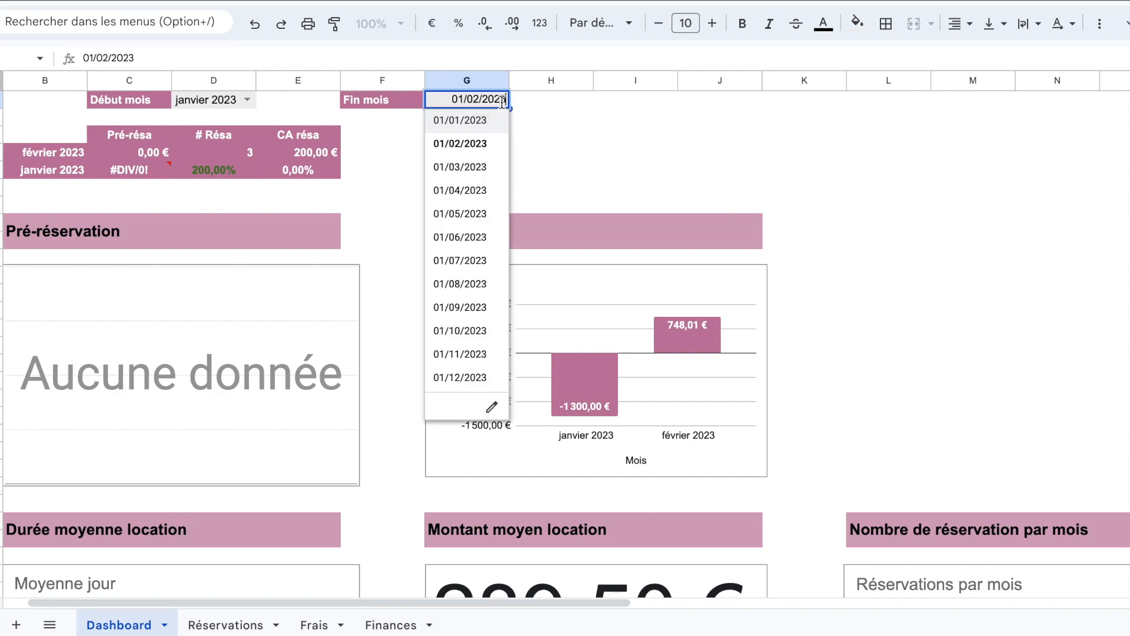
click(479, 190)
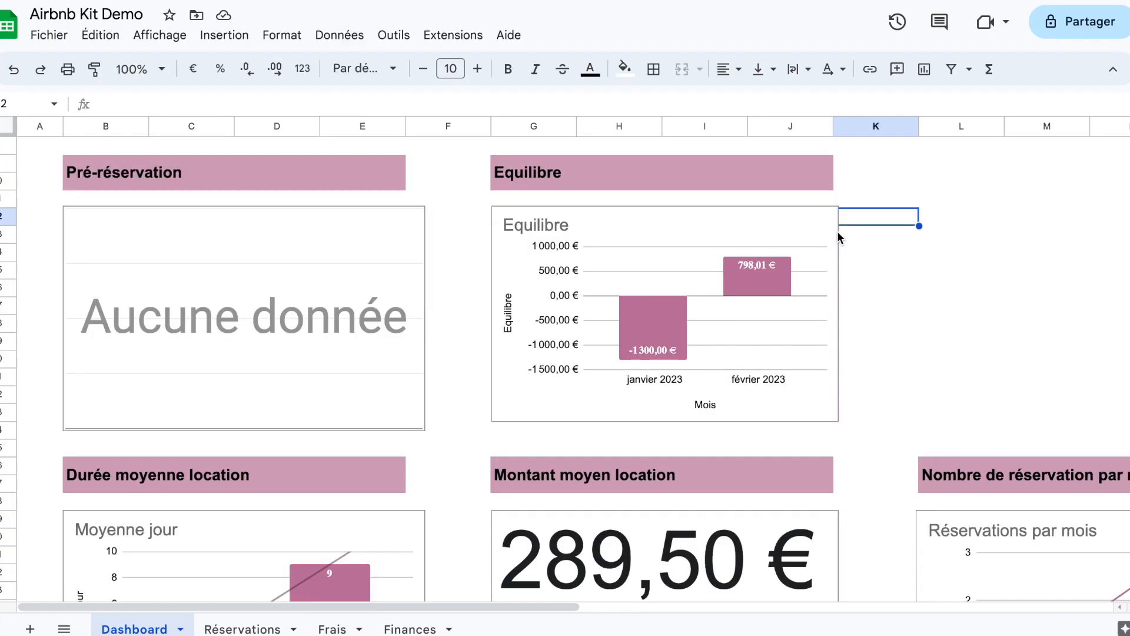
Step: Publish the Equilibre chart to the web as an interactive link and confirm the publication
click(828, 226)
click(826, 222)
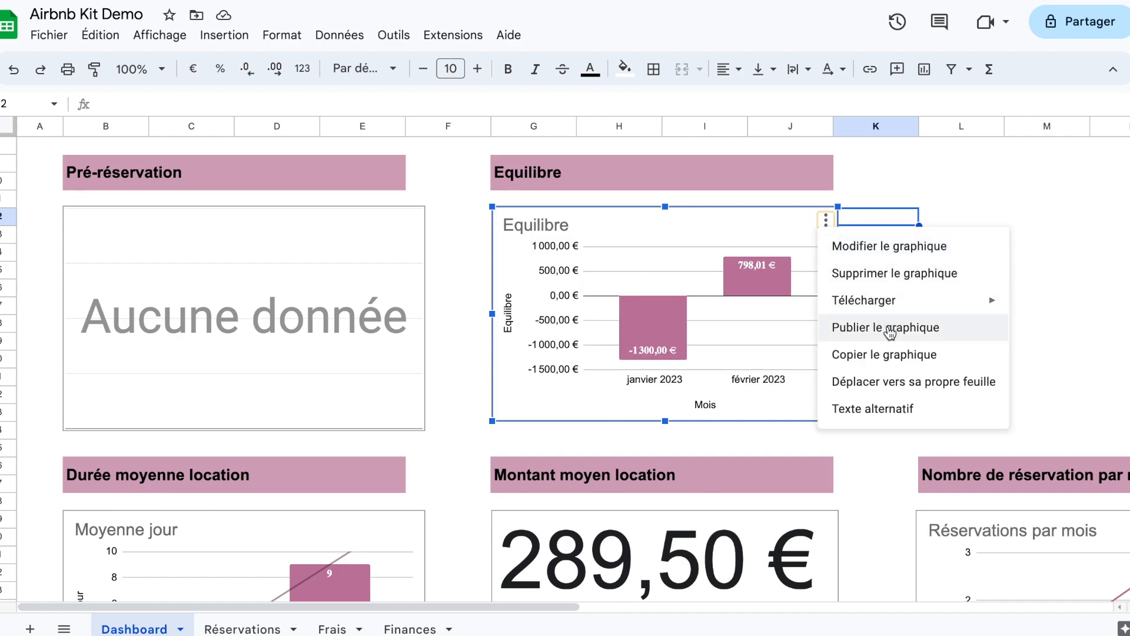
click(889, 333)
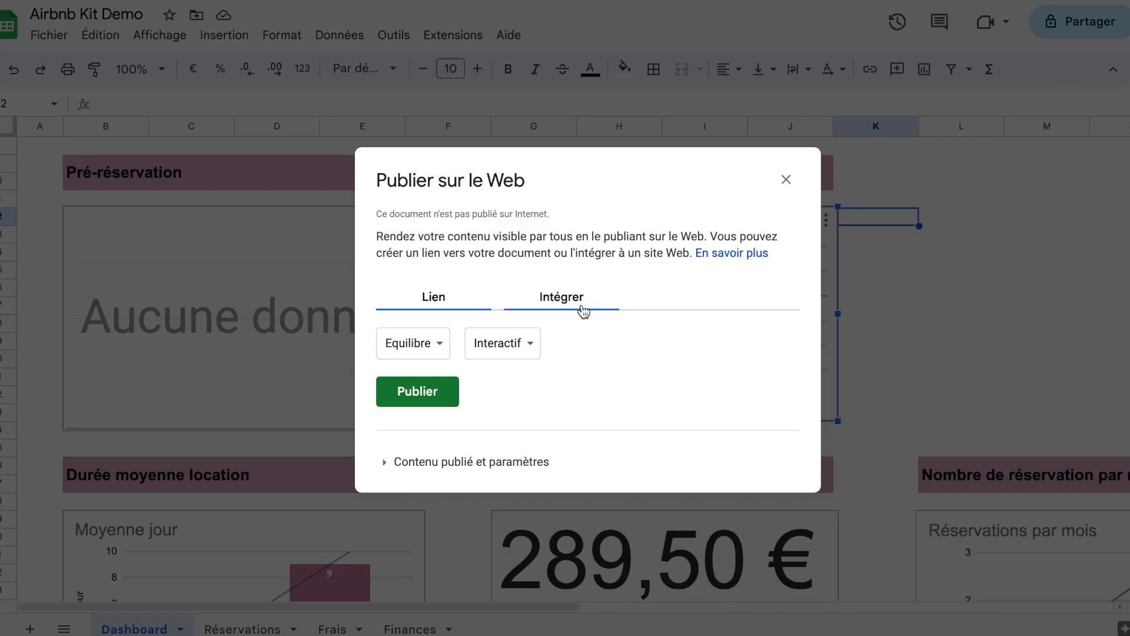
click(511, 353)
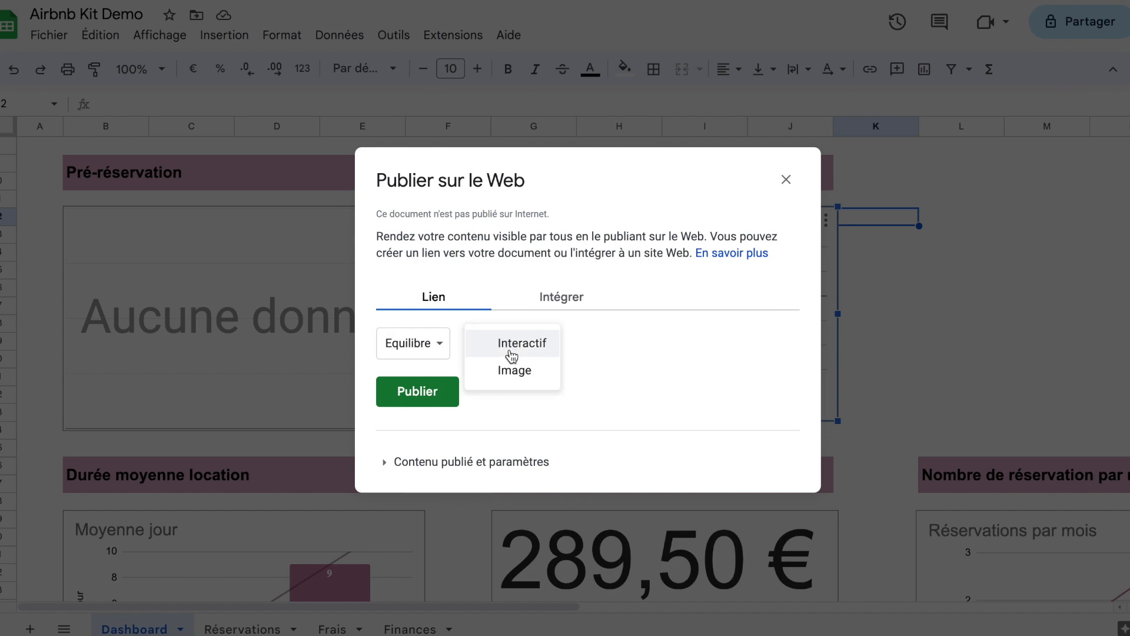
click(512, 353)
click(445, 350)
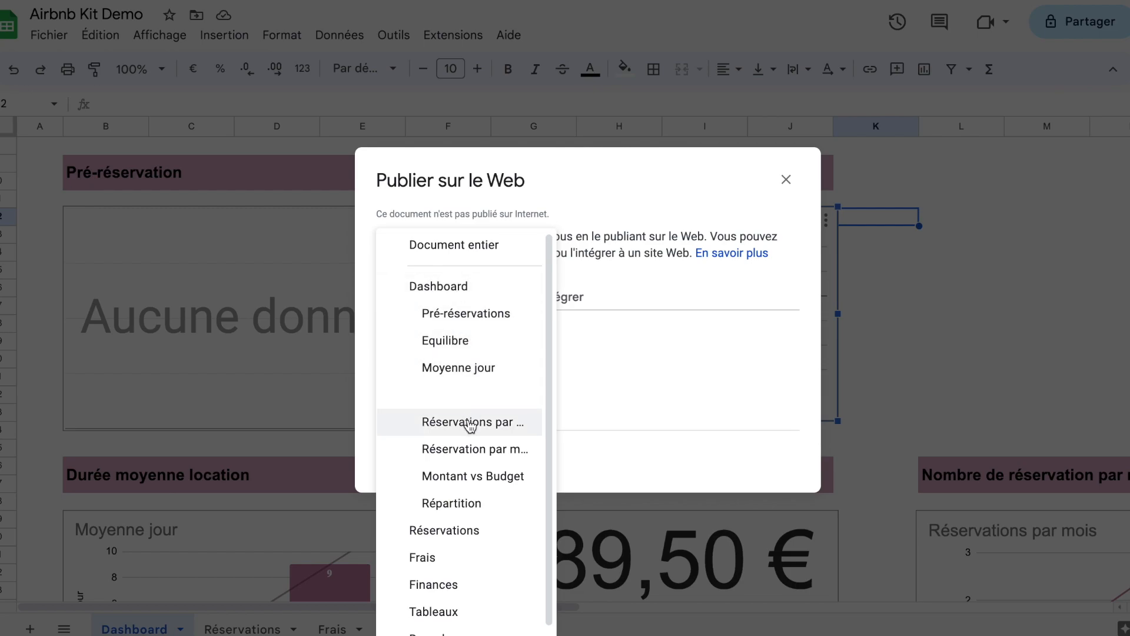
click(620, 335)
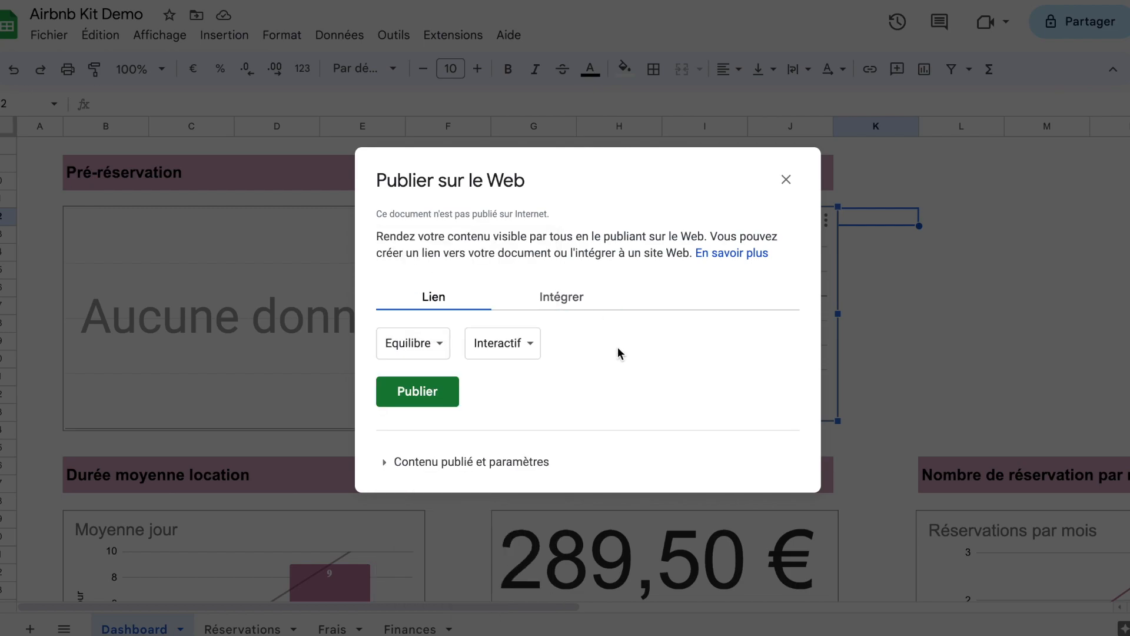
click(427, 399)
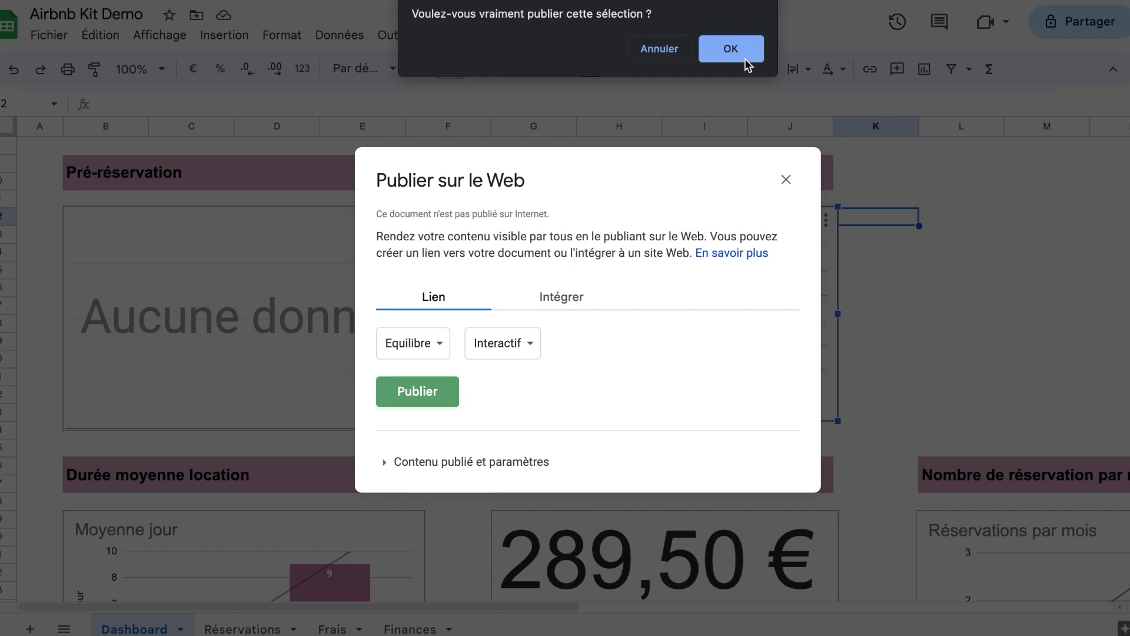
click(745, 60)
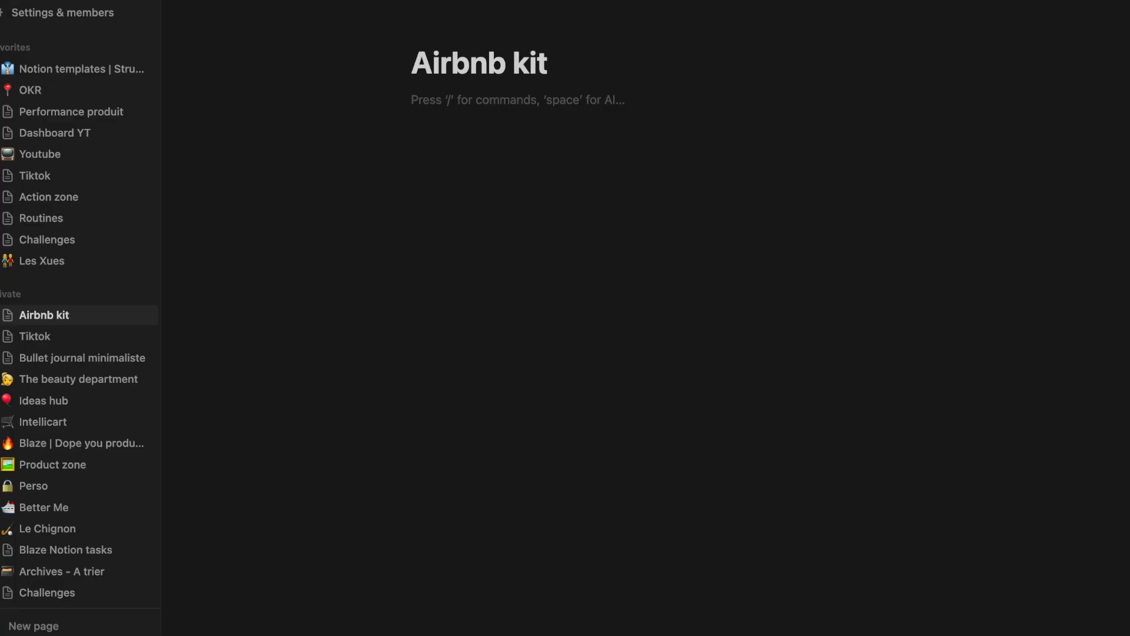
Step: Switch to Notion's Airbnb kit page, embed the published Equilibre chart link there, and narrow the embed block
text(/emb)
key(Return)
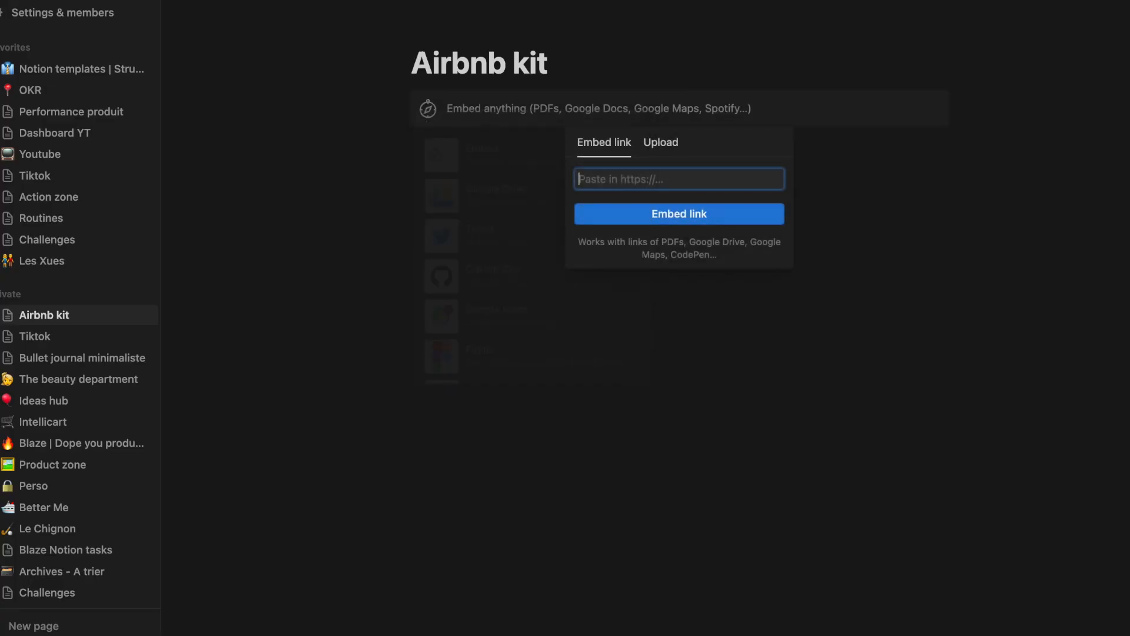
key(super+v)
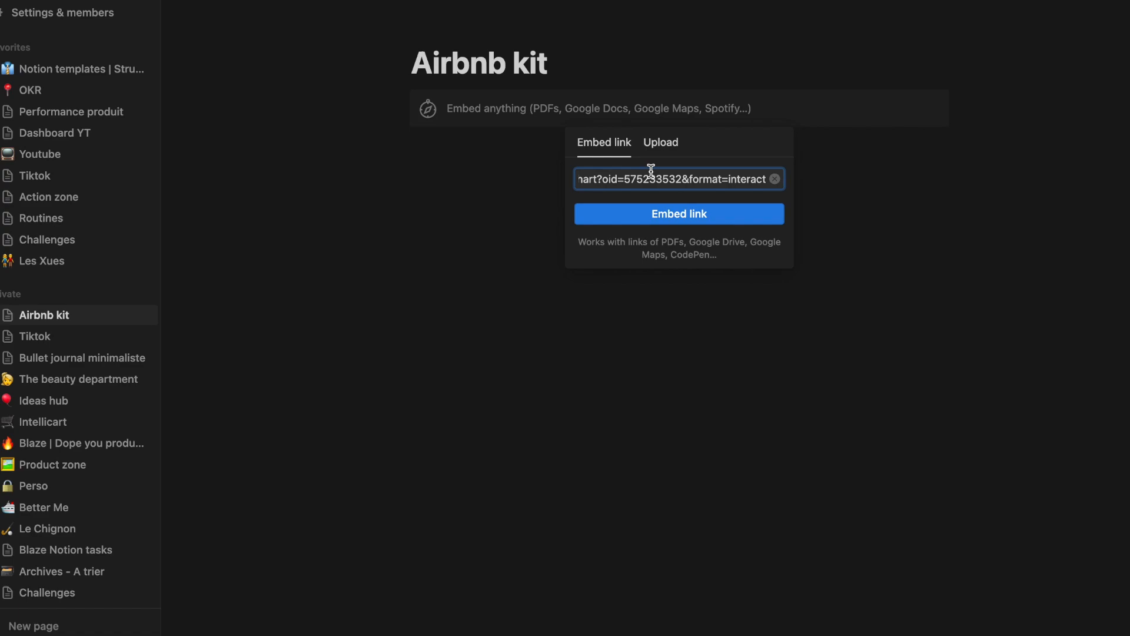
click(651, 214)
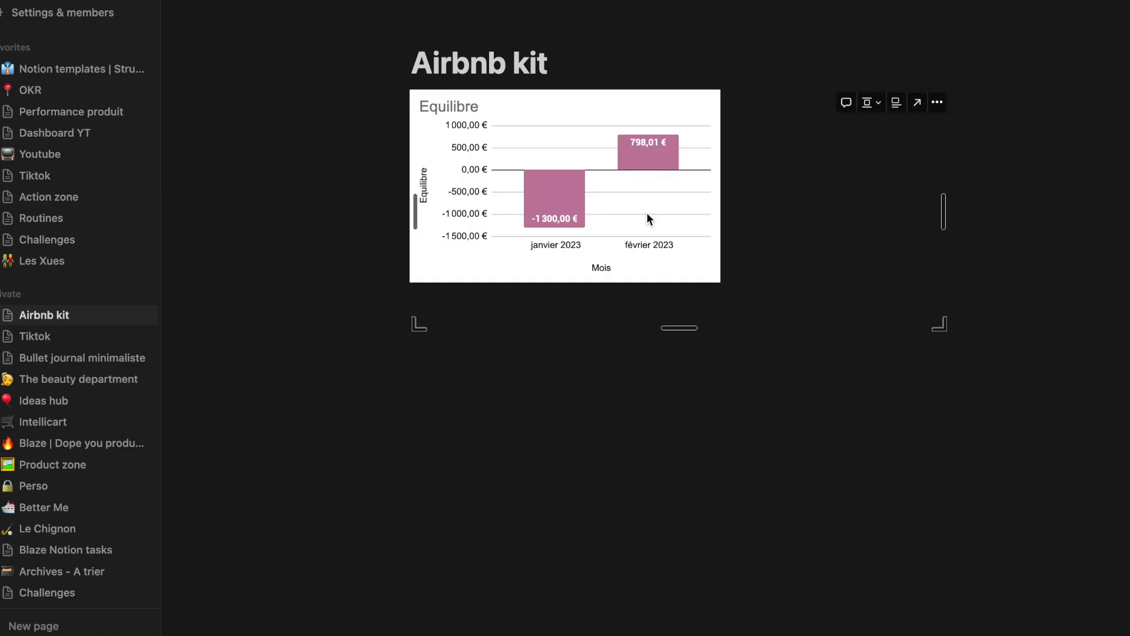
drag(942, 211, 842, 212)
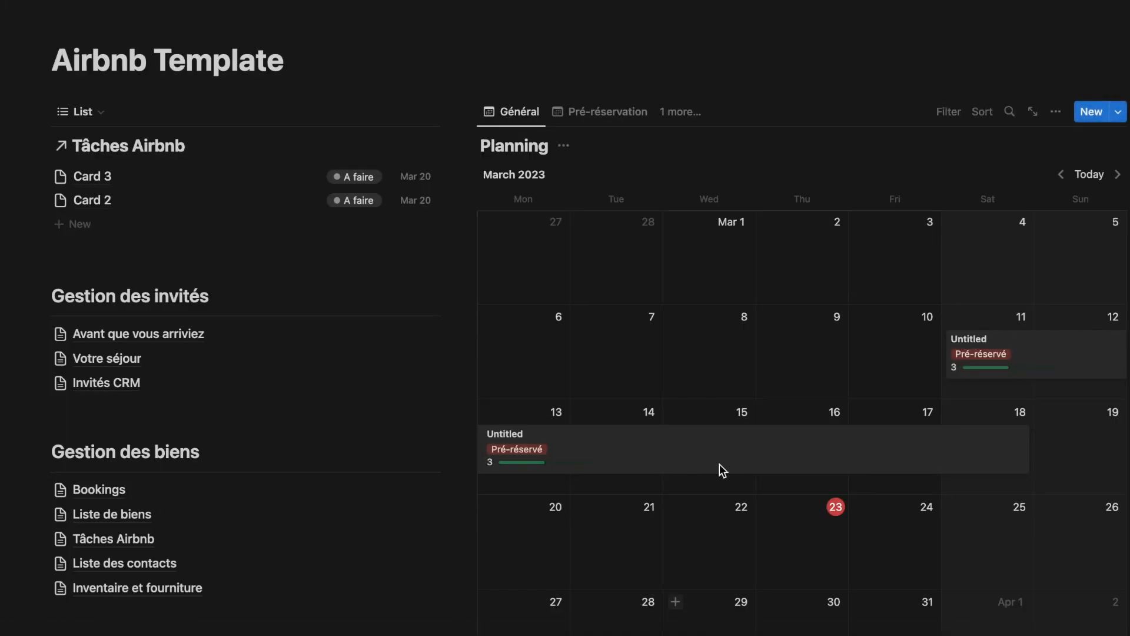
Step: On the Airbnb Template page, examine the Planning calendar and the properties of the Card 3 task in Tâches Airbnb
scroll(718, 284, down, 2)
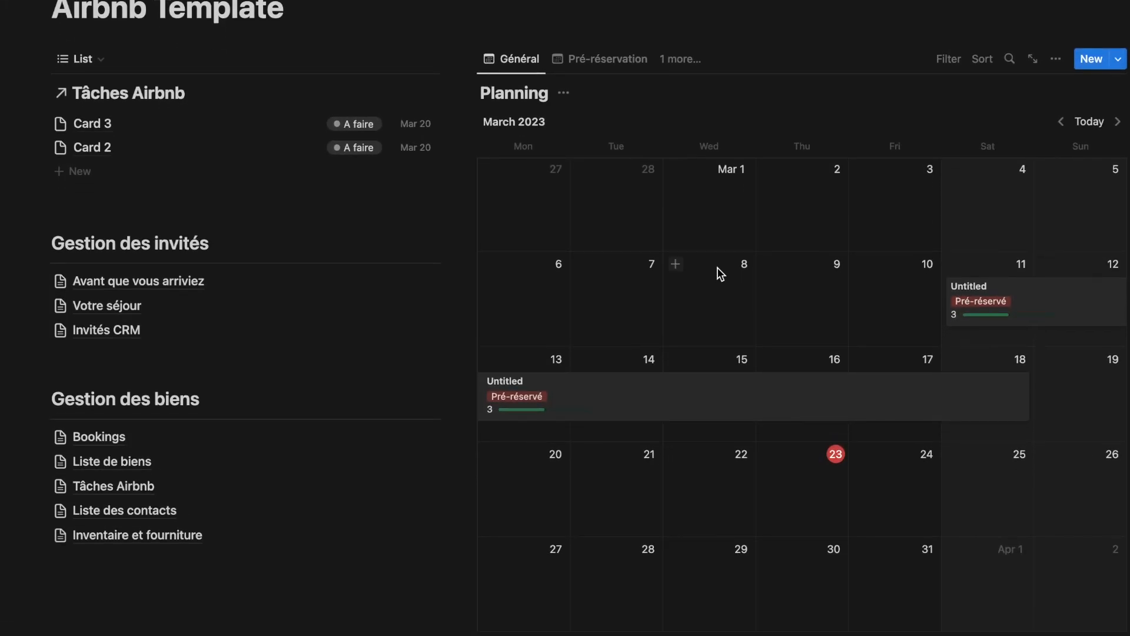
scroll(670, 250, down, 1)
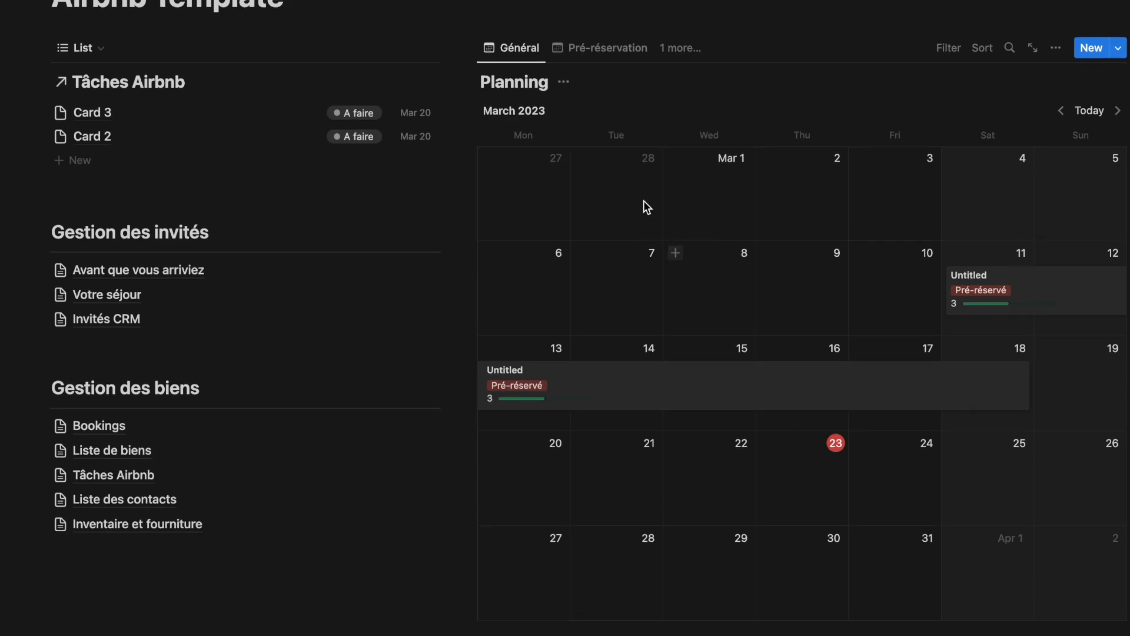
click(605, 52)
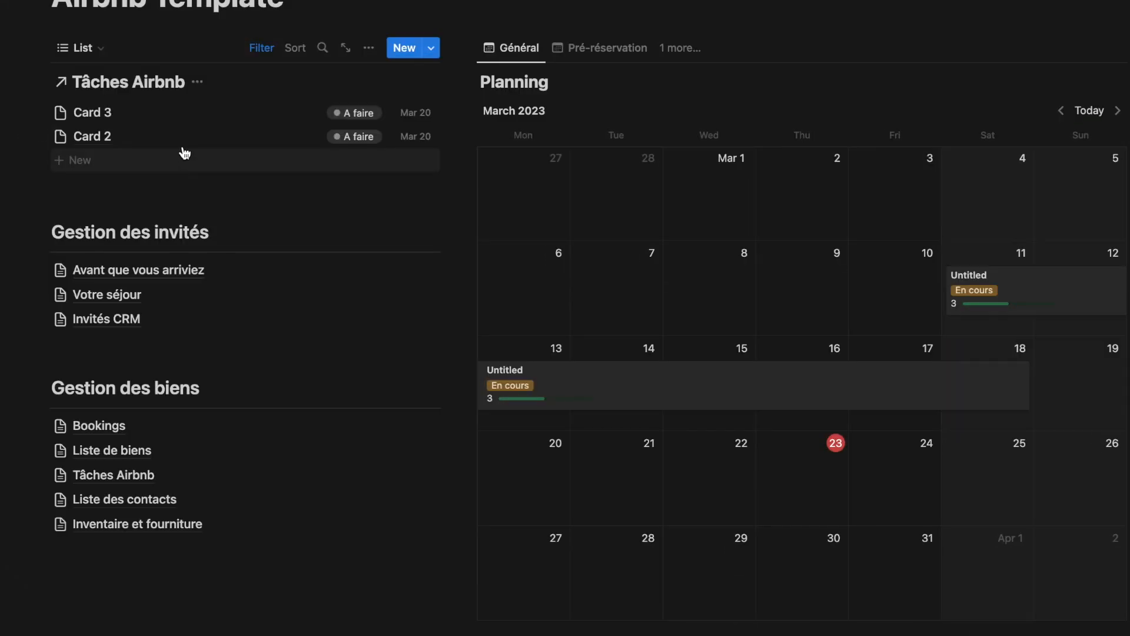
click(98, 117)
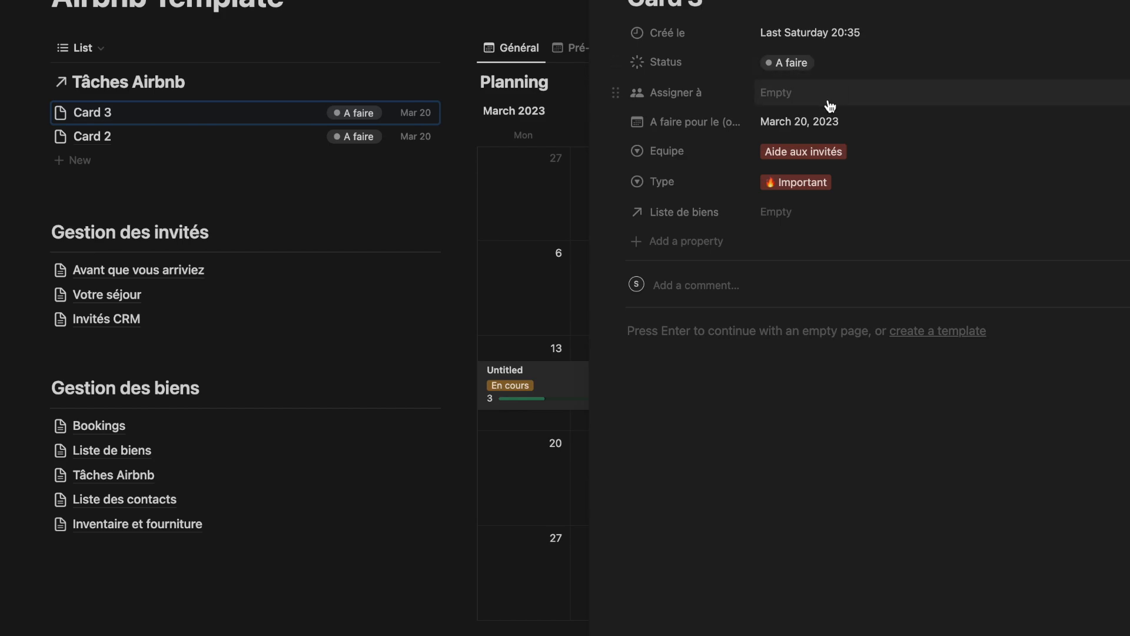
click(871, 155)
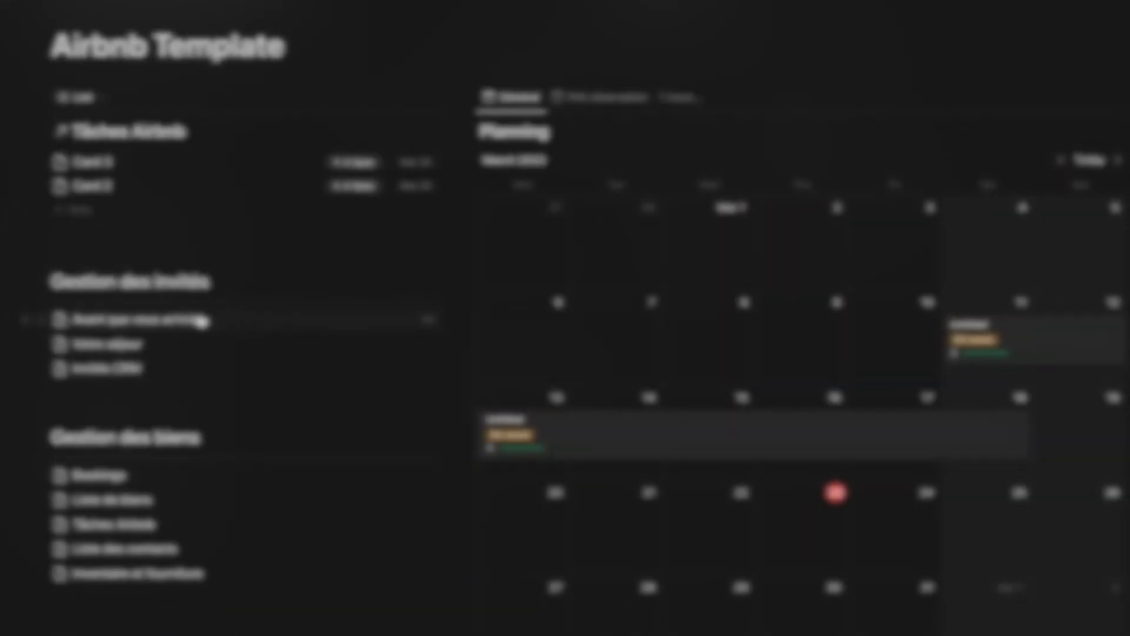
Step: Open the Votre séjour page under Gestion des invités and examine its guest information sections
click(200, 320)
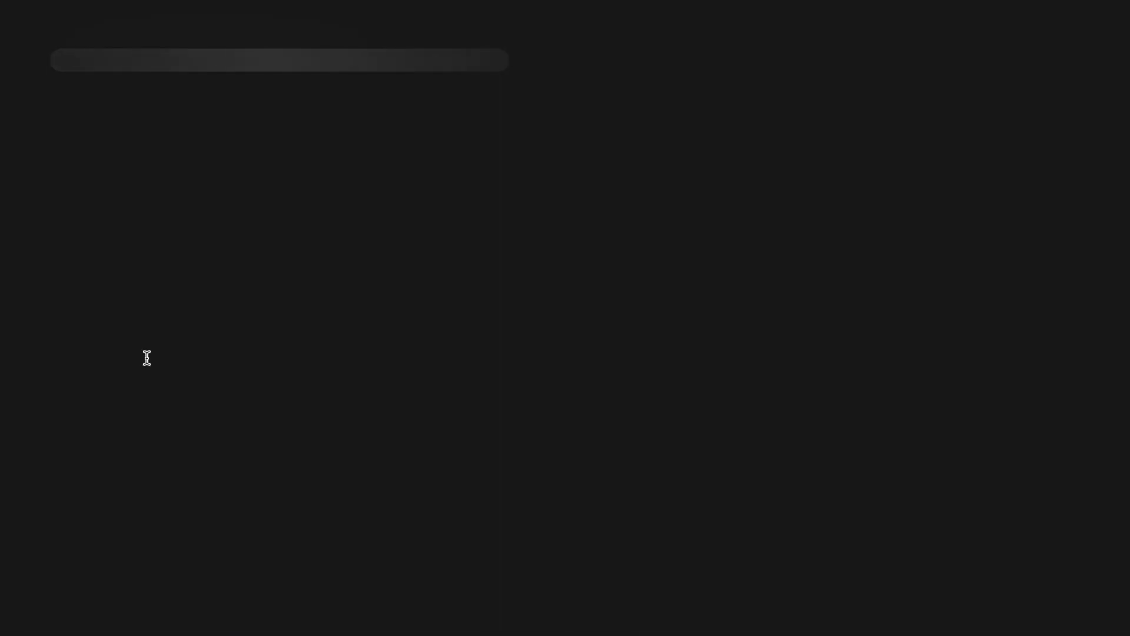
scroll(209, 174, down, 5)
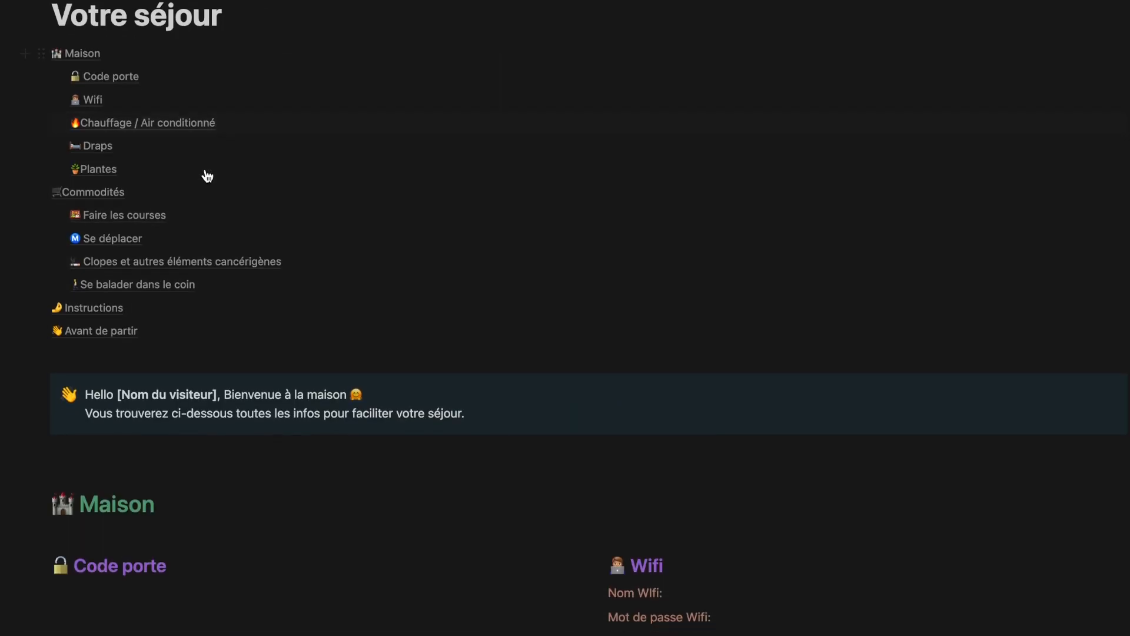